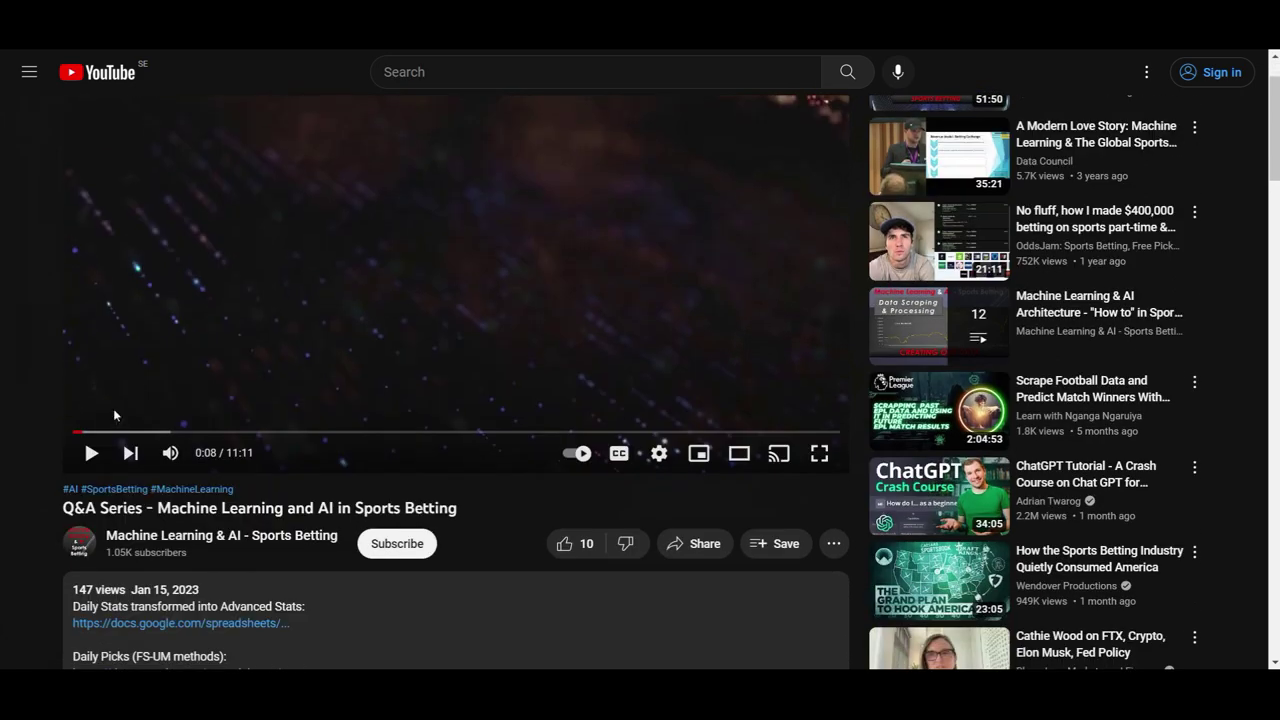
Step: Browse the video's comments, then follow the Daily Picks docs.google.com link in the description
{"action": "scroll", "coordinate": [125, 285], "scroll_direction": "down", "scroll_amount": 7}
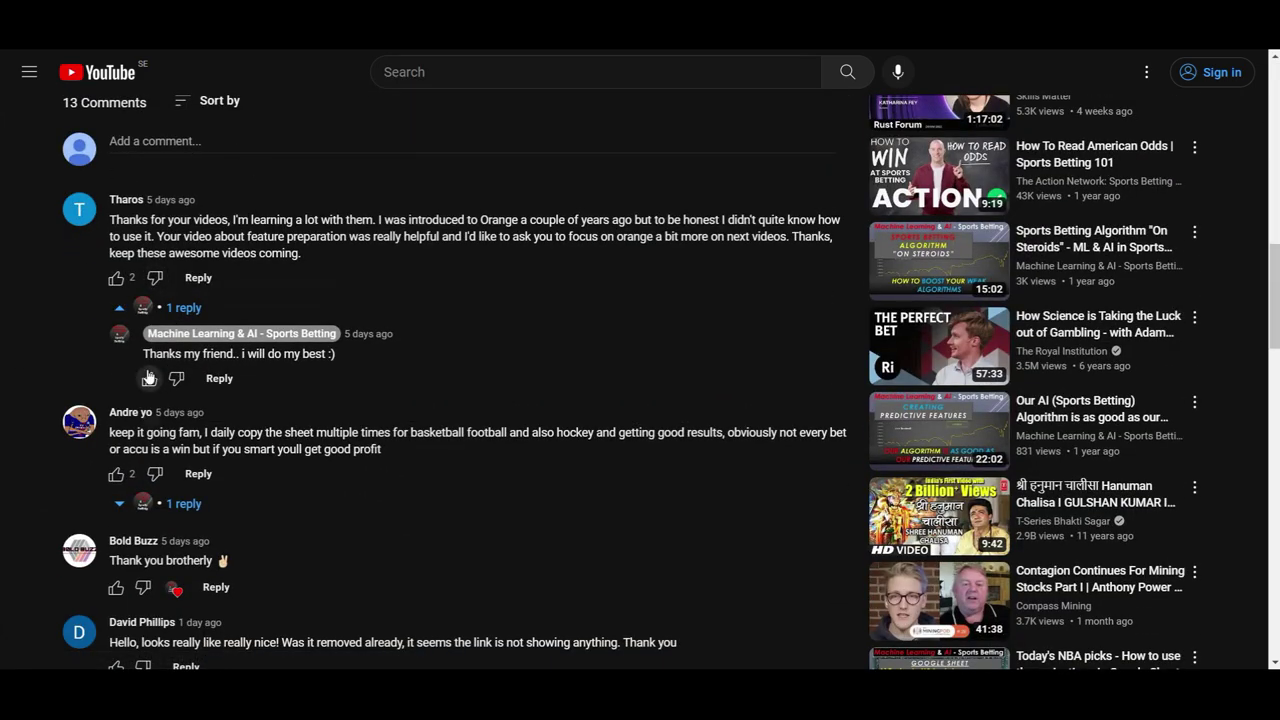
{"action": "scroll", "coordinate": [183, 238], "scroll_direction": "down", "scroll_amount": 1}
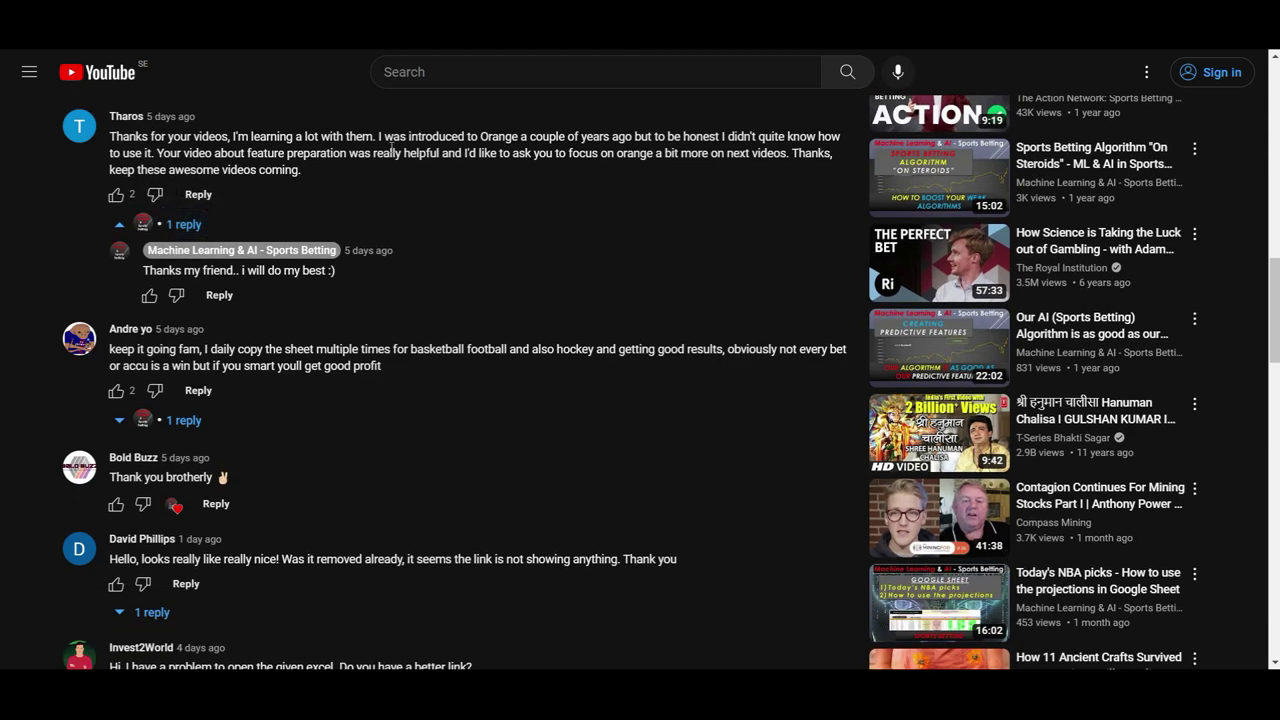
{"action": "scroll", "coordinate": [200, 325], "scroll_direction": "down", "scroll_amount": 5}
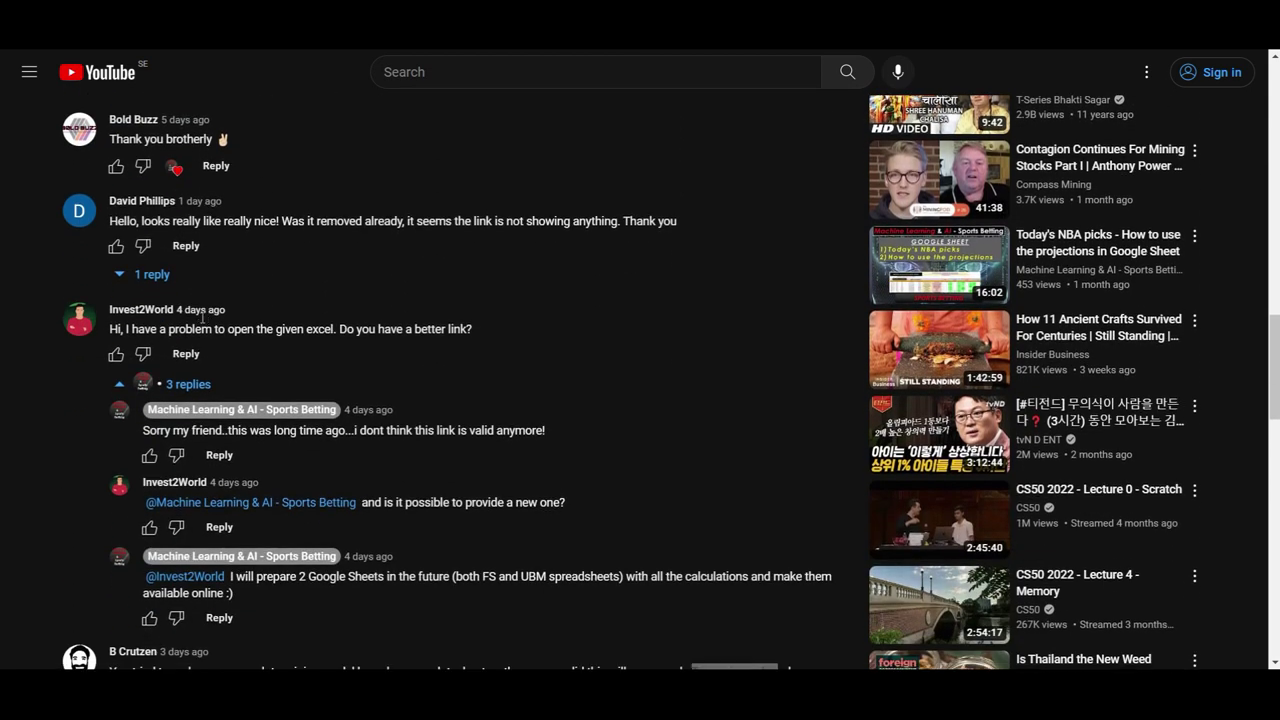
{"action": "scroll", "coordinate": [200, 325], "scroll_direction": "down", "scroll_amount": 3}
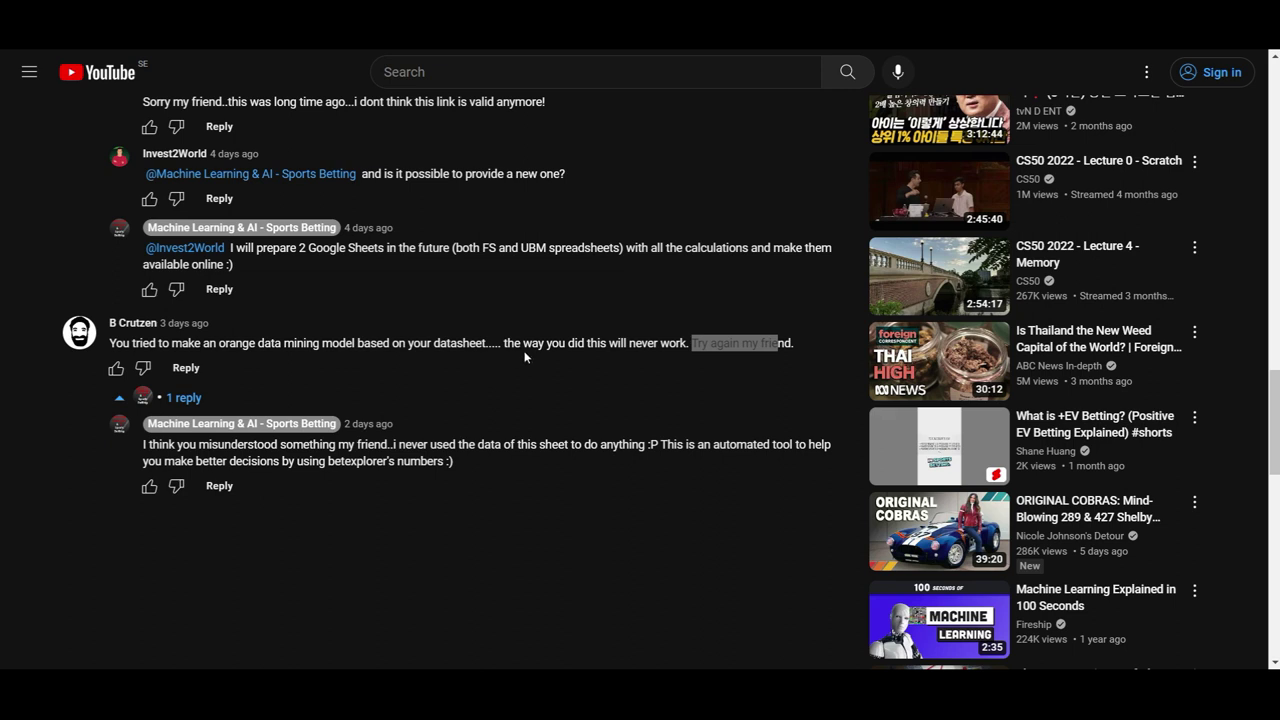
{"action": "left_click", "coordinate": [652, 346]}
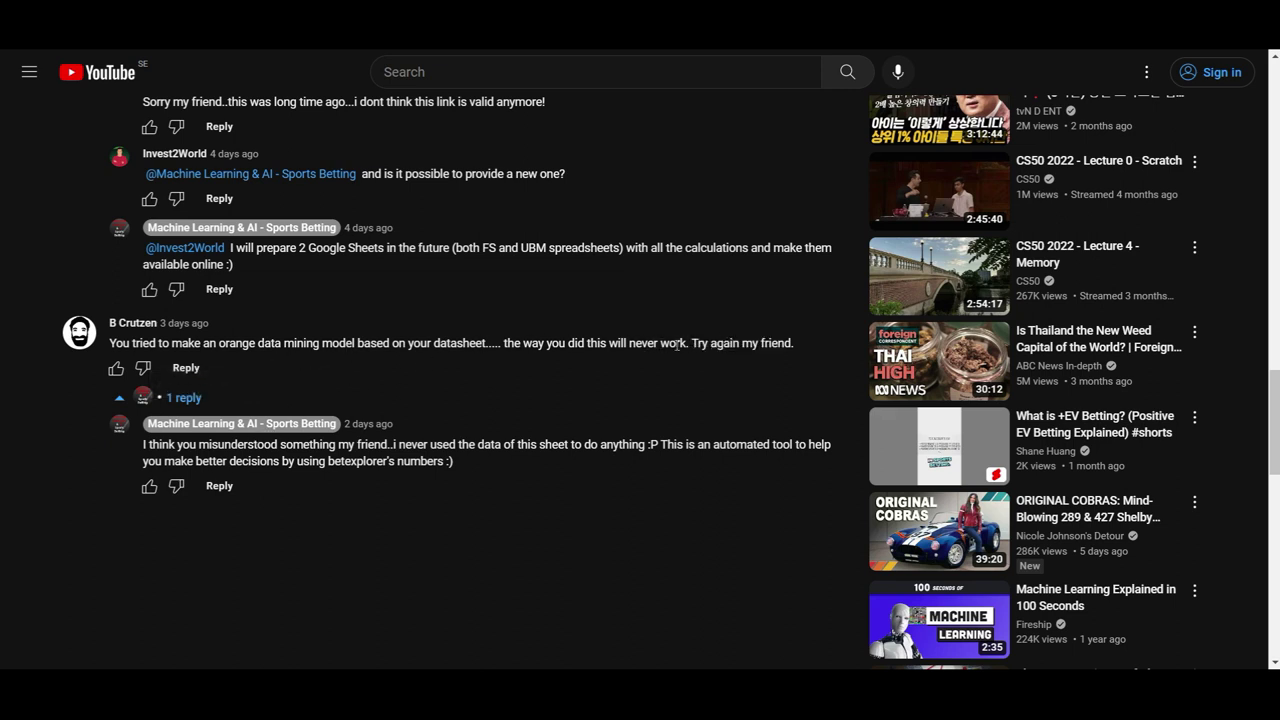
{"action": "scroll", "coordinate": [417, 425], "scroll_direction": "up", "scroll_amount": 5}
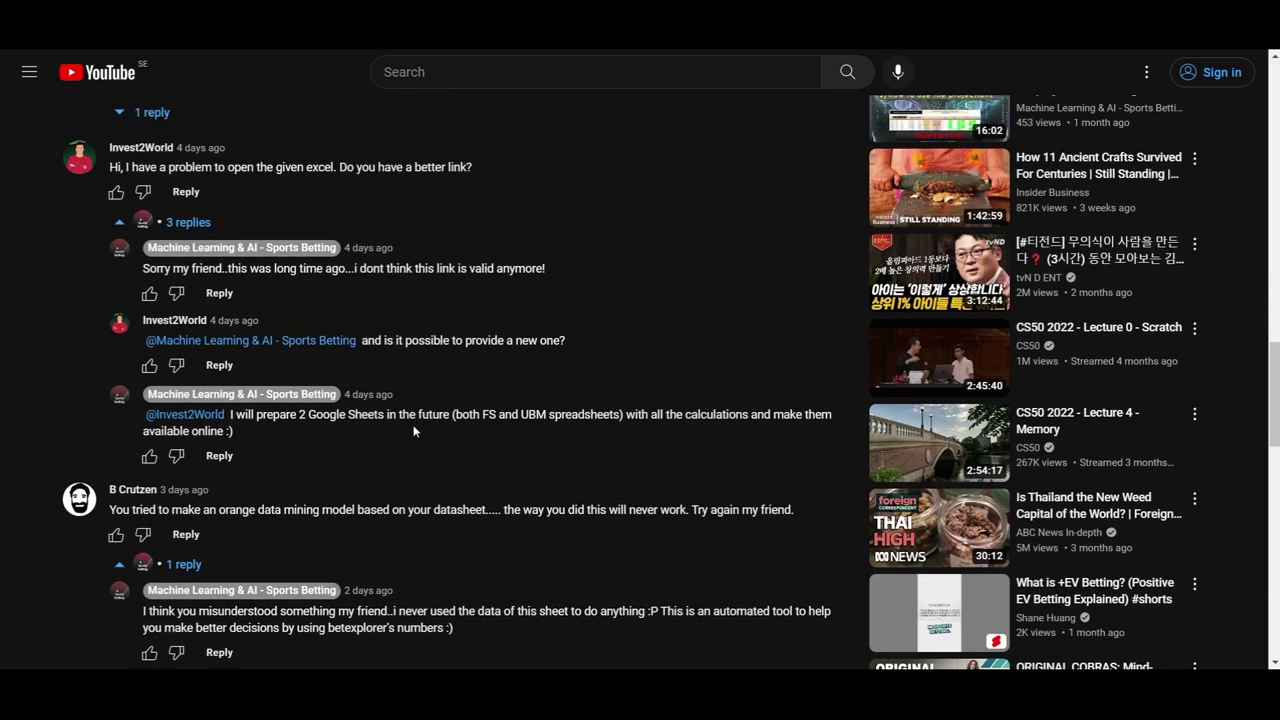
{"action": "scroll", "coordinate": [421, 417], "scroll_direction": "down", "scroll_amount": 2}
{"action": "scroll", "coordinate": [419, 418], "scroll_direction": "down", "scroll_amount": 2}
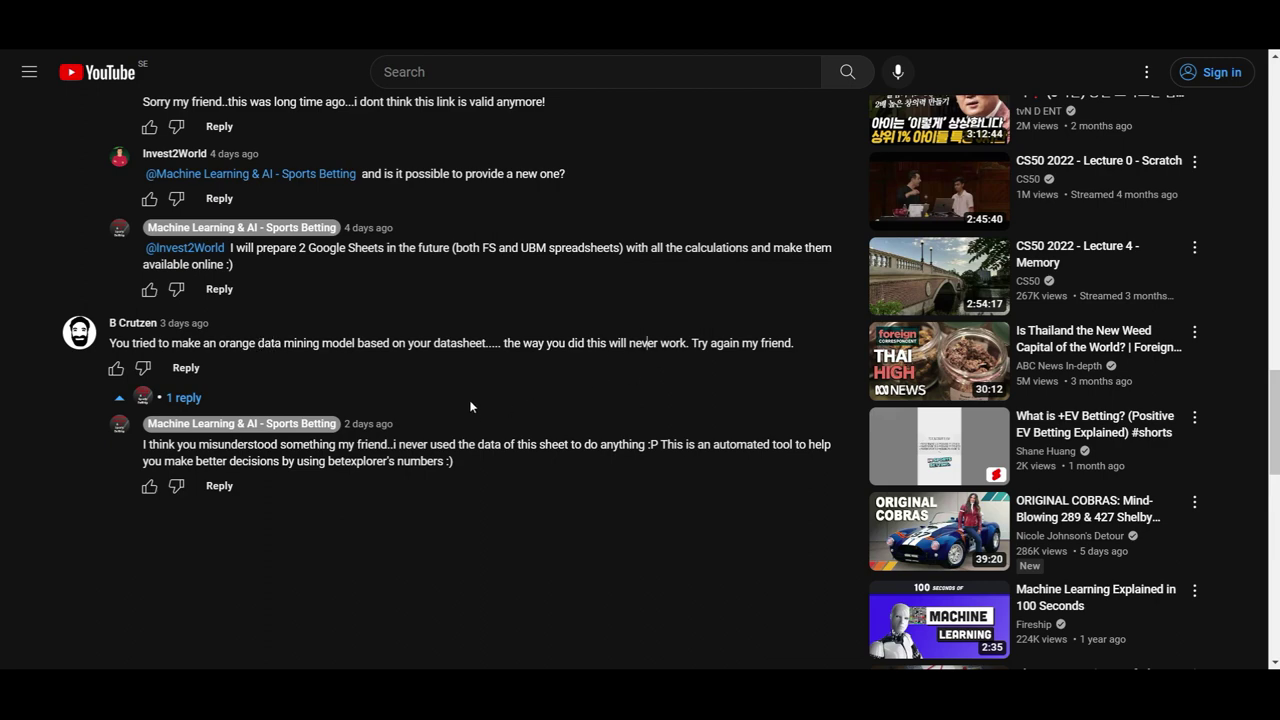
{"action": "scroll", "coordinate": [378, 407], "scroll_direction": "up", "scroll_amount": 1}
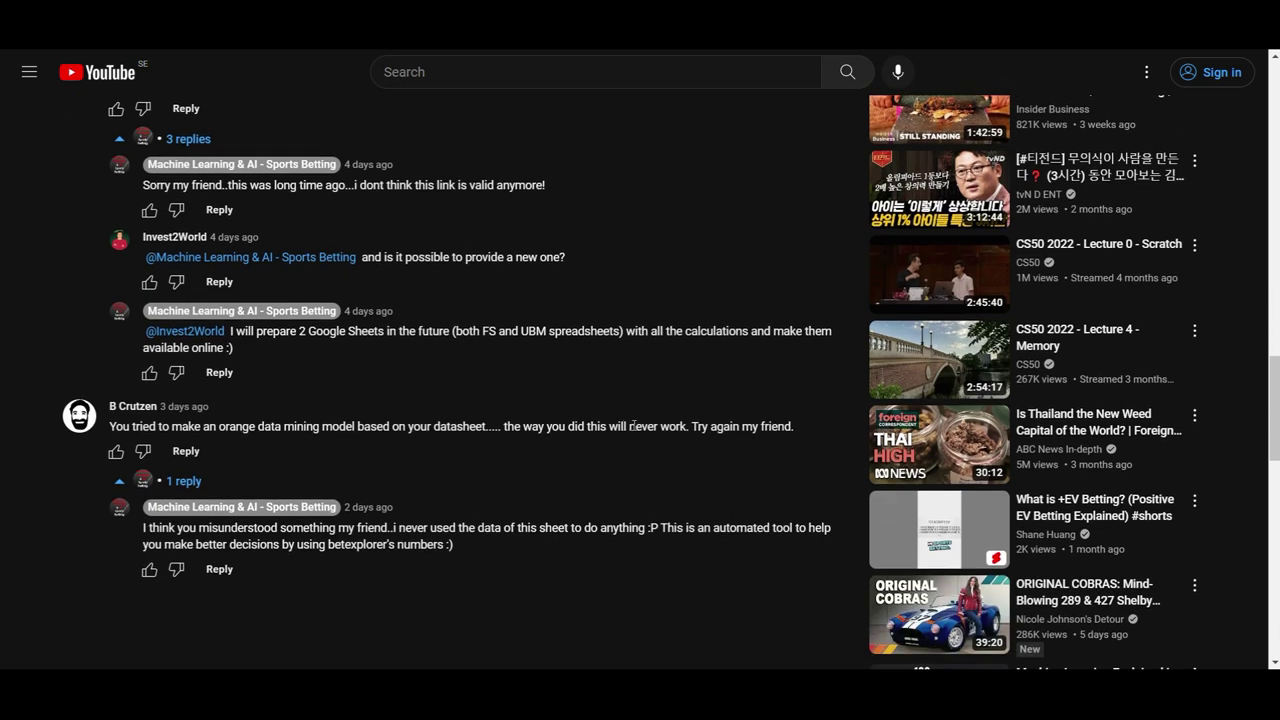
{"action": "scroll", "coordinate": [597, 430], "scroll_direction": "up", "scroll_amount": 15}
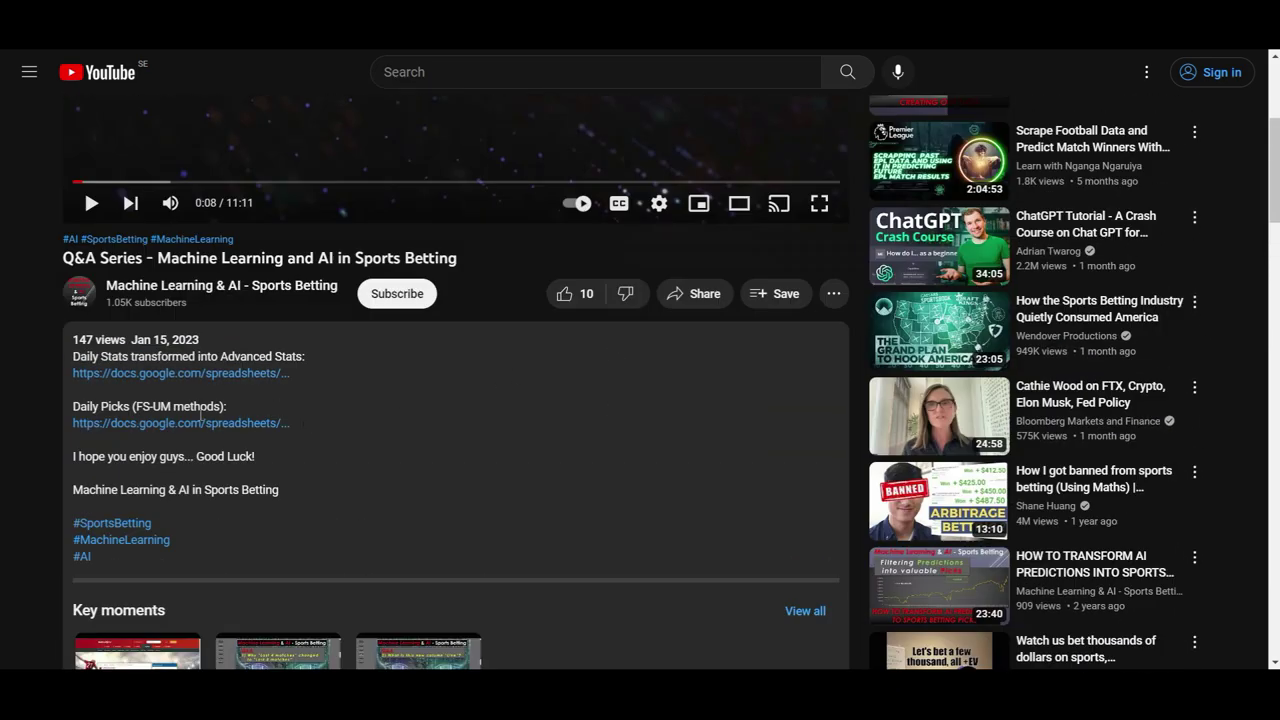
{"action": "left_click", "coordinate": [205, 423]}
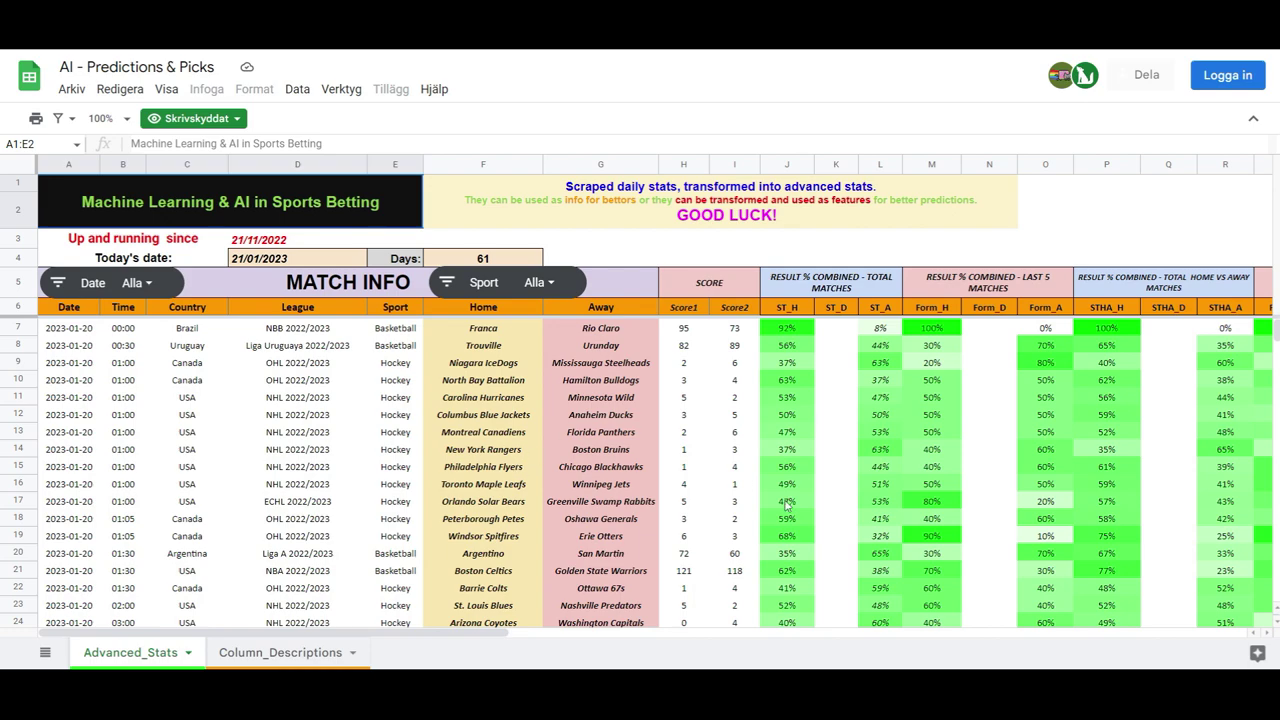
Step: Download 'AI - Predictions & Picks' as Microsoft Excel (.xlsx) and show the file in its folder
{"action": "left_click_drag", "start_coordinate": [440, 634], "coordinate": [1155, 657]}
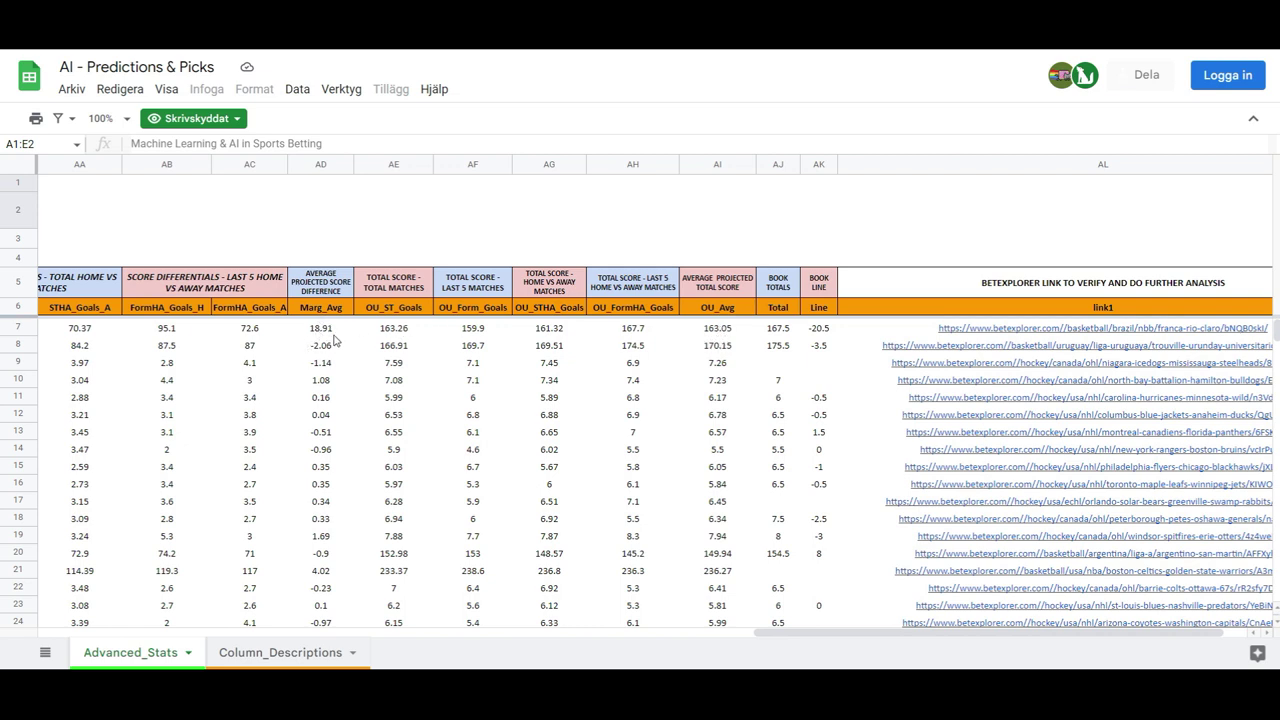
{"action": "left_click_drag", "start_coordinate": [943, 634], "coordinate": [87, 462]}
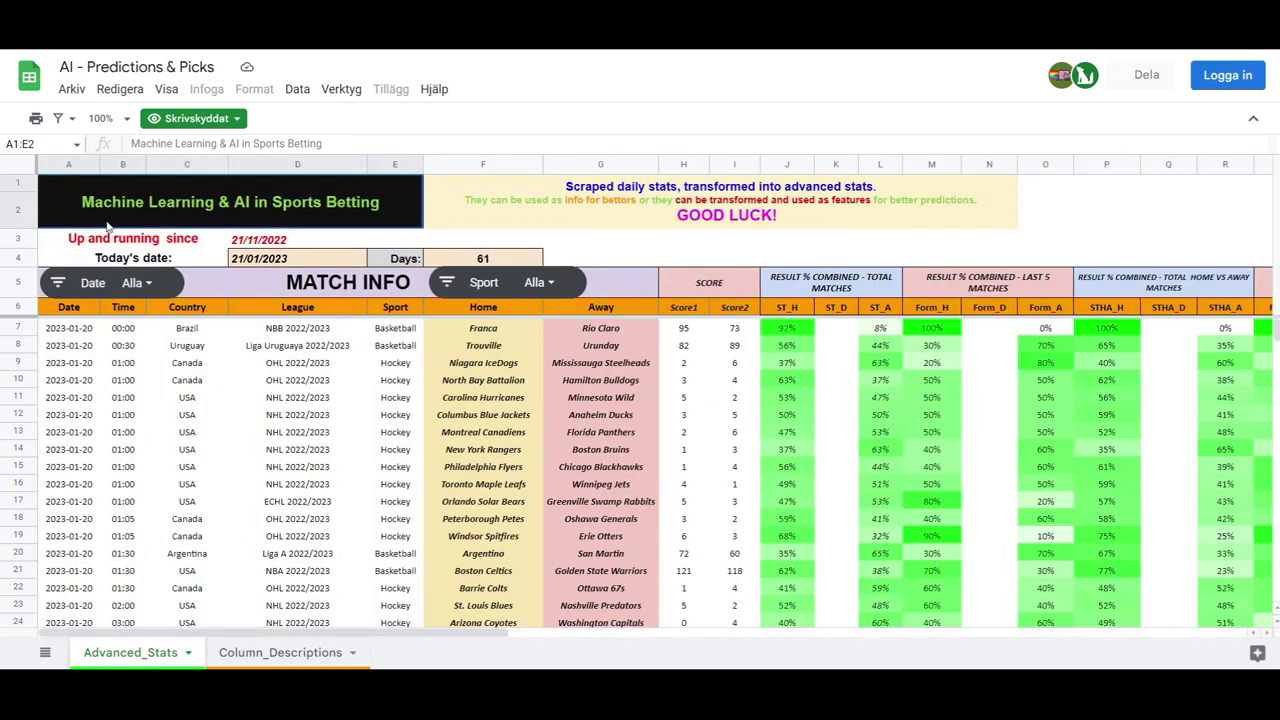
{"action": "left_click", "coordinate": [72, 90]}
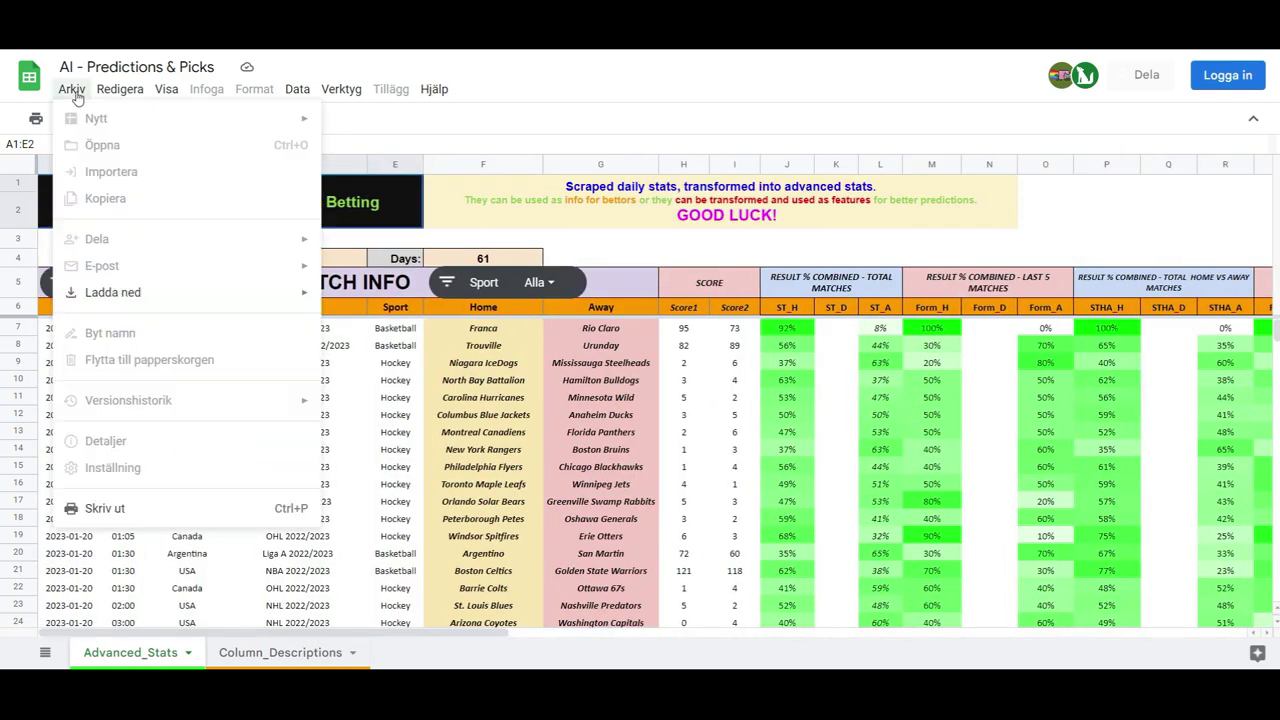
{"action": "mouse_move", "coordinate": [122, 292]}
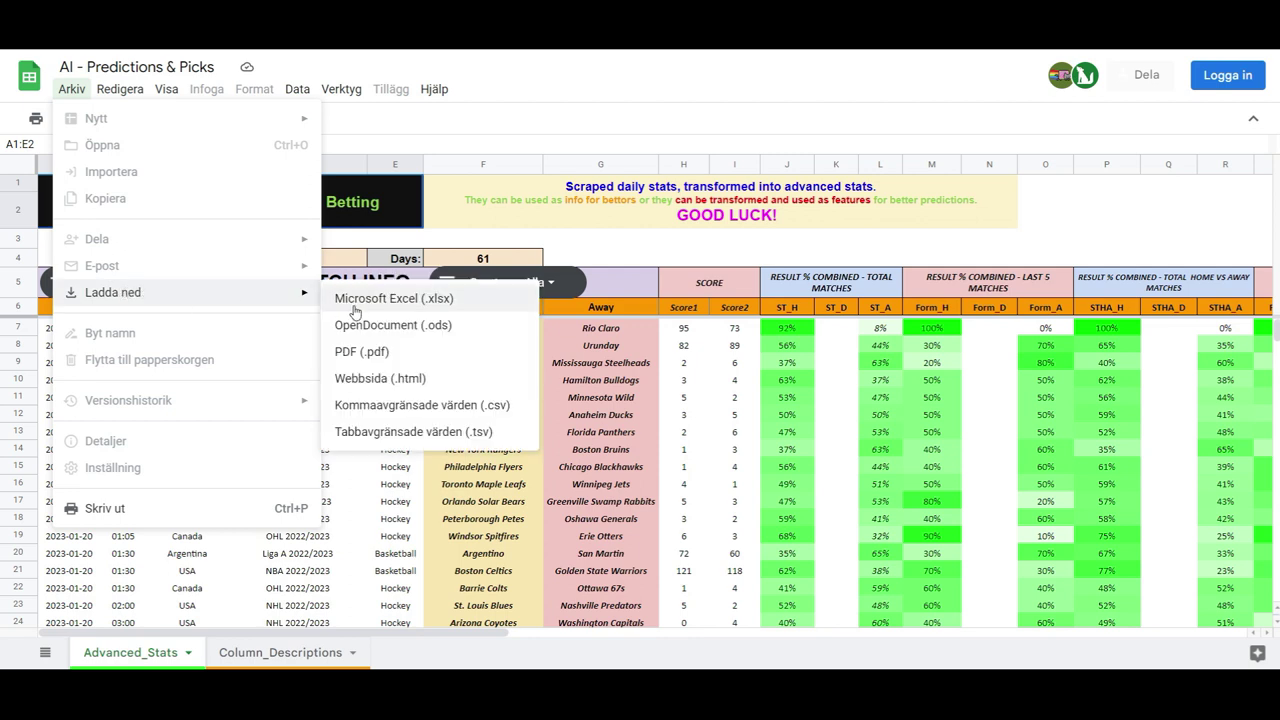
{"action": "left_click", "coordinate": [393, 302]}
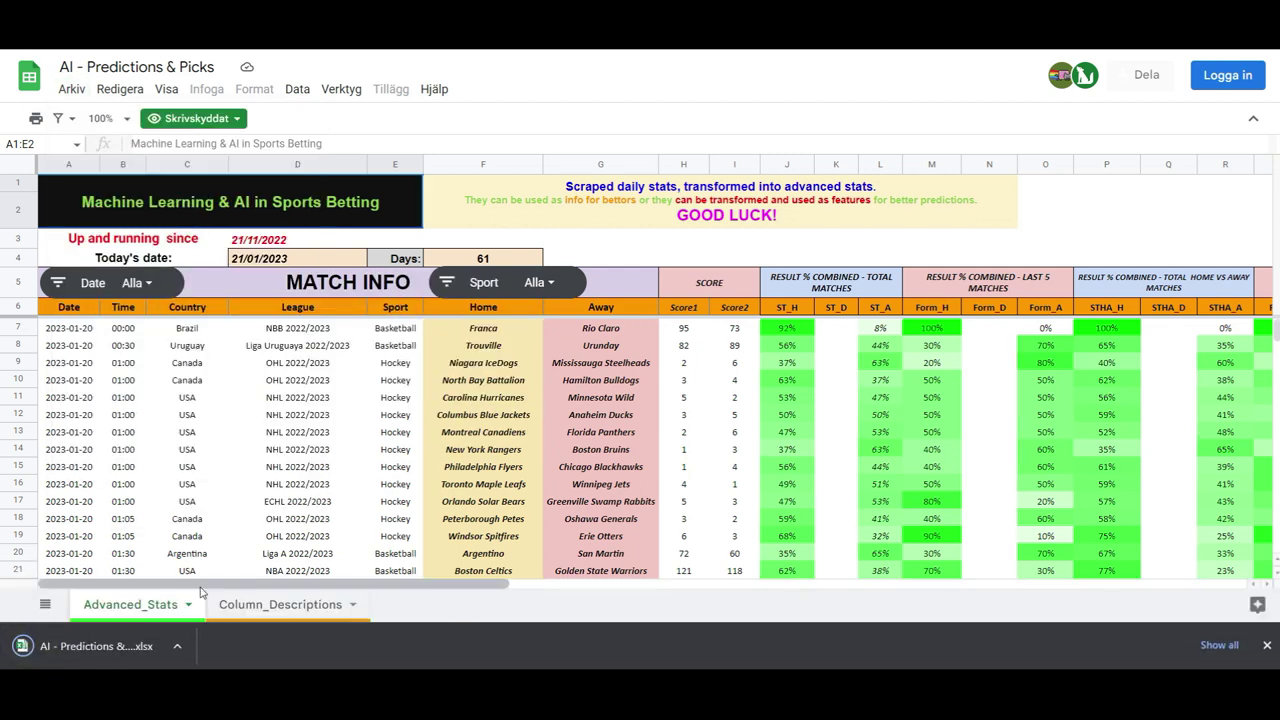
{"action": "left_click", "coordinate": [177, 646]}
{"action": "left_click", "coordinate": [258, 586]}
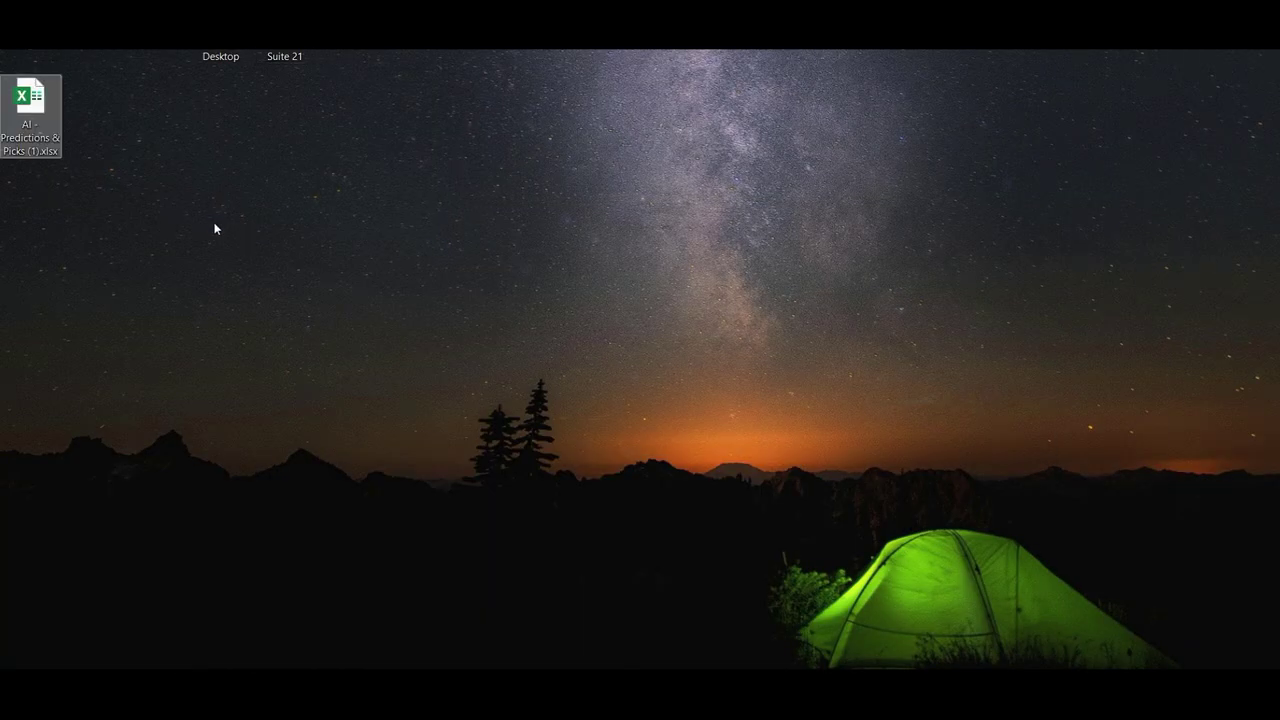
Step: Open the downloaded .xlsx from the desktop in Excel and enable editing from Protected View
{"action": "left_click_drag", "start_coordinate": [30, 105], "coordinate": [38, 193]}
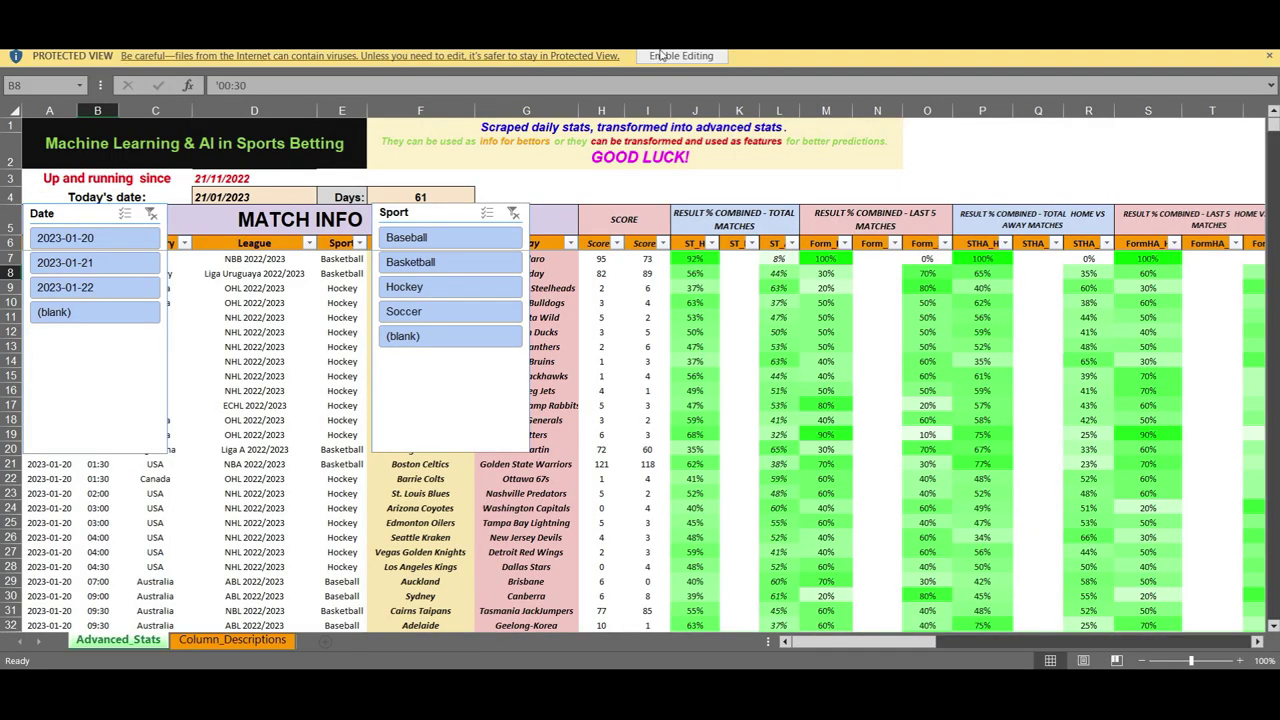
{"action": "left_click", "coordinate": [664, 58]}
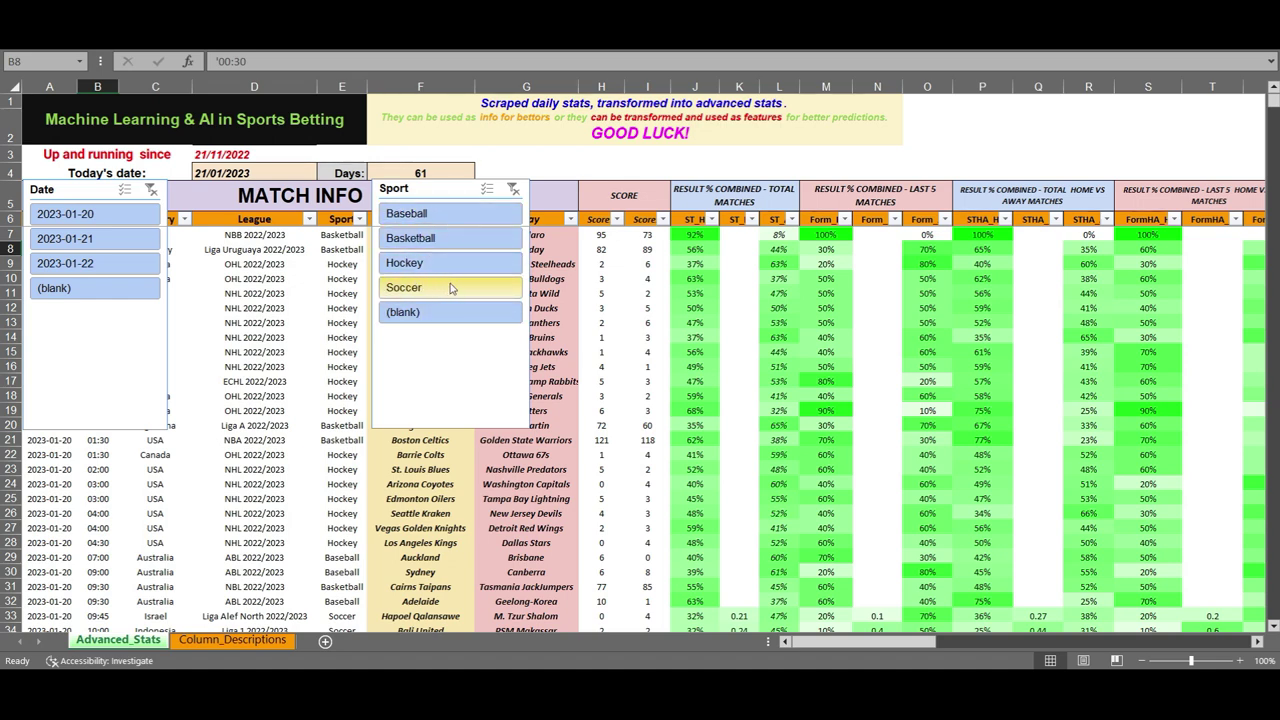
Step: Delete the Date and Sport slicers from the sheet
{"action": "left_click", "coordinate": [82, 192]}
{"action": "key", "text": "Delete"}
{"action": "left_click", "coordinate": [451, 187]}
{"action": "key", "text": "Delete"}
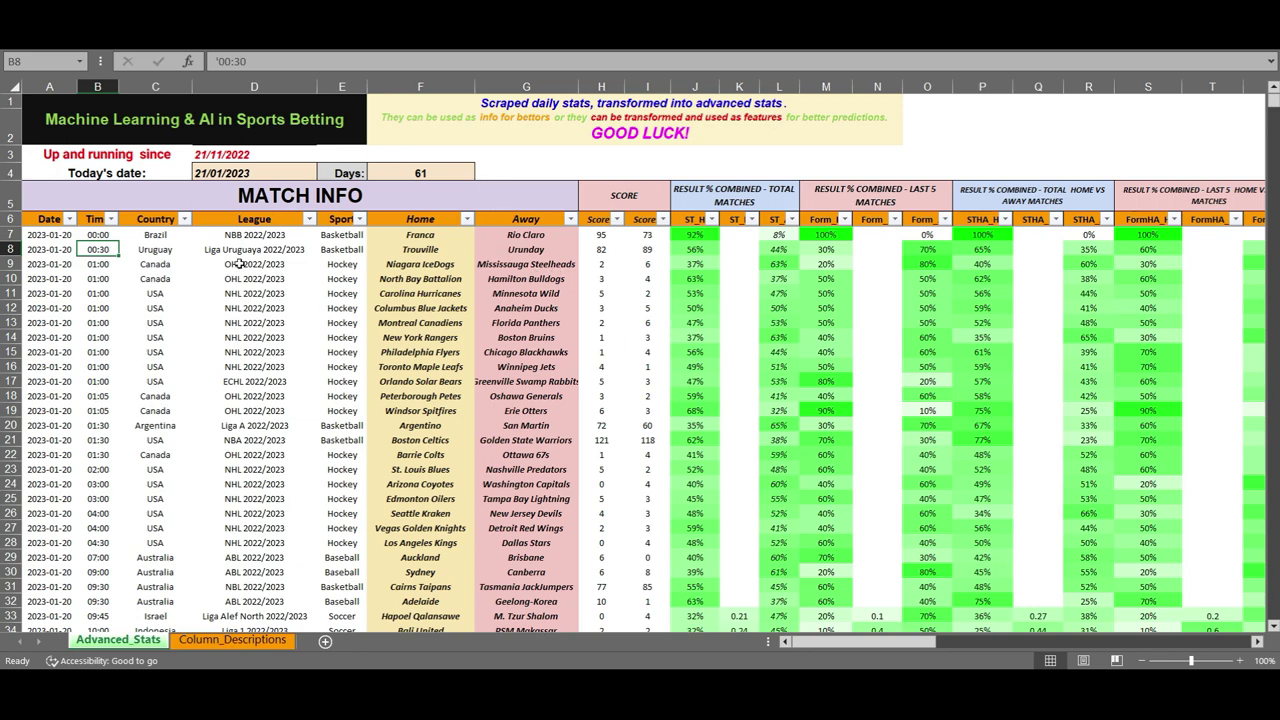
Step: Inspect the match table by selecting its rows, Score1/Score2 values and result percentage cells
{"action": "left_click", "coordinate": [73, 234]}
{"action": "key", "text": "ctrl+shift+Down"}
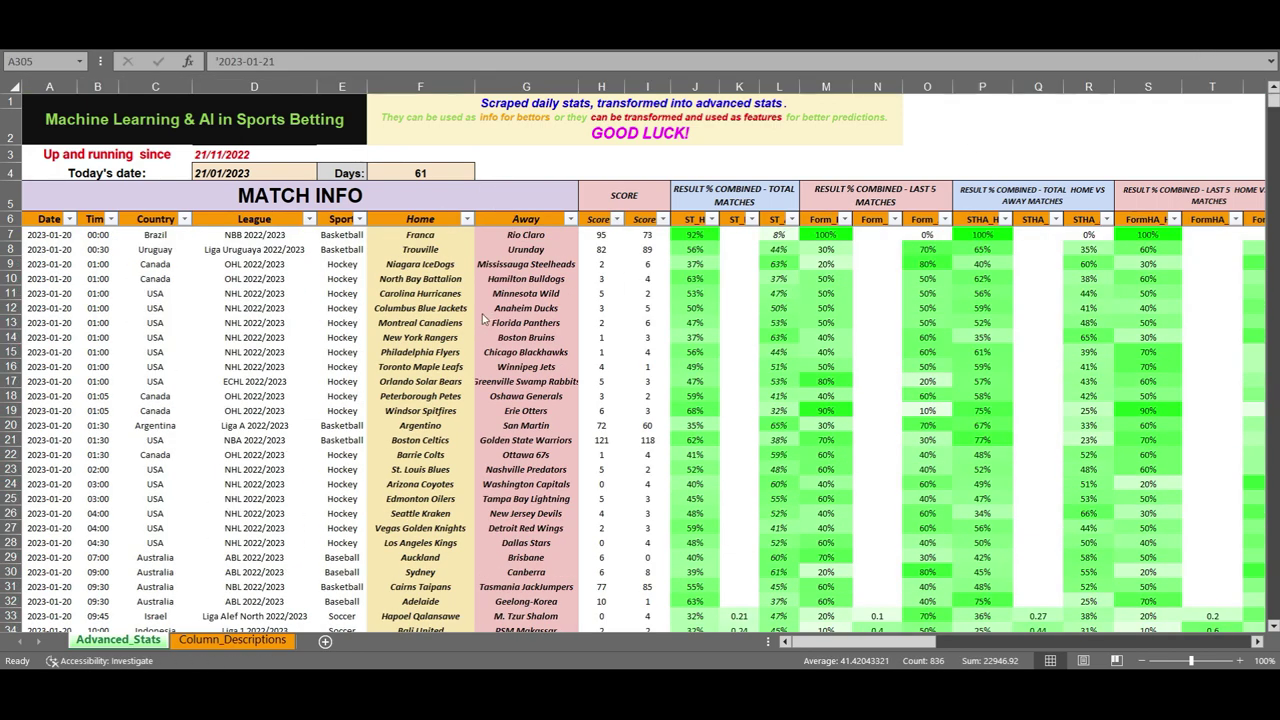
{"action": "left_click_drag", "start_coordinate": [596, 235], "coordinate": [645, 470]}
{"action": "left_click", "coordinate": [603, 235]}
{"action": "left_click_drag", "start_coordinate": [697, 236], "coordinate": [928, 398]}
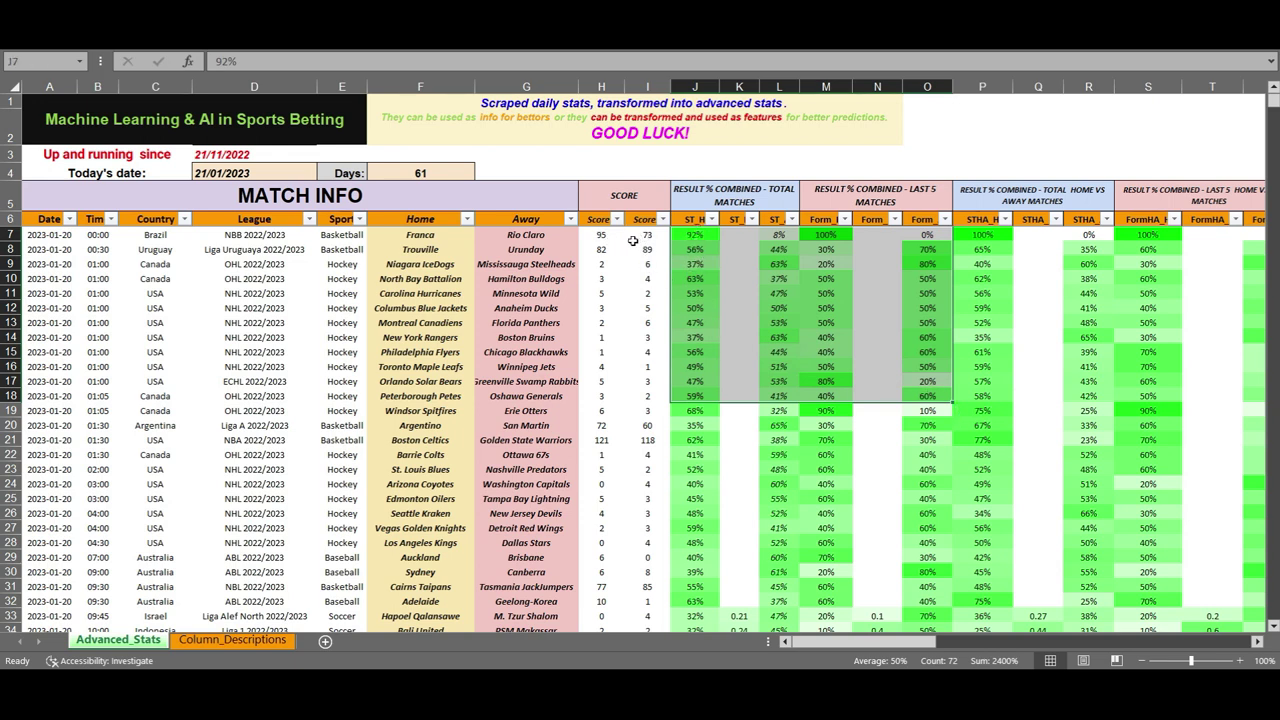
{"action": "left_click_drag", "start_coordinate": [611, 234], "coordinate": [640, 348]}
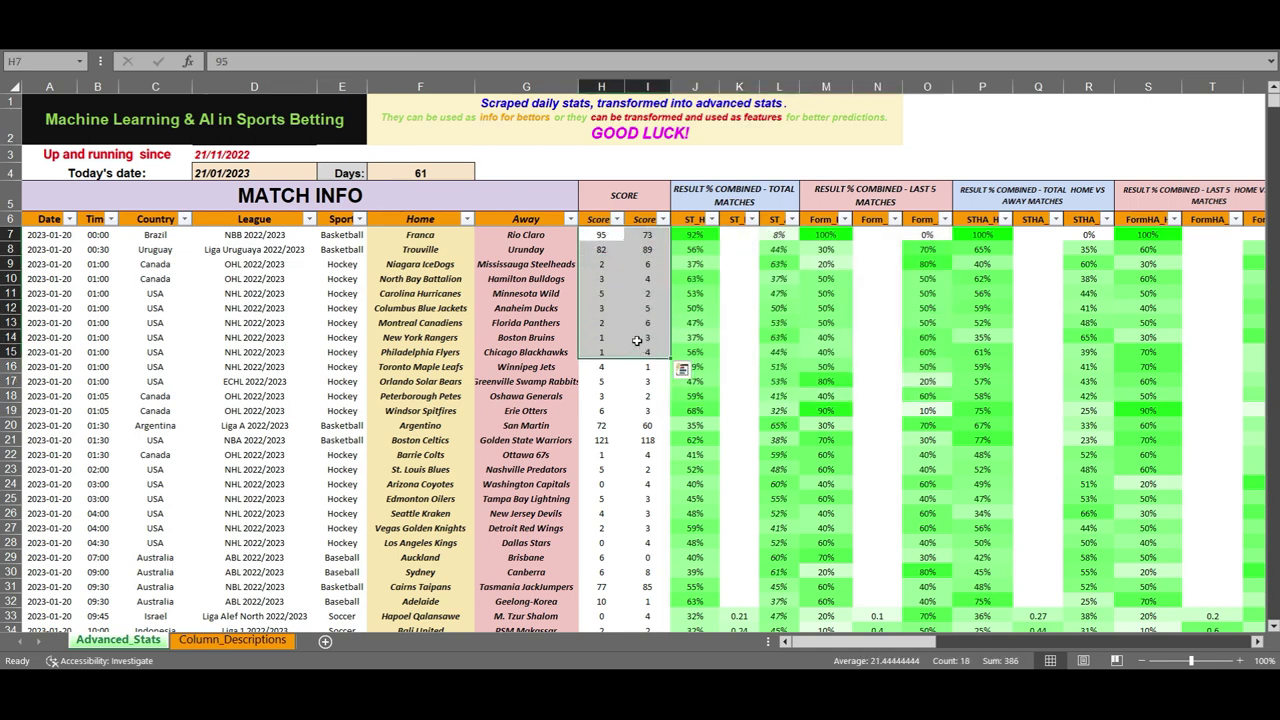
Step: Filter Score1 to exclude (Blanks), leaving 317 of 4994 records, and select the filtered rows from row 7
{"action": "left_click", "coordinate": [617, 218]}
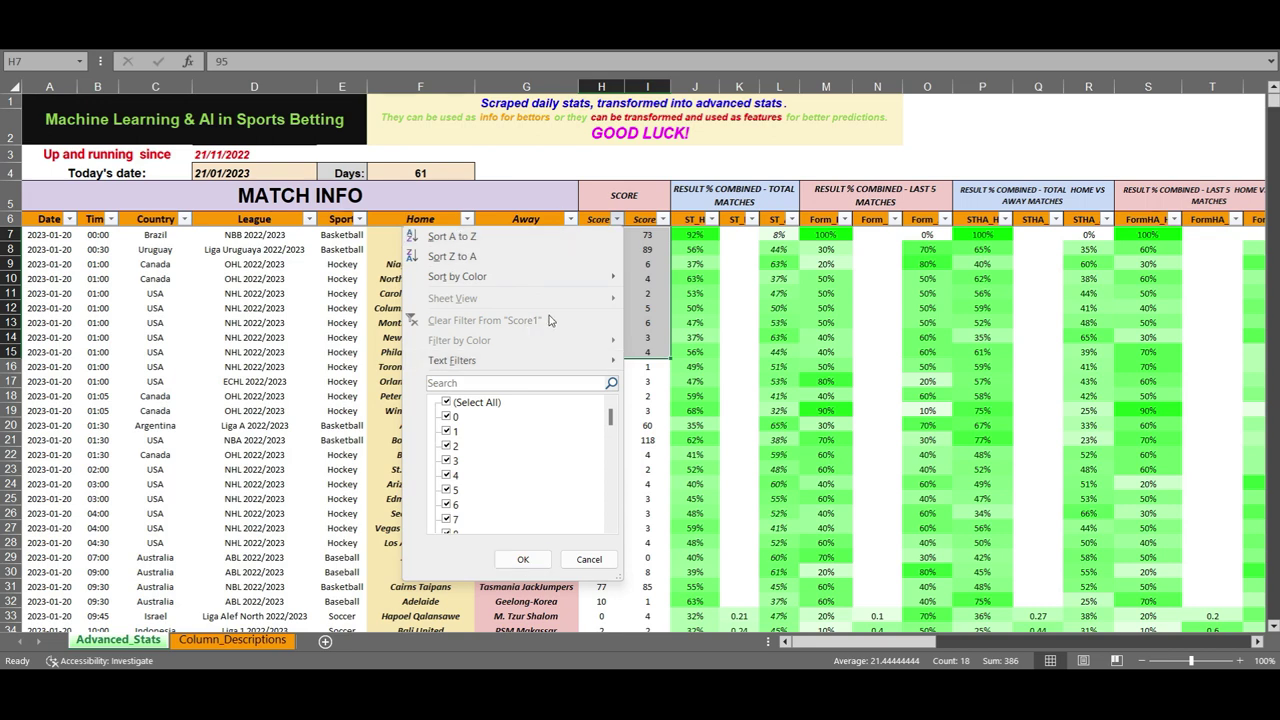
{"action": "left_click", "coordinate": [618, 220]}
{"action": "left_click", "coordinate": [617, 220]}
{"action": "left_click_drag", "start_coordinate": [612, 420], "coordinate": [608, 547]}
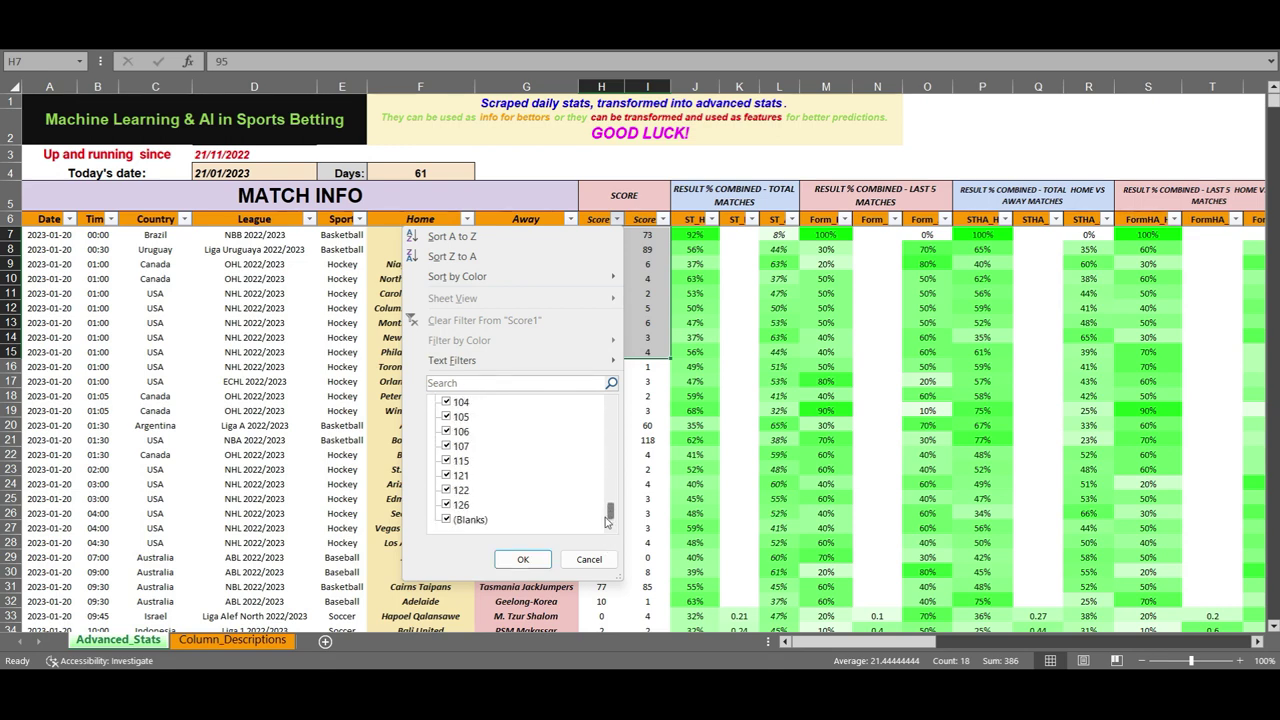
{"action": "left_click_drag", "start_coordinate": [607, 514], "coordinate": [610, 410]}
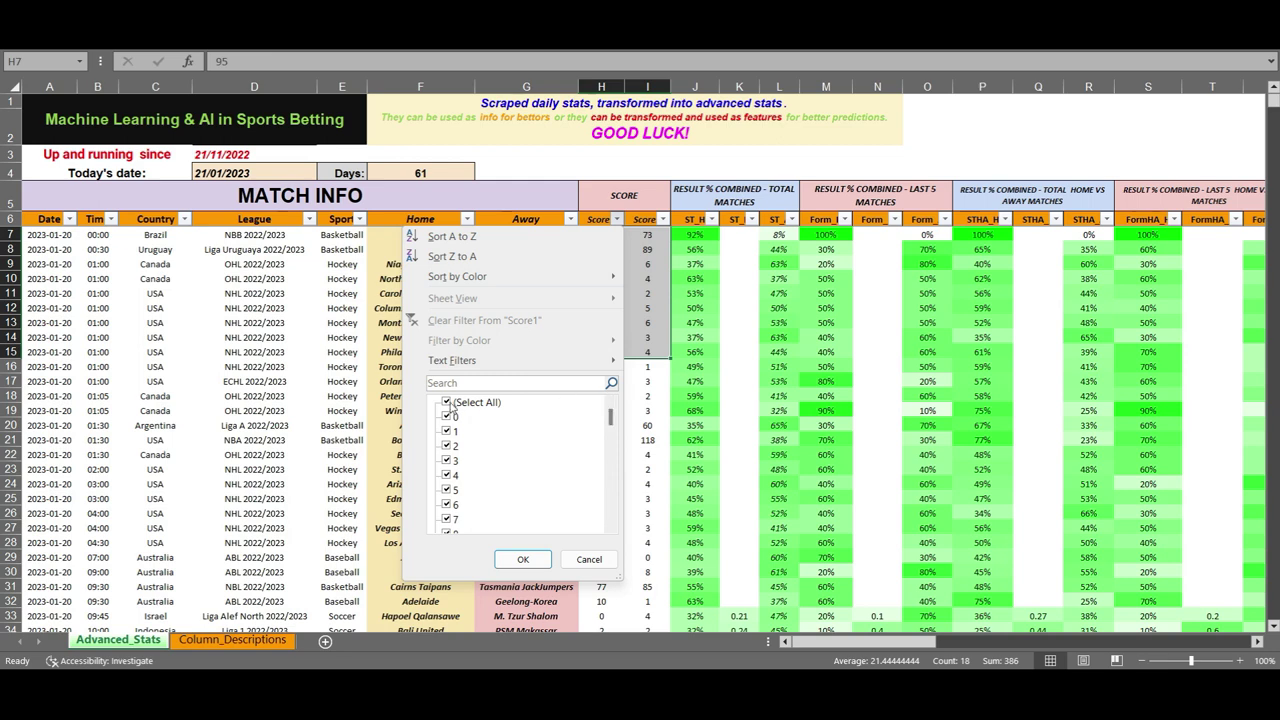
{"action": "left_click_drag", "start_coordinate": [609, 417], "coordinate": [609, 530]}
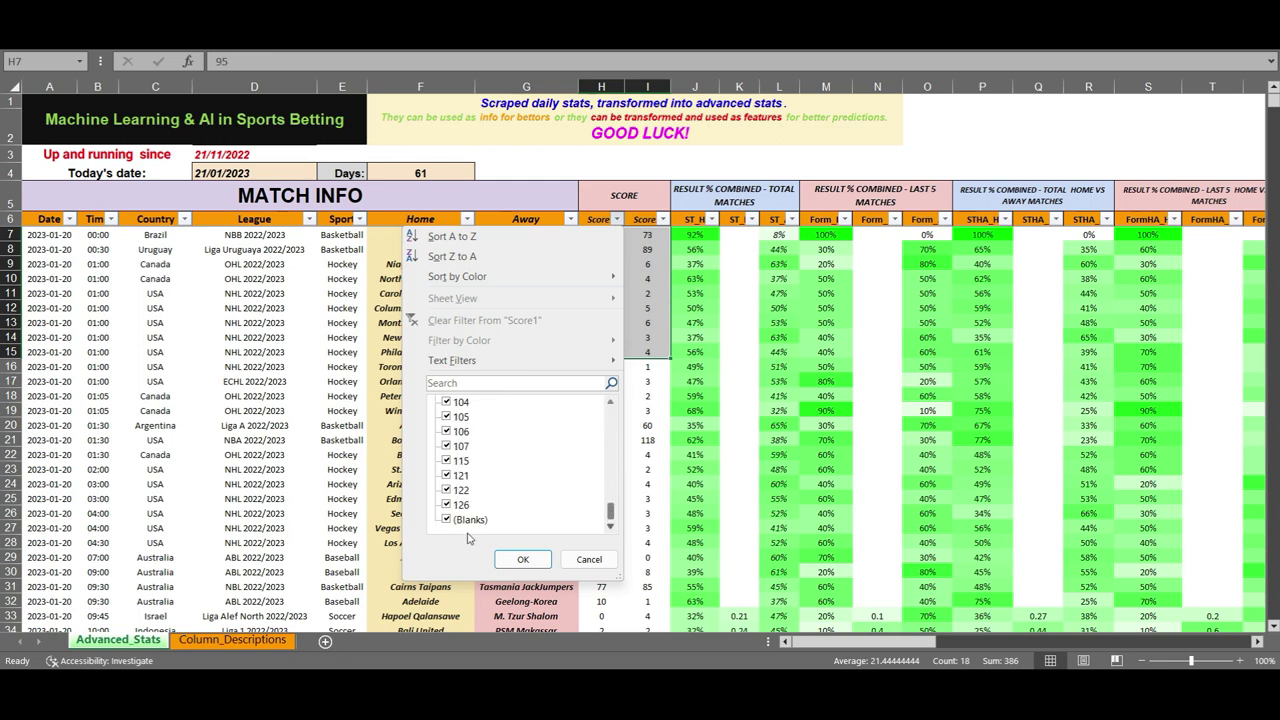
{"action": "left_click", "coordinate": [447, 519]}
{"action": "left_click", "coordinate": [522, 559]}
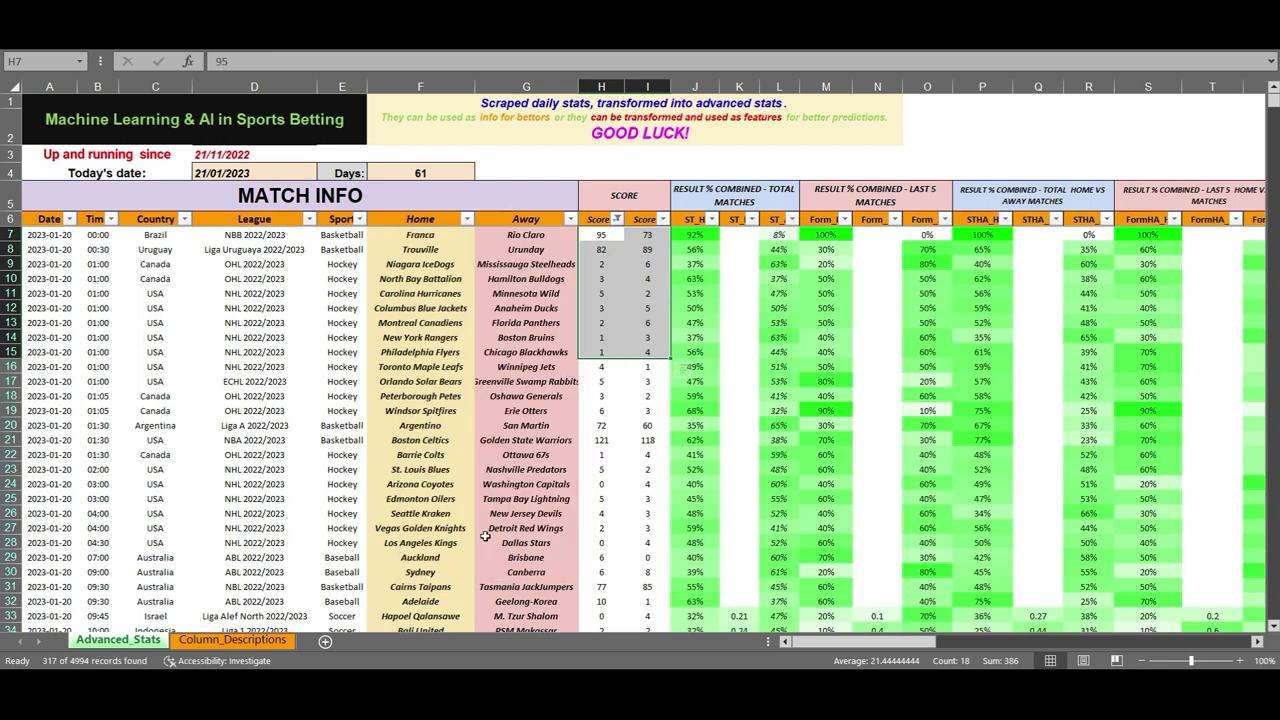
{"action": "left_click", "coordinate": [158, 368]}
{"action": "left_click_drag", "start_coordinate": [10, 235], "coordinate": [6, 616]}
Step: Clear the contents of the filtered rows and remove the Score1 filter to show all matches
{"action": "right_click", "coordinate": [6, 616]}
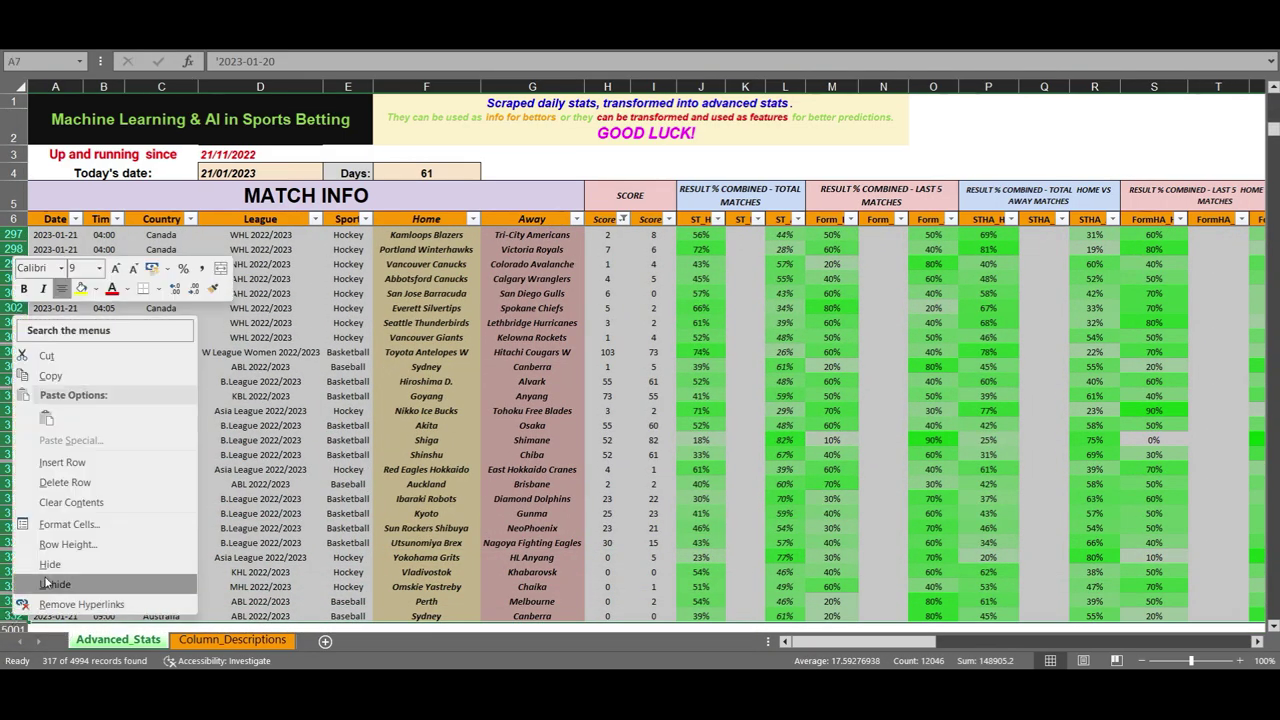
{"action": "left_click", "coordinate": [78, 500]}
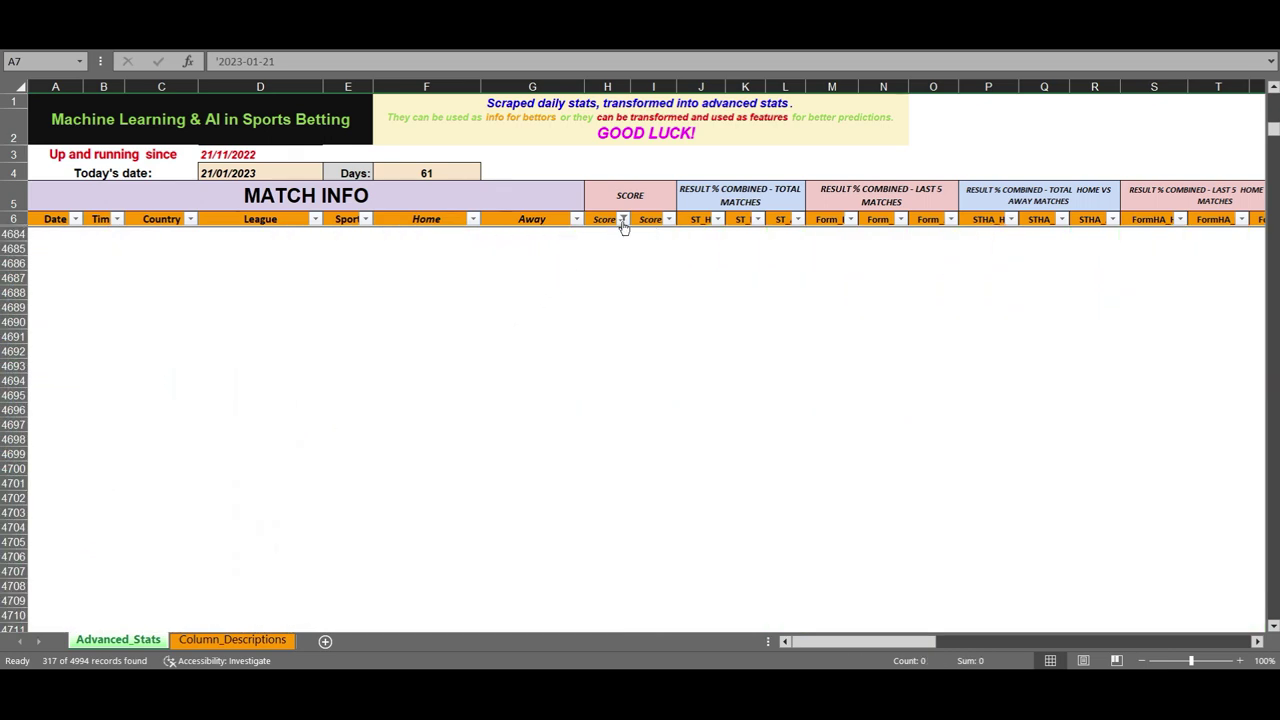
{"action": "left_click", "coordinate": [621, 220]}
{"action": "left_click", "coordinate": [486, 321]}
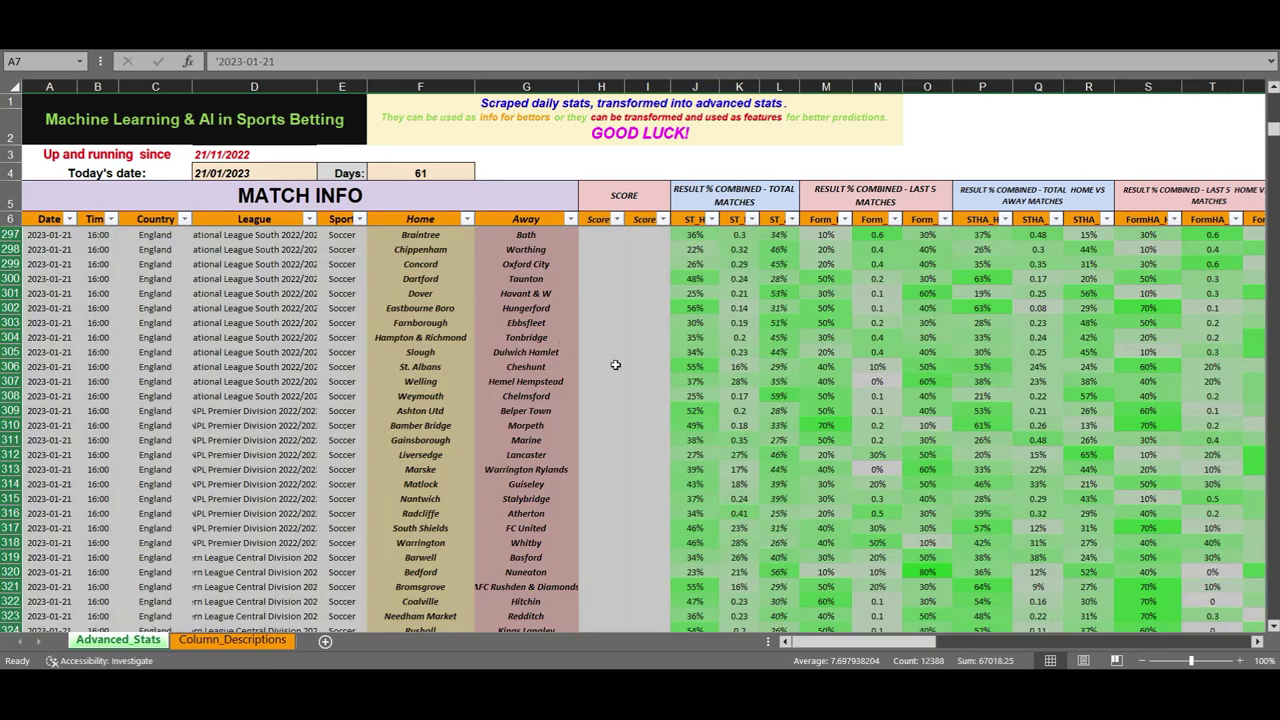
{"action": "scroll", "coordinate": [649, 296], "scroll_direction": "up", "scroll_amount": 9}
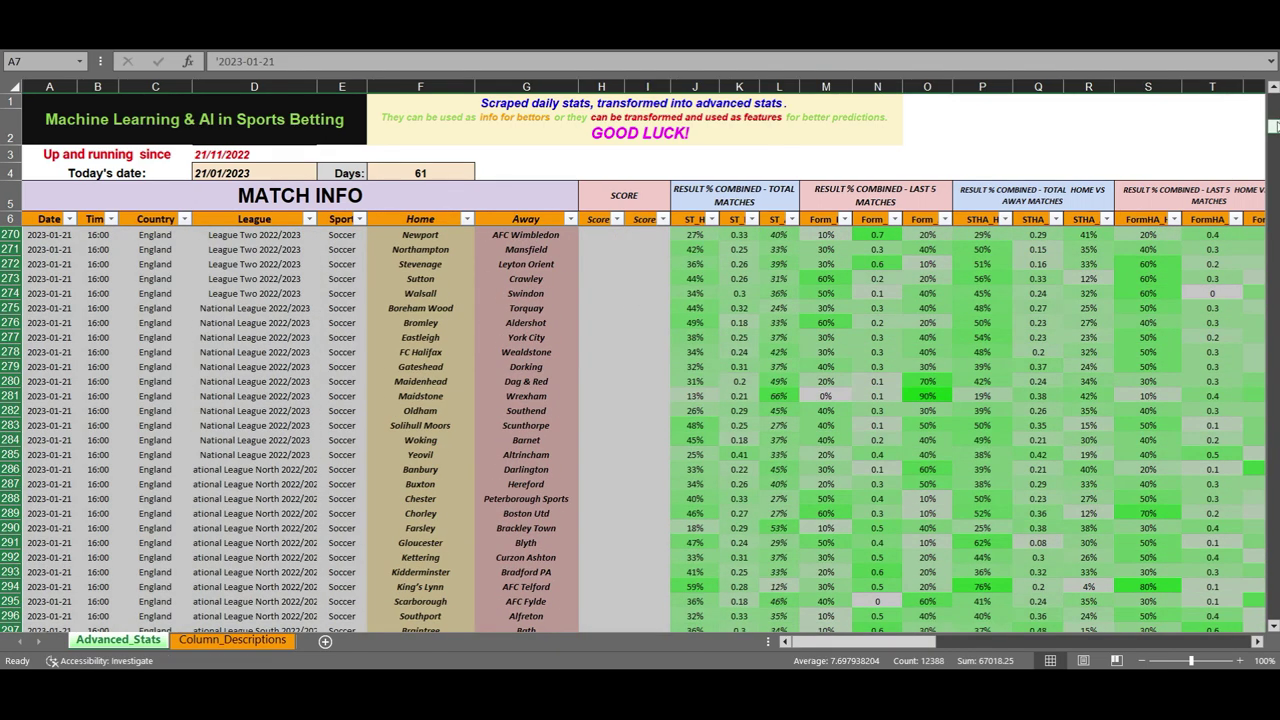
{"action": "left_click_drag", "start_coordinate": [1273, 125], "coordinate": [1273, 92]}
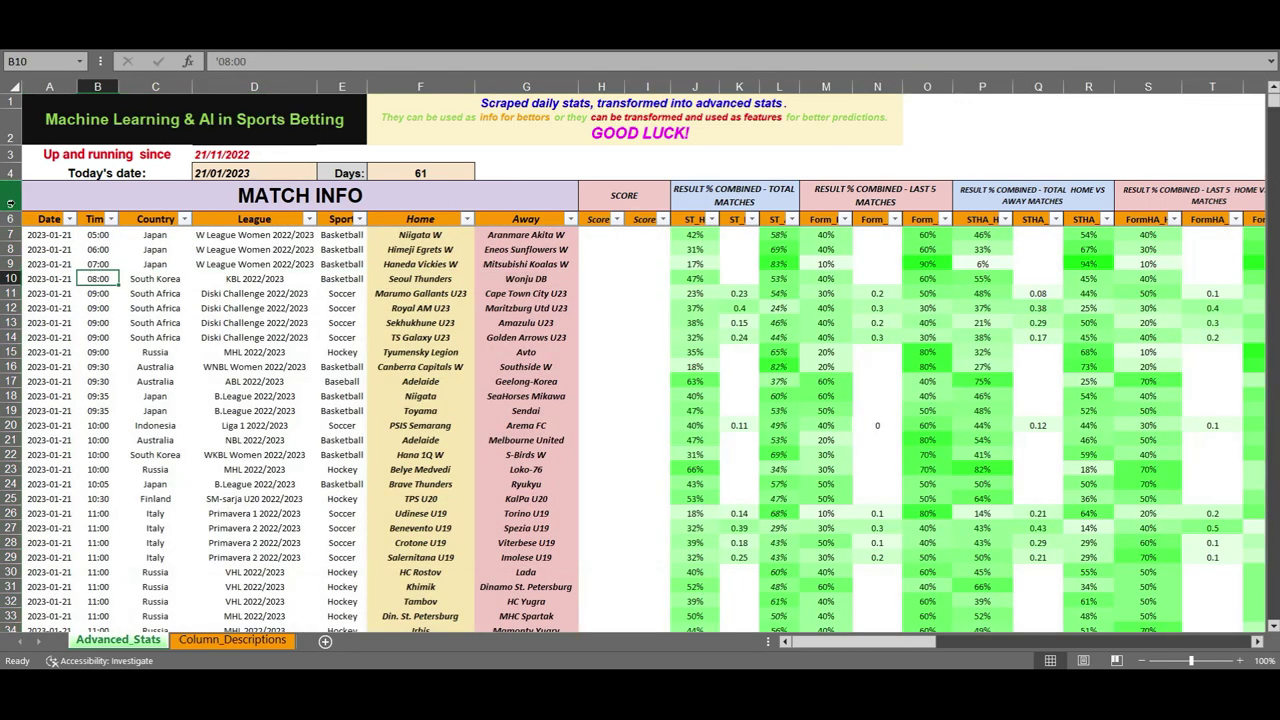
Step: Delete the title rows so the column headers sit in row 1
{"action": "left_click_drag", "start_coordinate": [10, 196], "coordinate": [6, 100]}
{"action": "right_click", "coordinate": [6, 100]}
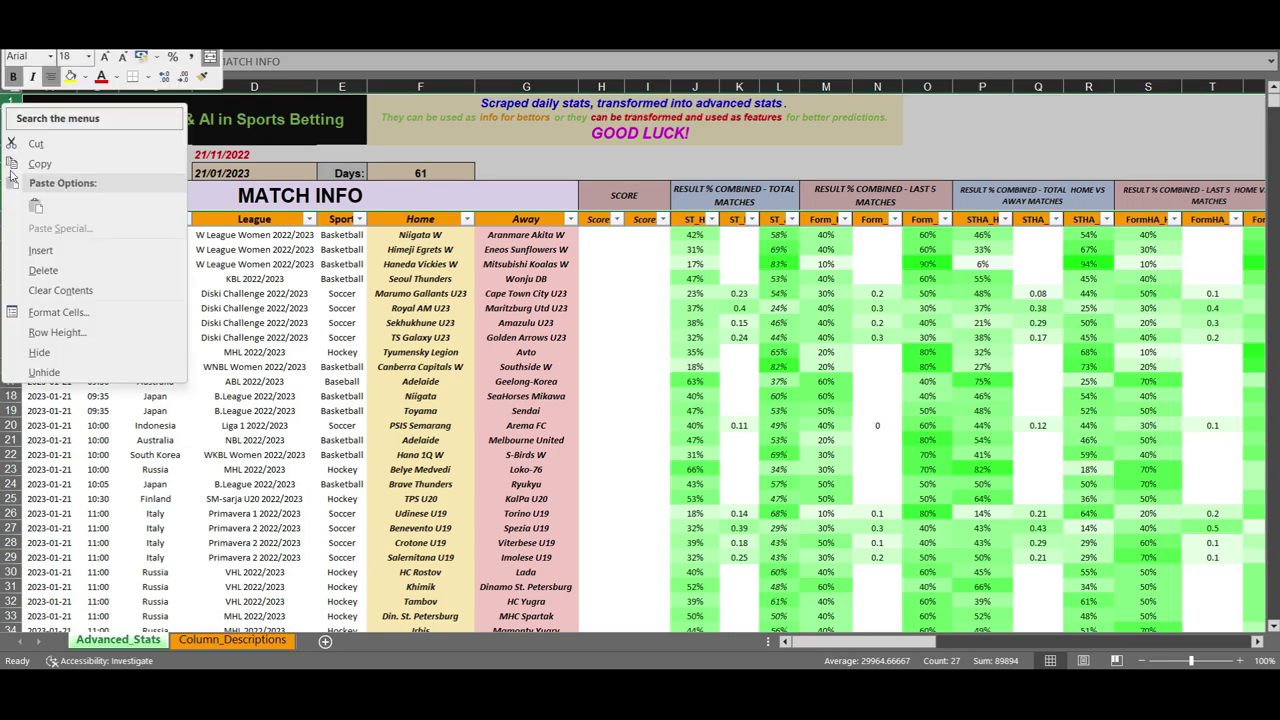
{"action": "left_click", "coordinate": [42, 268]}
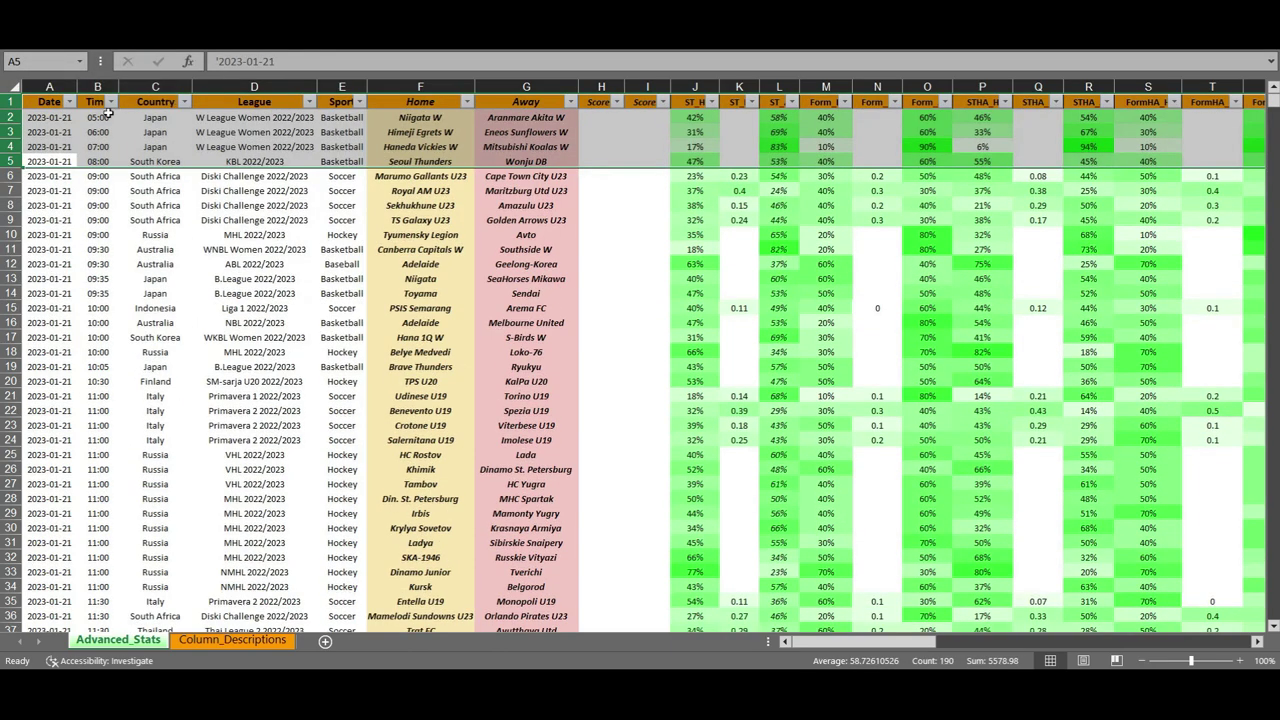
{"action": "left_click", "coordinate": [86, 178]}
Step: Select the header cells and the empty Score range H2:I20
{"action": "left_click_drag", "start_coordinate": [52, 101], "coordinate": [543, 102]}
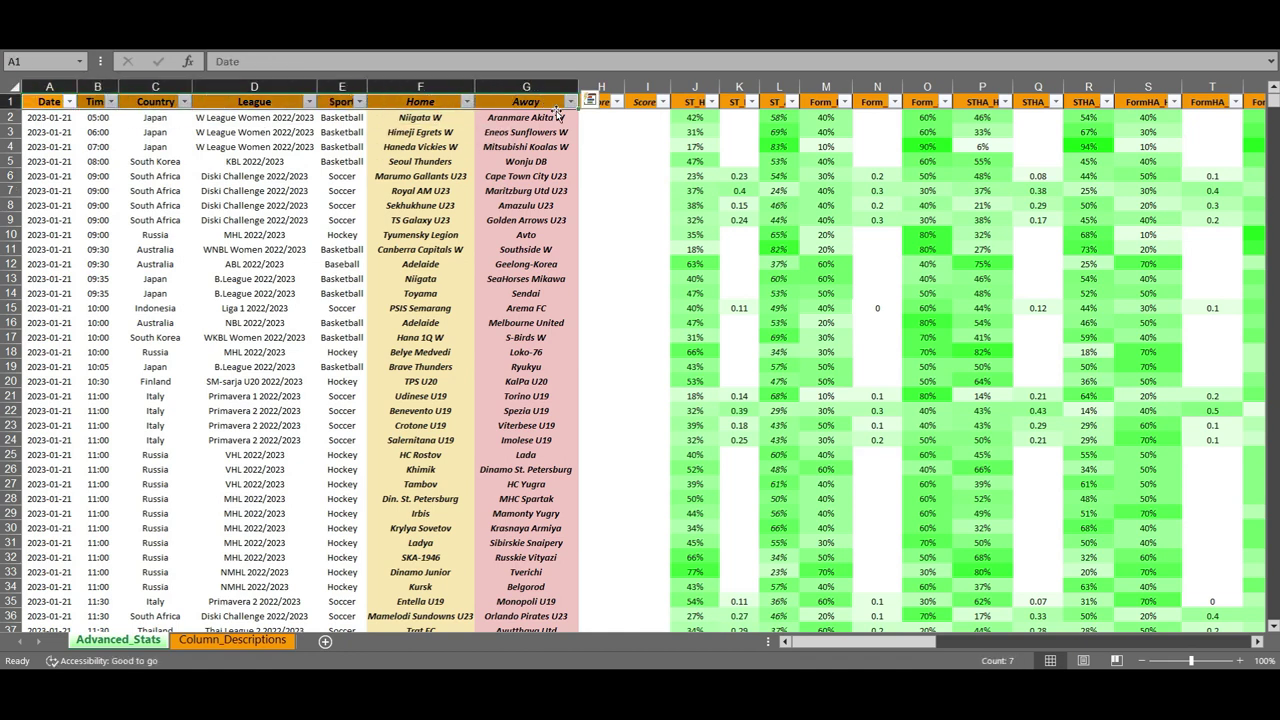
{"action": "left_click_drag", "start_coordinate": [644, 100], "coordinate": [647, 212]}
{"action": "left_click", "coordinate": [597, 118]}
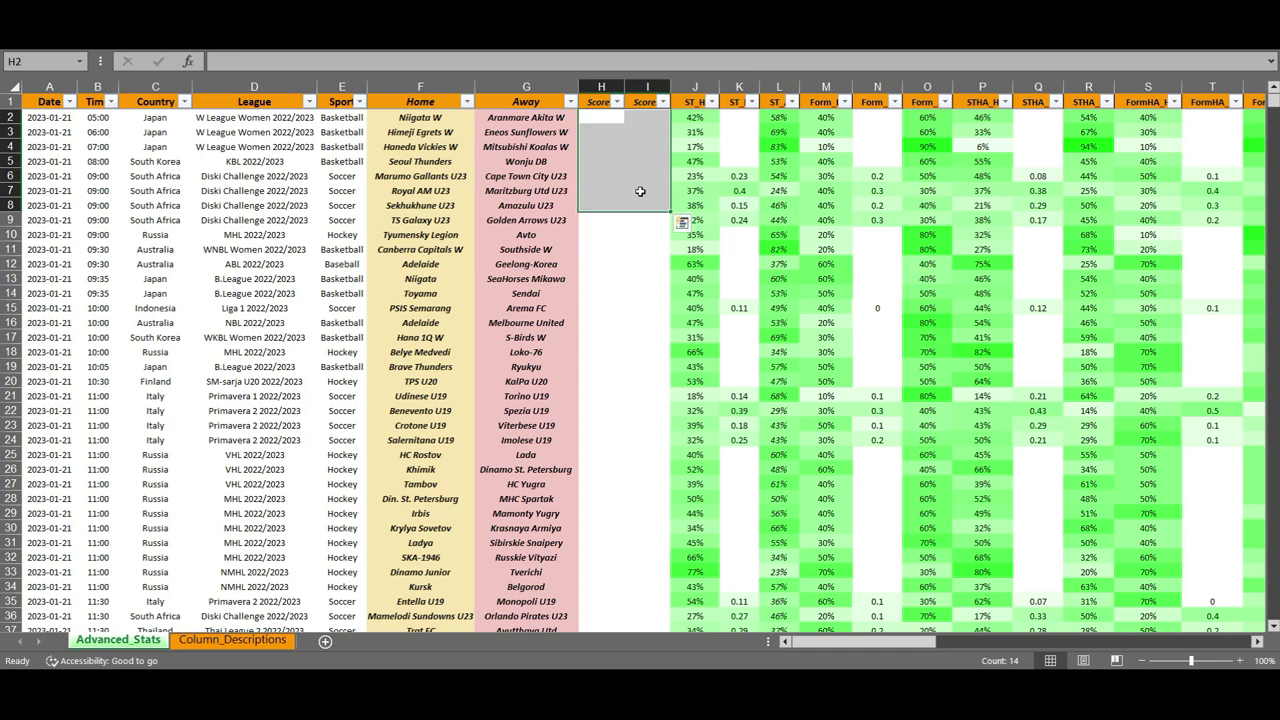
{"action": "left_click", "coordinate": [598, 117]}
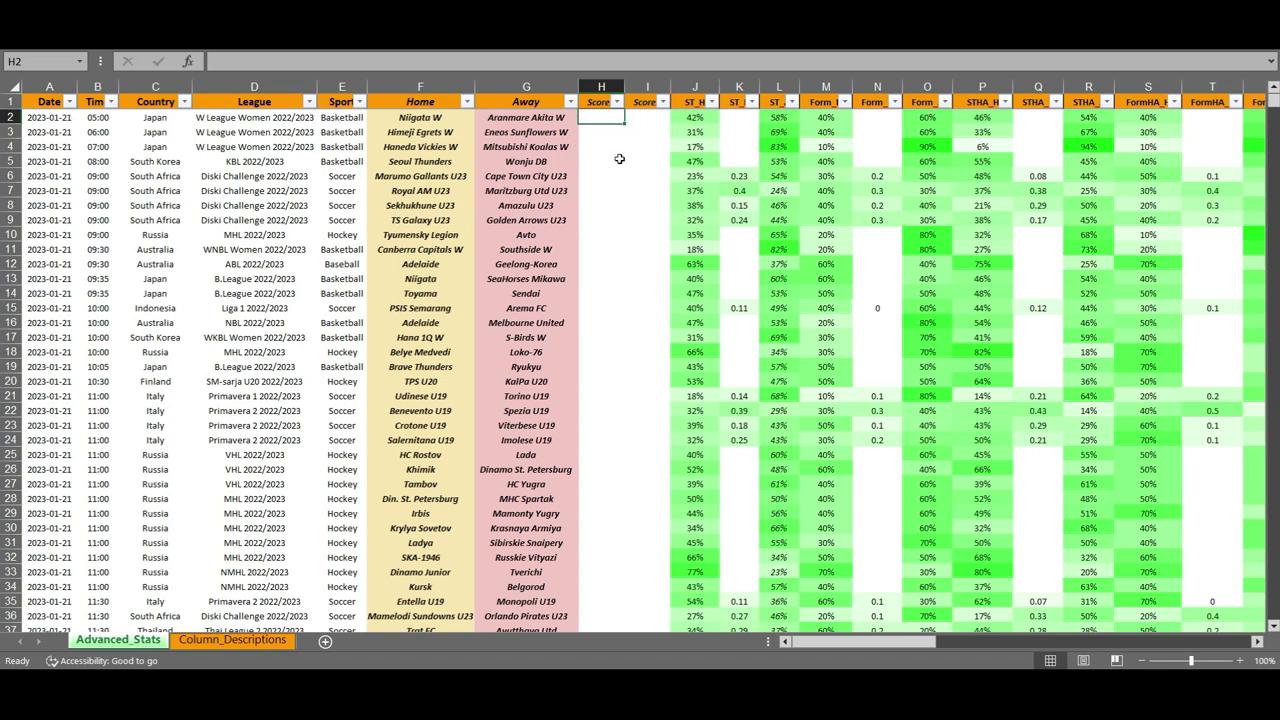
{"action": "left_click_drag", "start_coordinate": [605, 117], "coordinate": [640, 380]}
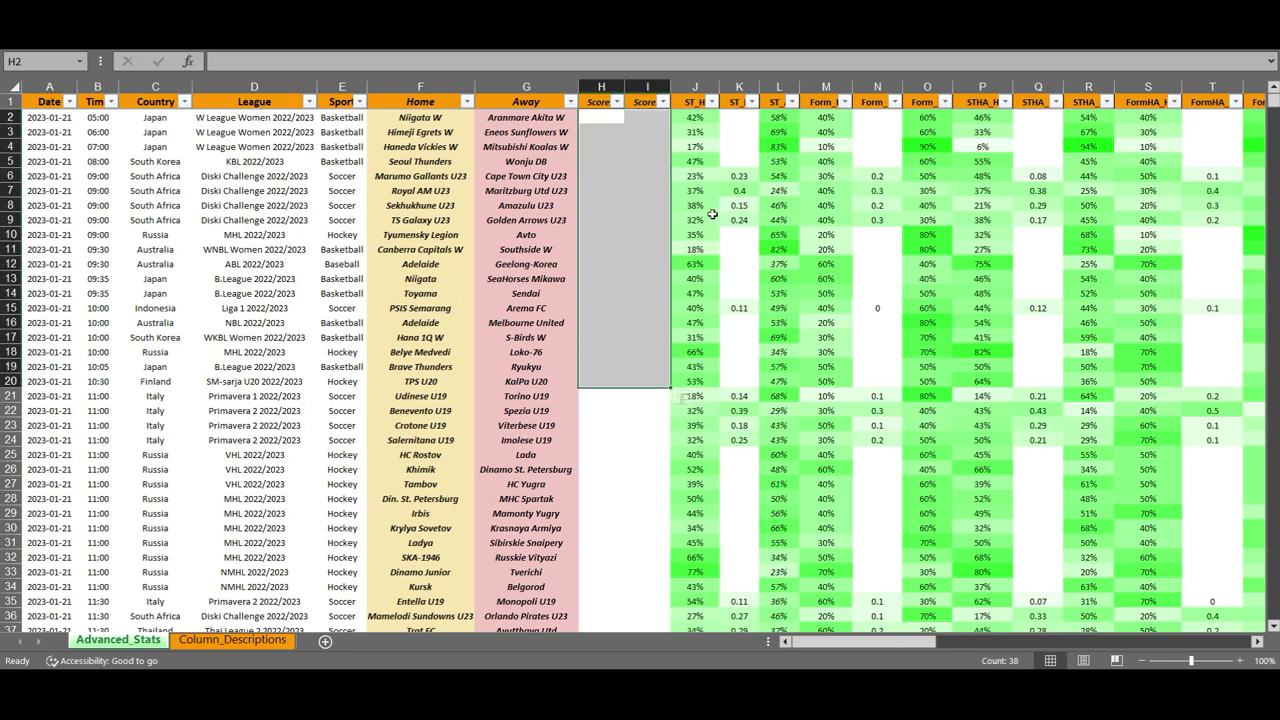
{"action": "left_click_drag", "start_coordinate": [825, 642], "coordinate": [1130, 642]}
Step: Read the first match's final score from its results page and enter 50 in H2 and 81 in I2
{"action": "left_click", "coordinate": [1015, 118]}
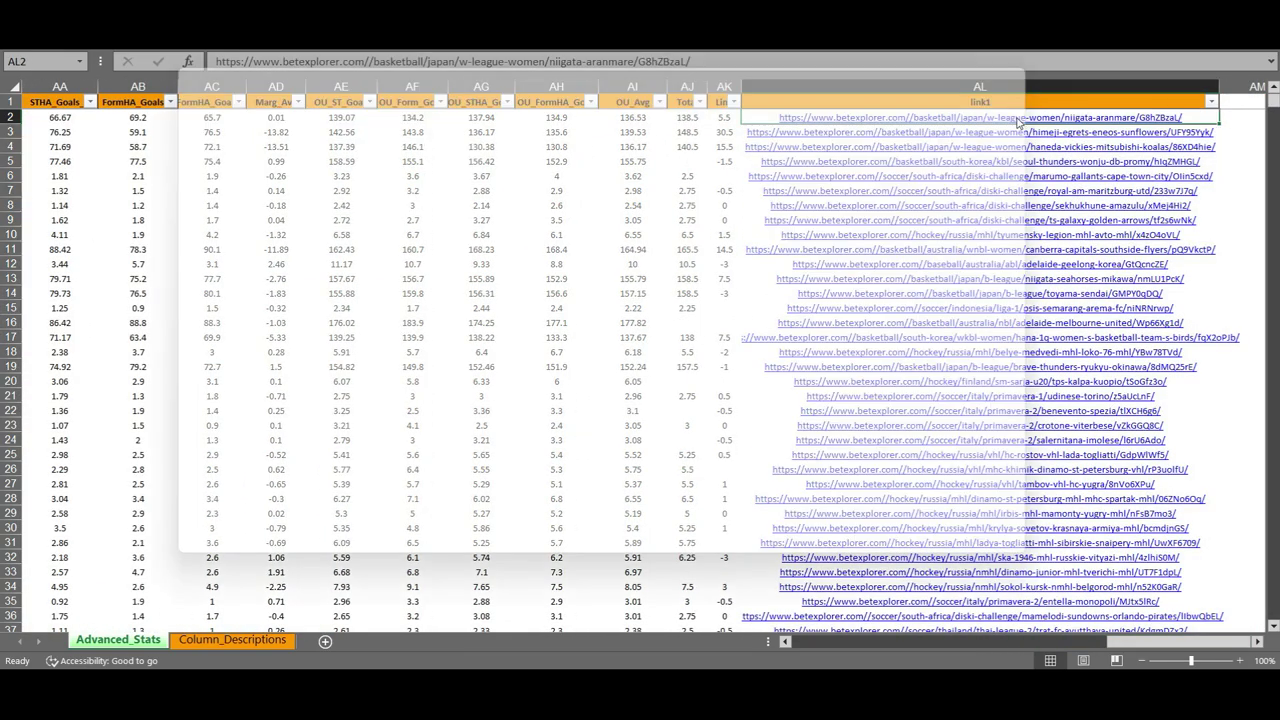
{"action": "left_click_drag", "start_coordinate": [416, 400], "coordinate": [532, 405]}
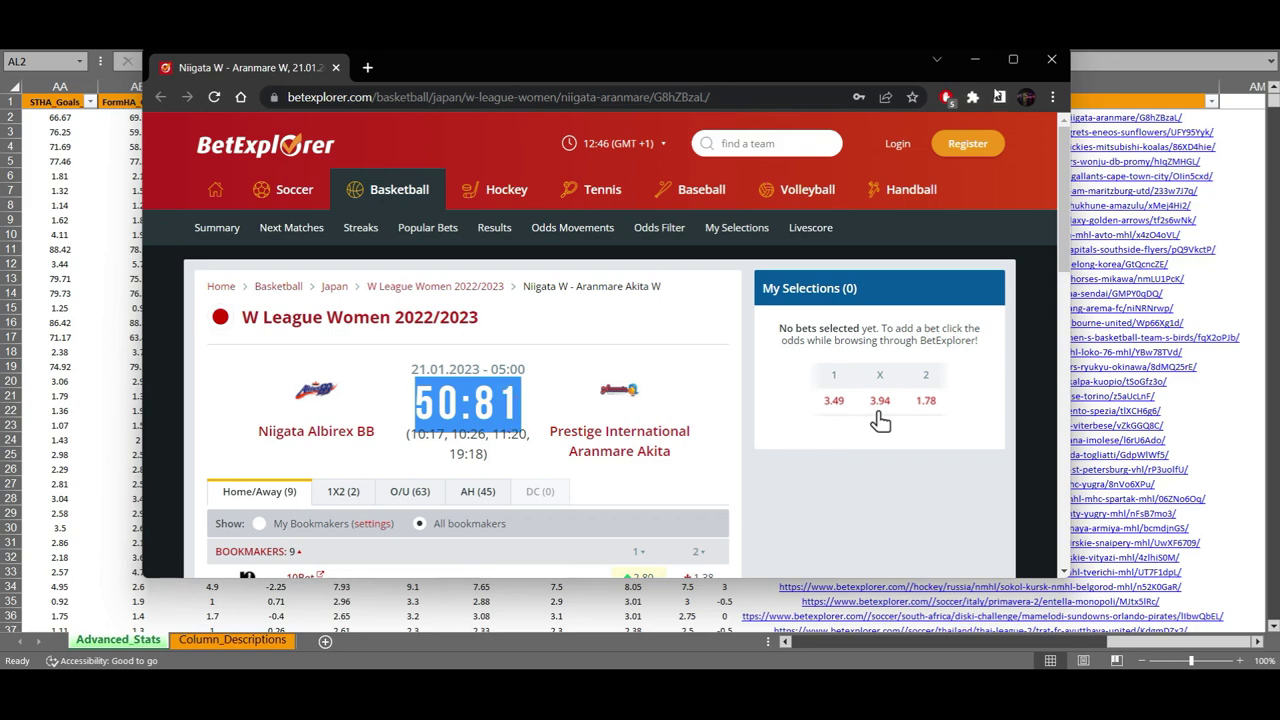
{"action": "left_click", "coordinate": [1051, 59]}
{"action": "left_click_drag", "start_coordinate": [1076, 644], "coordinate": [620, 626]}
{"action": "left_click", "coordinate": [601, 117]}
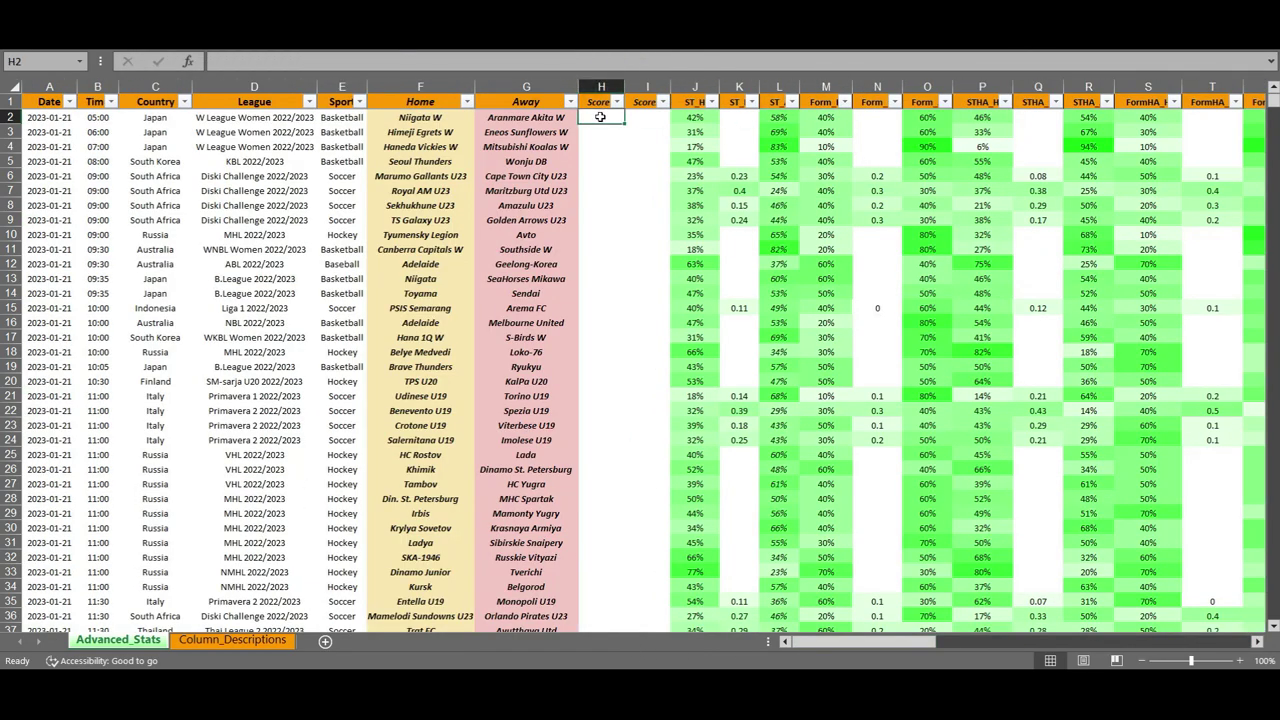
{"action": "type", "text": "50"}
{"action": "key", "text": "Right"}
{"action": "type", "text": "81"}
{"action": "key", "text": "Down"}
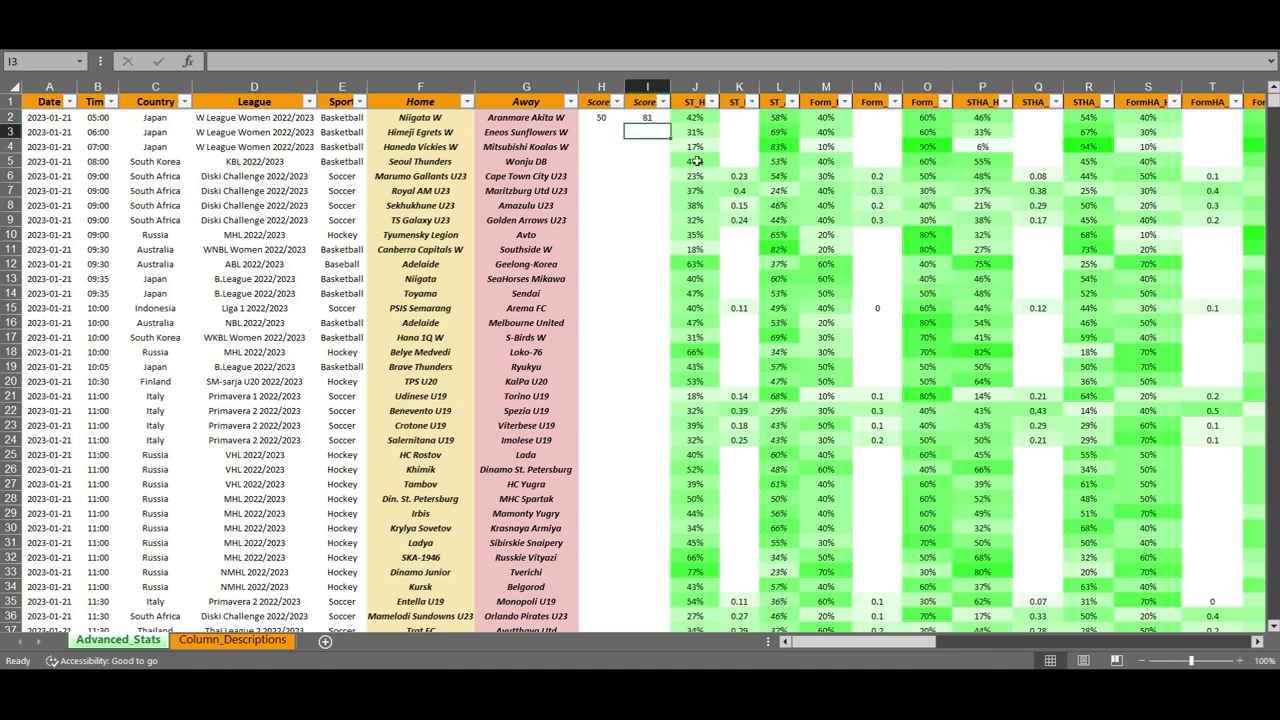
Step: Scroll through the table and highlight blocks of empty Score cells for the remaining matches
{"action": "scroll", "coordinate": [609, 475], "scroll_direction": "down", "scroll_amount": 12}
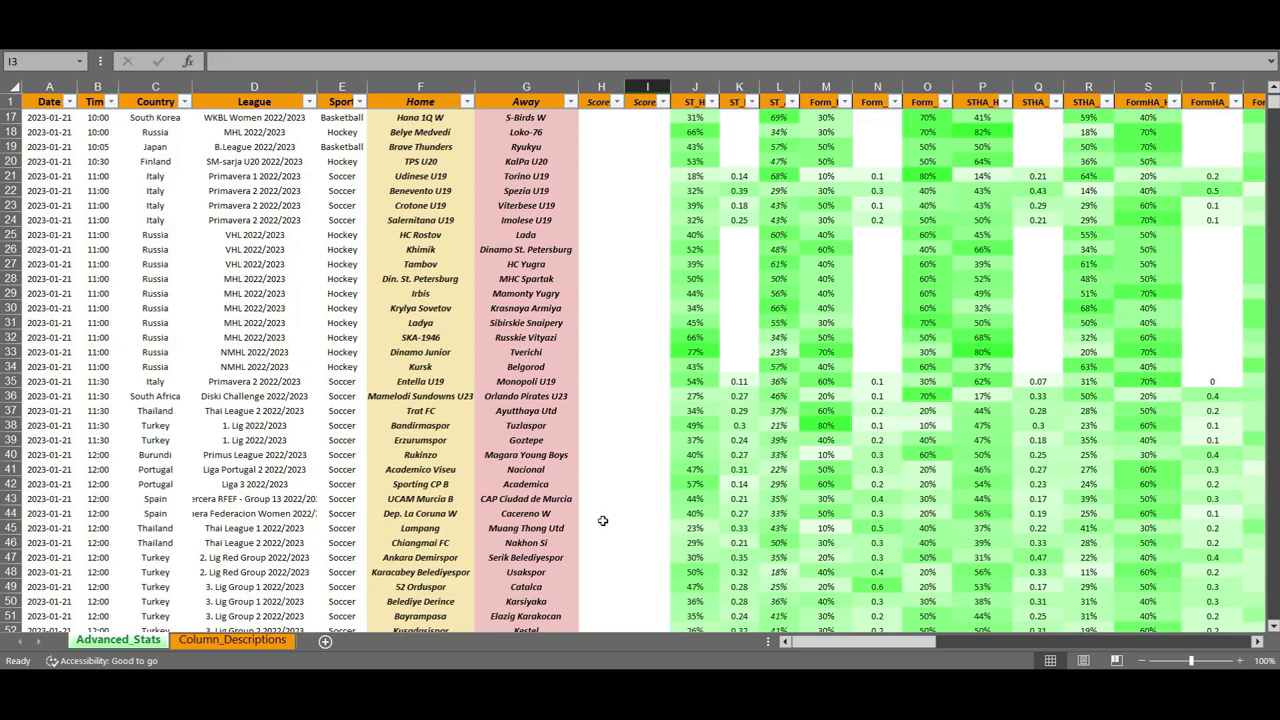
{"action": "scroll", "coordinate": [505, 369], "scroll_direction": "down", "scroll_amount": 20}
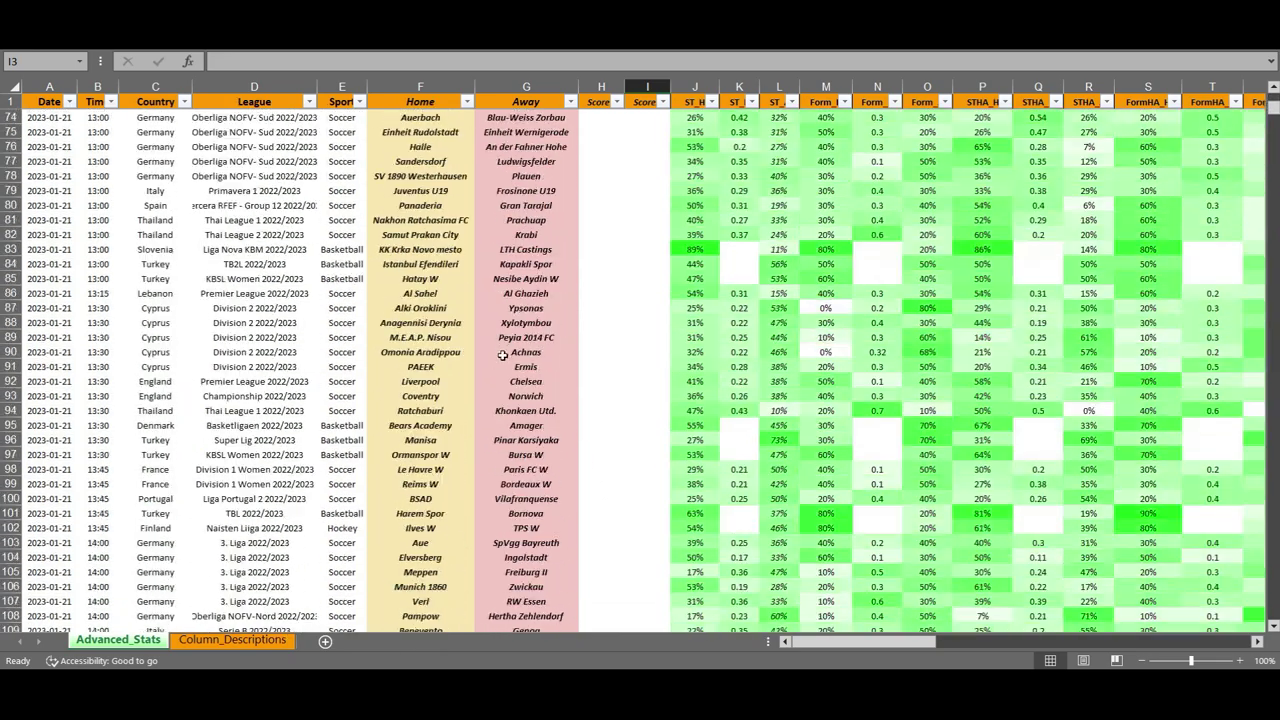
{"action": "left_click_drag", "start_coordinate": [1274, 108], "coordinate": [1276, 230]}
{"action": "scroll", "coordinate": [522, 269], "scroll_direction": "up", "scroll_amount": 1}
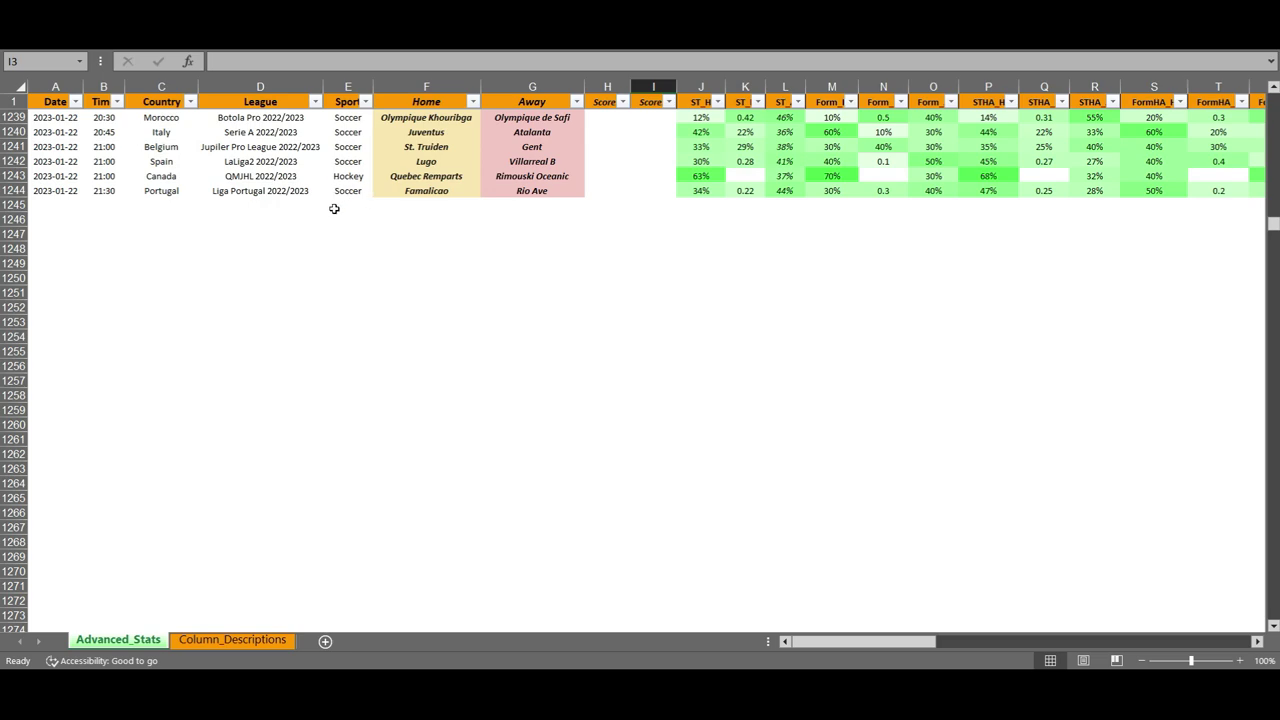
{"action": "scroll", "coordinate": [551, 277], "scroll_direction": "up", "scroll_amount": 4}
{"action": "left_click_drag", "start_coordinate": [602, 132], "coordinate": [646, 368]}
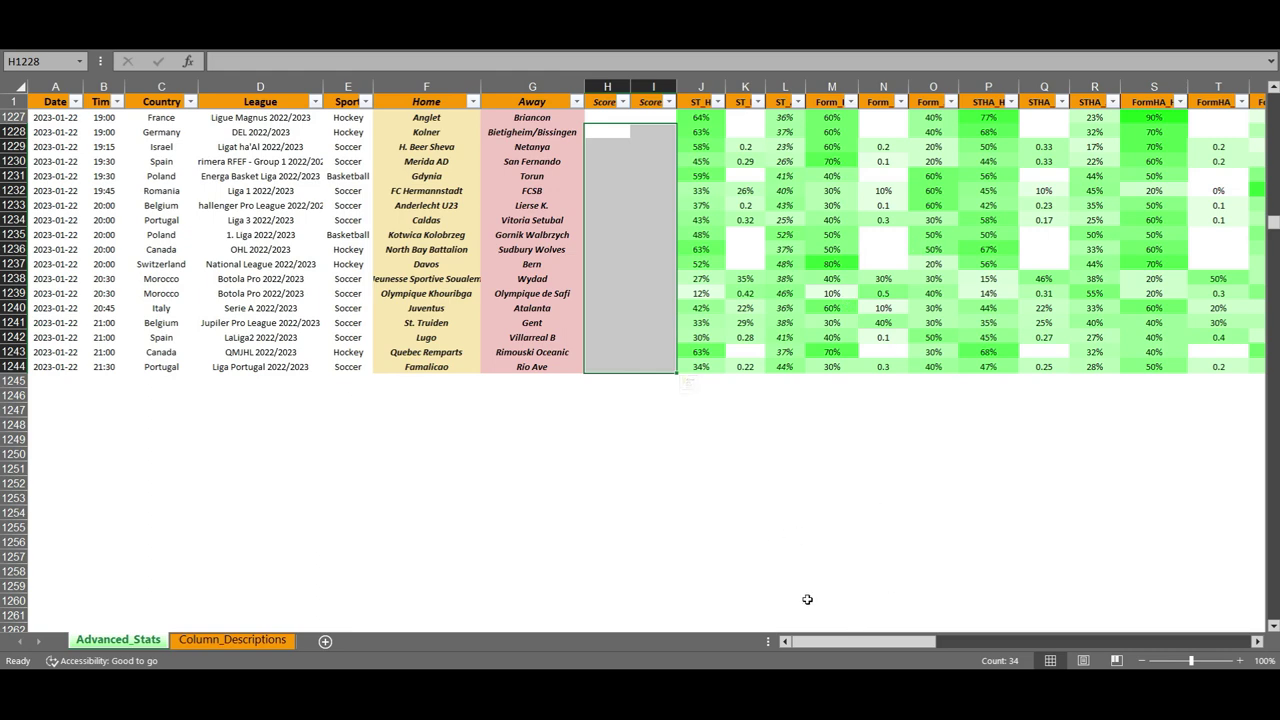
{"action": "mouse_move", "coordinate": [823, 641]}
{"action": "left_mouse_down"}
{"action": "mouse_move", "coordinate": [838, 641]}
{"action": "mouse_move", "coordinate": [827, 641]}
{"action": "left_mouse_up"}
{"action": "scroll", "coordinate": [560, 470], "scroll_direction": "up", "scroll_amount": 3}
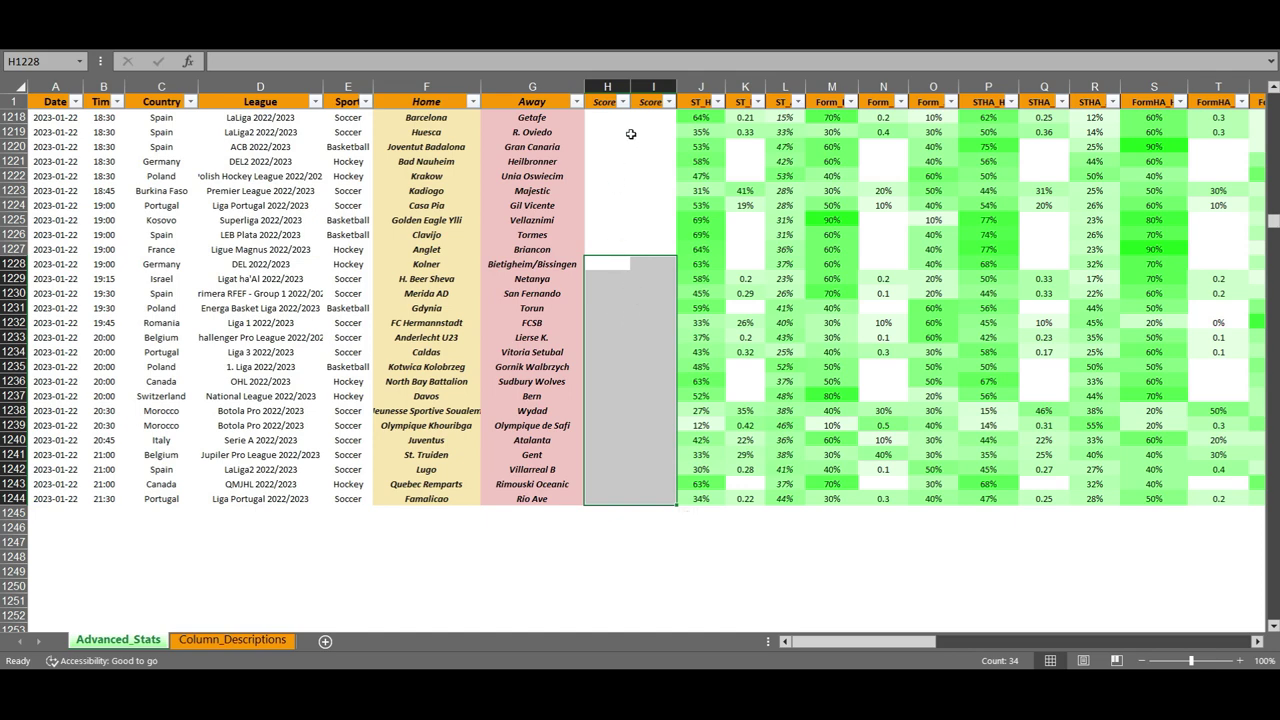
{"action": "left_click_drag", "start_coordinate": [659, 151], "coordinate": [650, 294]}
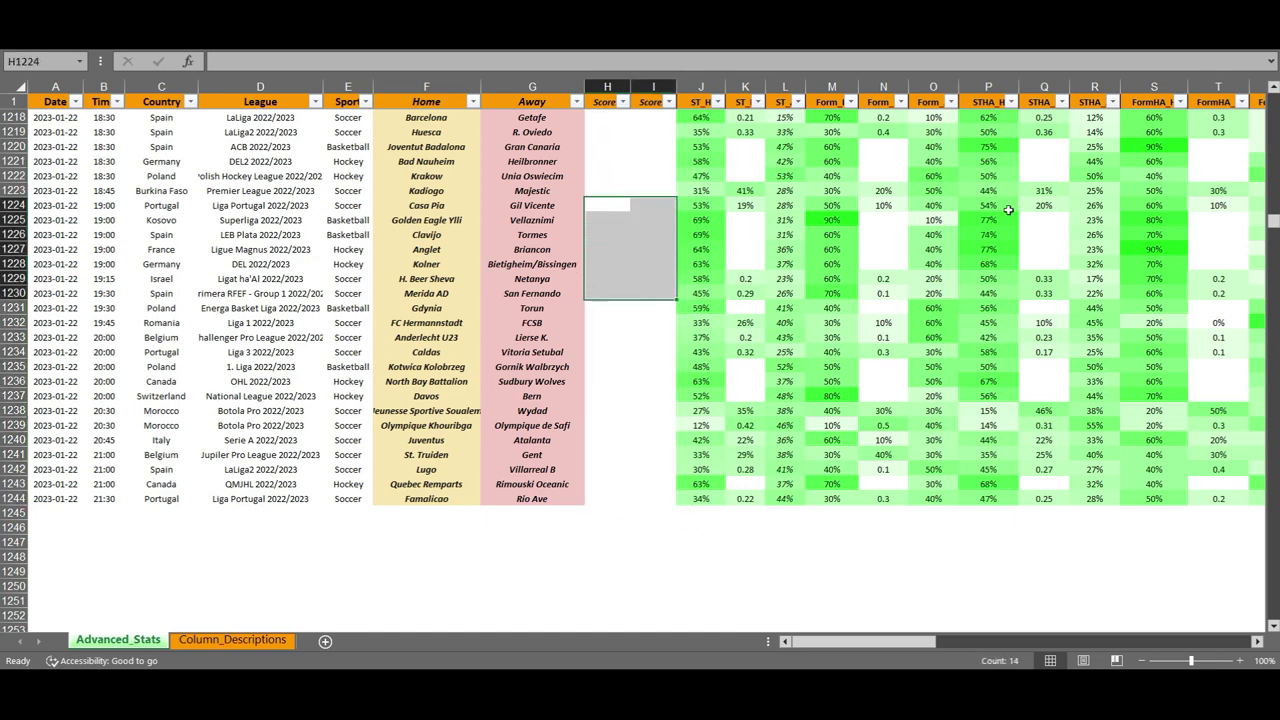
{"action": "left_click_drag", "start_coordinate": [1275, 220], "coordinate": [1249, 52]}
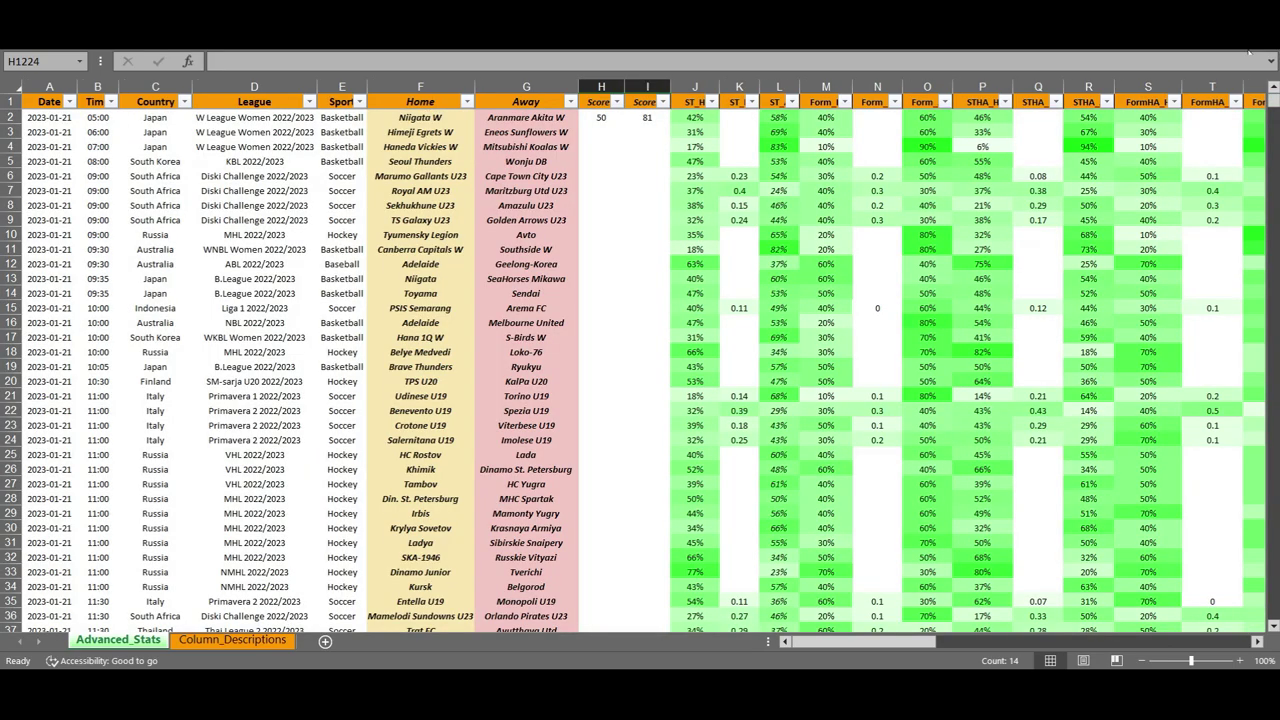
Step: Close this workbook and open the Advanced stats export workbook from the desktop
{"action": "left_click", "coordinate": [1179, 48]}
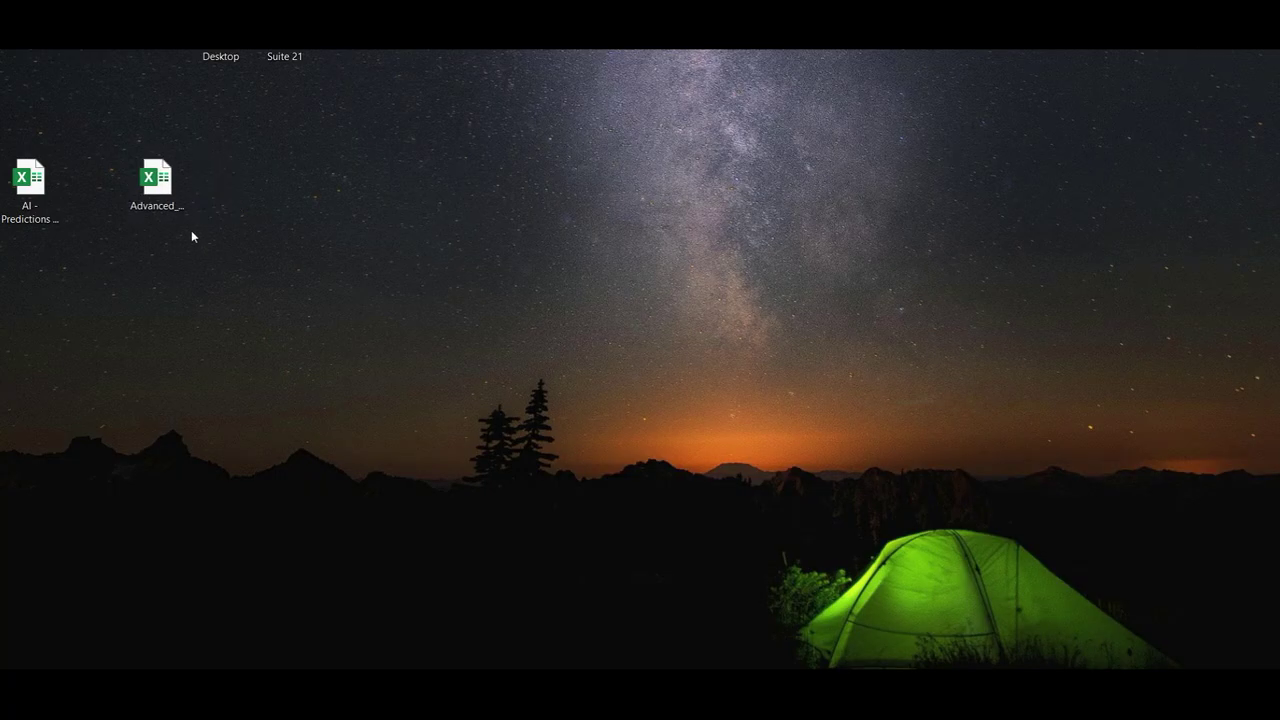
{"action": "left_click", "coordinate": [166, 188]}
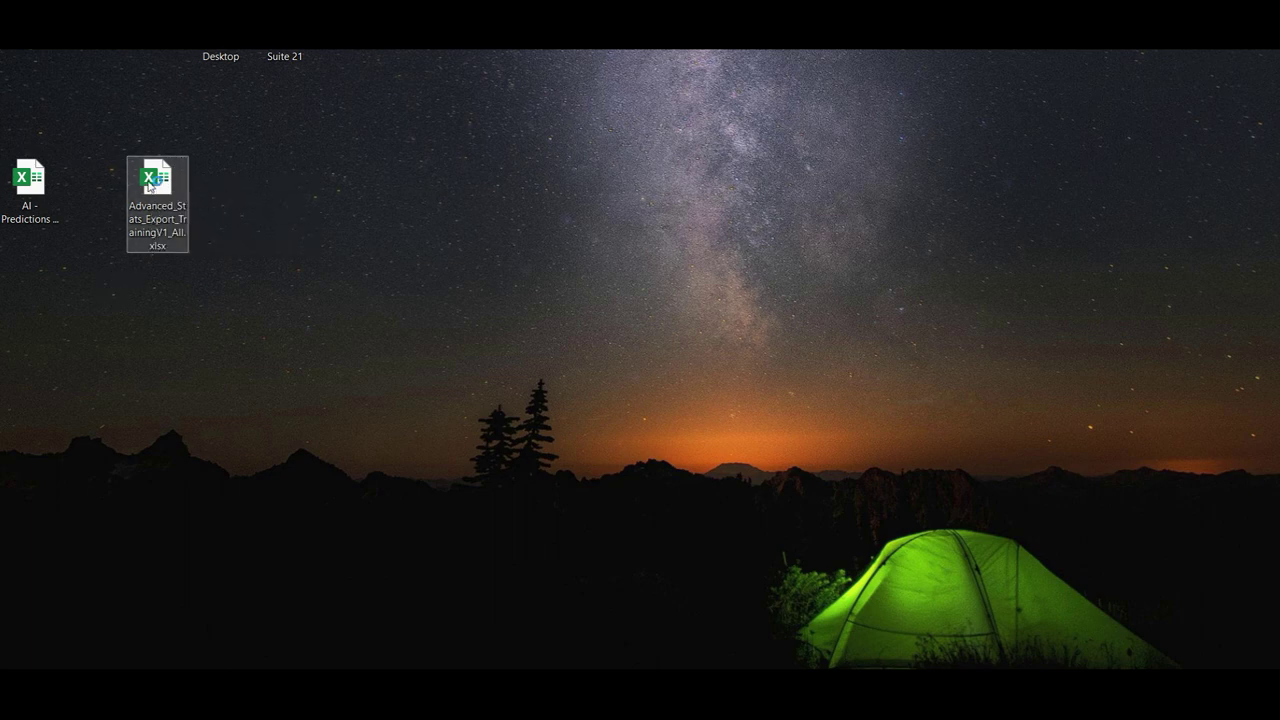
{"action": "double_click", "coordinate": [149, 186]}
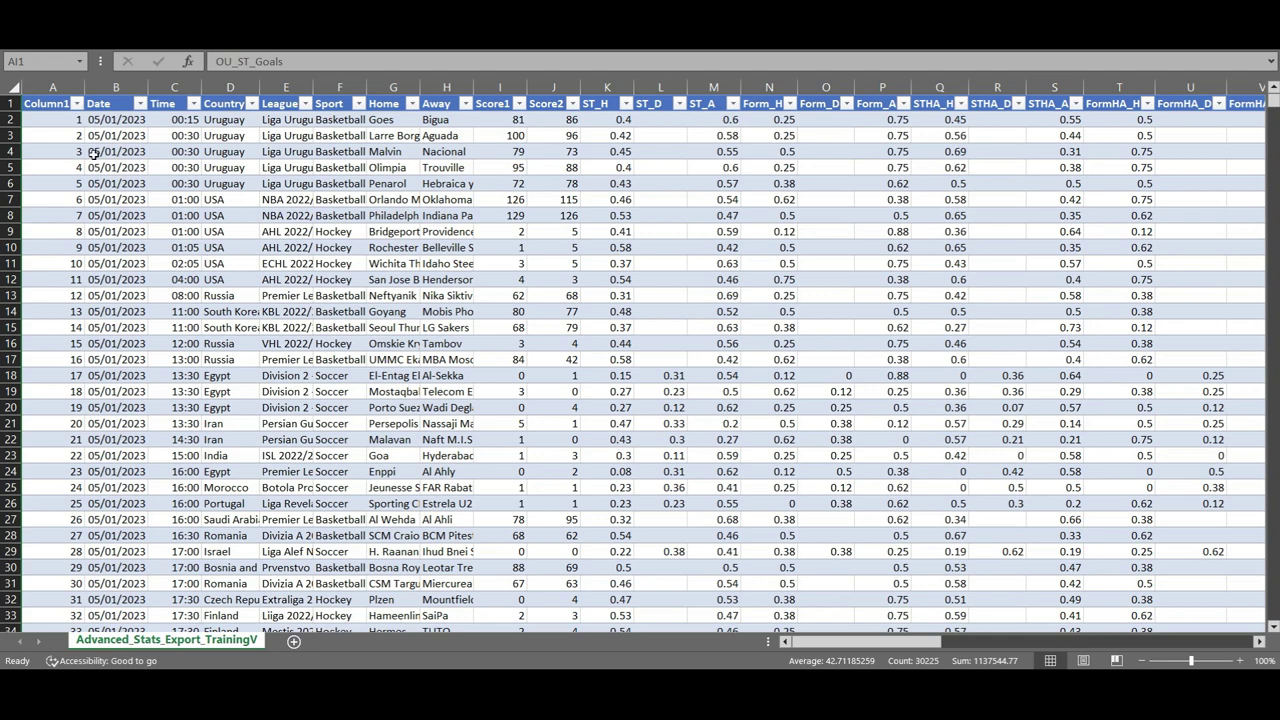
Step: Check the first column's extent and Score1 values, leaving the Score1 filter list unchanged
{"action": "left_click", "coordinate": [68, 150]}
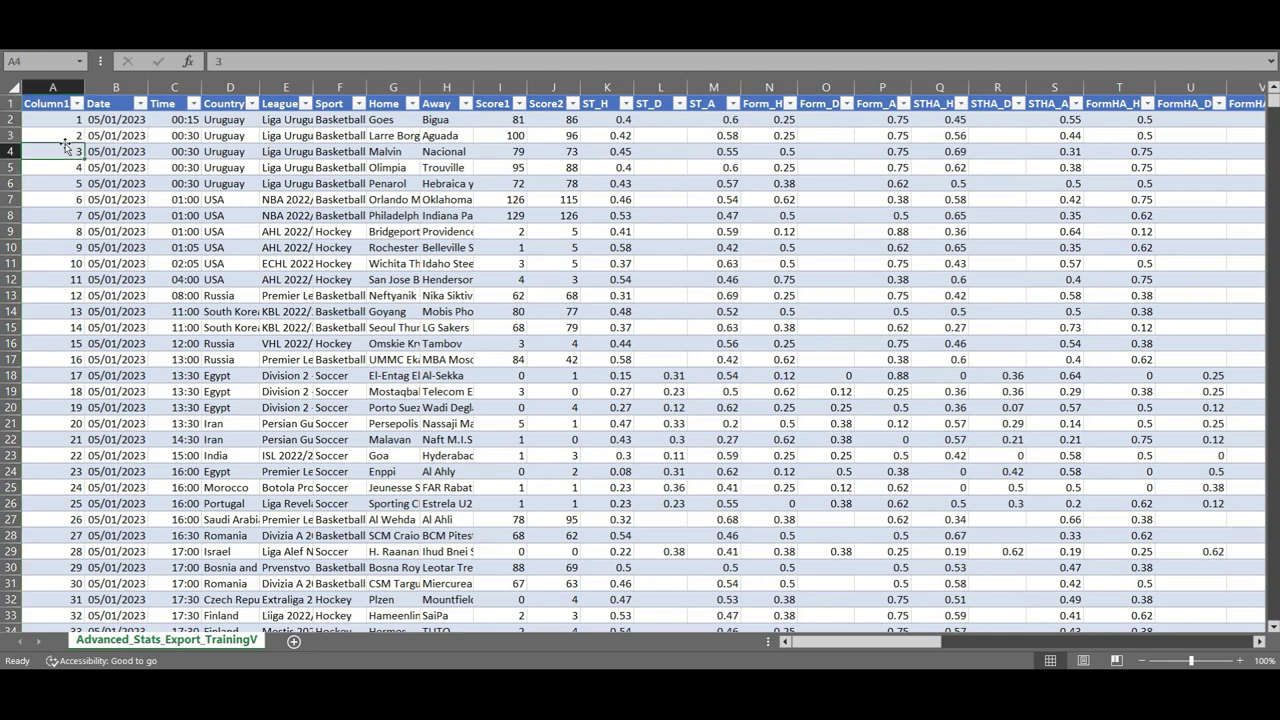
{"action": "key", "text": "ctrl+shift+Down"}
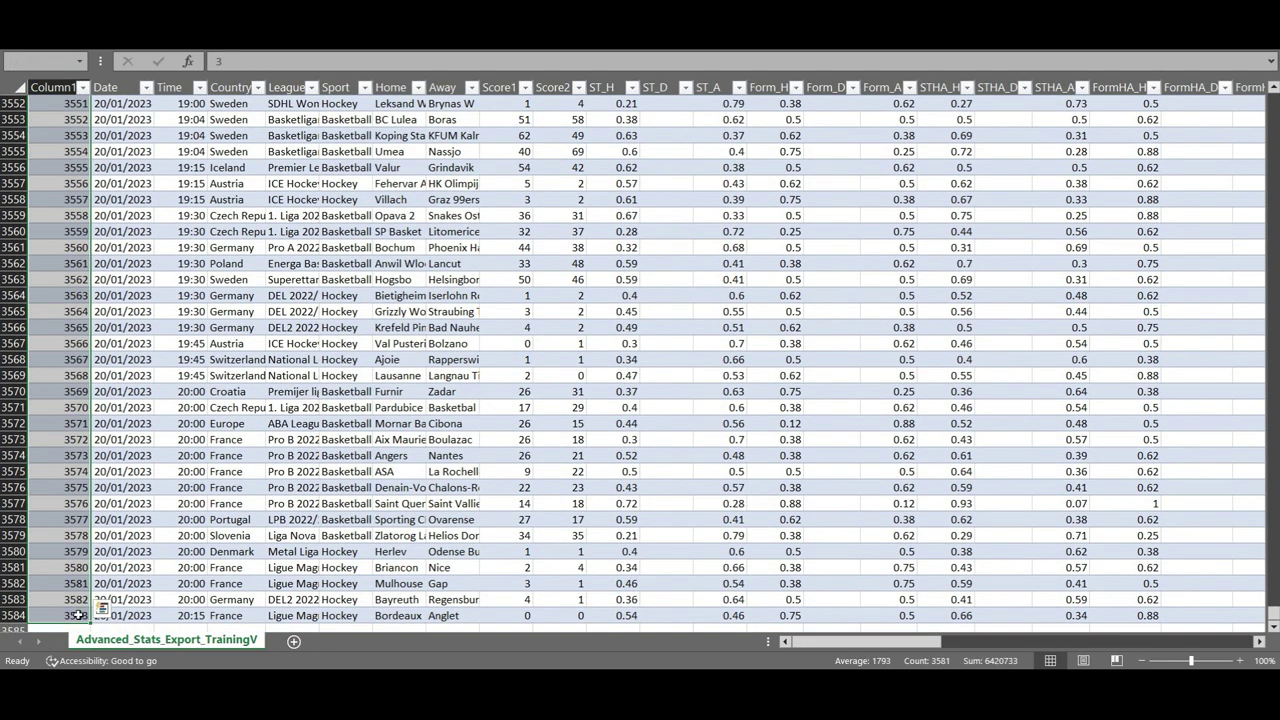
{"action": "left_click", "coordinate": [98, 472]}
{"action": "left_click", "coordinate": [366, 362]}
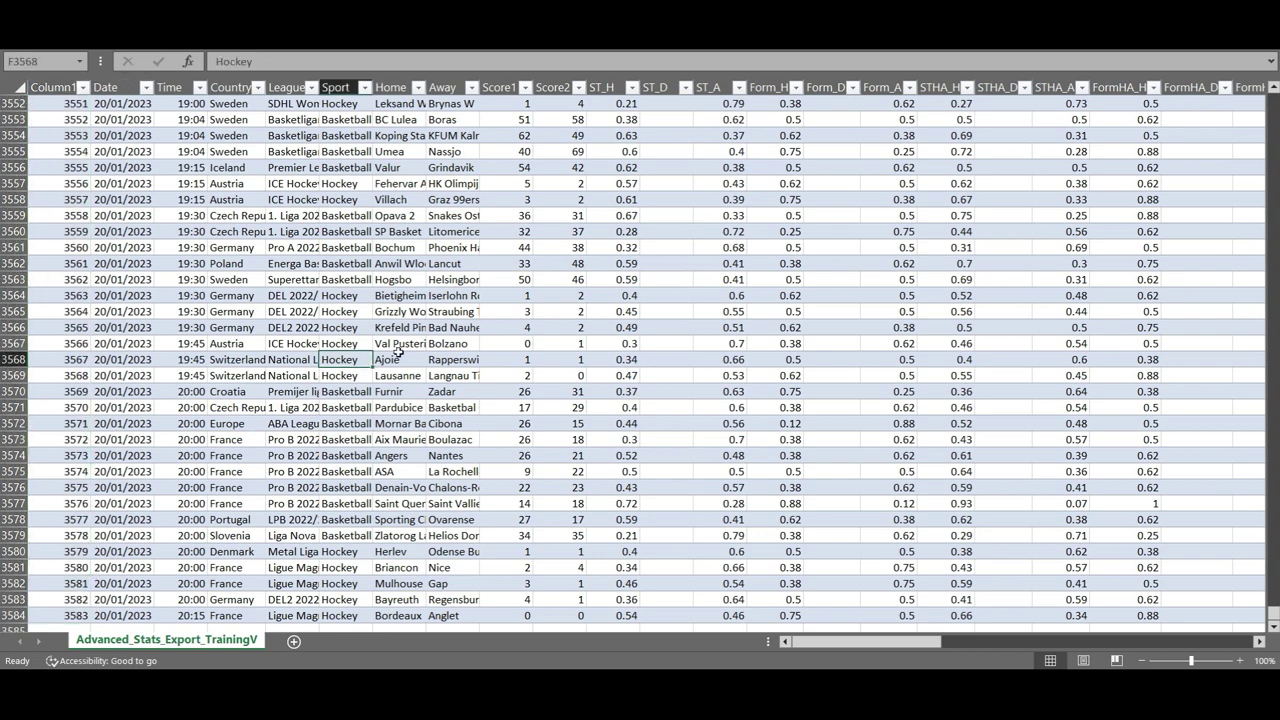
{"action": "key", "text": "ctrl+Up"}
{"action": "left_click_drag", "start_coordinate": [478, 217], "coordinate": [478, 195]}
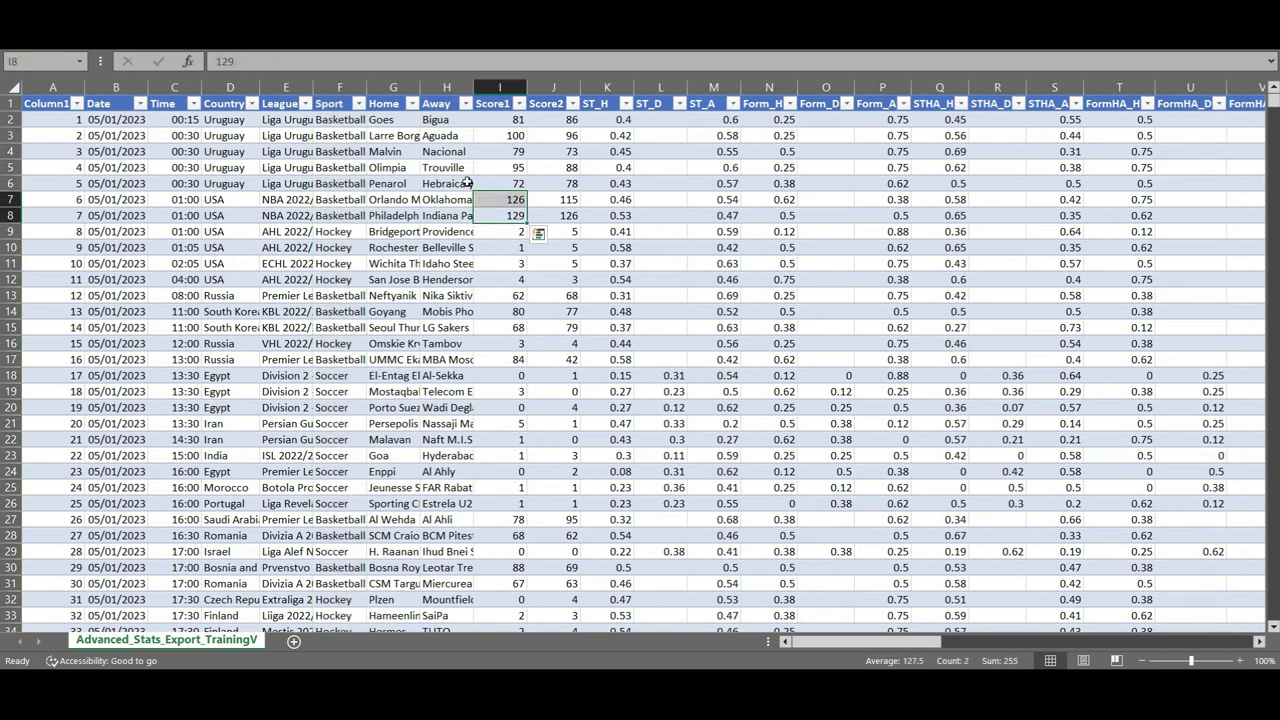
{"action": "left_click", "coordinate": [519, 103]}
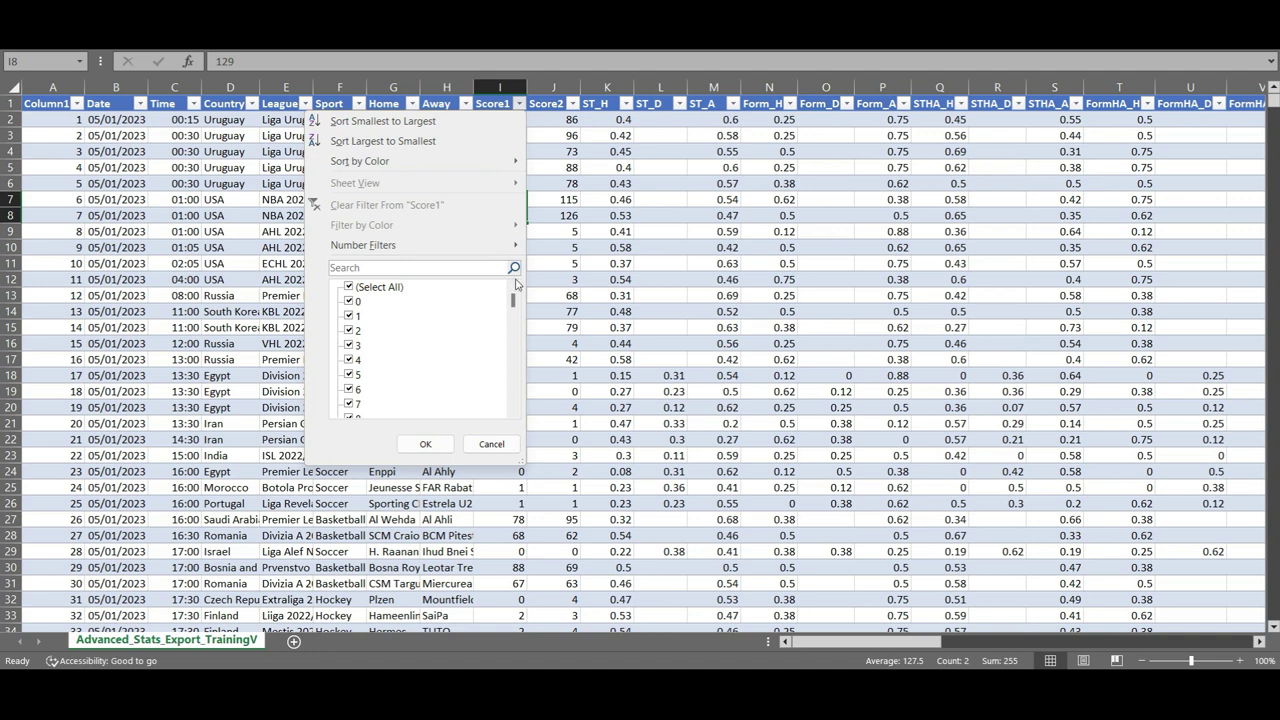
{"action": "left_click_drag", "start_coordinate": [515, 306], "coordinate": [515, 412]}
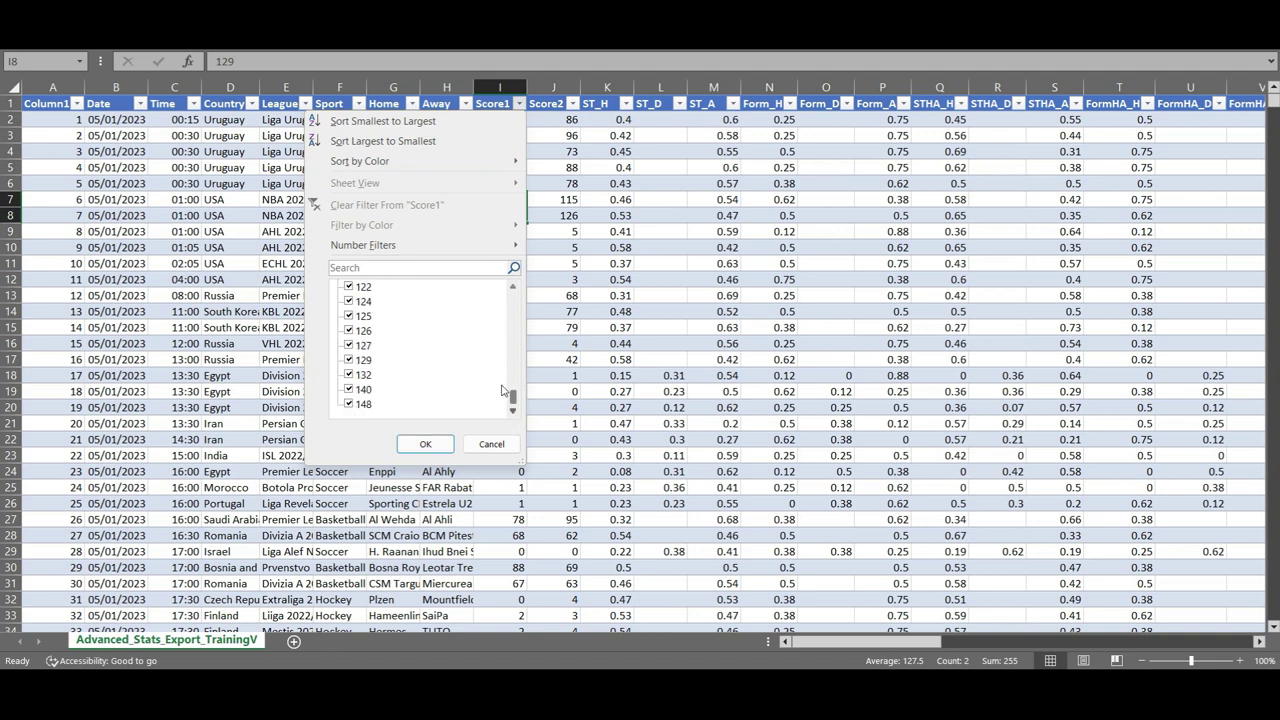
{"action": "key", "text": "Escape"}
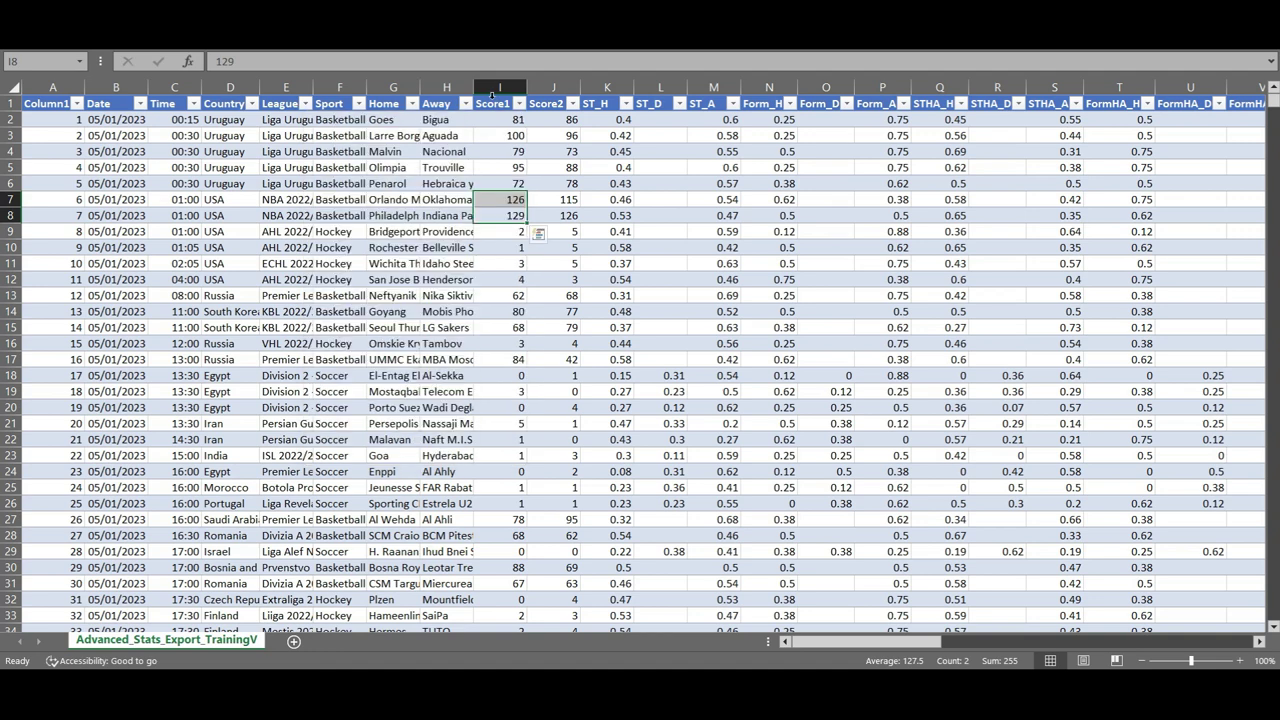
{"action": "left_click", "coordinate": [285, 40]}
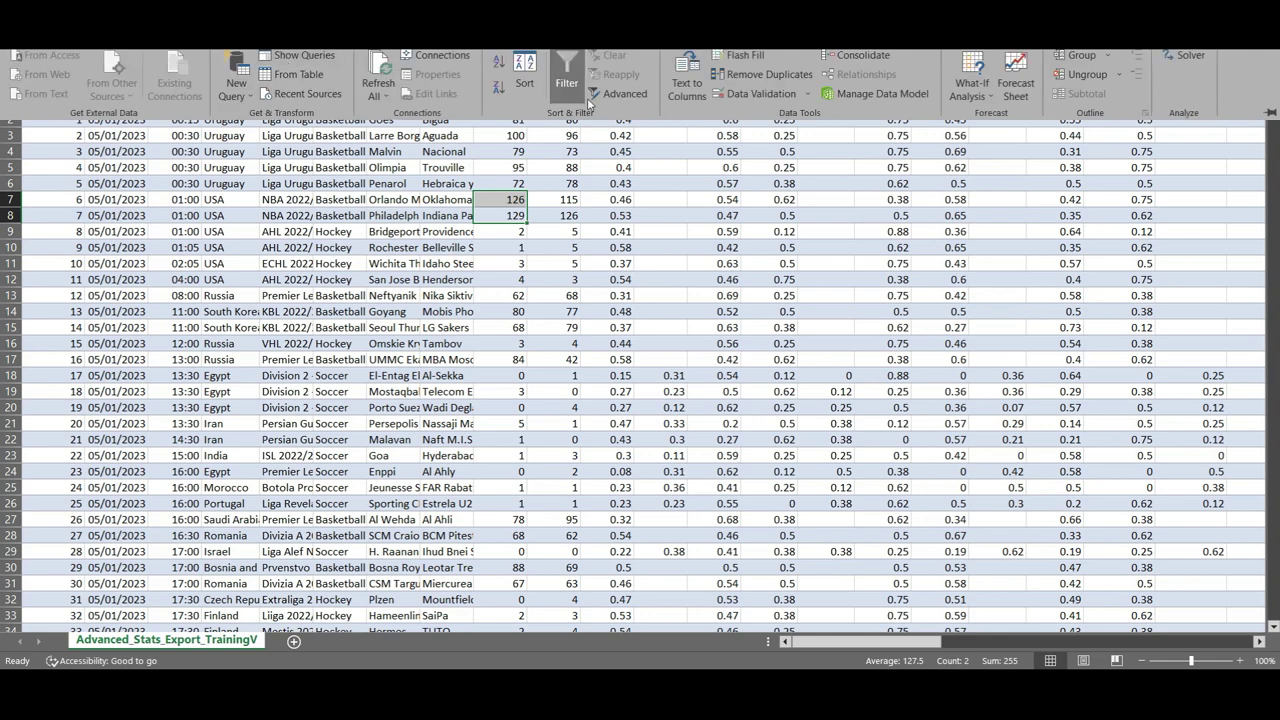
Step: Run Remove Duplicates on Date, Time, Country, League, Sport, Home and Away; no duplicates are found
{"action": "left_click", "coordinate": [776, 74]}
{"action": "left_click", "coordinate": [597, 285]}
{"action": "left_click", "coordinate": [465, 353]}
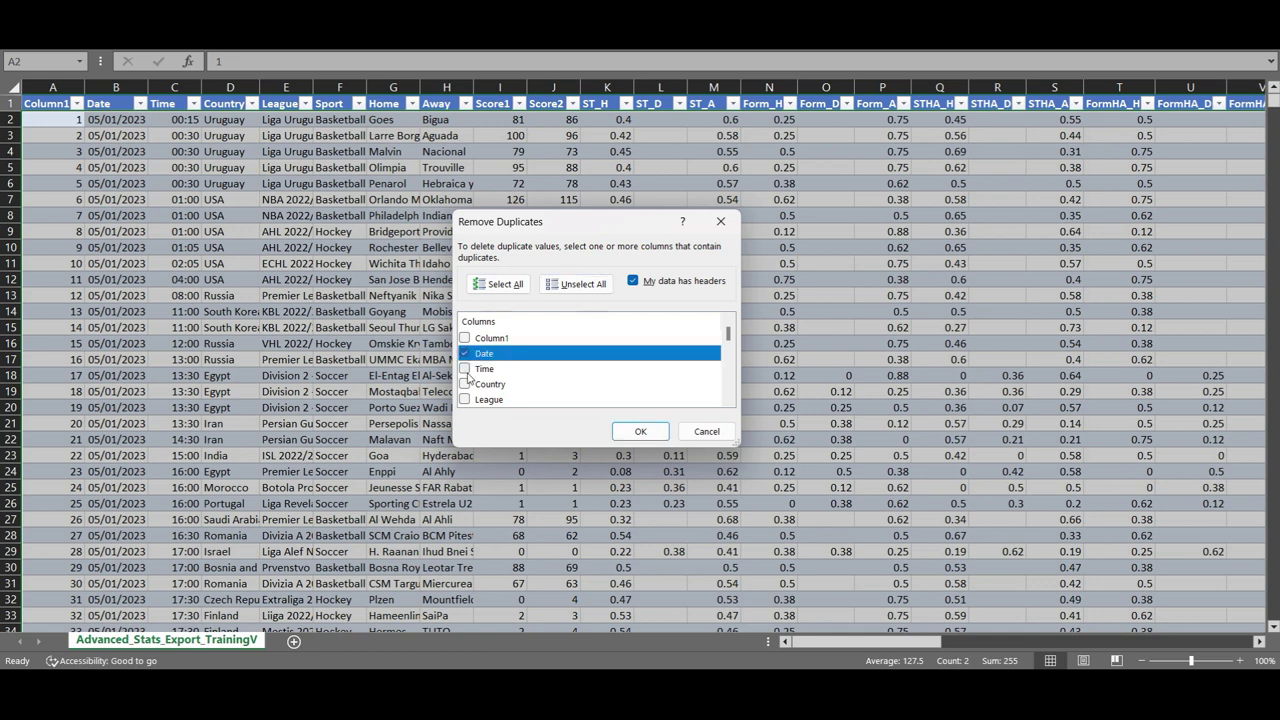
{"action": "left_click", "coordinate": [465, 369]}
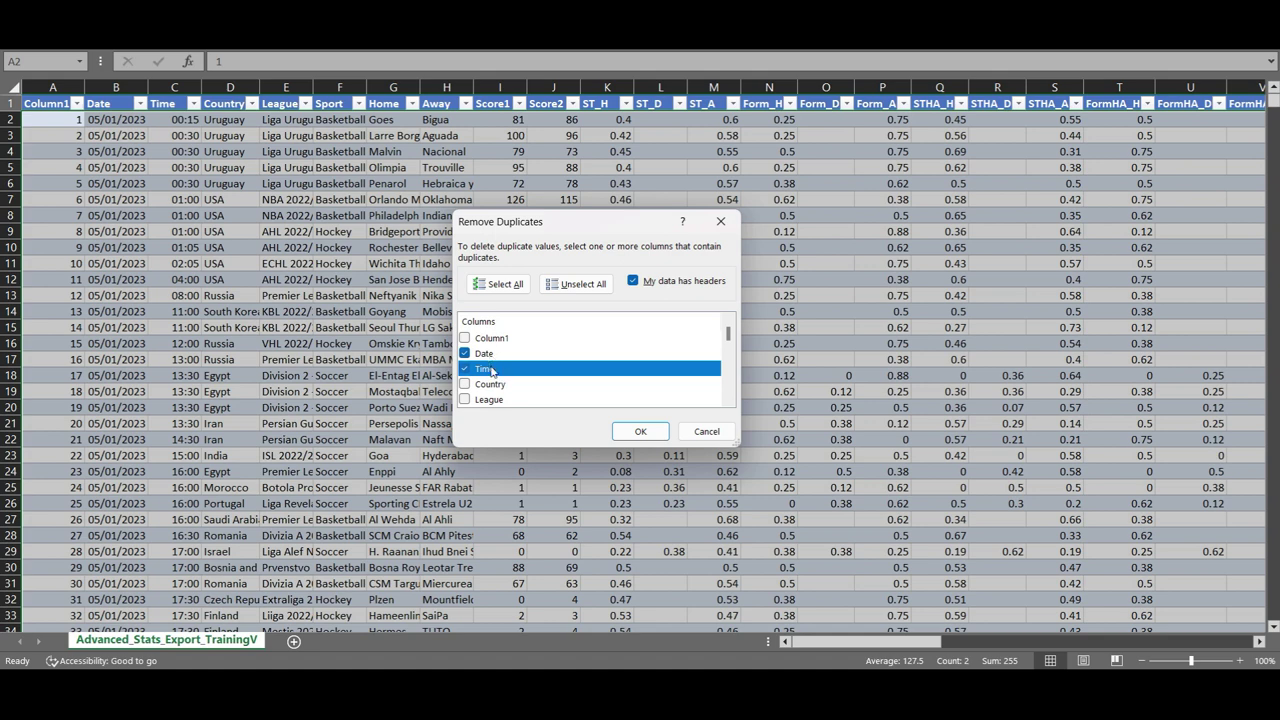
{"action": "left_click", "coordinate": [463, 386]}
{"action": "left_click", "coordinate": [466, 400]}
{"action": "left_click", "coordinate": [468, 362]}
{"action": "left_click", "coordinate": [465, 376]}
{"action": "left_click", "coordinate": [465, 390]}
{"action": "left_click", "coordinate": [466, 403]}
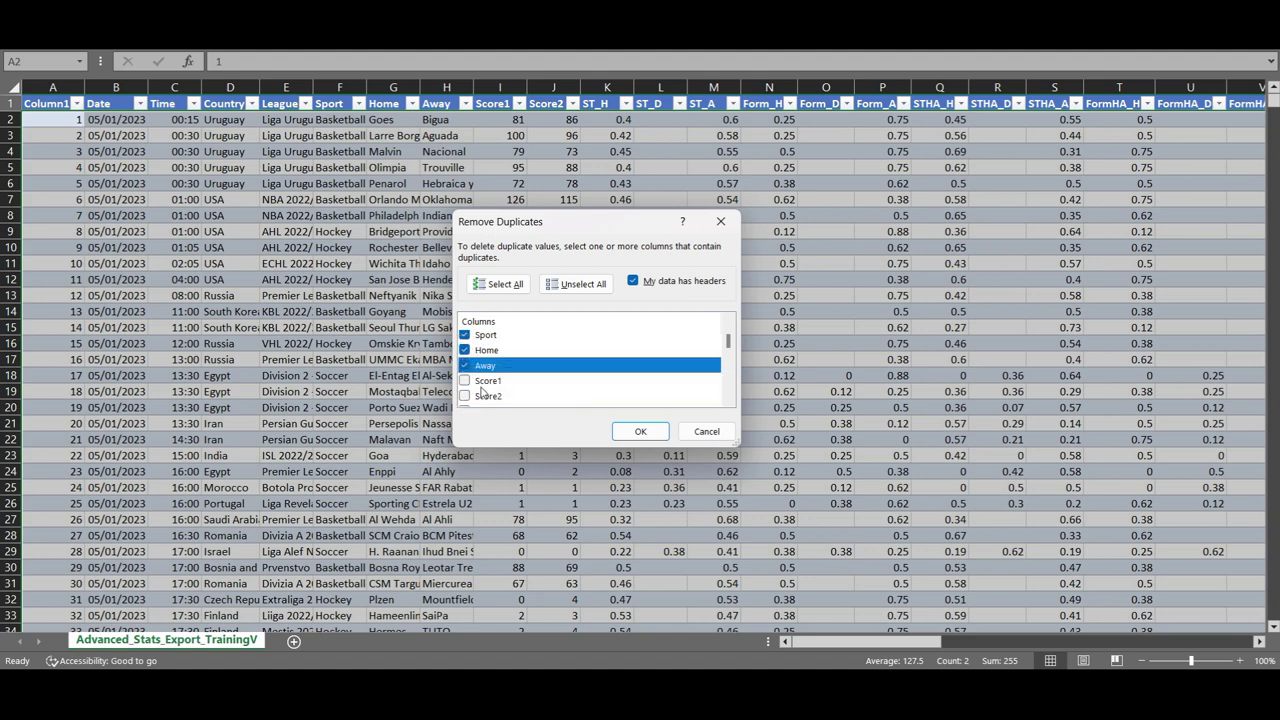
{"action": "scroll", "coordinate": [474, 352], "scroll_direction": "up", "scroll_amount": 1}
{"action": "left_click", "coordinate": [470, 360]}
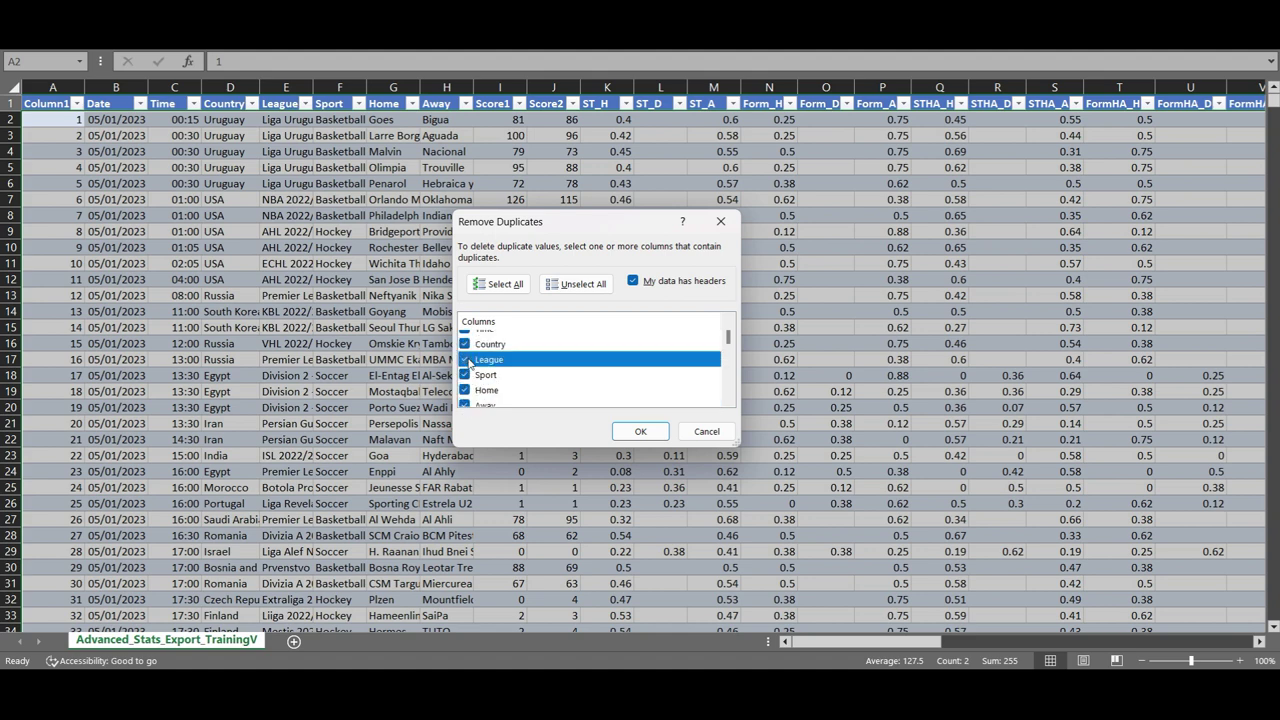
{"action": "left_click", "coordinate": [627, 431]}
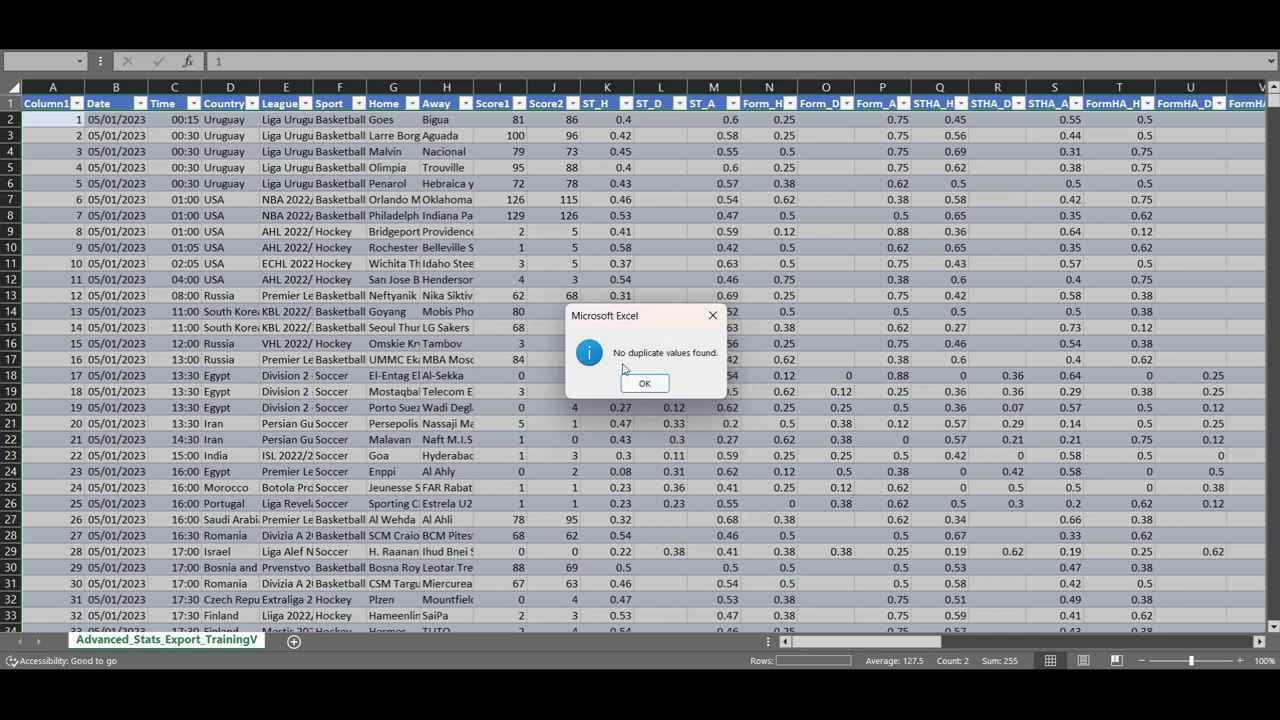
{"action": "left_click", "coordinate": [646, 384]}
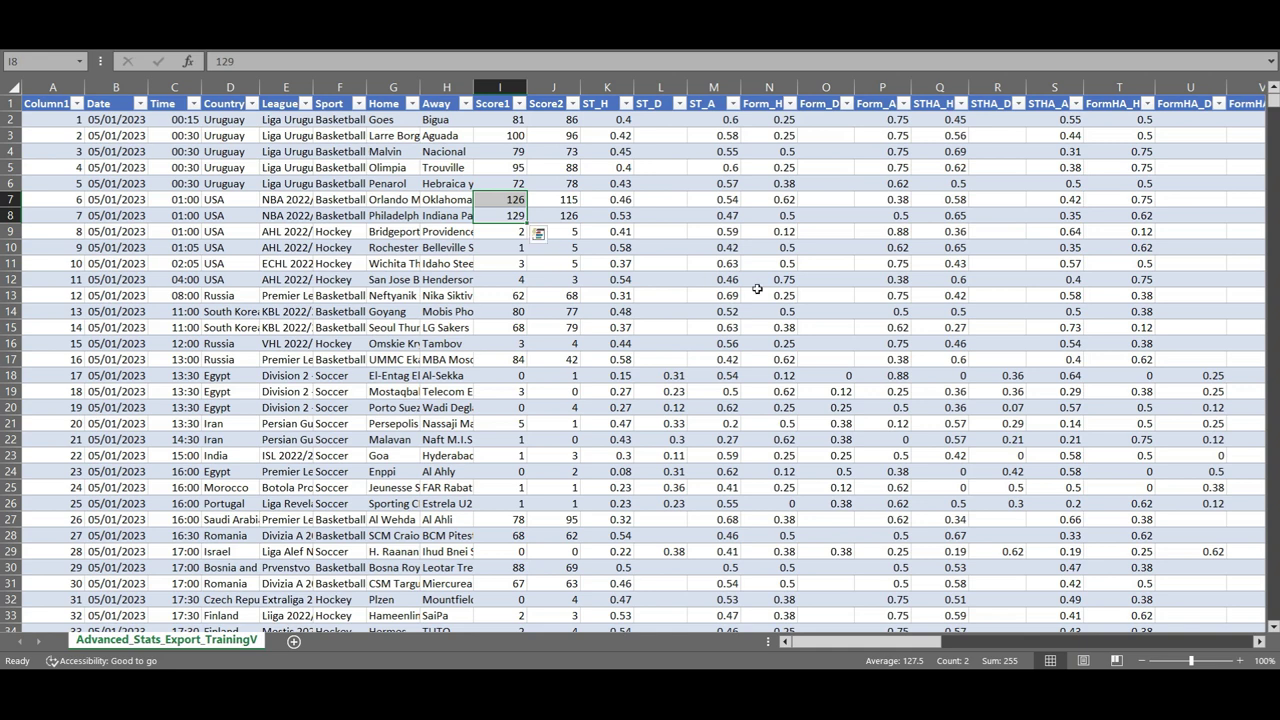
{"action": "left_click", "coordinate": [423, 249]}
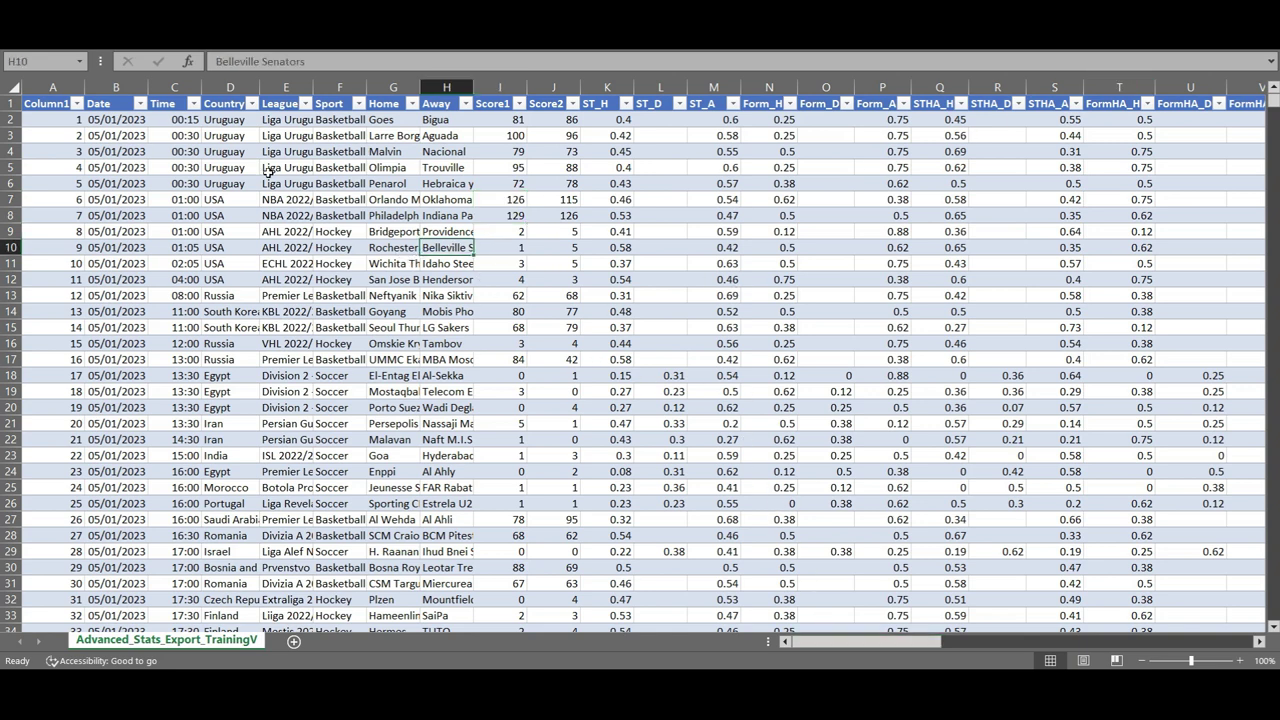
{"action": "left_click_drag", "start_coordinate": [110, 103], "coordinate": [460, 100]}
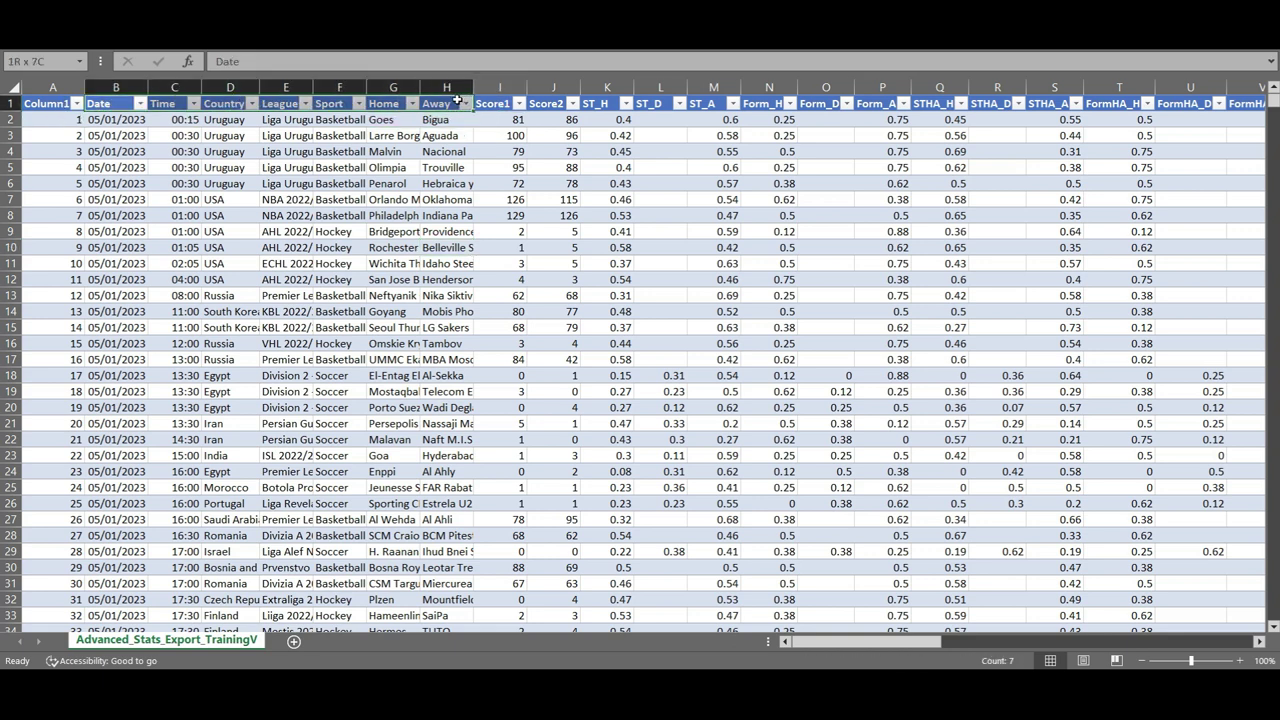
{"action": "left_click_drag", "start_coordinate": [503, 104], "coordinate": [548, 104]}
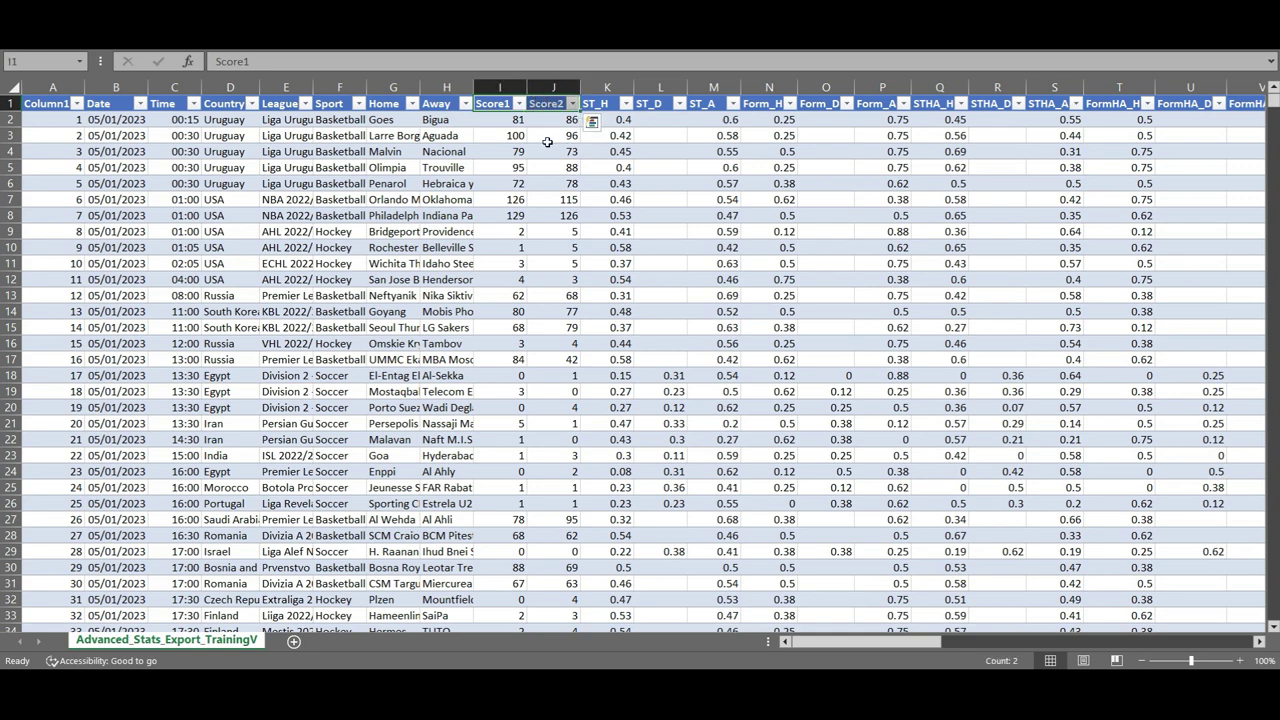
{"action": "mouse_move", "coordinate": [903, 643]}
{"action": "left_mouse_down"}
{"action": "mouse_move", "coordinate": [925, 643]}
{"action": "mouse_move", "coordinate": [909, 626]}
{"action": "left_mouse_up"}
{"action": "left_click_drag", "start_coordinate": [472, 104], "coordinate": [814, 166]}
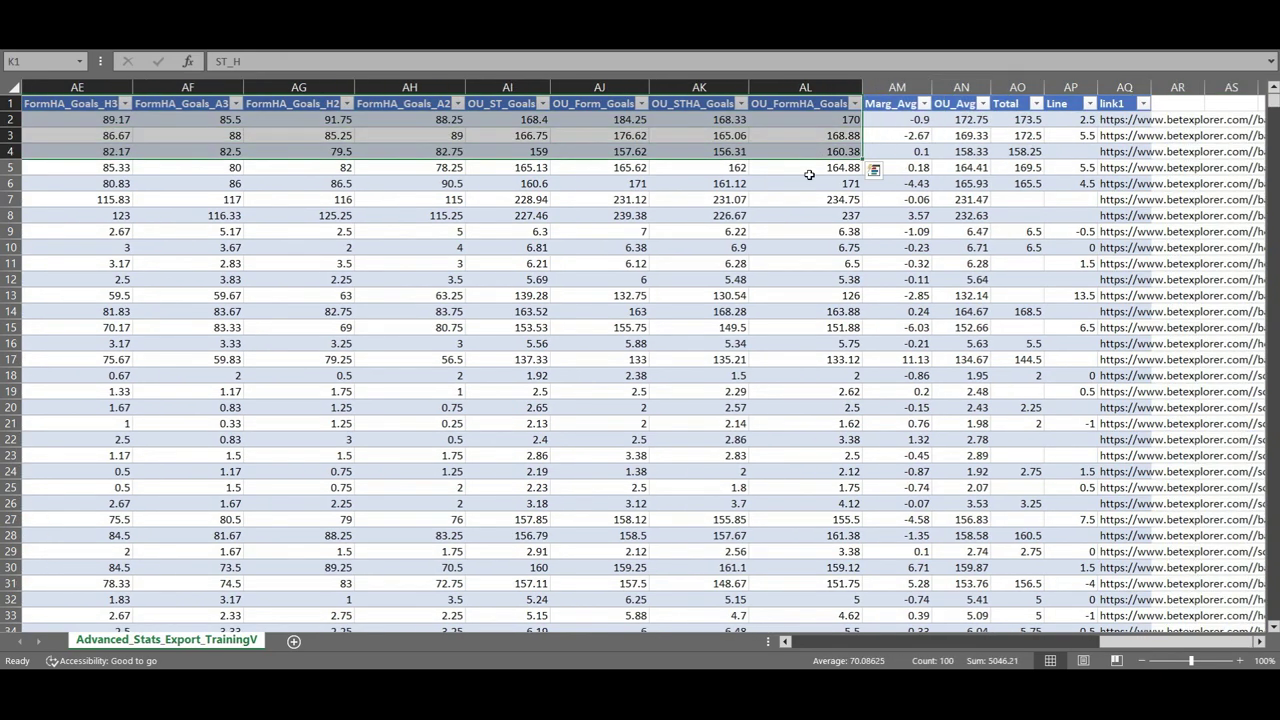
{"action": "left_click", "coordinate": [900, 186]}
{"action": "left_click", "coordinate": [893, 105]}
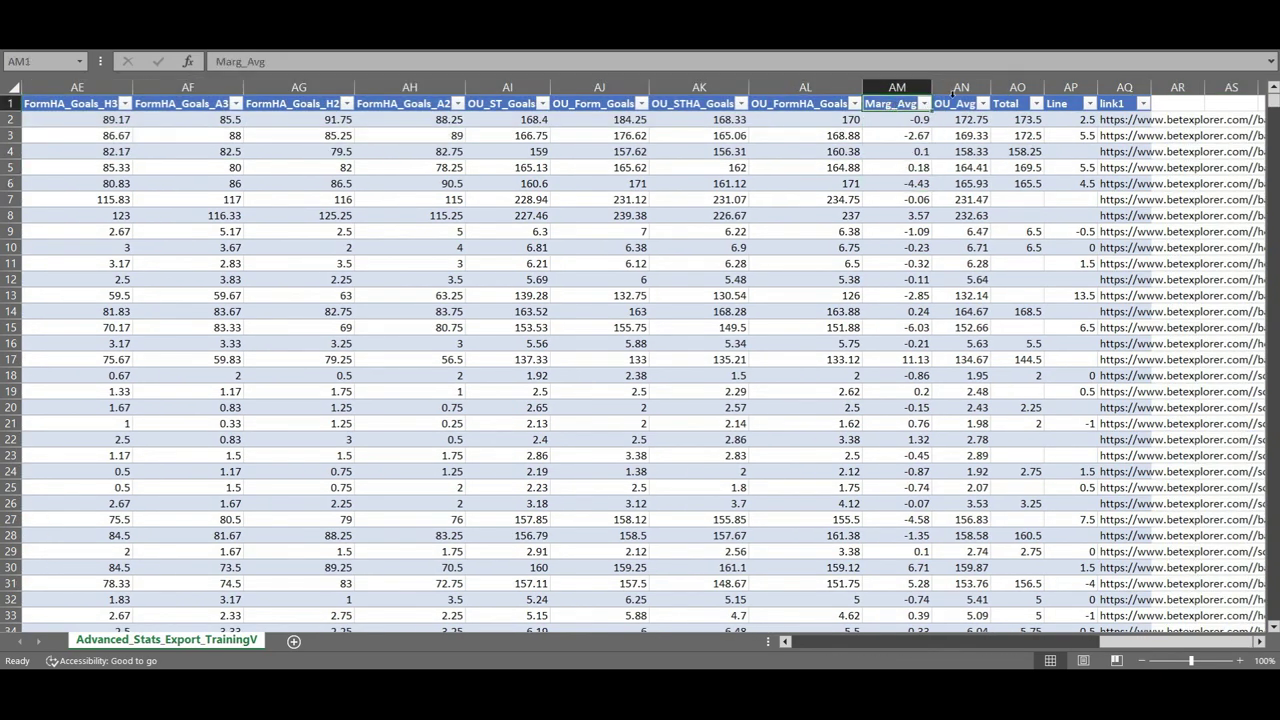
{"action": "left_click", "coordinate": [940, 105]}
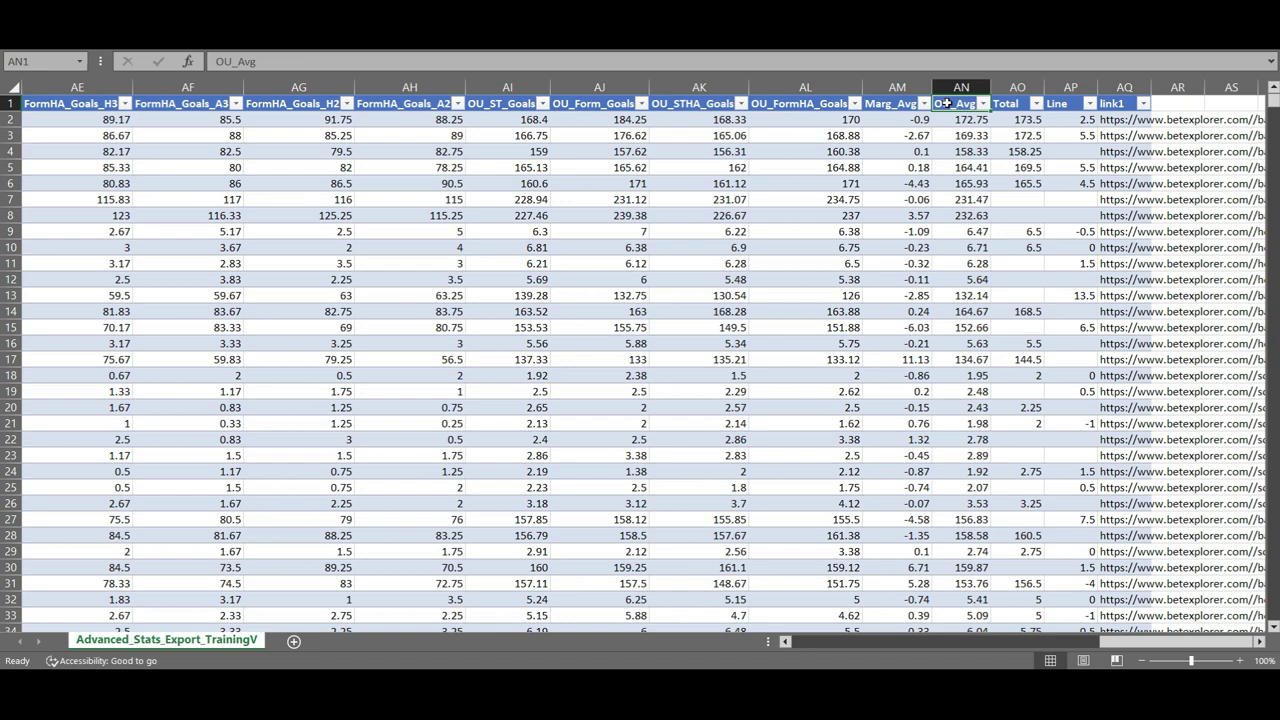
{"action": "left_click_drag", "start_coordinate": [907, 120], "coordinate": [1000, 362]}
{"action": "left_click", "coordinate": [911, 186]}
{"action": "left_click_drag", "start_coordinate": [1027, 118], "coordinate": [1066, 168]}
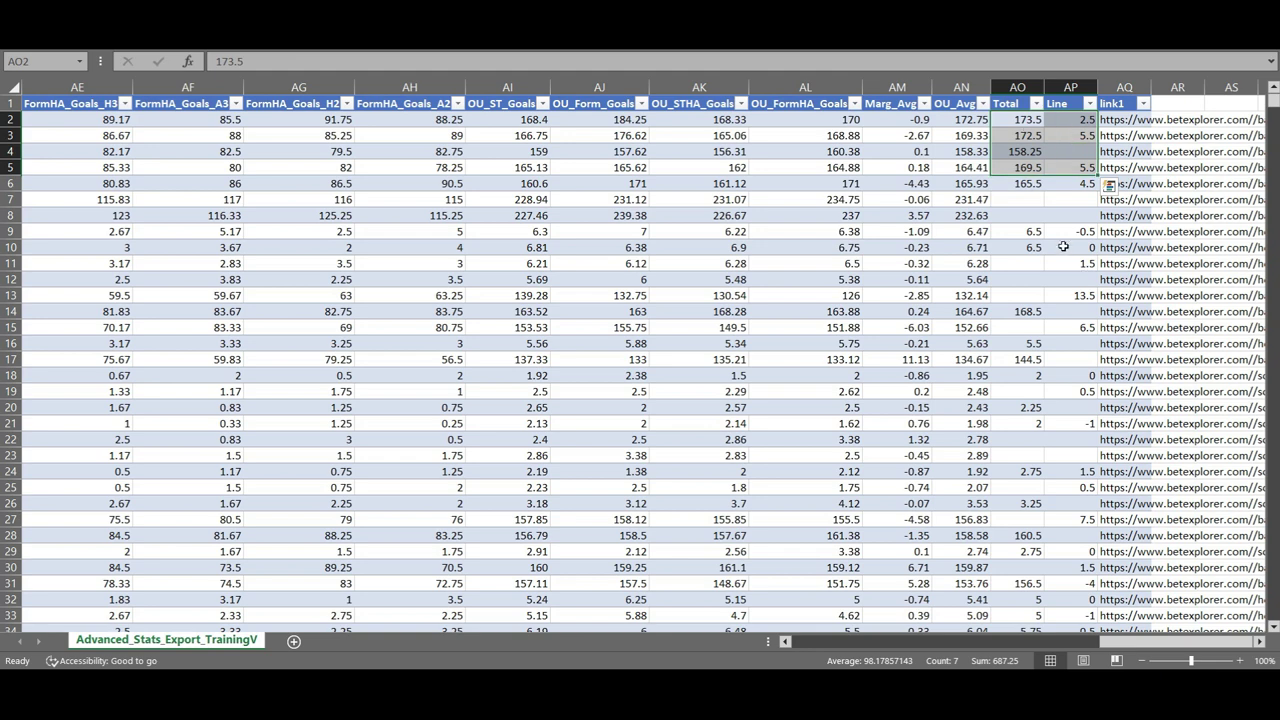
{"action": "left_click", "coordinate": [946, 153]}
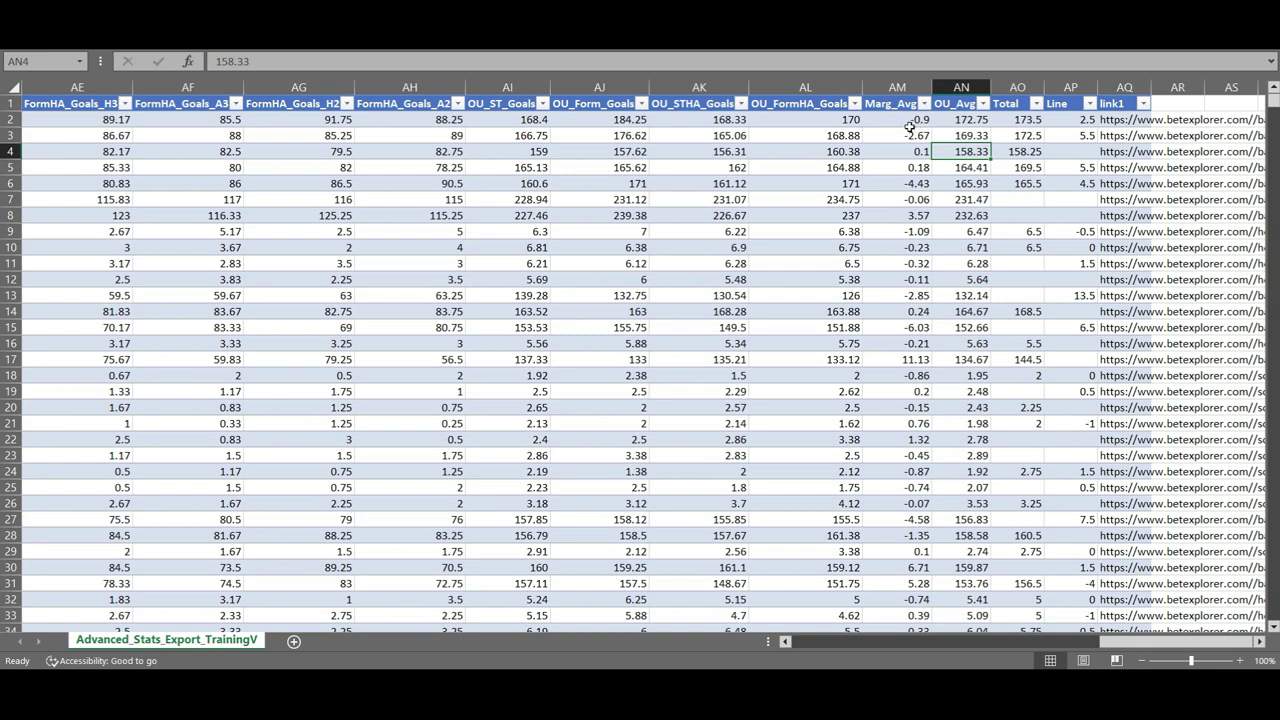
Step: Add the column headers RealMargin in AR1 and RealTotal in AS1
{"action": "left_click", "coordinate": [1172, 105]}
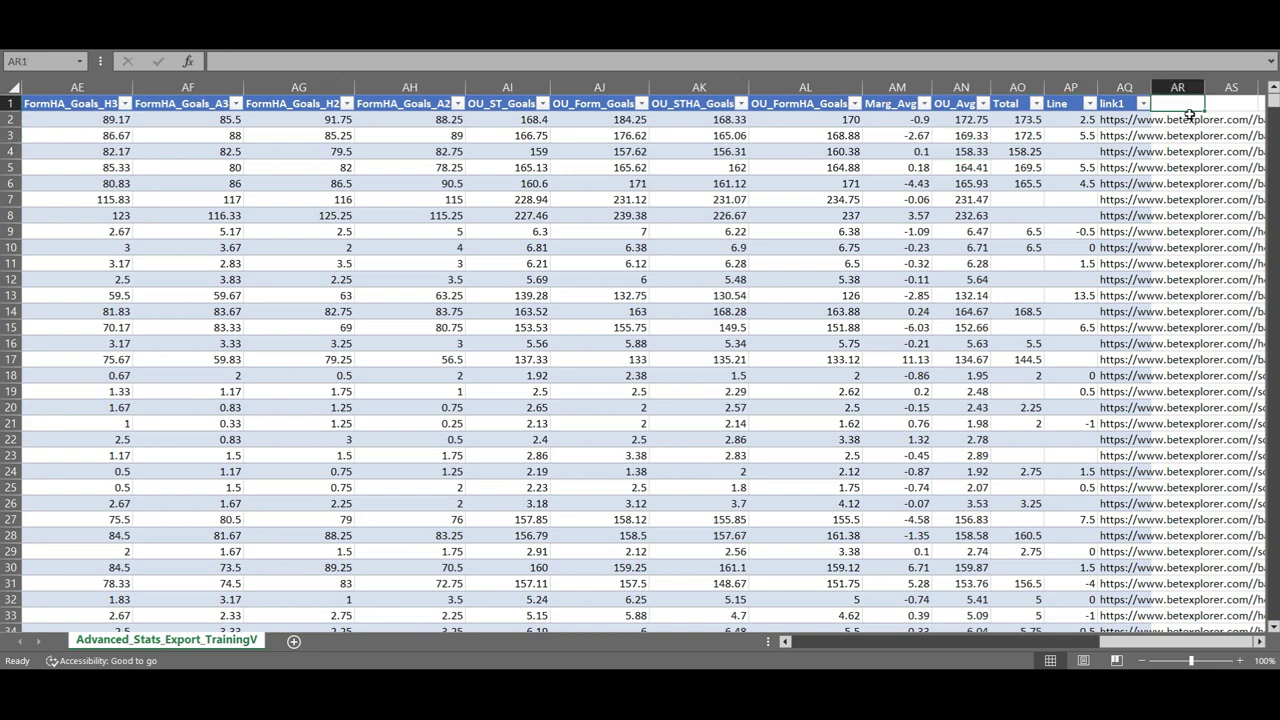
{"action": "type", "text": "RealMar"}
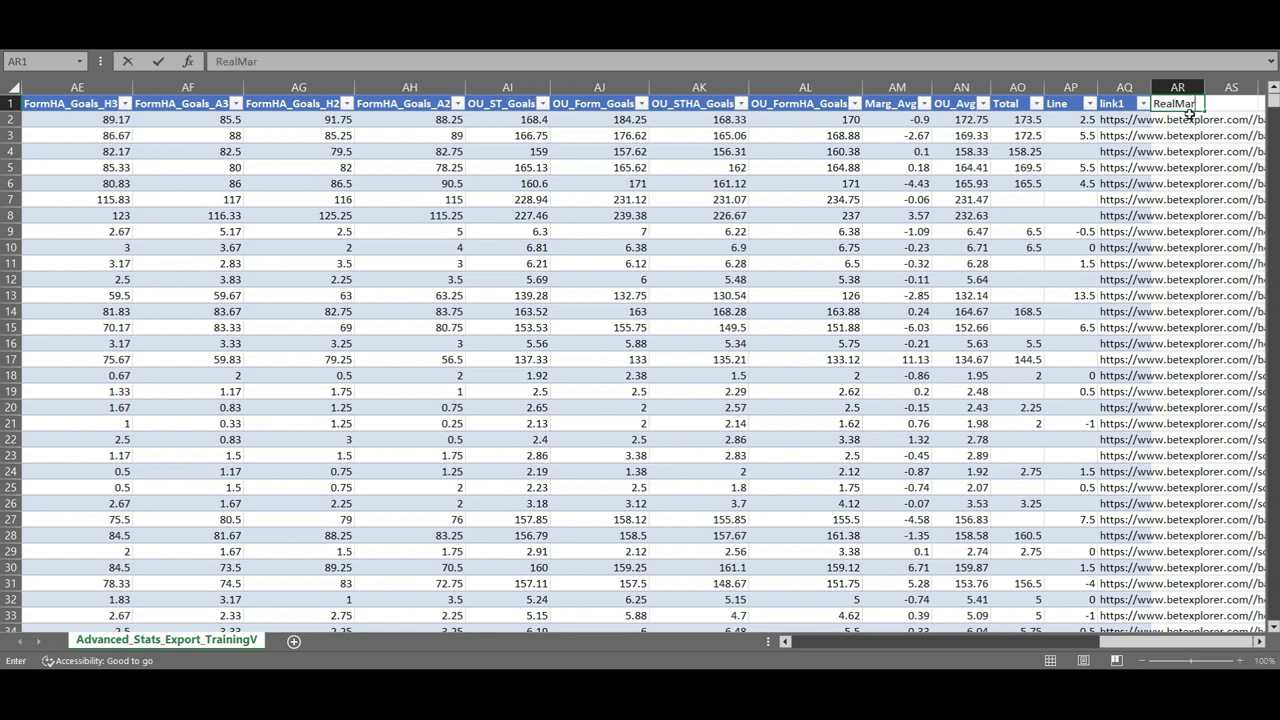
{"action": "type", "text": "gin"}
{"action": "key", "text": "Tab"}
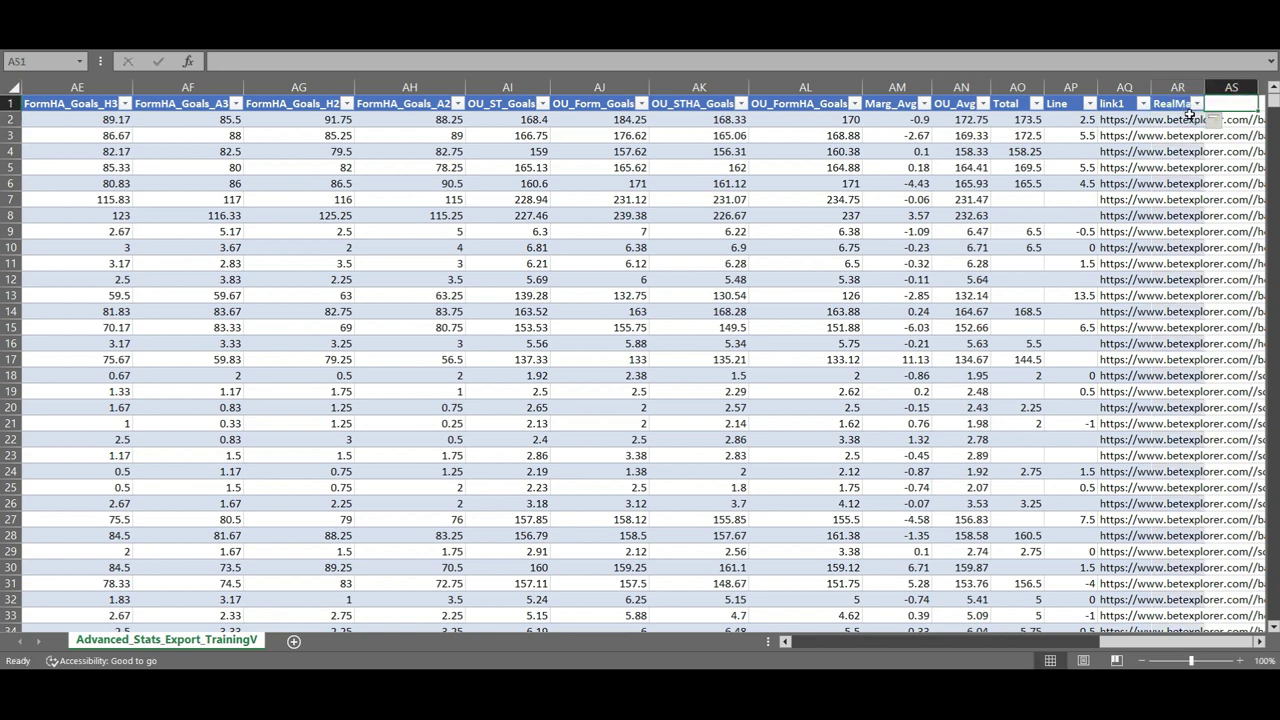
{"action": "type", "text": "Real"}
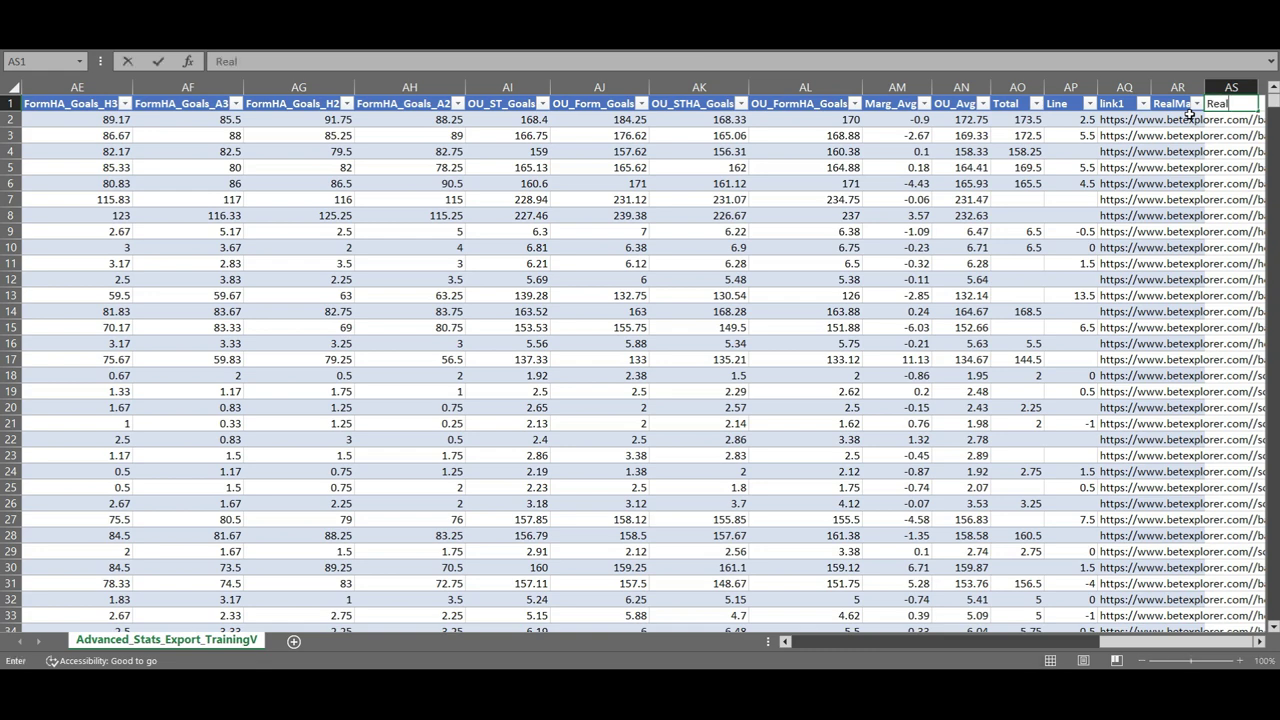
{"action": "type", "text": "Total"}
{"action": "key", "text": "Return"}
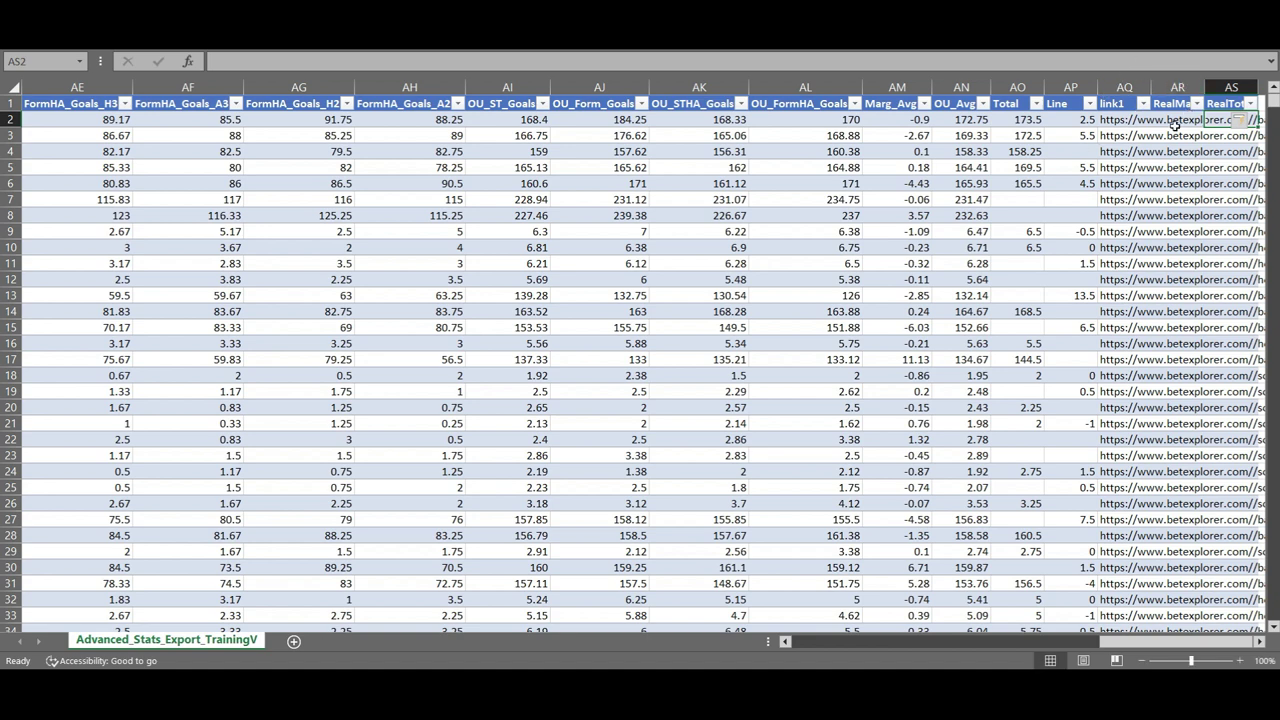
Step: Enter the formula =I2-J2 in AR2, giving margins of -5 and 4 in rows 2 and 3
{"action": "left_click", "coordinate": [1176, 120]}
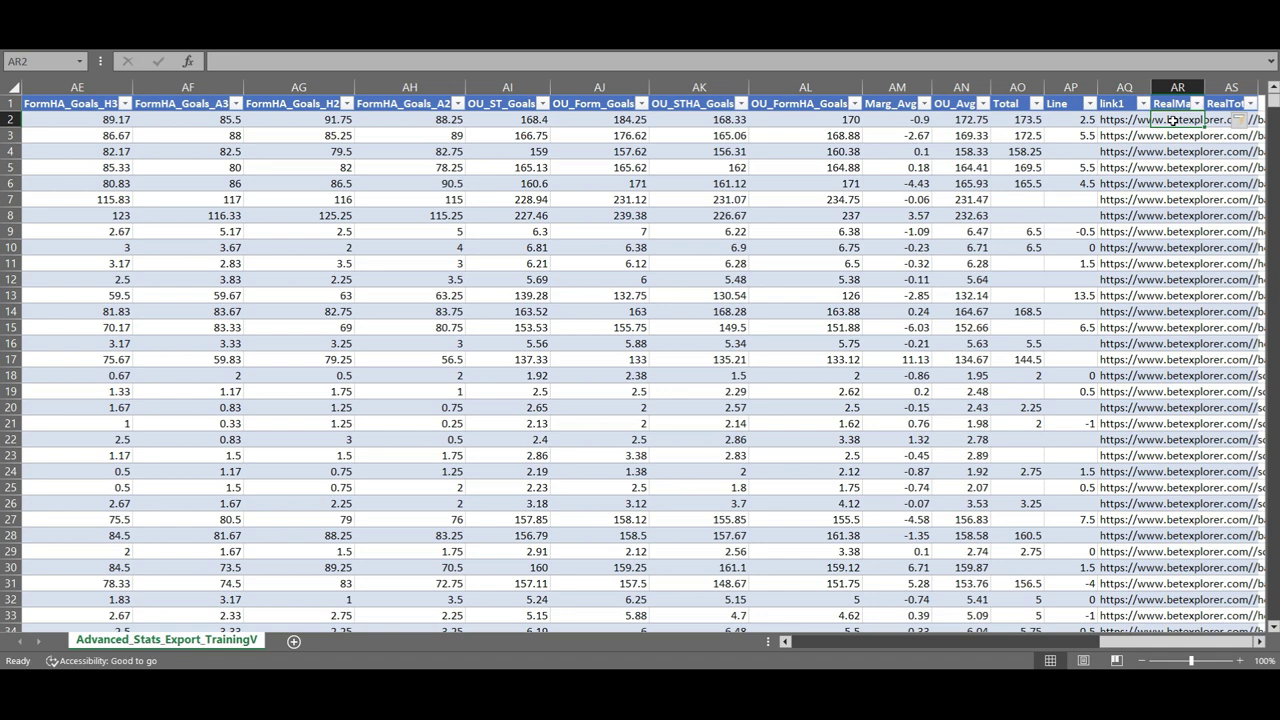
{"action": "type", "text": "="}
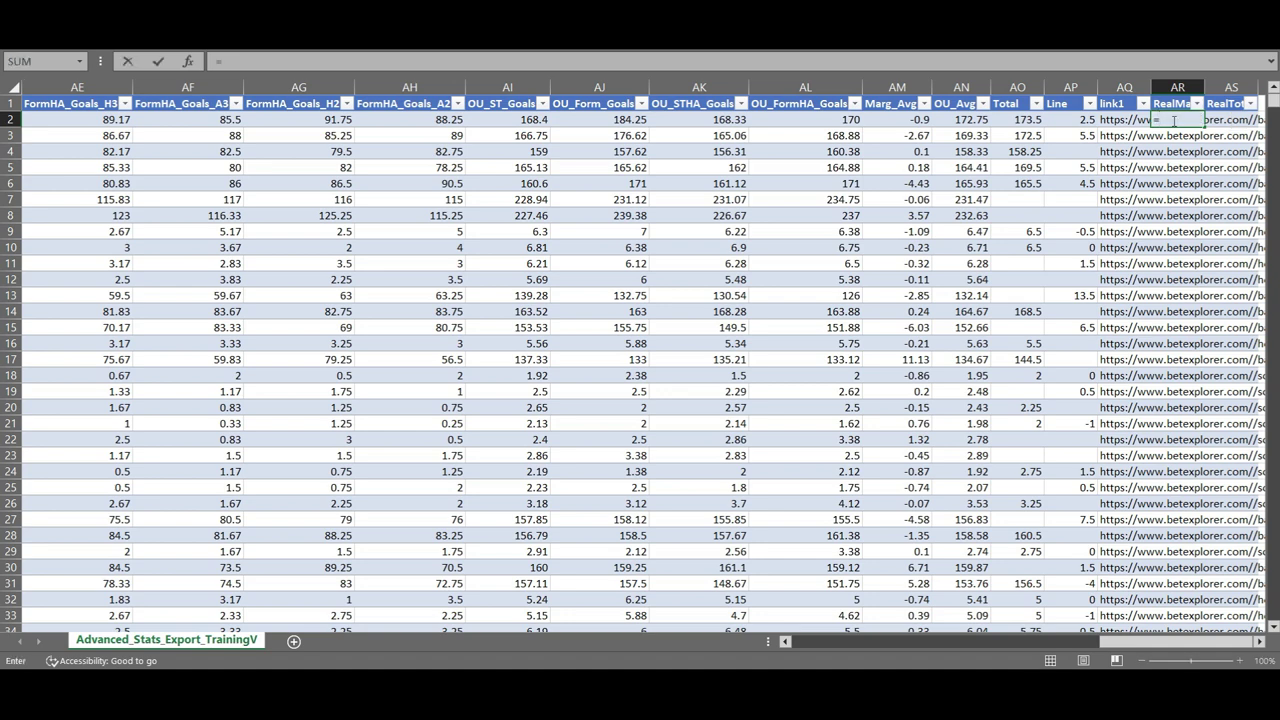
{"action": "type", "text": "if("}
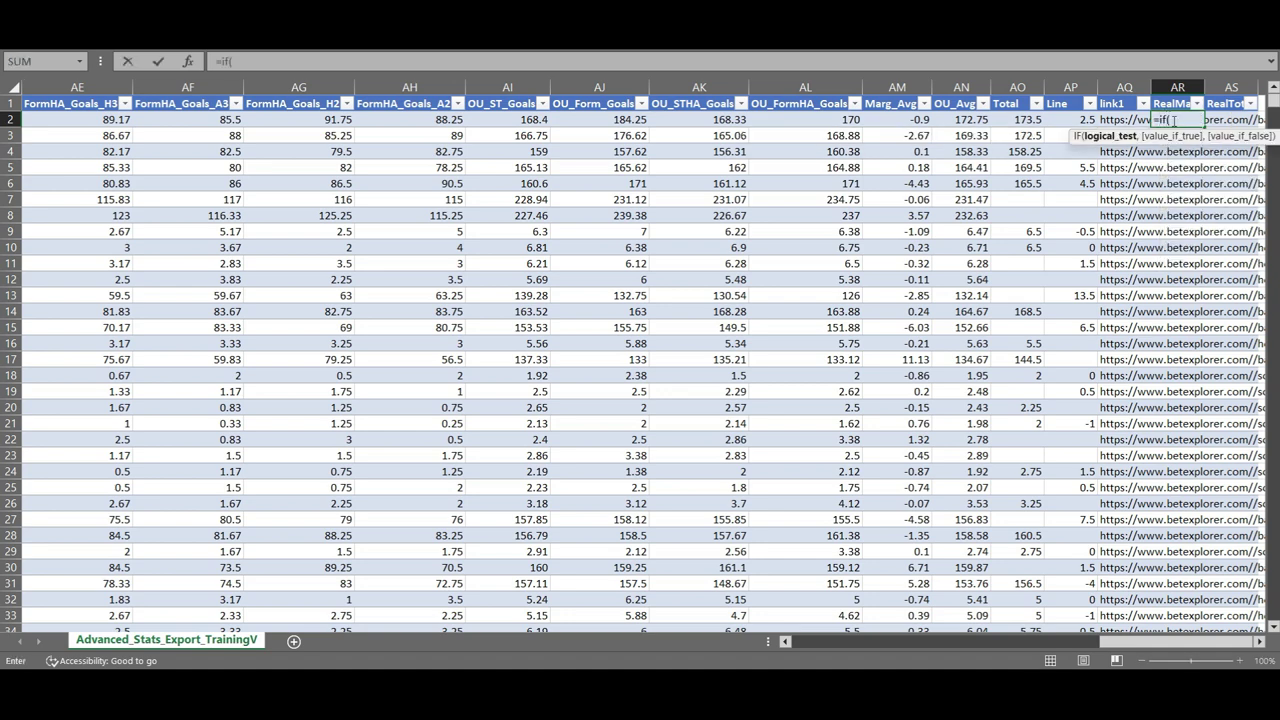
{"action": "key", "text": "BackSpace"}
{"action": "key", "text": "BackSpace"}
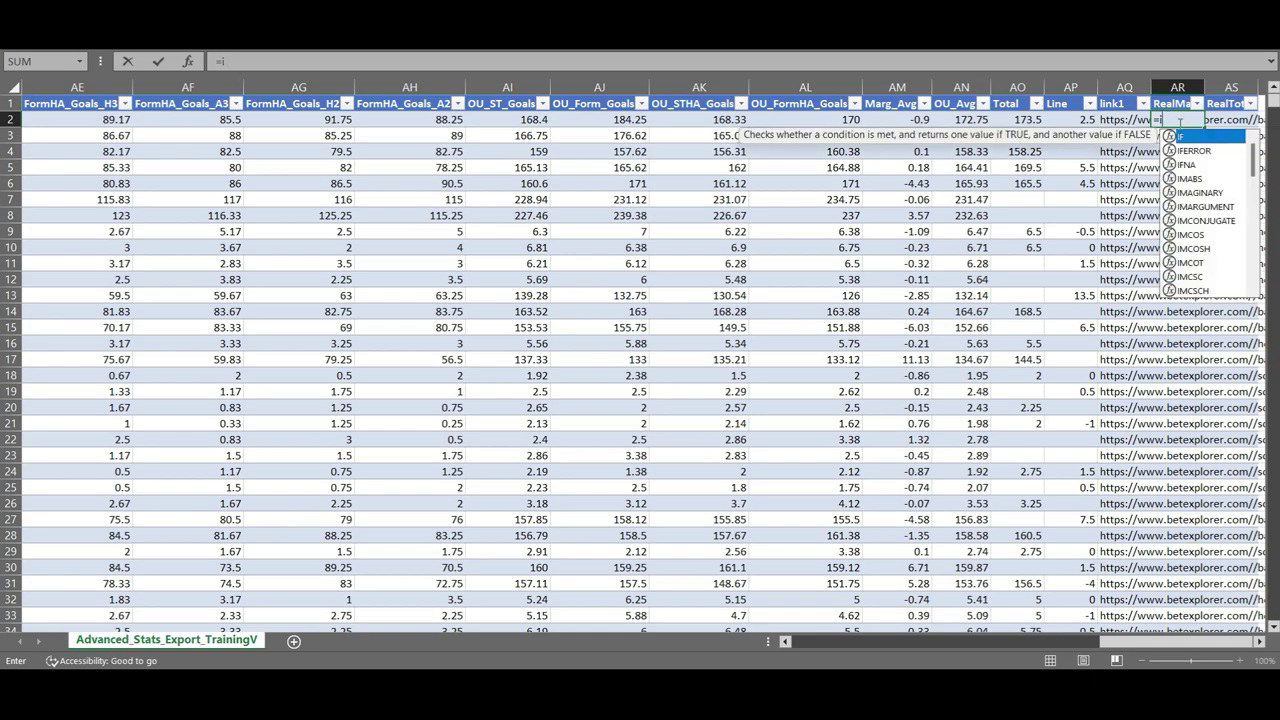
{"action": "key", "text": "BackSpace"}
{"action": "left_click_drag", "start_coordinate": [1178, 641], "coordinate": [872, 641]}
{"action": "left_click", "coordinate": [501, 119]}
{"action": "left_click", "coordinate": [565, 120]}
{"action": "key", "text": "Return"}
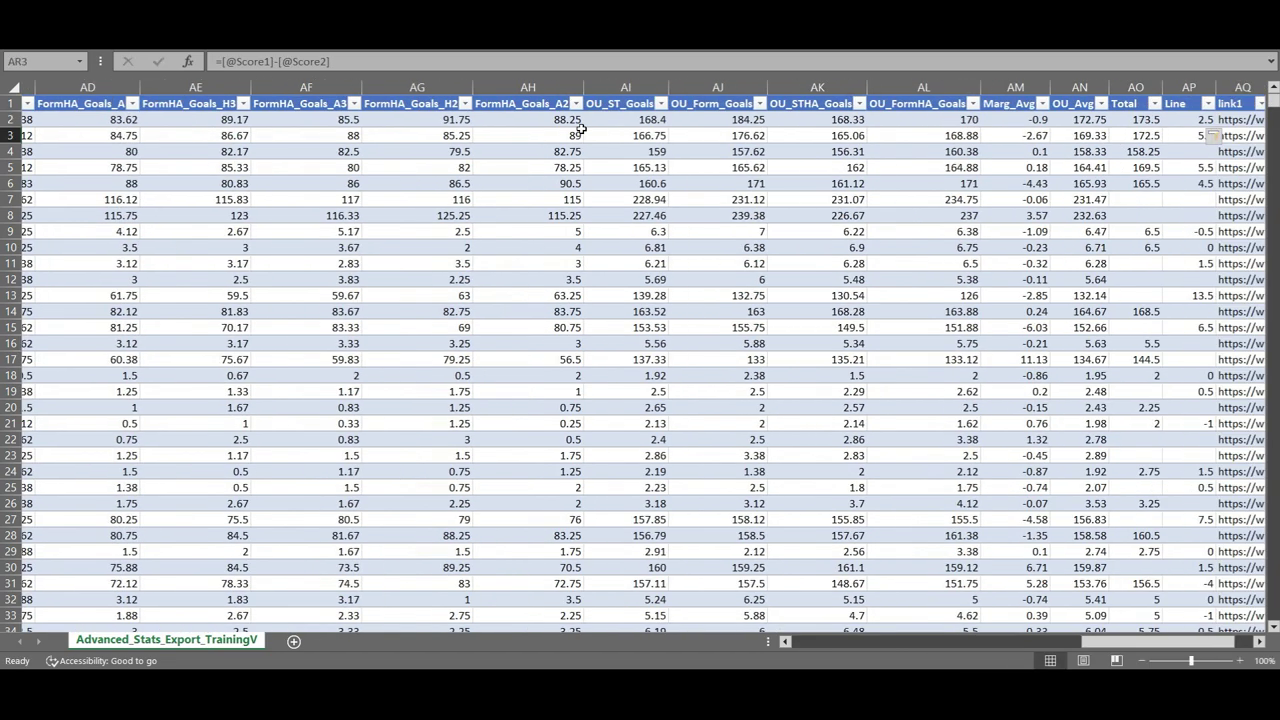
{"action": "left_click_drag", "start_coordinate": [1180, 120], "coordinate": [1180, 312]}
Step: Enter =I2+J2 in AS2 and check the margins and totals in rows 2–10
{"action": "left_click", "coordinate": [1231, 119]}
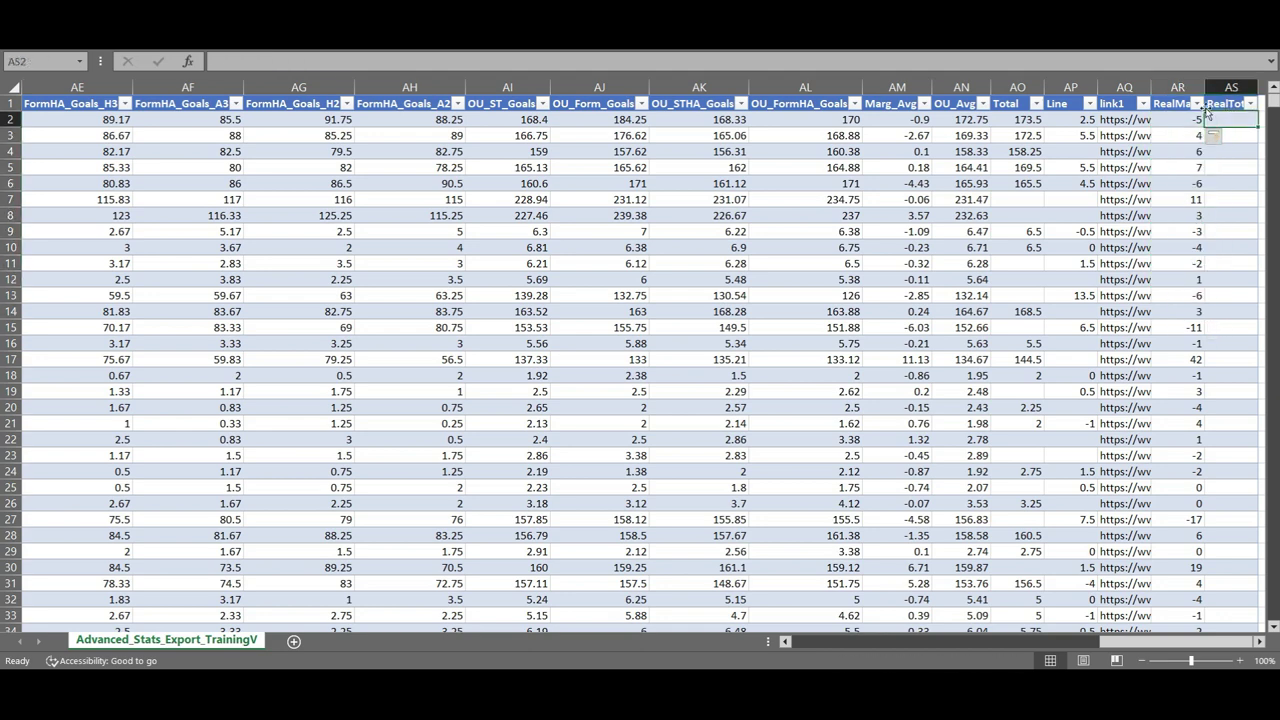
{"action": "type", "text": "="}
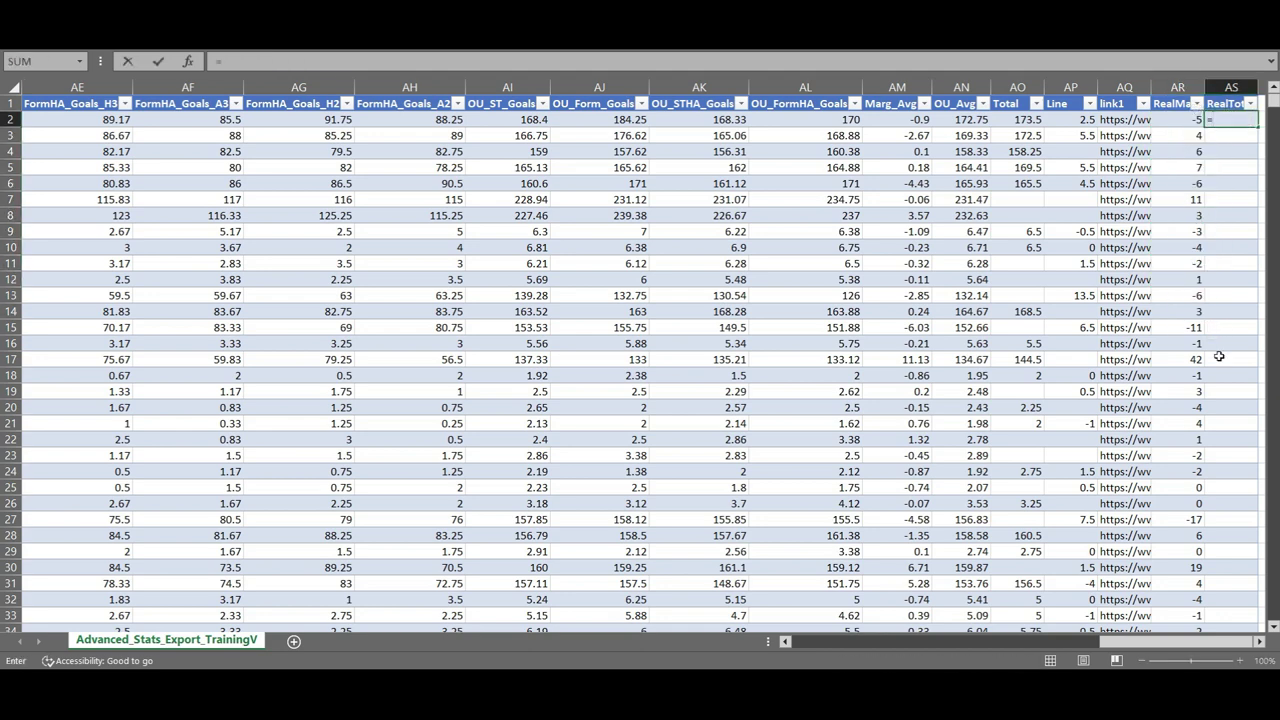
{"action": "left_click_drag", "start_coordinate": [1175, 641], "coordinate": [774, 643]}
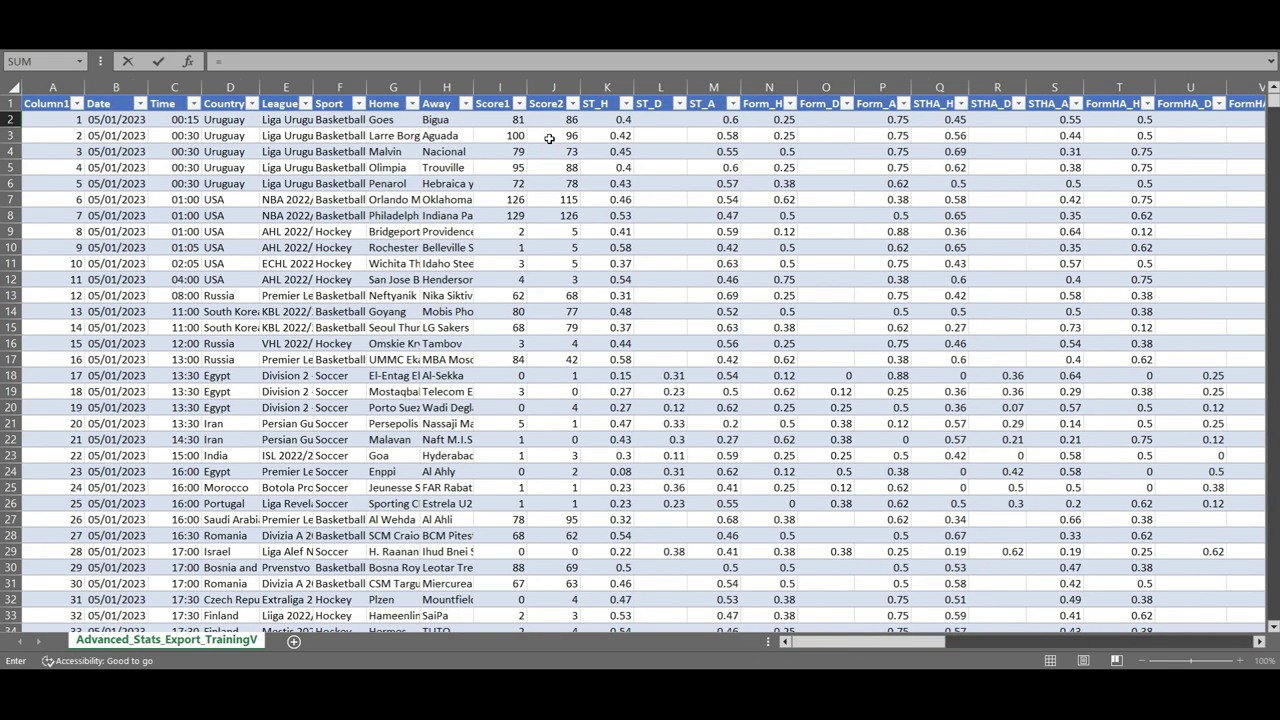
{"action": "left_click", "coordinate": [510, 120]}
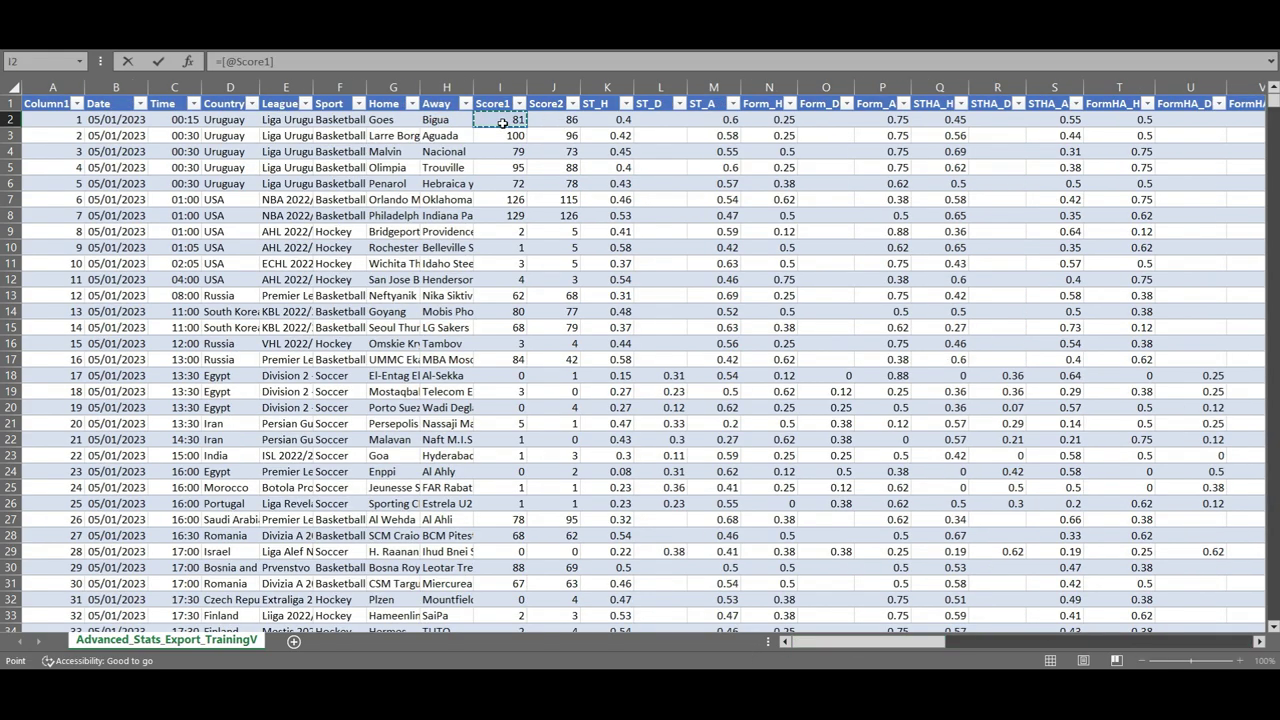
{"action": "type", "text": "+"}
{"action": "left_click", "coordinate": [549, 119]}
{"action": "key", "text": "Return"}
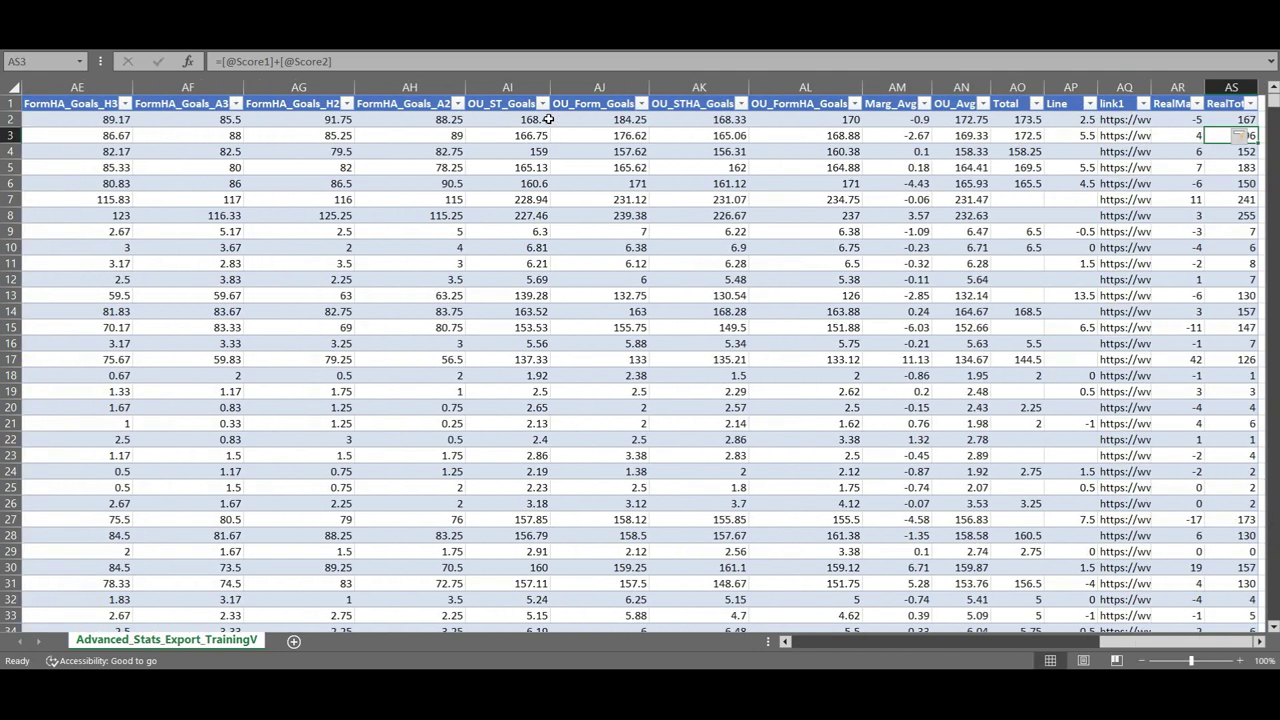
{"action": "left_click_drag", "start_coordinate": [1190, 130], "coordinate": [1177, 251]}
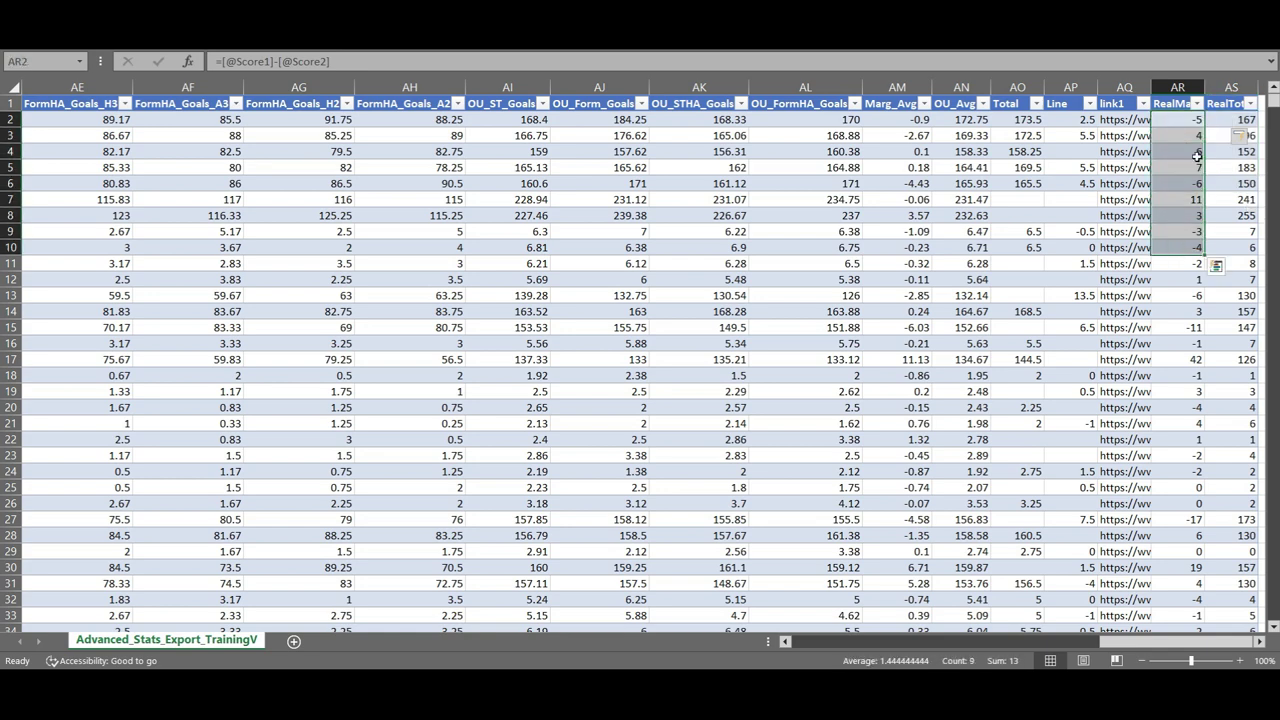
{"action": "left_click_drag", "start_coordinate": [1223, 121], "coordinate": [1230, 248]}
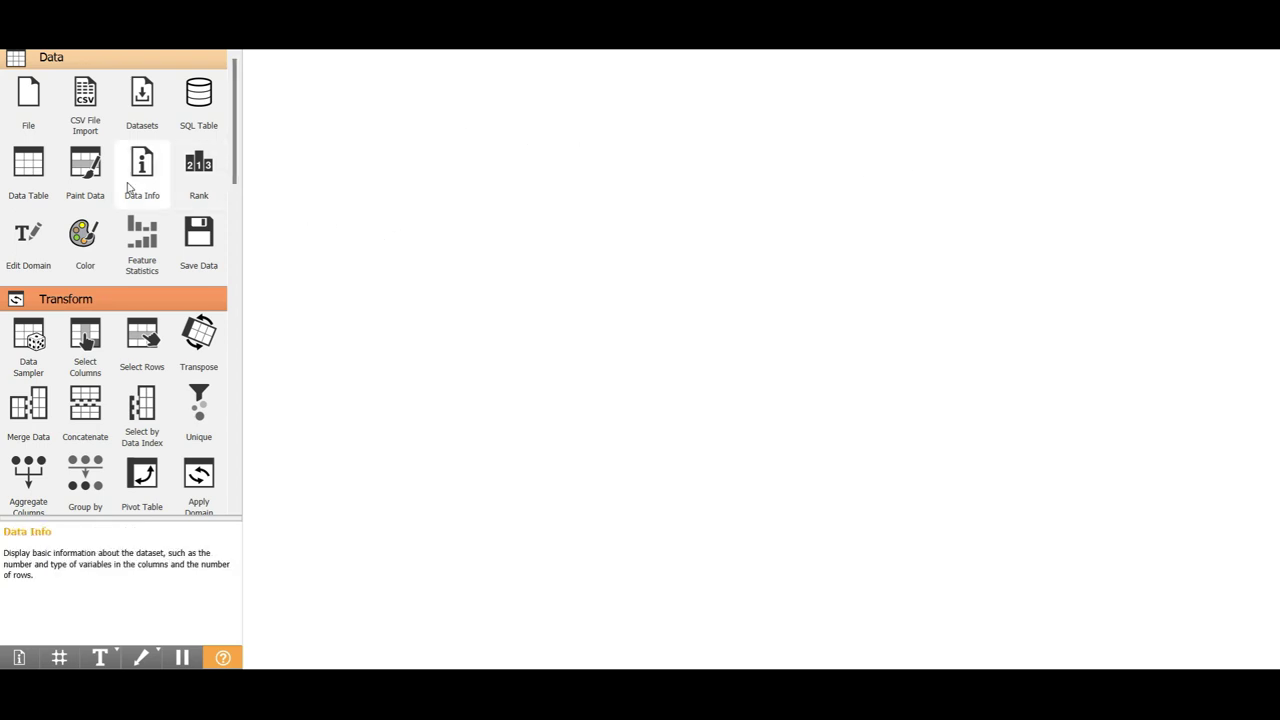
Step: Add a File widget and load Advanced_Stats_Export_TrainingV1_All.xlsx from the Desktop (3583 instances, 41 features)
{"action": "left_click_drag", "start_coordinate": [28, 100], "coordinate": [357, 197]}
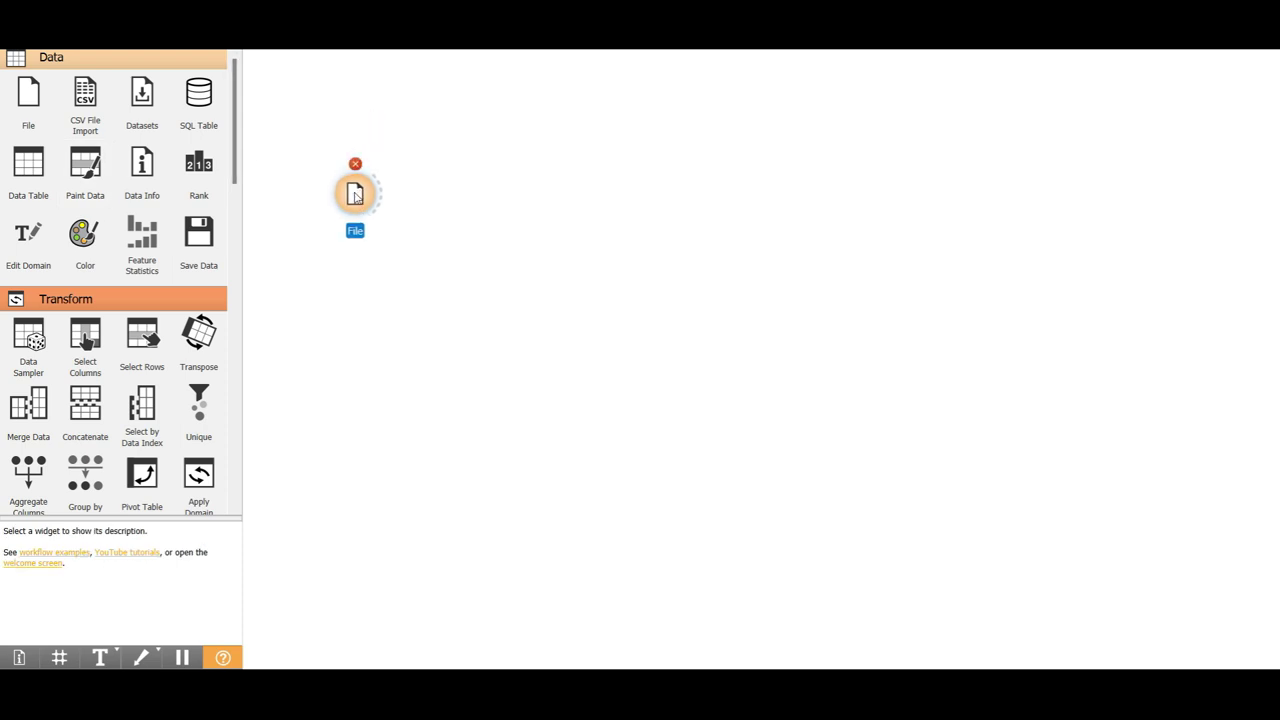
{"action": "double_click", "coordinate": [356, 195]}
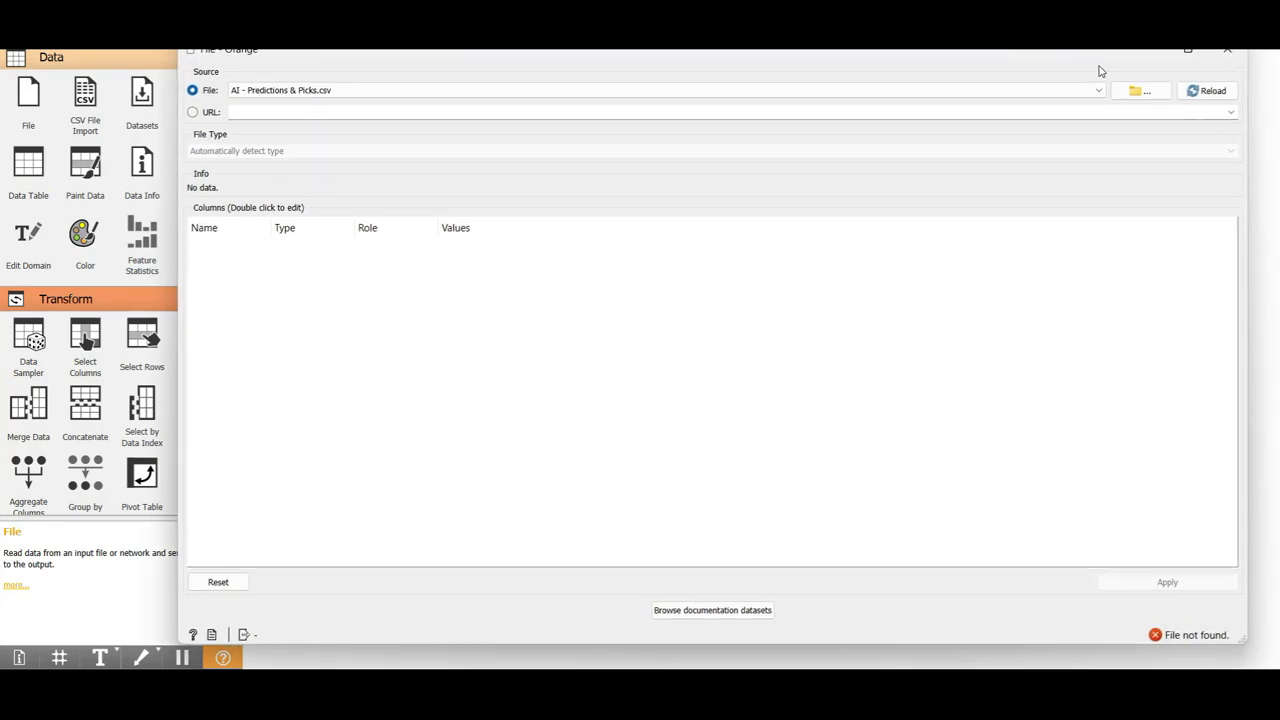
{"action": "left_click", "coordinate": [1155, 94]}
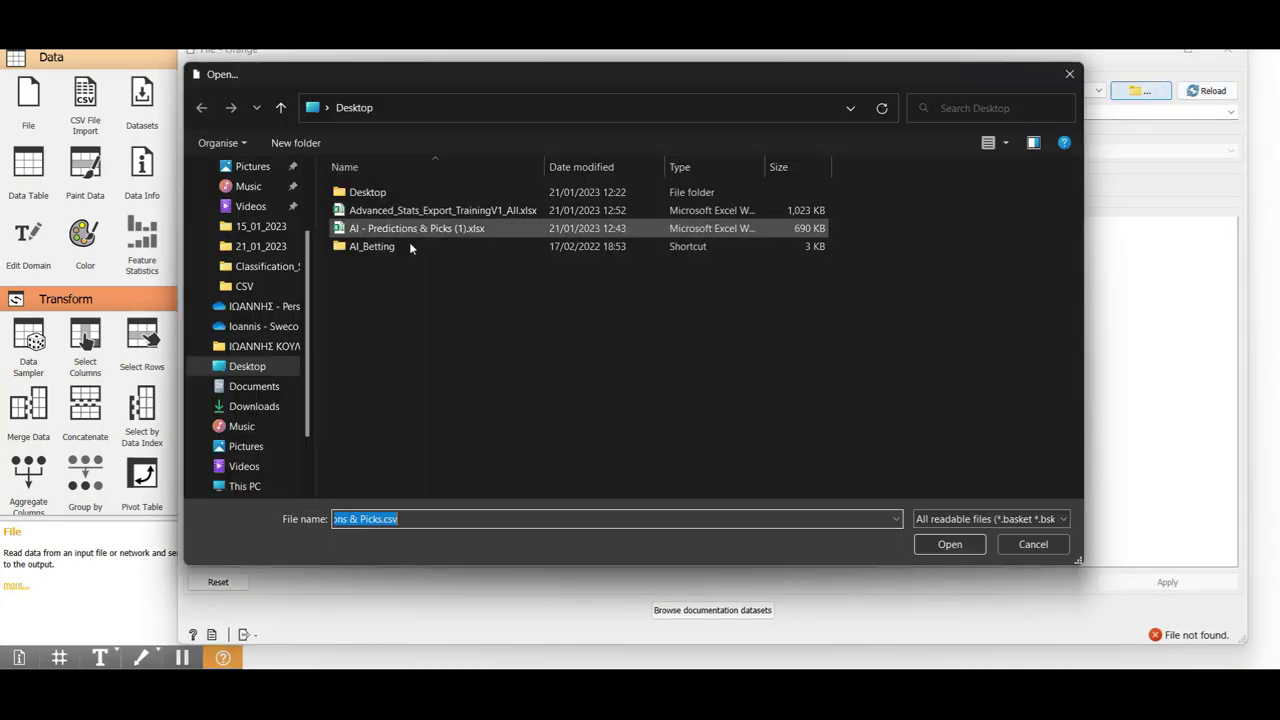
{"action": "scroll", "coordinate": [255, 300], "scroll_direction": "up", "scroll_amount": 3}
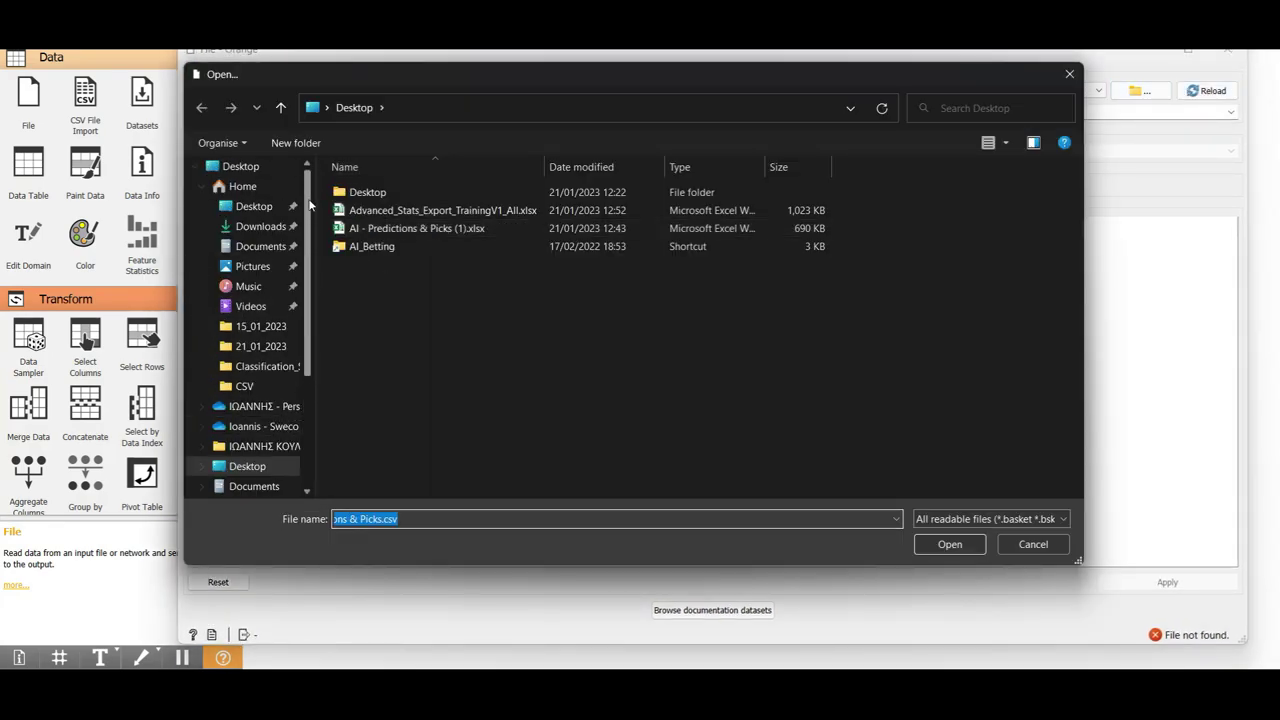
{"action": "left_click", "coordinate": [254, 206]}
{"action": "left_click", "coordinate": [494, 214]}
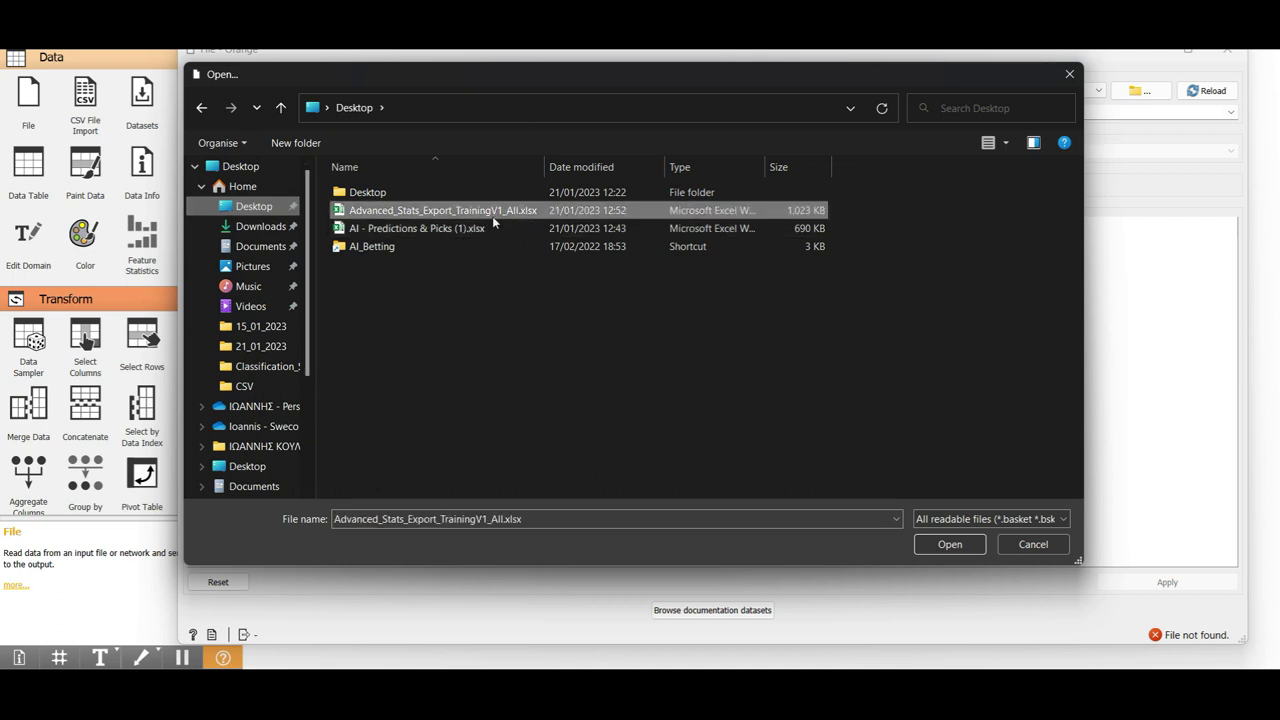
{"action": "left_click", "coordinate": [945, 544]}
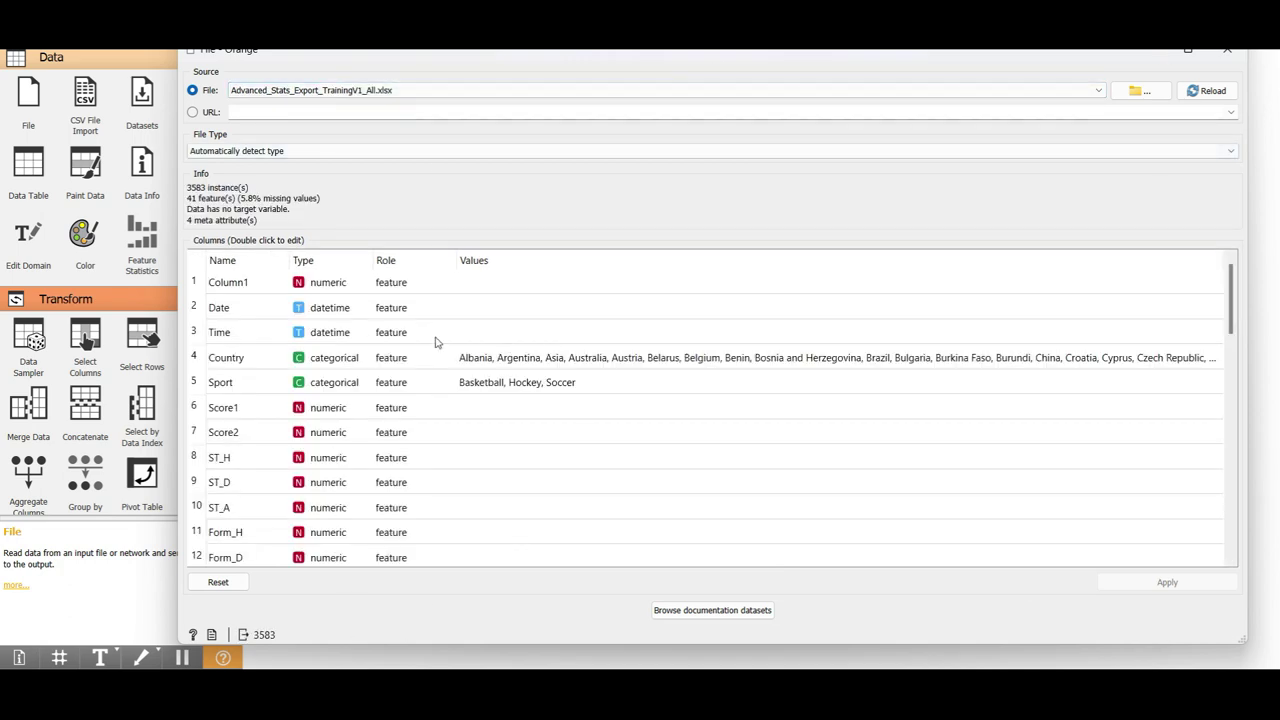
{"action": "scroll", "coordinate": [460, 306], "scroll_direction": "down", "scroll_amount": 1}
{"action": "scroll", "coordinate": [441, 306], "scroll_direction": "up", "scroll_amount": 1}
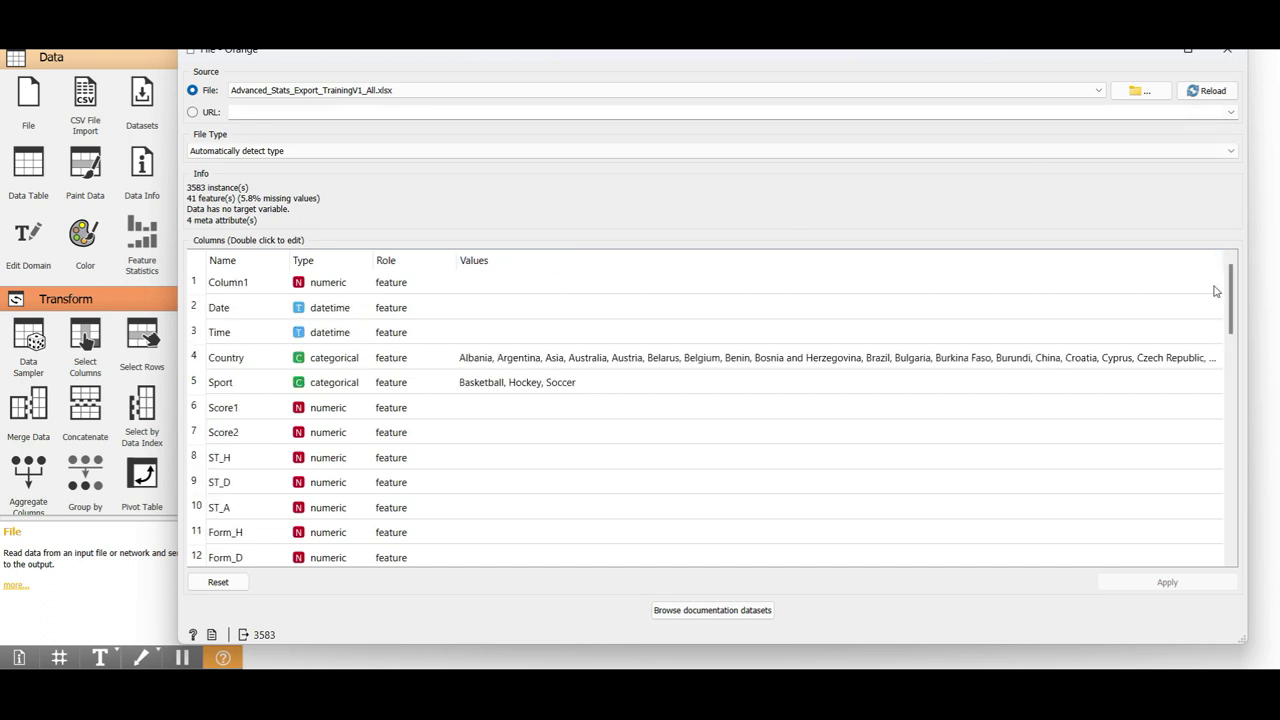
{"action": "left_click", "coordinate": [1227, 50]}
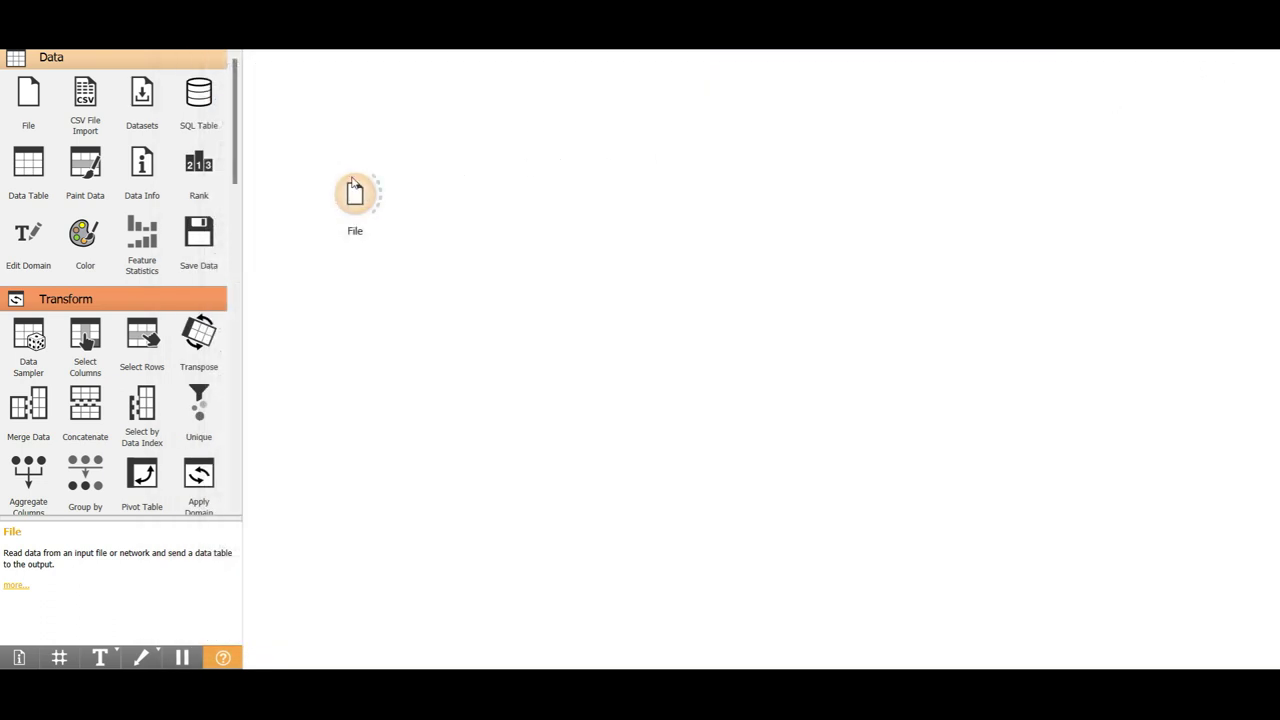
Step: Add an Edit Domain widget linked from the File widget's output
{"action": "left_click_drag", "start_coordinate": [378, 193], "coordinate": [452, 163]}
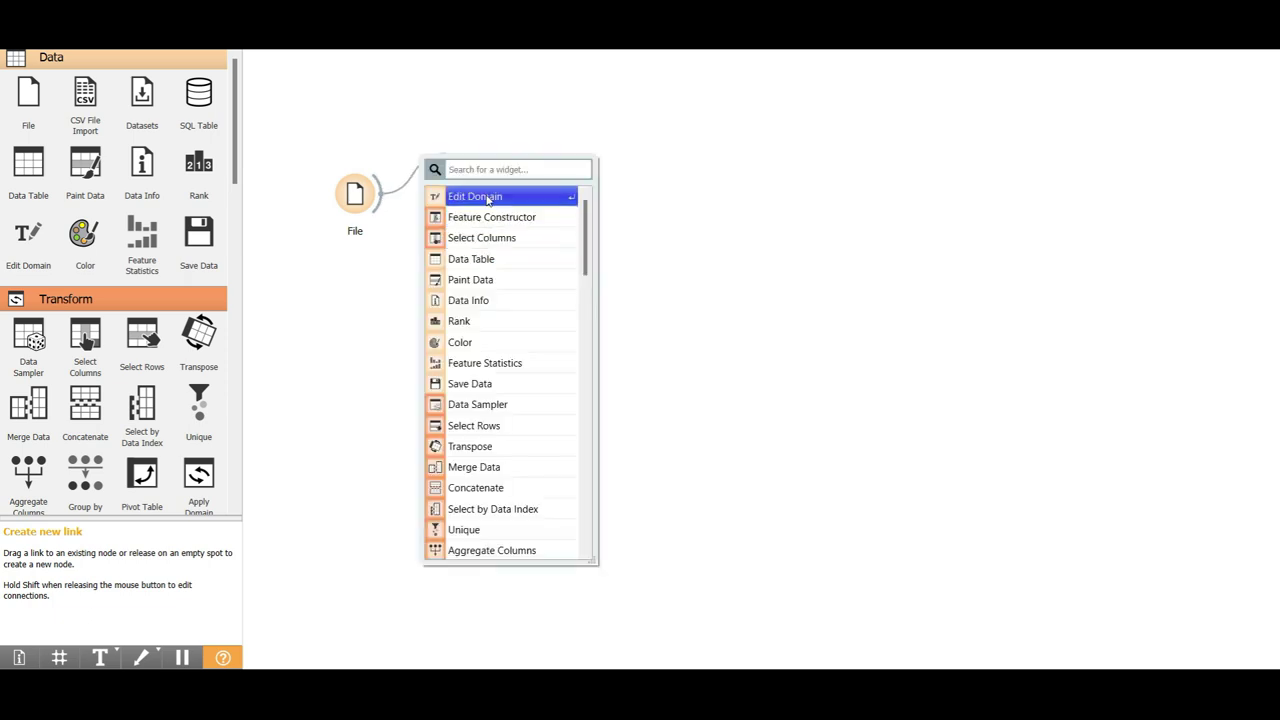
{"action": "left_click", "coordinate": [486, 196]}
{"action": "double_click", "coordinate": [471, 157]}
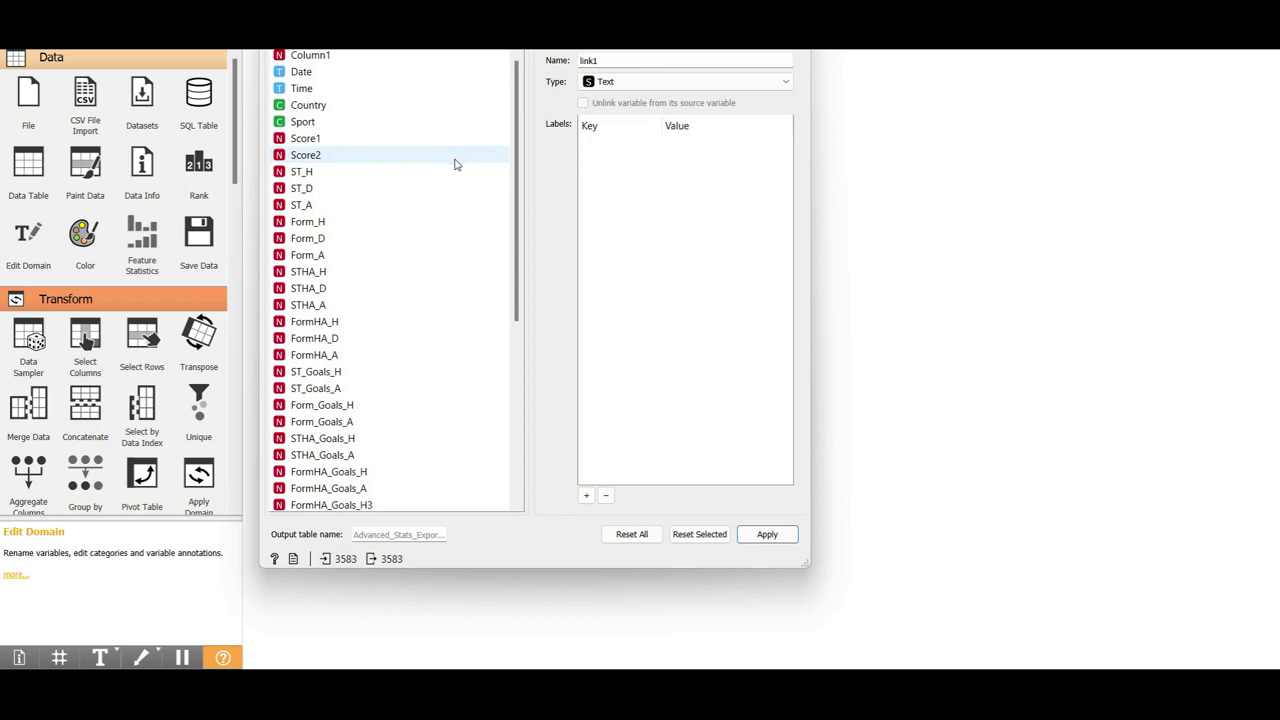
{"action": "left_click_drag", "start_coordinate": [457, 13], "coordinate": [460, 70]}
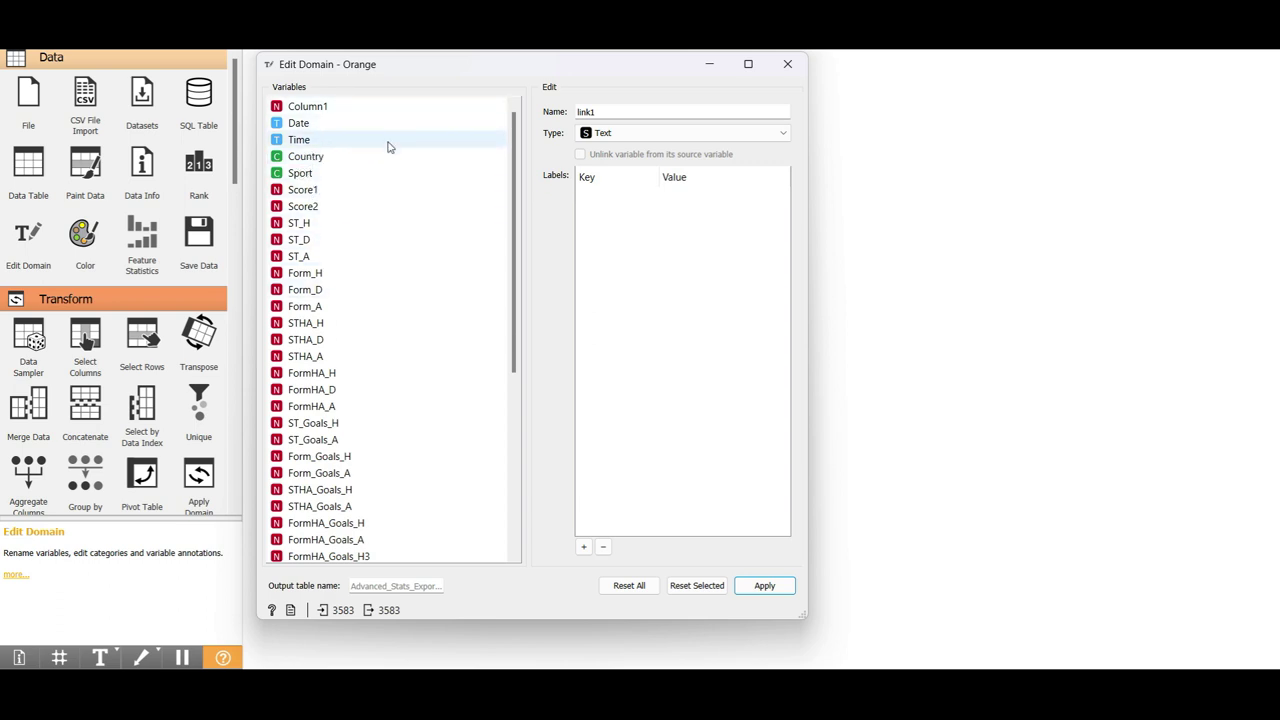
Step: Change the Country and Sport variables to Text type and apply the changes
{"action": "left_click", "coordinate": [310, 157]}
{"action": "left_click", "coordinate": [600, 133]}
{"action": "left_click", "coordinate": [606, 175]}
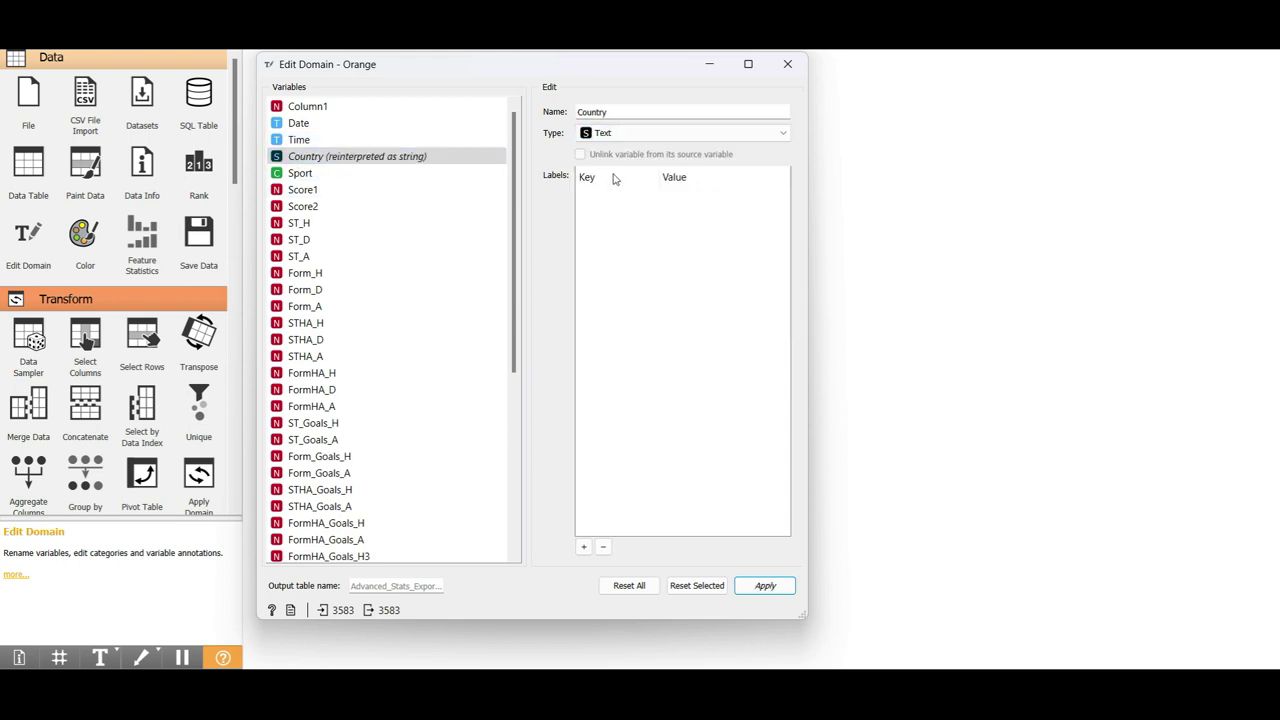
{"action": "left_click", "coordinate": [320, 174]}
{"action": "left_click", "coordinate": [600, 133]}
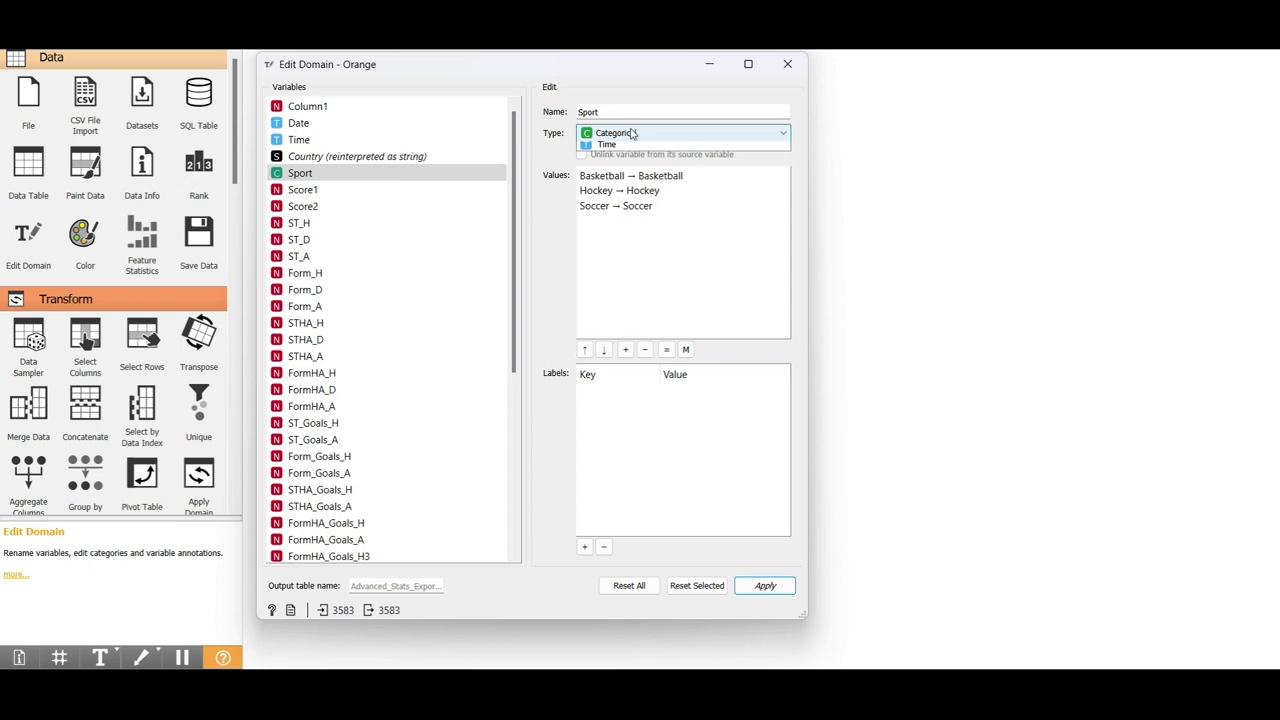
{"action": "left_click", "coordinate": [606, 175]}
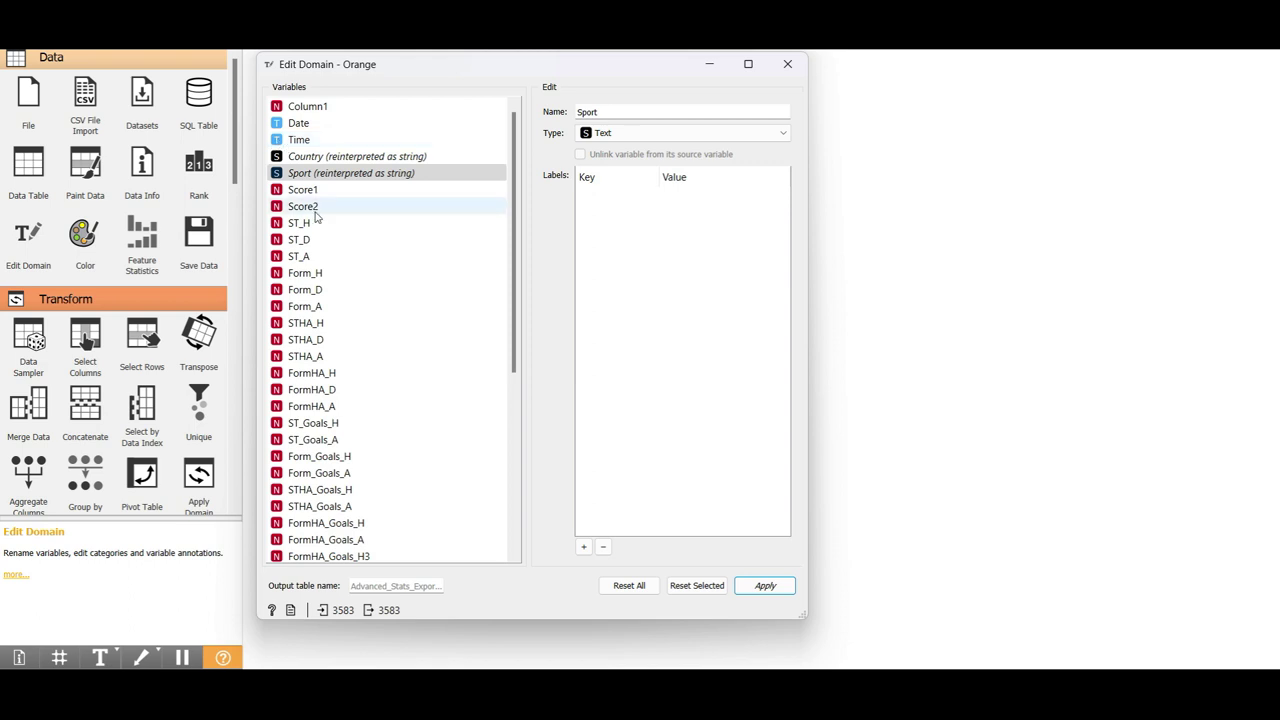
{"action": "scroll", "coordinate": [372, 260], "scroll_direction": "down", "scroll_amount": 5}
{"action": "scroll", "coordinate": [372, 262], "scroll_direction": "down", "scroll_amount": 1}
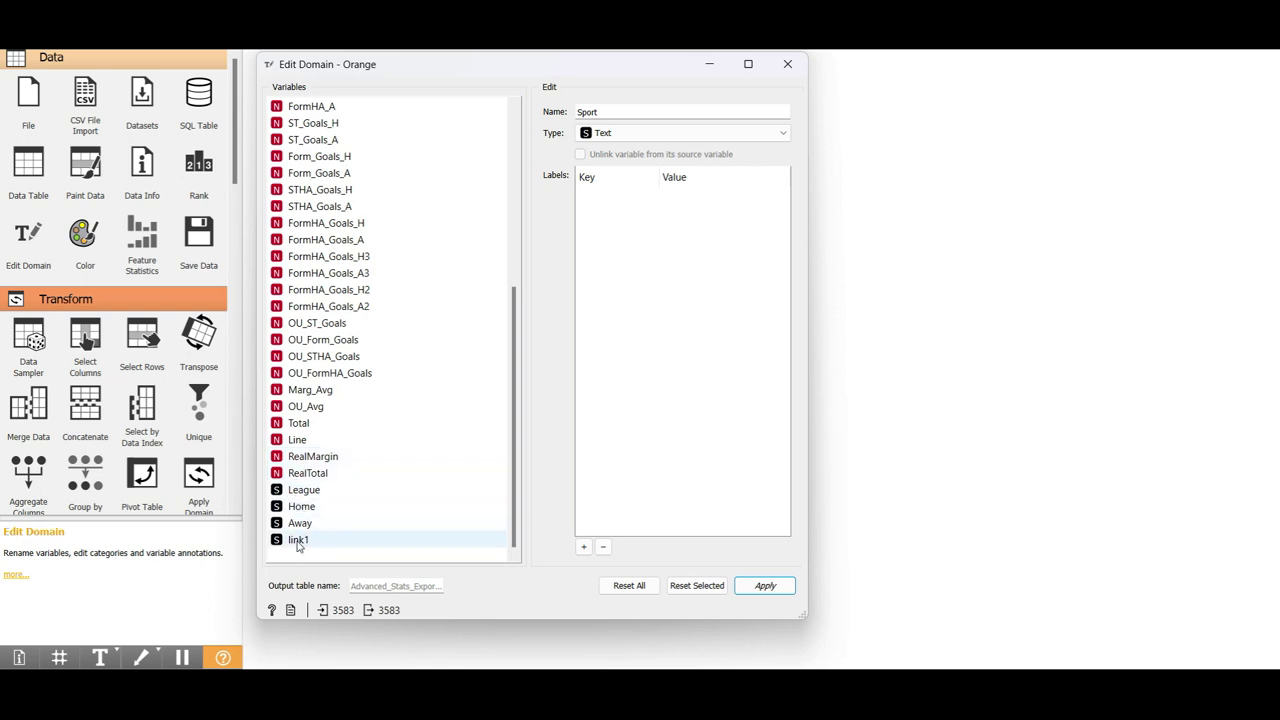
{"action": "left_click", "coordinate": [765, 586]}
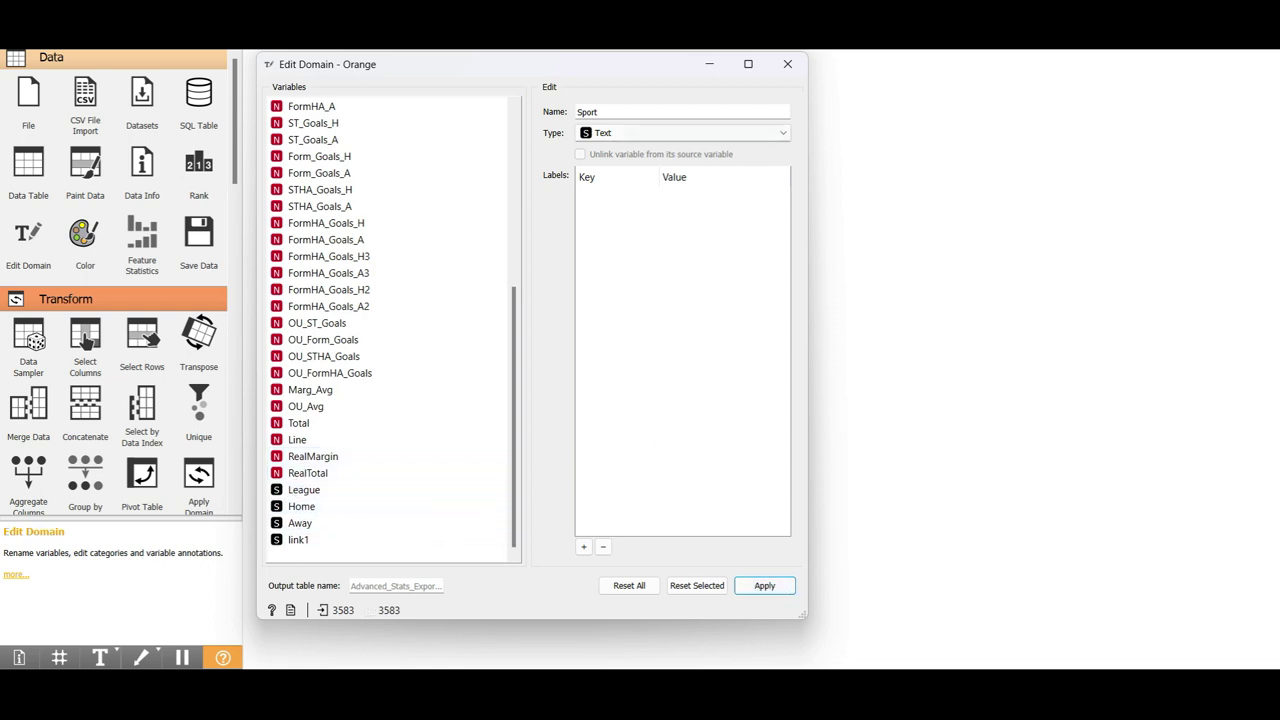
{"action": "left_click", "coordinate": [787, 63]}
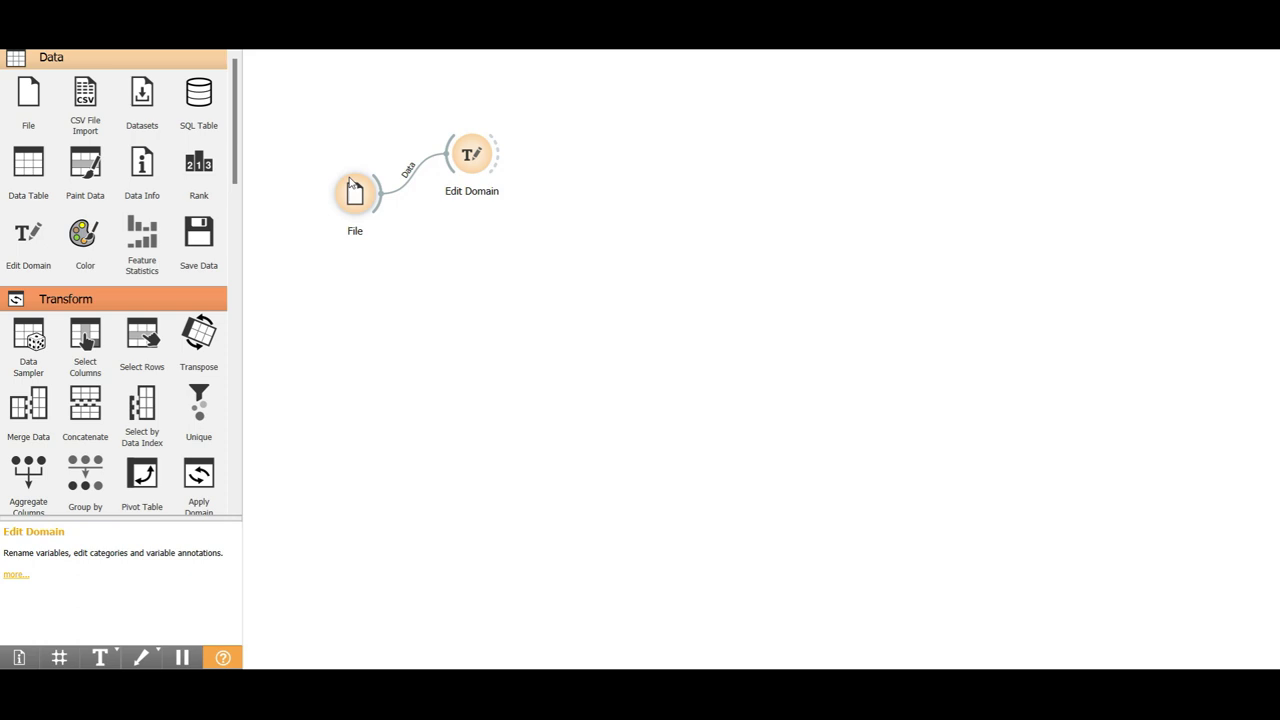
Step: Add a Select Columns widget linked after Edit Domain
{"action": "left_click_drag", "start_coordinate": [476, 160], "coordinate": [445, 168]}
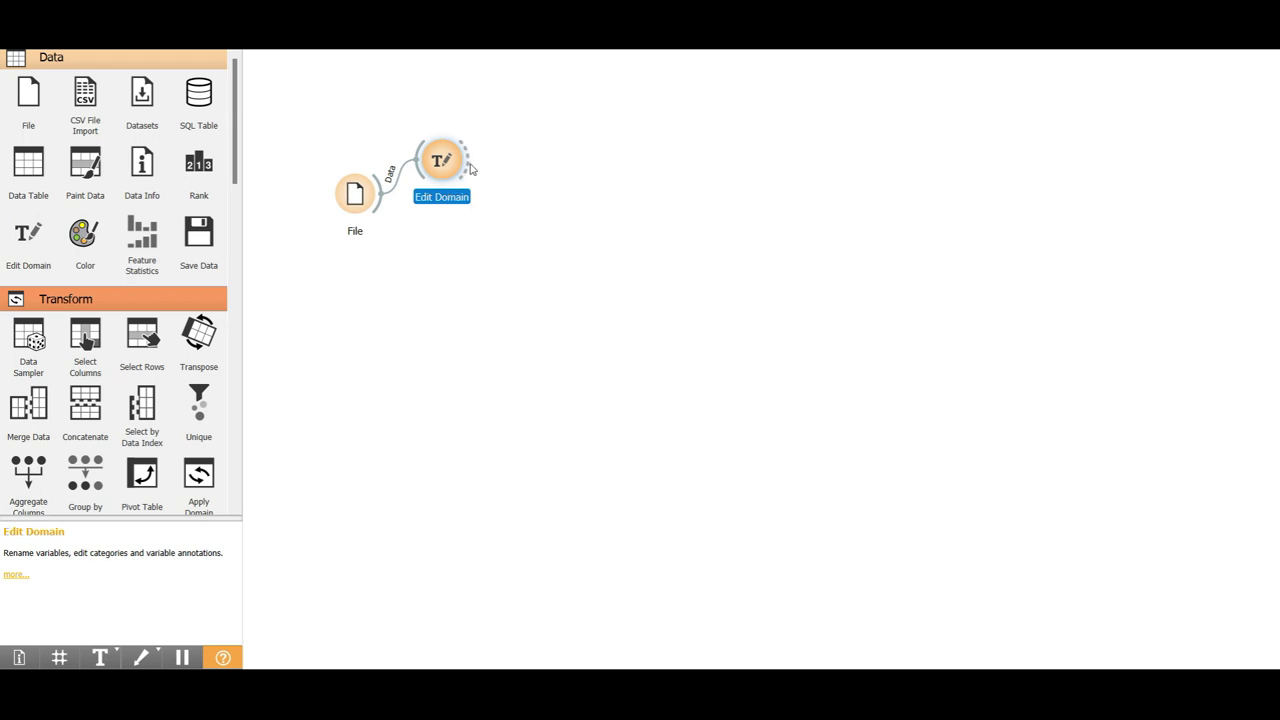
{"action": "left_click_drag", "start_coordinate": [465, 165], "coordinate": [497, 196]}
{"action": "left_click", "coordinate": [529, 235]}
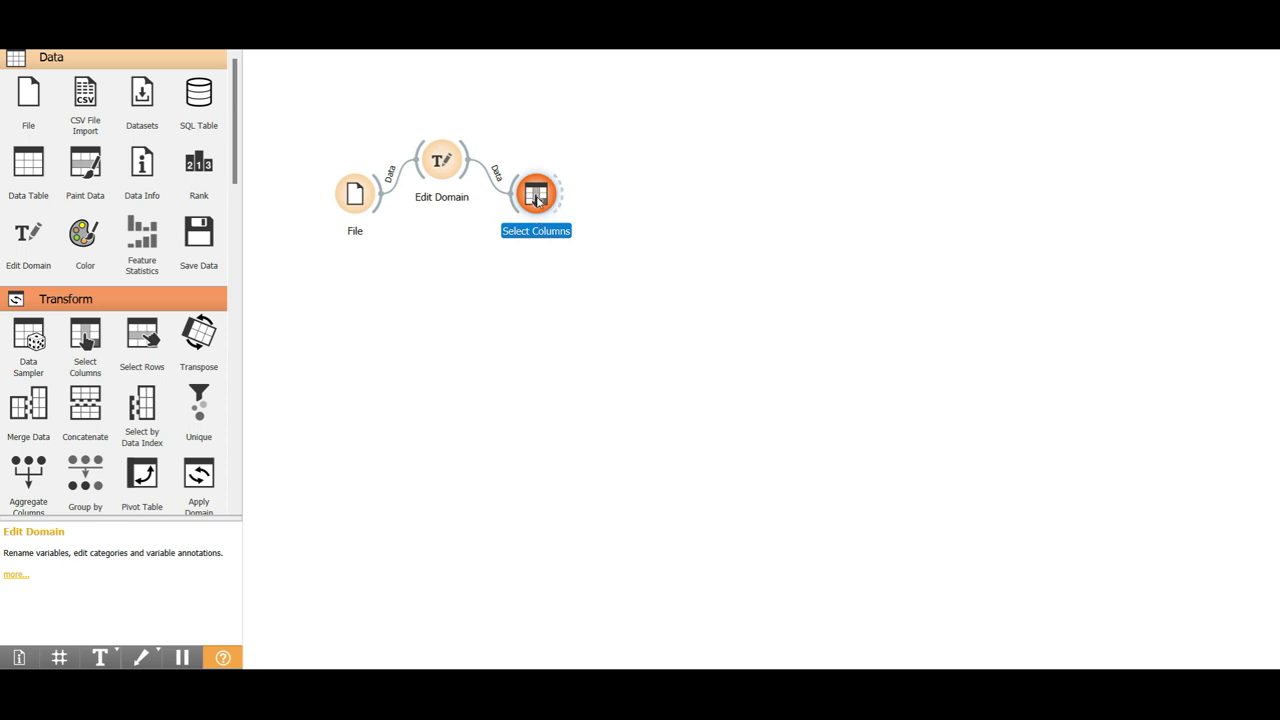
{"action": "double_click", "coordinate": [536, 197]}
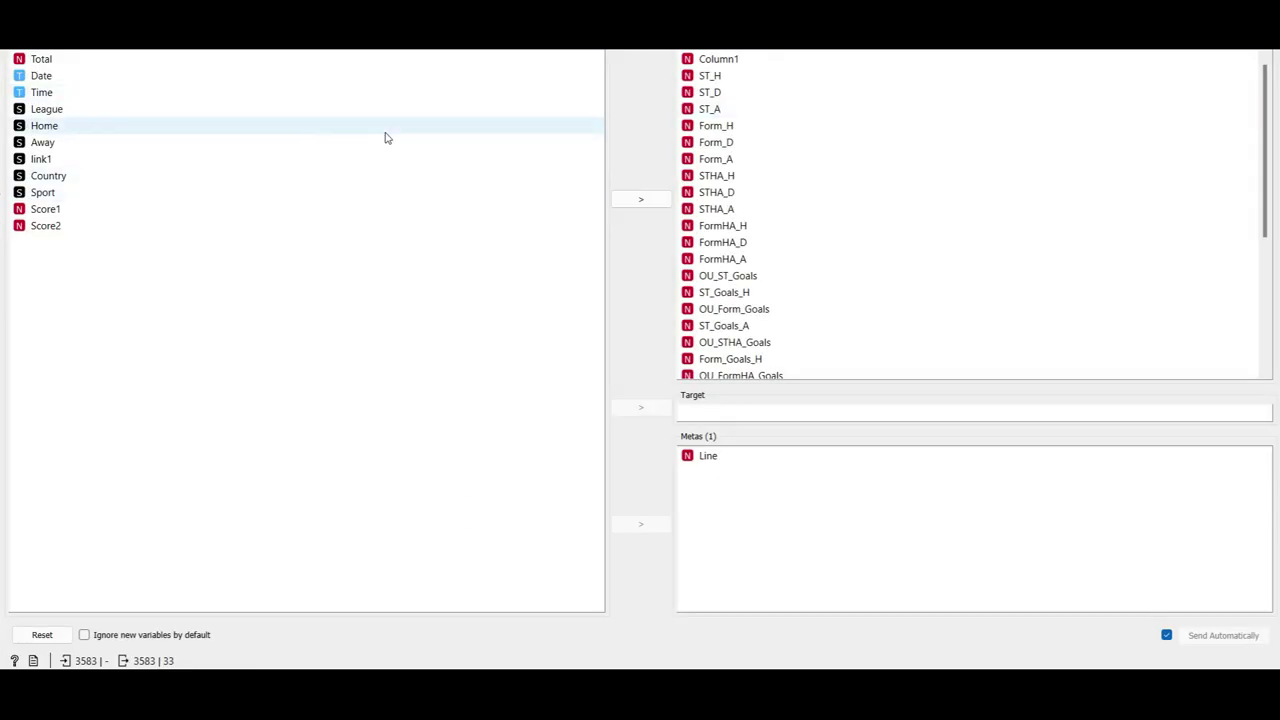
Step: Clear all features, then make ST_H through FormHA_Goals_A2 the feature columns
{"action": "left_click", "coordinate": [743, 60]}
{"action": "scroll", "coordinate": [743, 357], "scroll_direction": "down", "scroll_amount": 5}
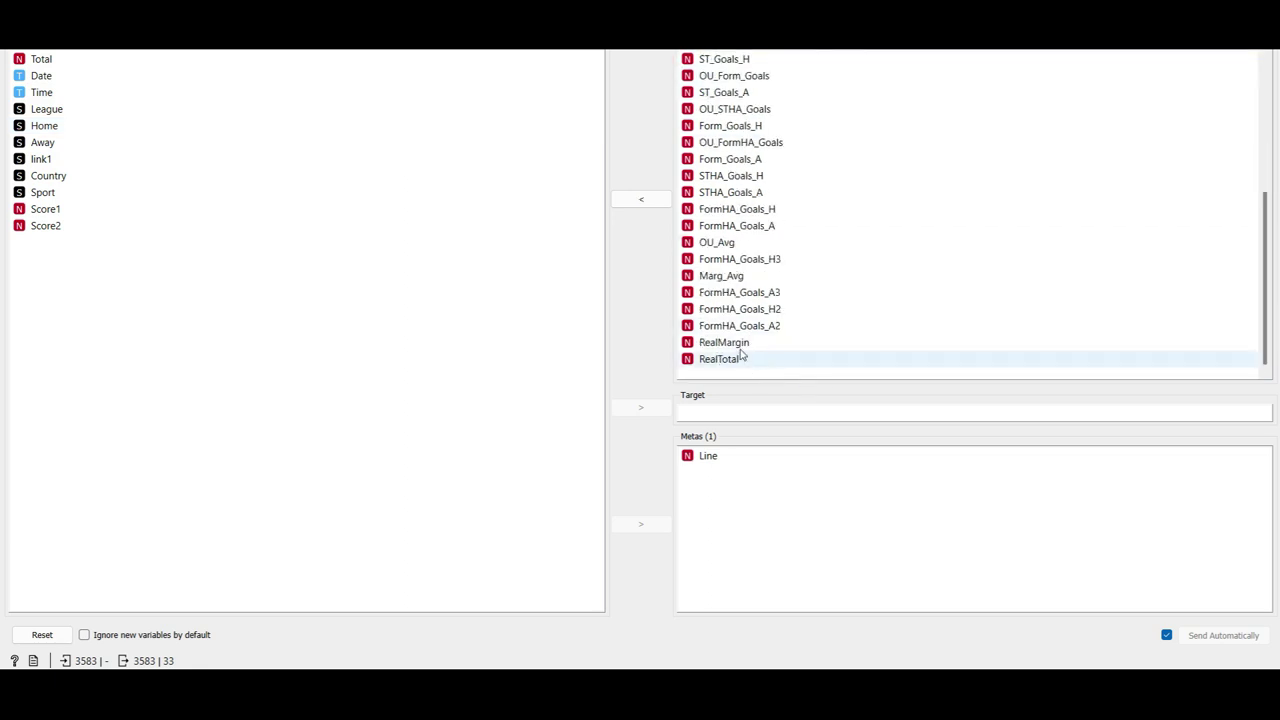
{"action": "left_click", "coordinate": [740, 360], "text": "shift"}
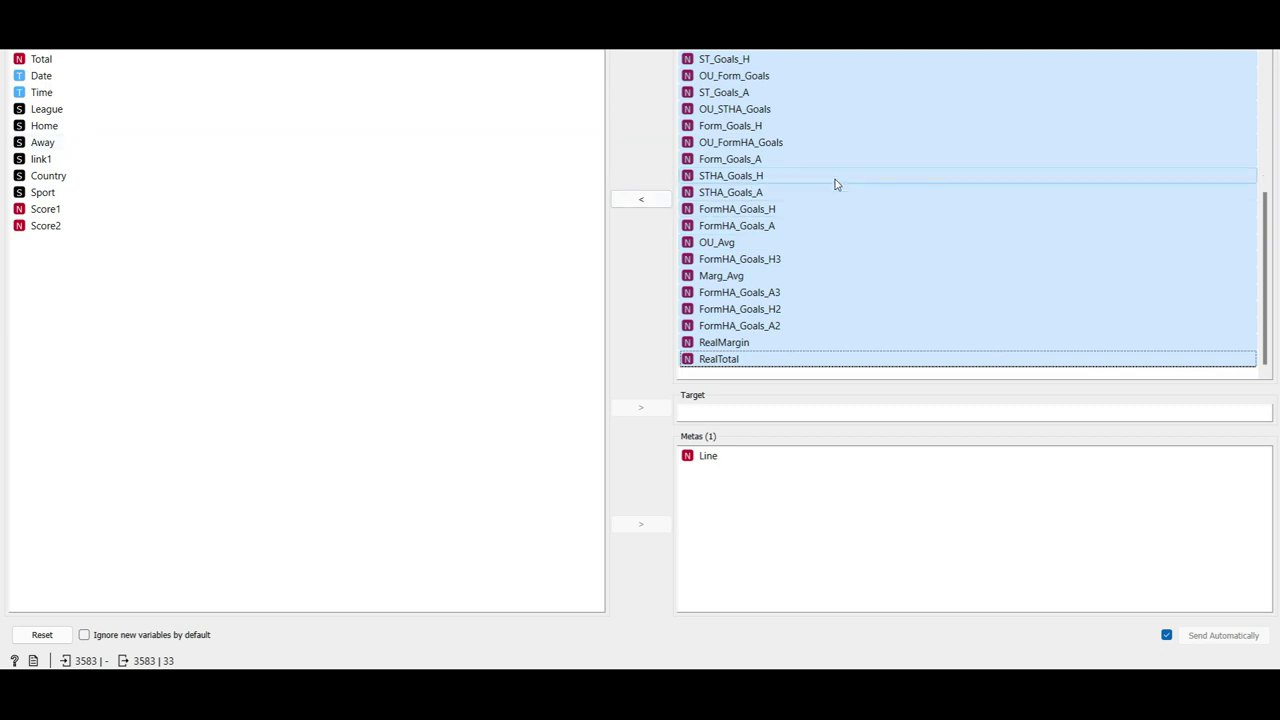
{"action": "left_click", "coordinate": [643, 199]}
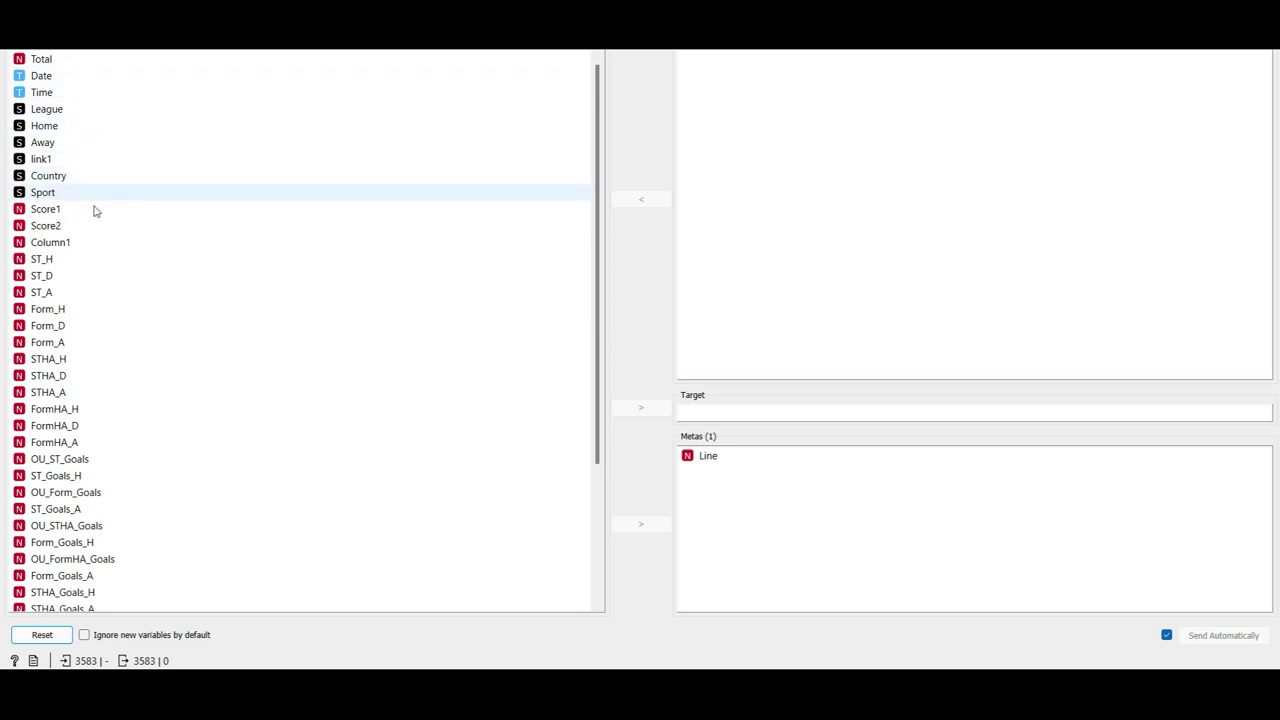
{"action": "left_click", "coordinate": [58, 257]}
{"action": "scroll", "coordinate": [100, 310], "scroll_direction": "down", "scroll_amount": 4}
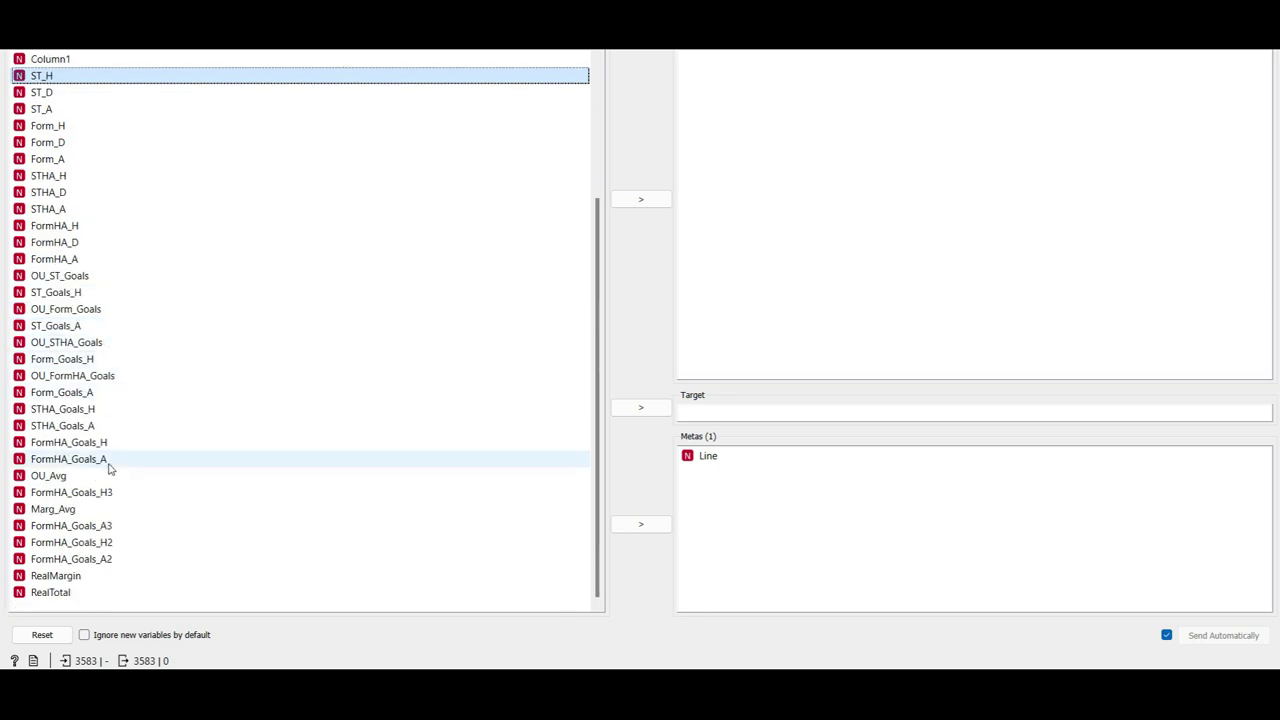
{"action": "left_click", "coordinate": [80, 559], "text": "shift"}
{"action": "left_click", "coordinate": [641, 199]}
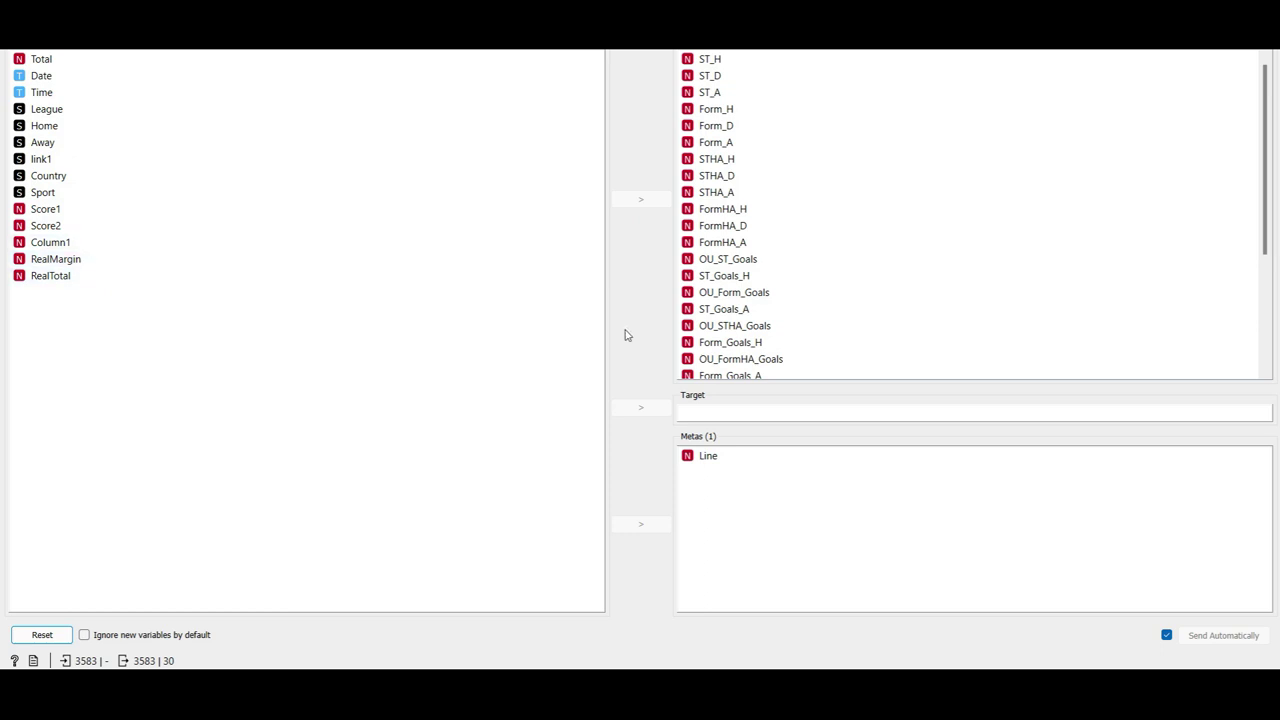
Step: Set RealMargin as the target variable and move Line from Metas to Ignored
{"action": "left_click_drag", "start_coordinate": [76, 262], "coordinate": [762, 417]}
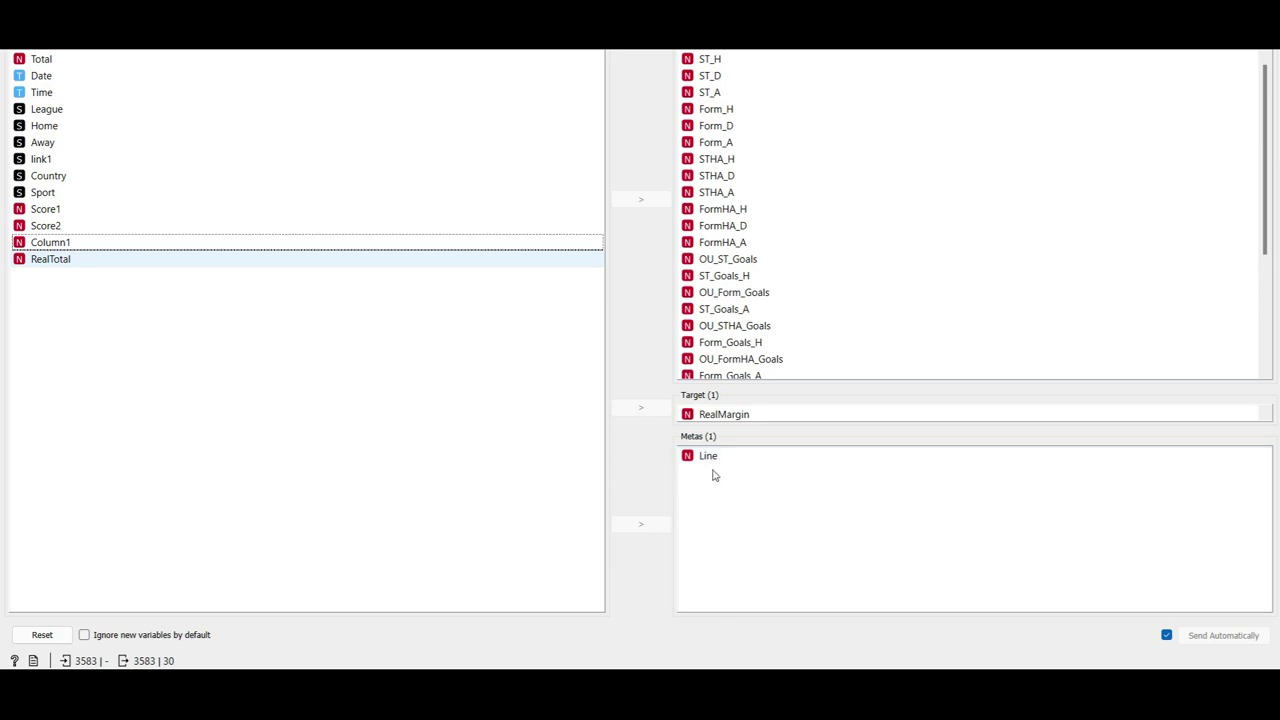
{"action": "left_click_drag", "start_coordinate": [709, 457], "coordinate": [36, 302]}
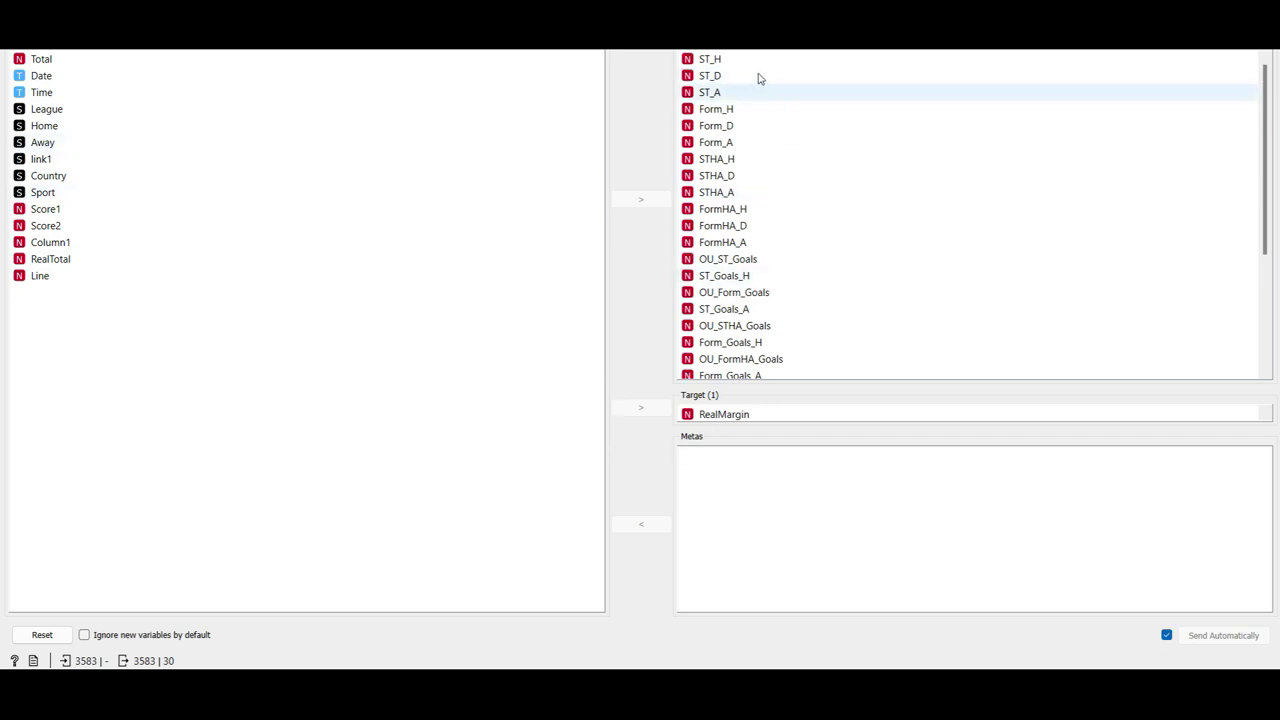
{"action": "scroll", "coordinate": [760, 285], "scroll_direction": "down", "scroll_amount": 3}
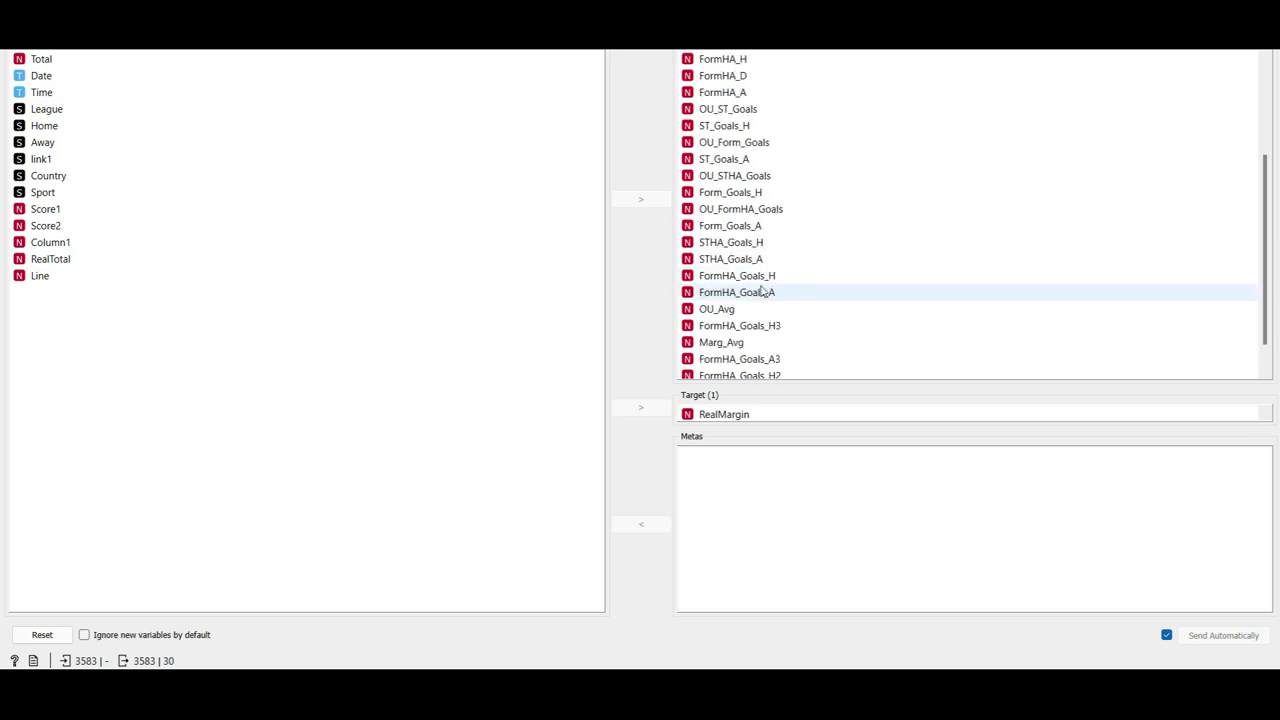
{"action": "scroll", "coordinate": [762, 198], "scroll_direction": "down", "scroll_amount": 1}
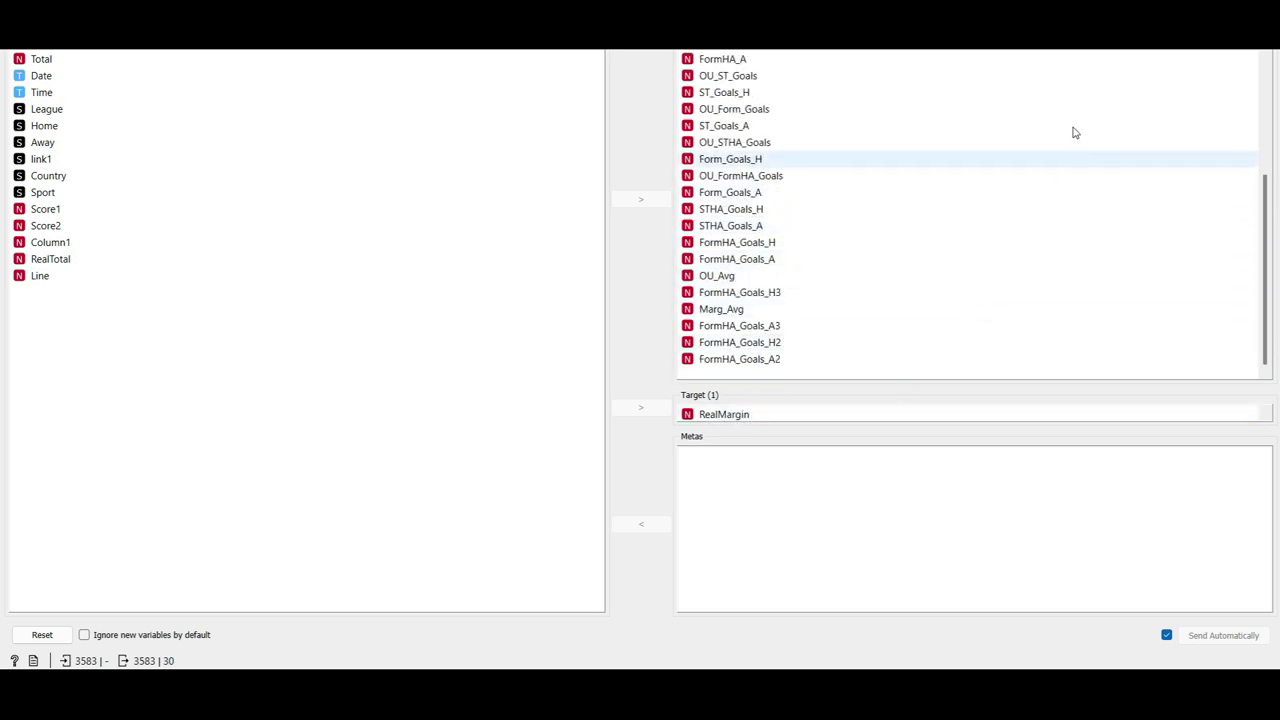
{"action": "scroll", "coordinate": [857, 231], "scroll_direction": "up", "scroll_amount": 4}
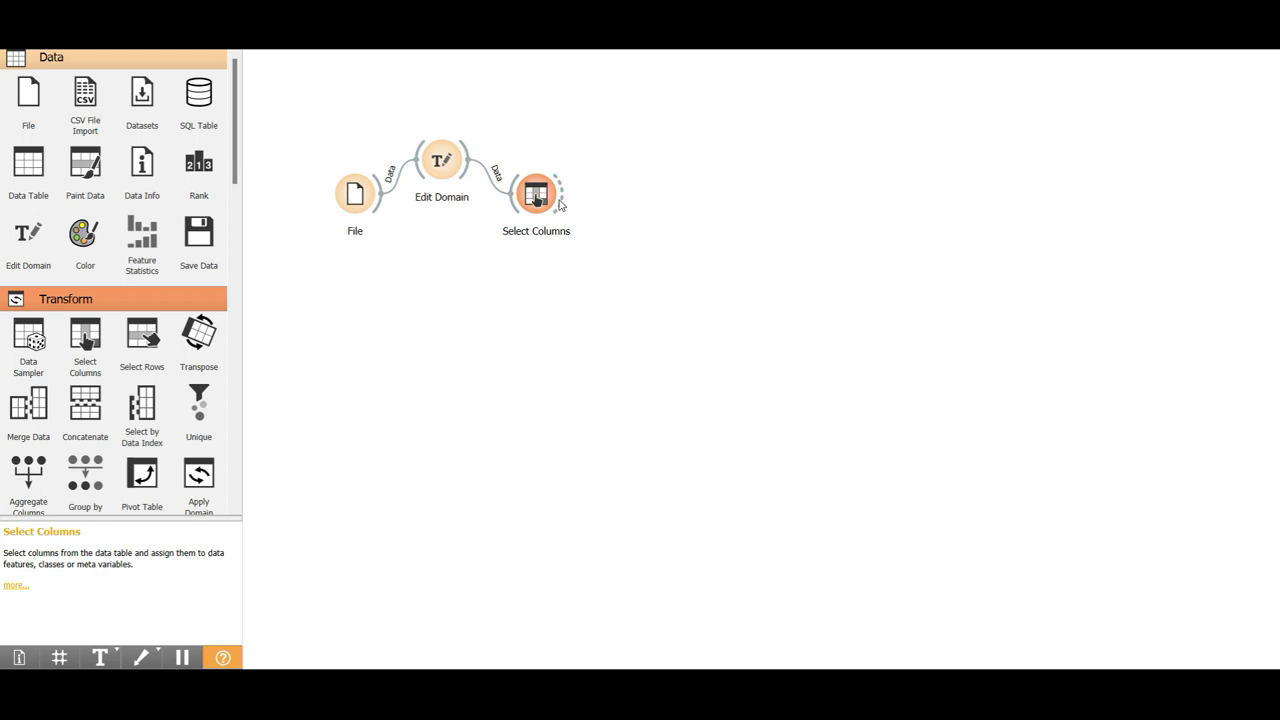
Step: Add a Rank widget after Select Columns, found by searching 'ra'
{"action": "left_click_drag", "start_coordinate": [646, 268], "coordinate": [622, 258]}
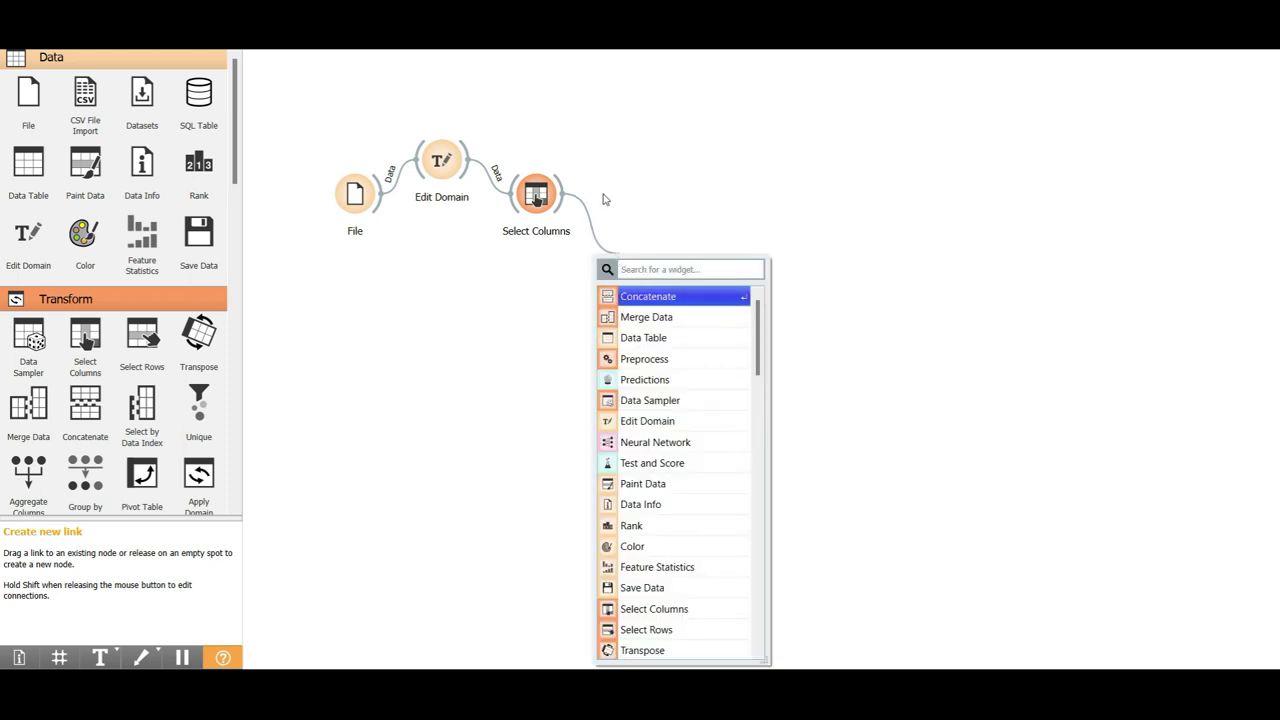
{"action": "type", "text": "ra"}
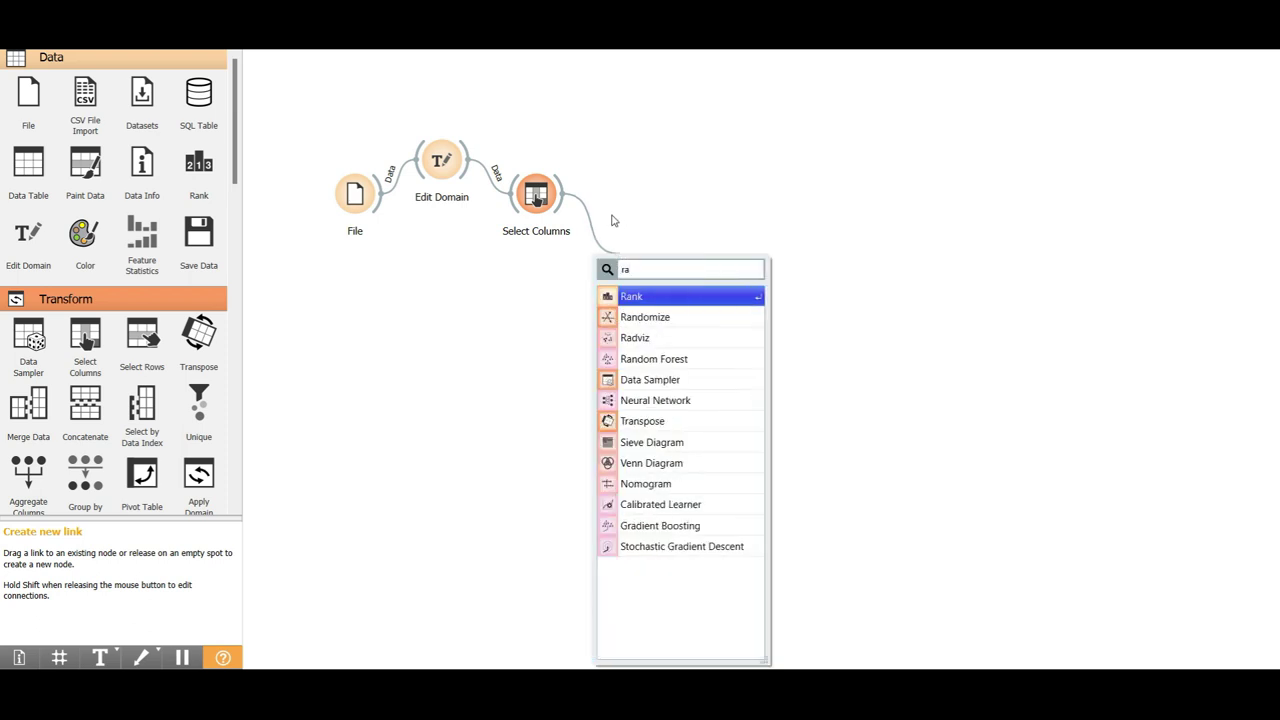
{"action": "left_click", "coordinate": [623, 298]}
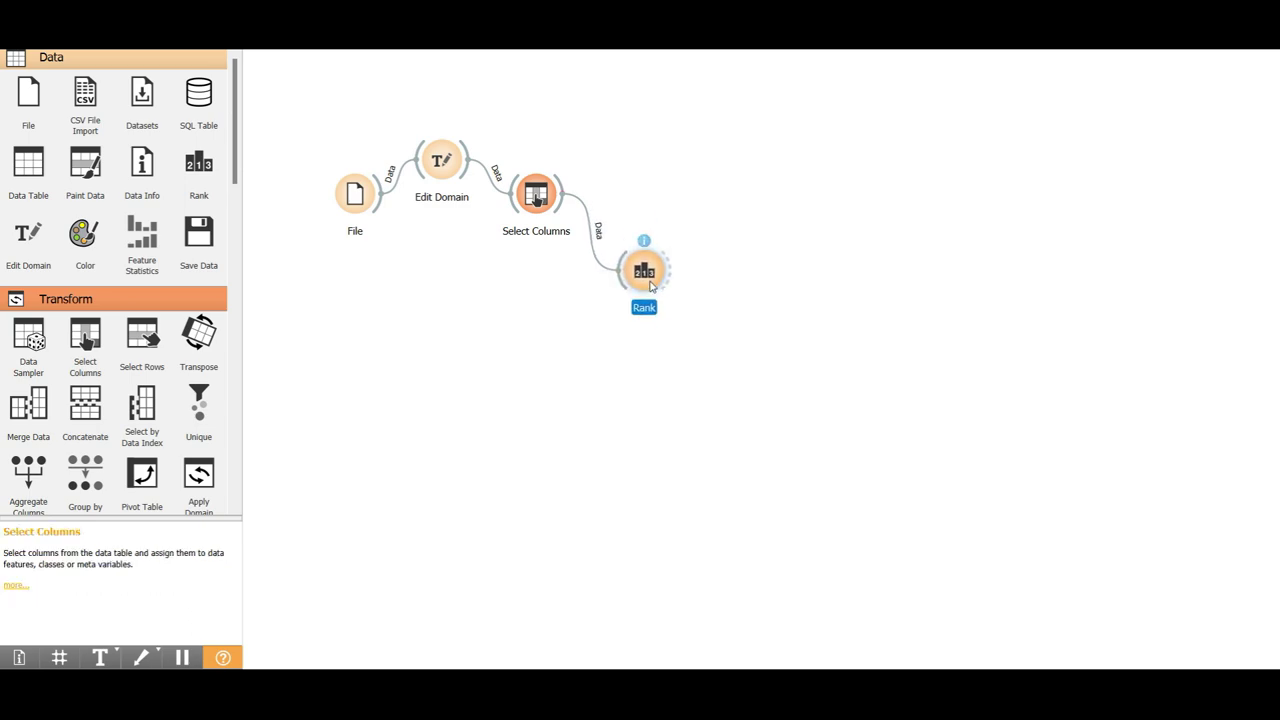
{"action": "double_click", "coordinate": [641, 296]}
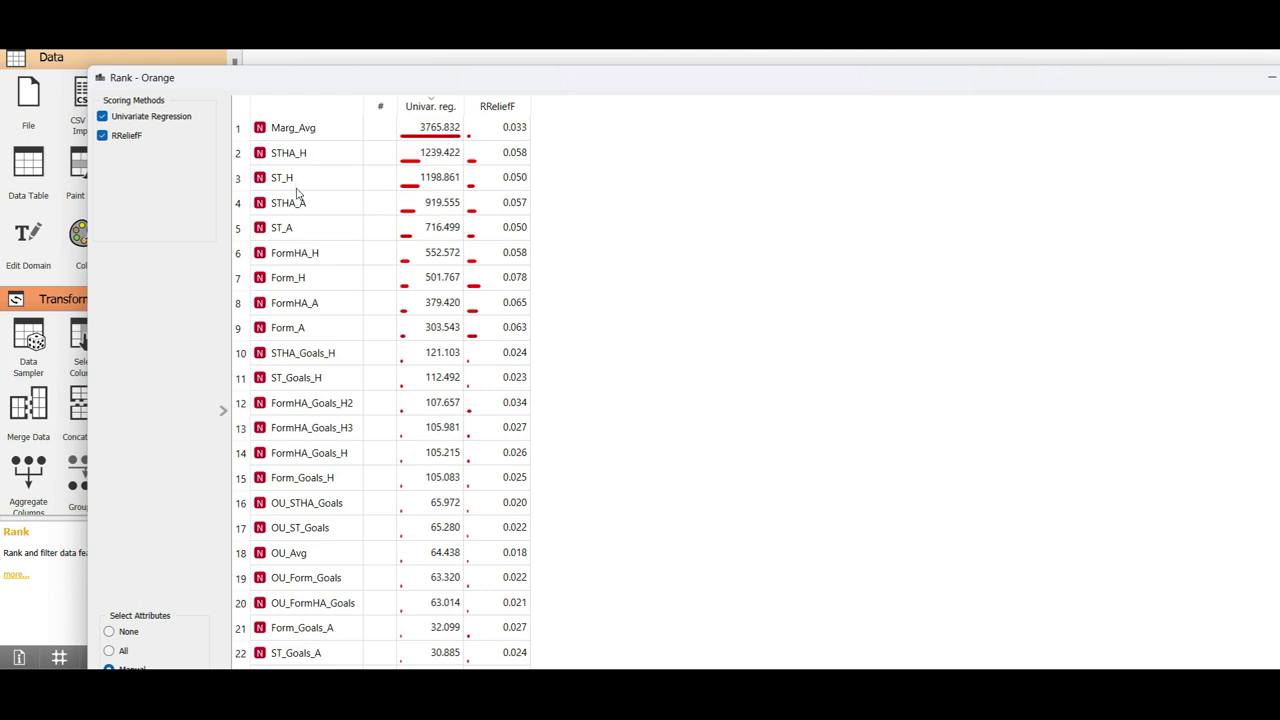
Step: Review the Univariate Regression and RReliefF feature scores, with Marg_Avg ranked top
{"action": "scroll", "coordinate": [336, 348], "scroll_direction": "down", "scroll_amount": 2}
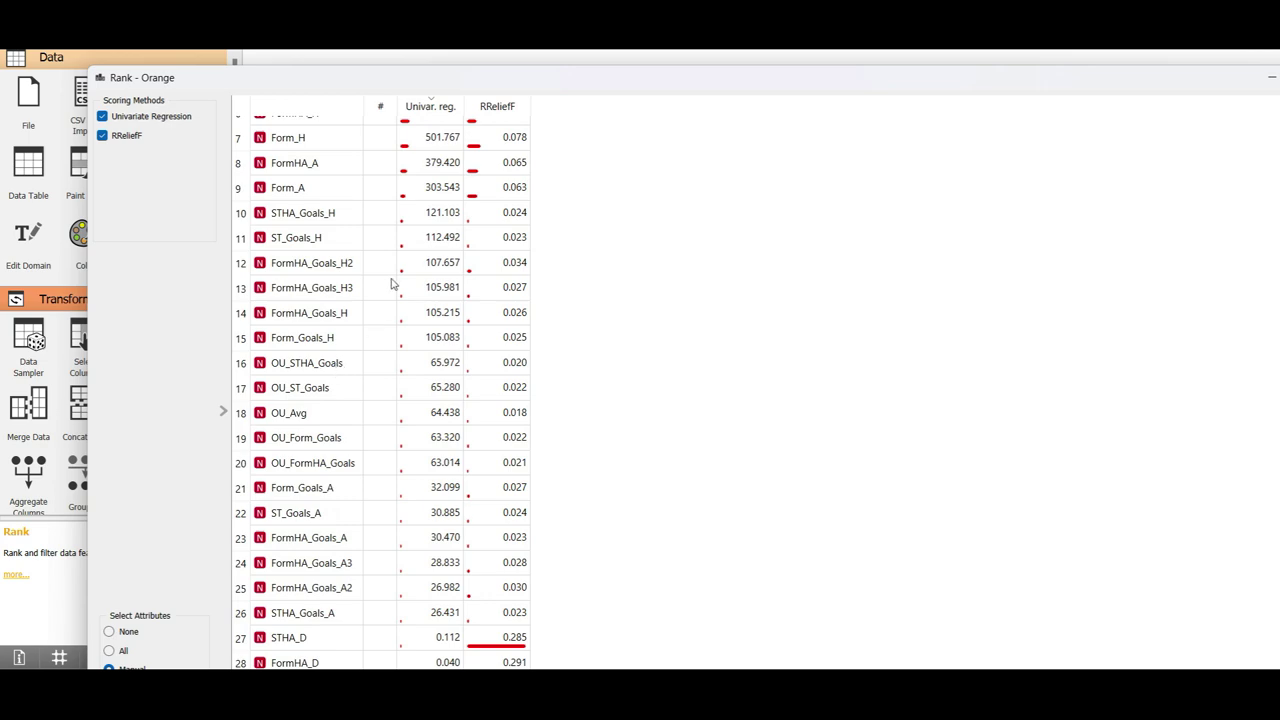
{"action": "scroll", "coordinate": [451, 174], "scroll_direction": "up", "scroll_amount": 2}
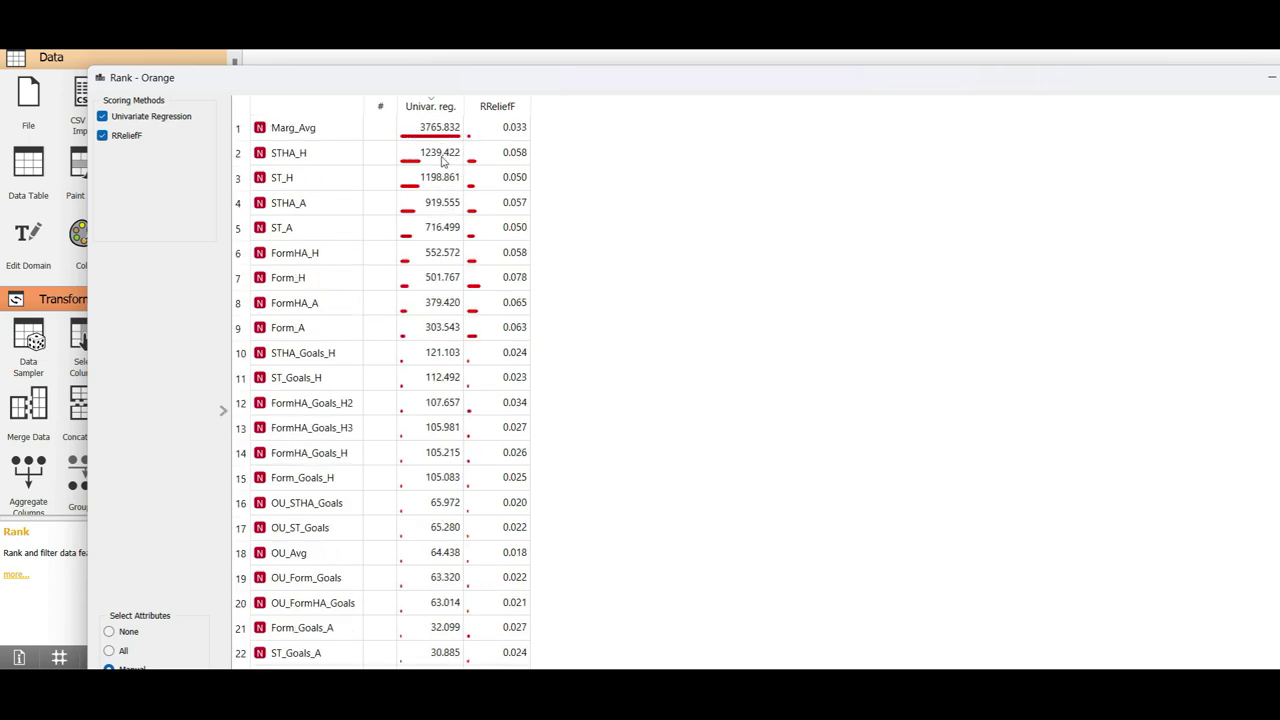
{"action": "scroll", "coordinate": [434, 381], "scroll_direction": "down", "scroll_amount": 2}
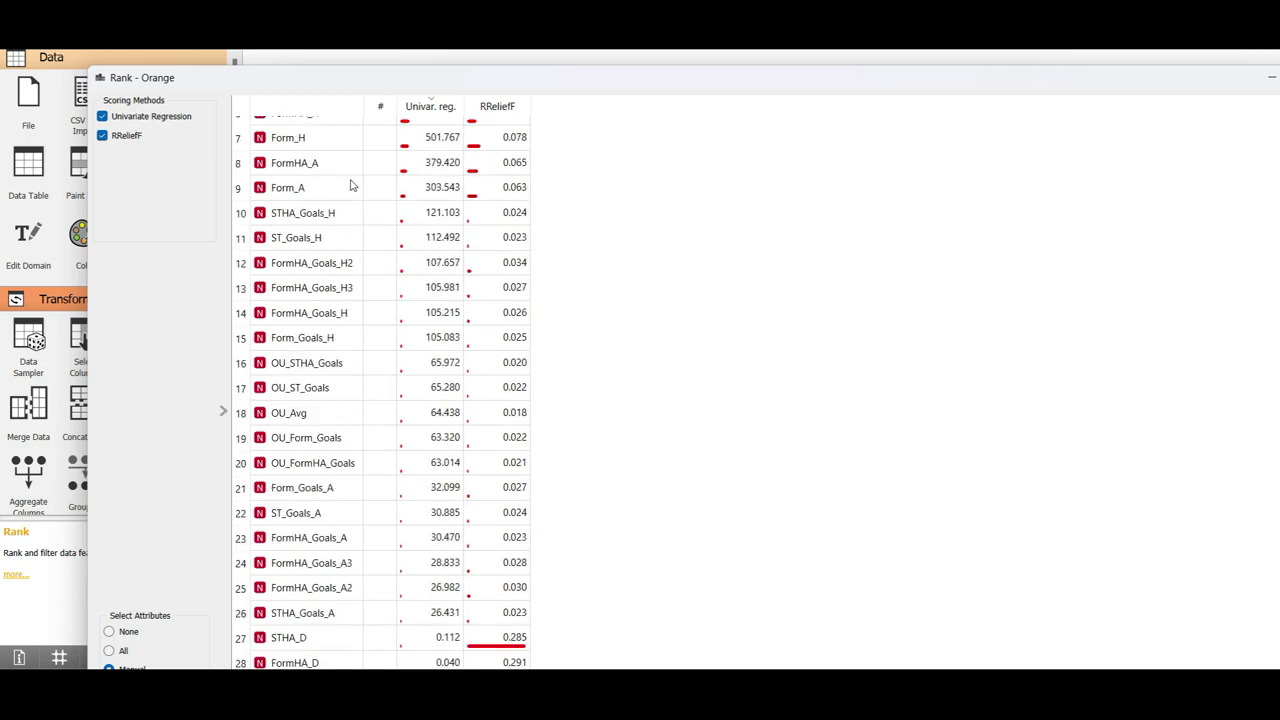
{"action": "left_click_drag", "start_coordinate": [377, 84], "coordinate": [368, 39]}
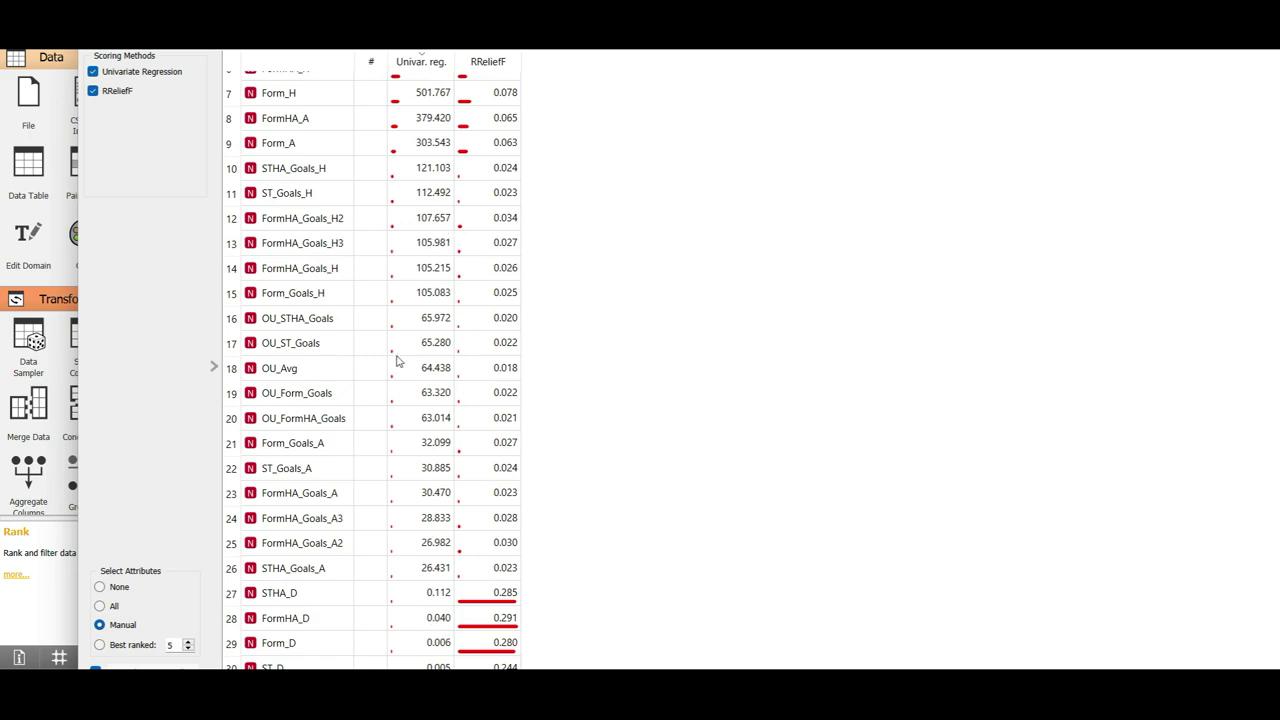
{"action": "scroll", "coordinate": [394, 360], "scroll_direction": "up", "scroll_amount": 2}
{"action": "left_click_drag", "start_coordinate": [466, 49], "coordinate": [348, 121]}
{"action": "left_click", "coordinate": [1220, 118]}
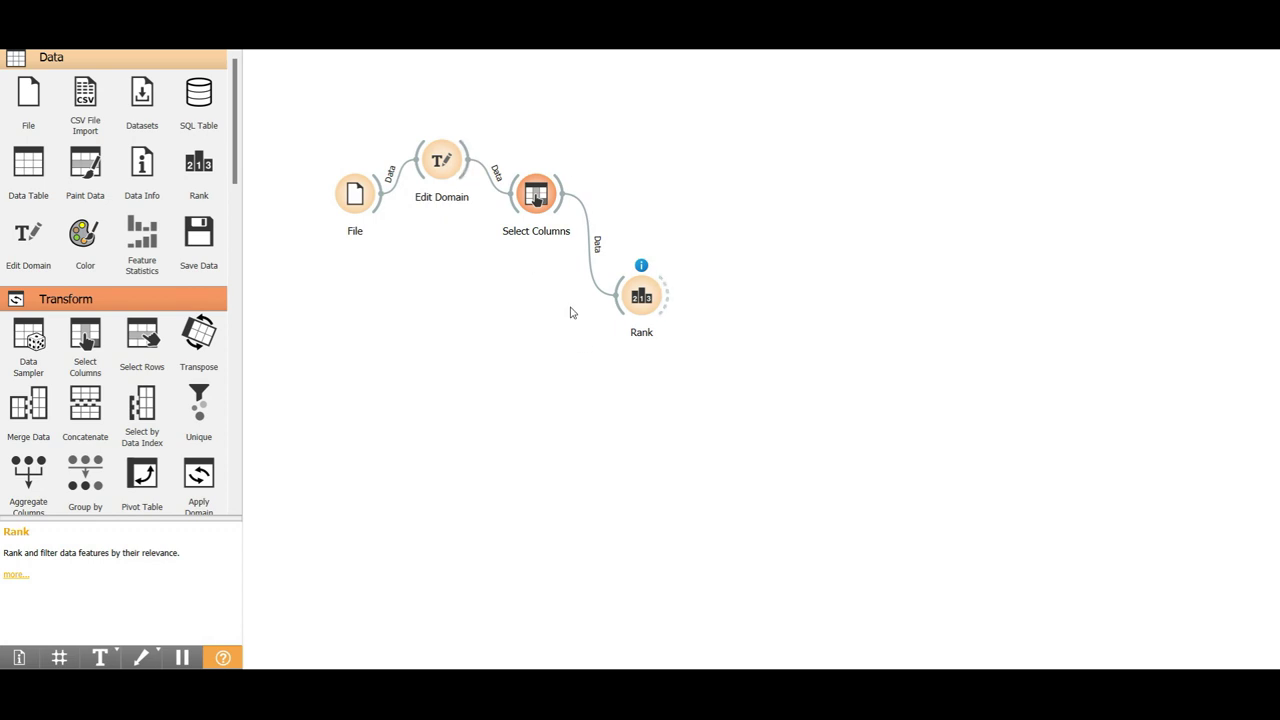
Step: Add a Data Sampler after Select Columns drawing a replicable 70% fixed-proportion sample
{"action": "left_click_drag", "start_coordinate": [644, 306], "coordinate": [642, 326]}
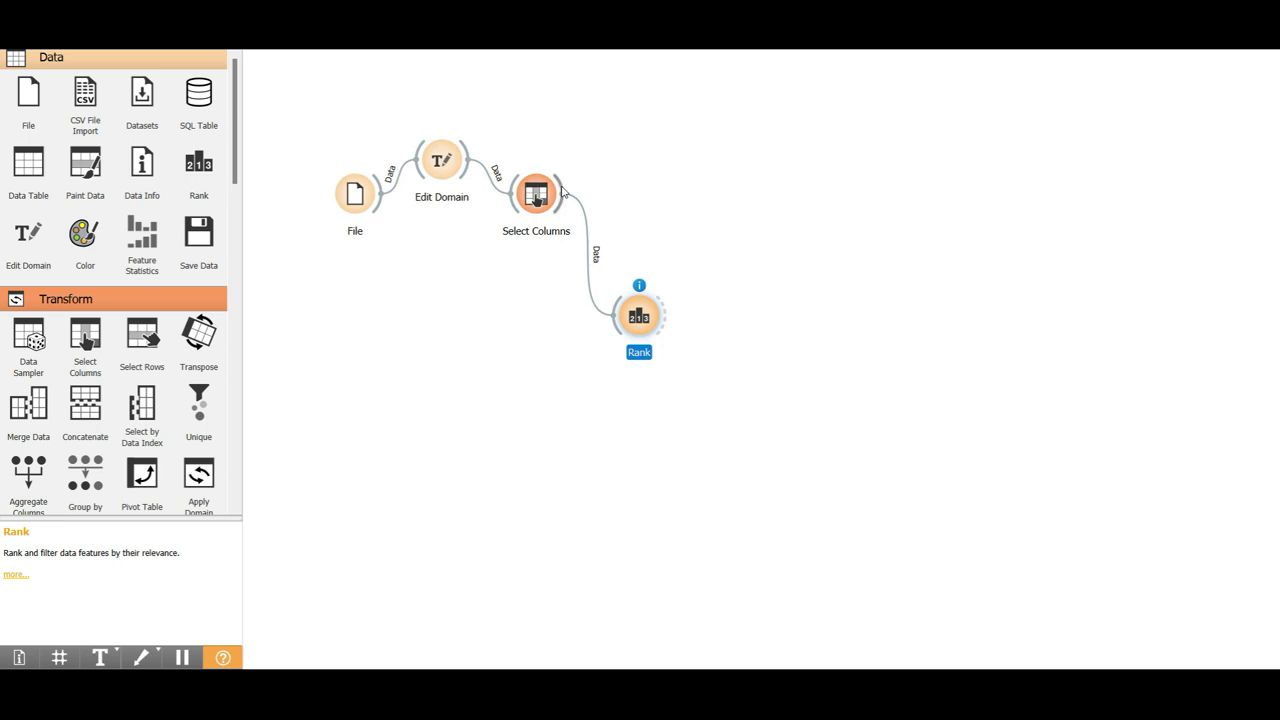
{"action": "left_click_drag", "start_coordinate": [563, 190], "coordinate": [619, 147]}
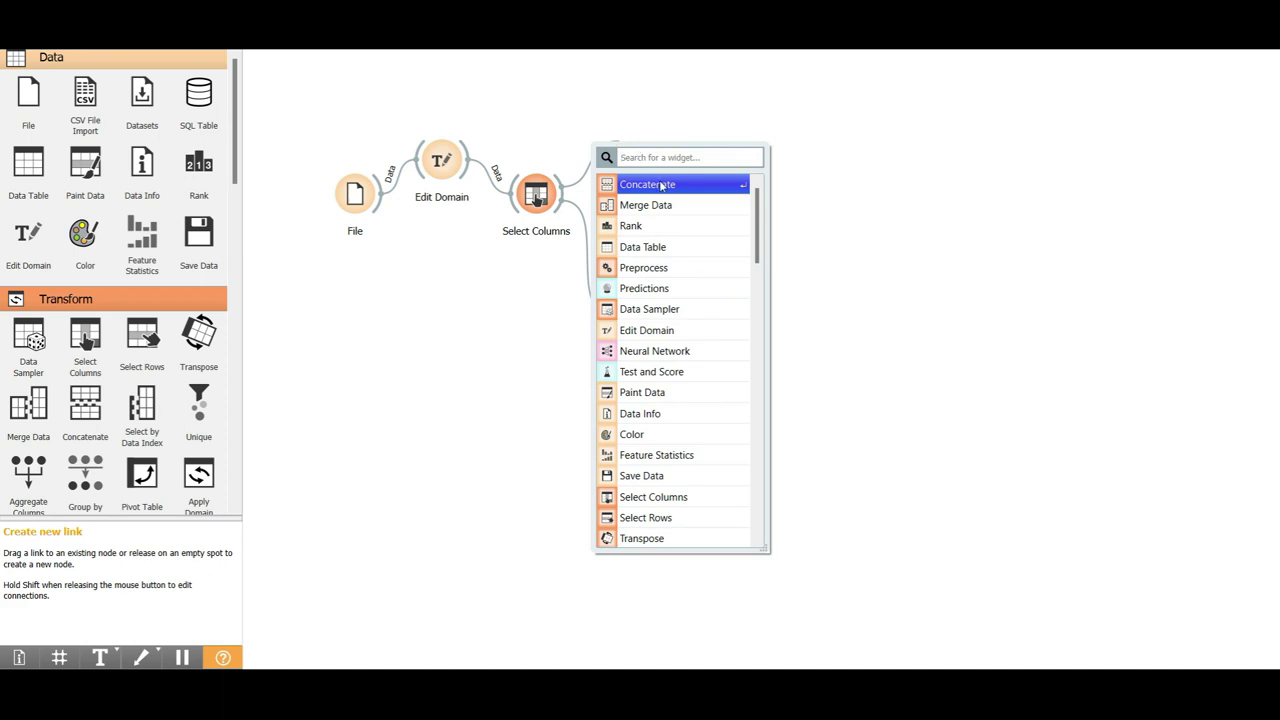
{"action": "left_click", "coordinate": [674, 309]}
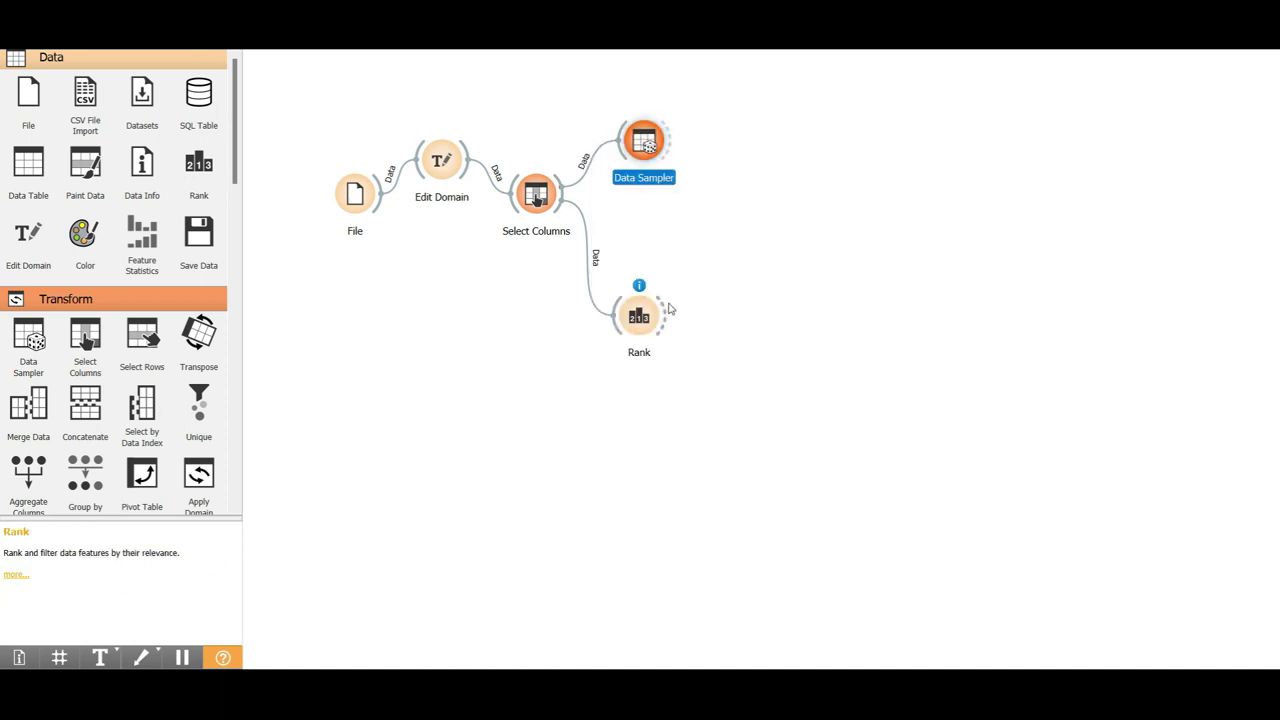
{"action": "double_click", "coordinate": [536, 196]}
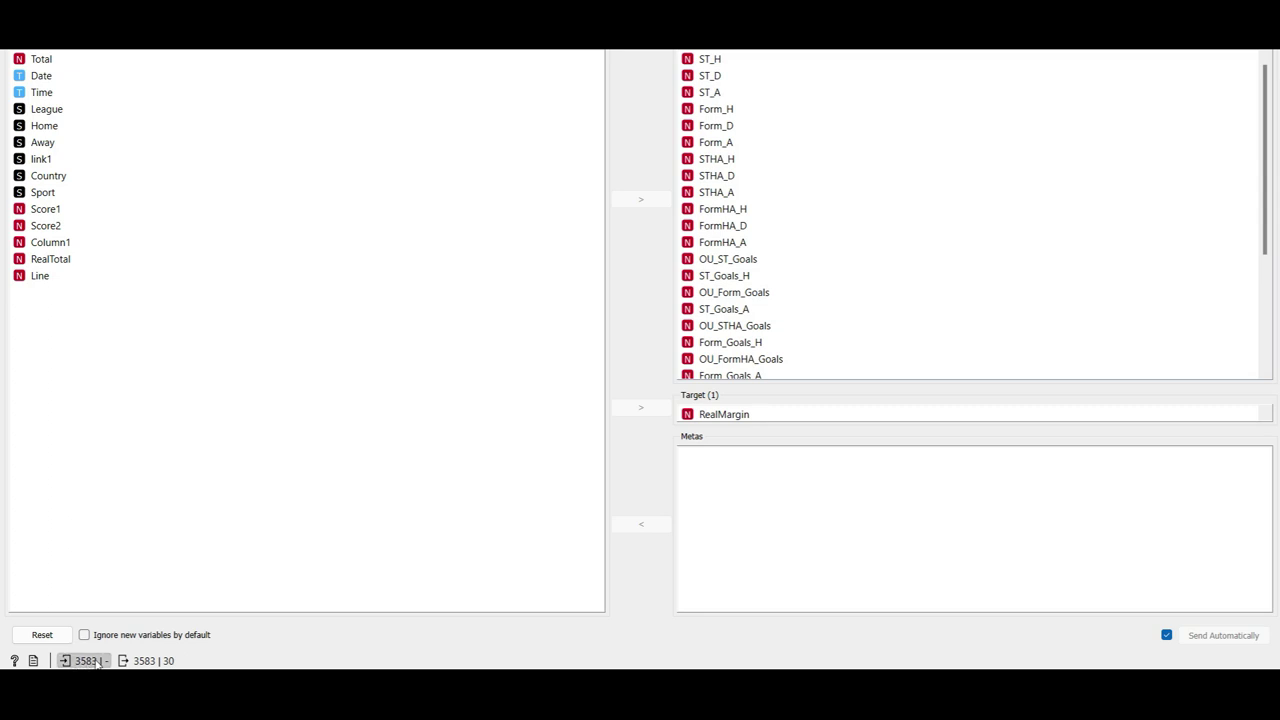
{"action": "key", "text": "ctrl+w"}
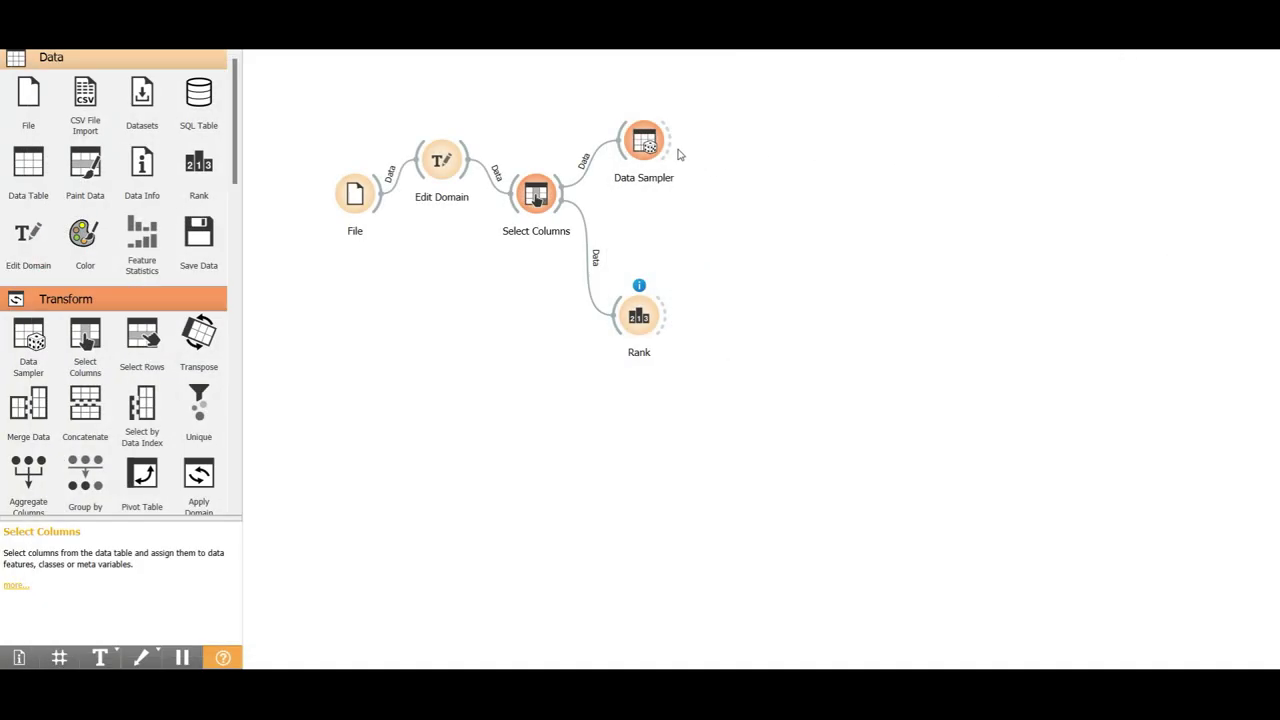
{"action": "double_click", "coordinate": [648, 144]}
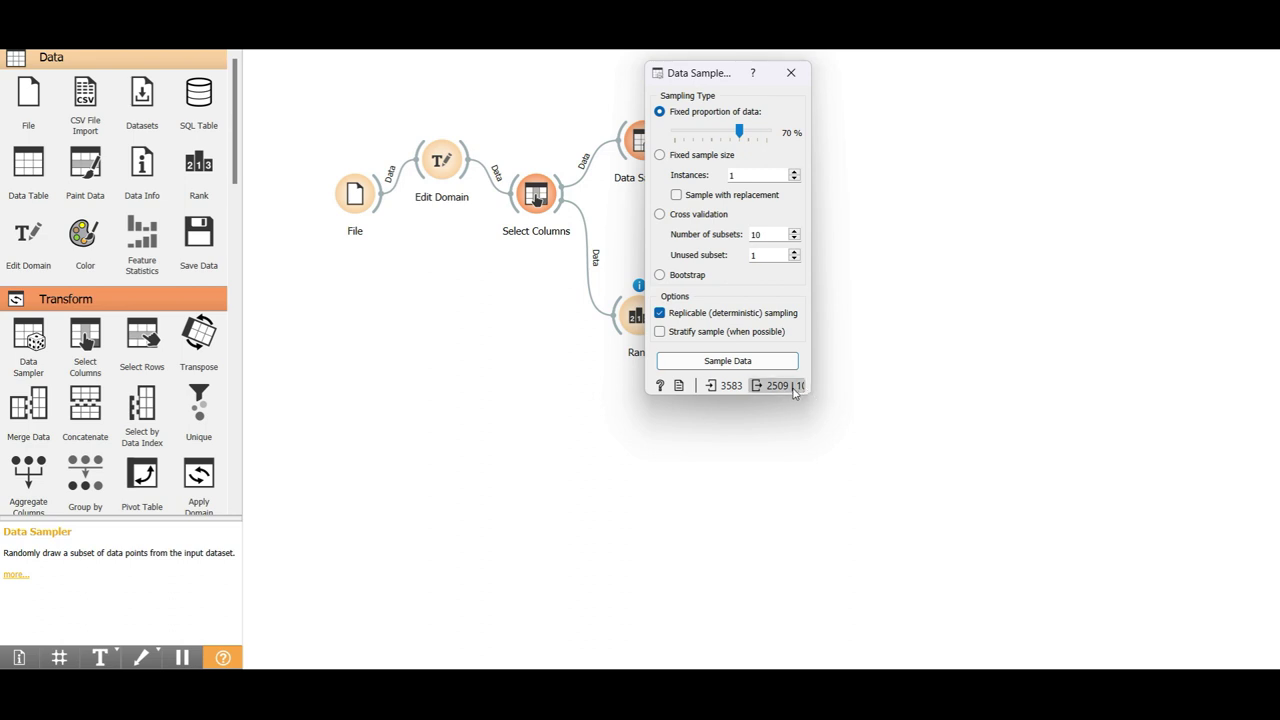
{"action": "left_click", "coordinate": [790, 73]}
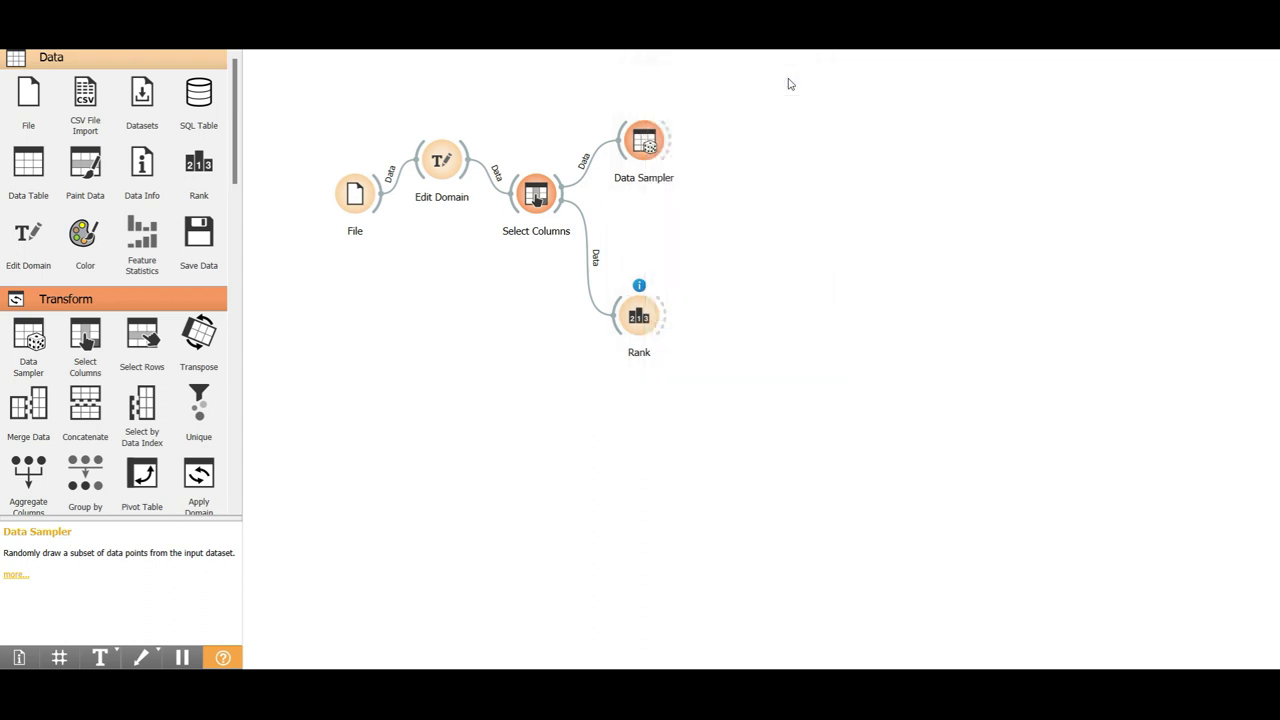
Step: Select all five widgets and move the whole workflow lower on the canvas
{"action": "left_click_drag", "start_coordinate": [845, 392], "coordinate": [352, 337]}
{"action": "left_click", "coordinate": [690, 182]}
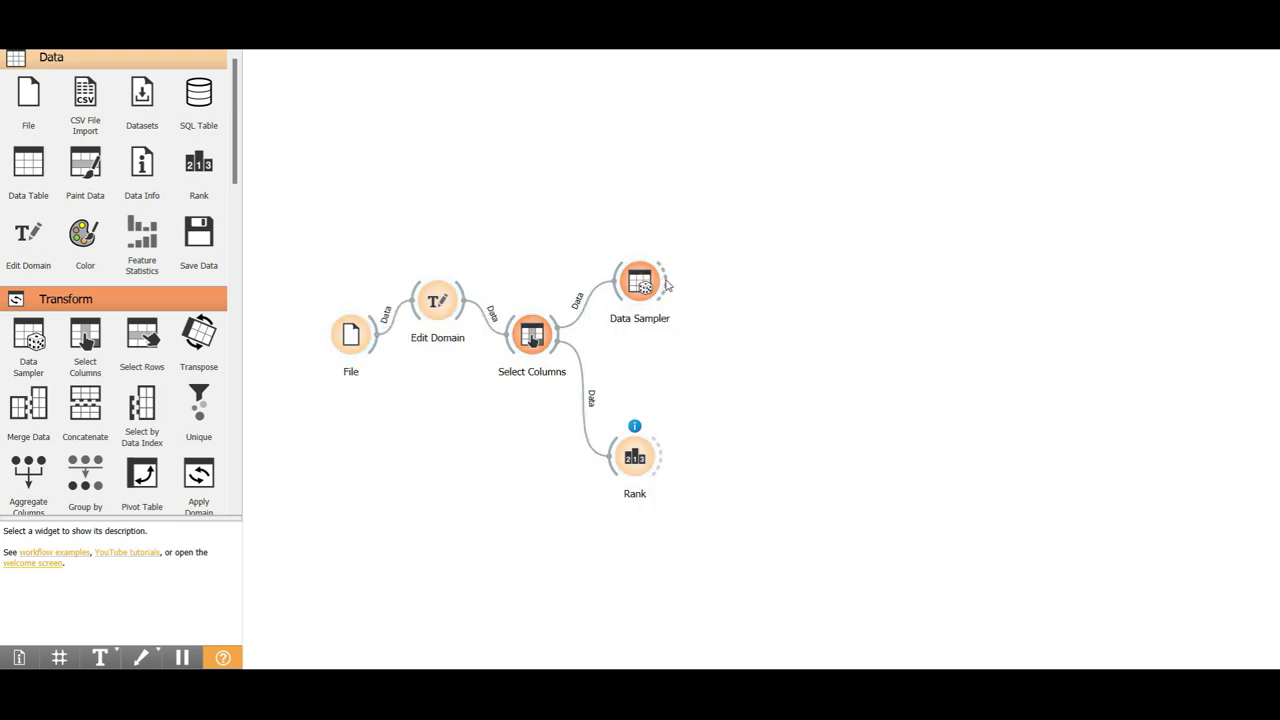
{"action": "left_click_drag", "start_coordinate": [665, 287], "coordinate": [700, 268]}
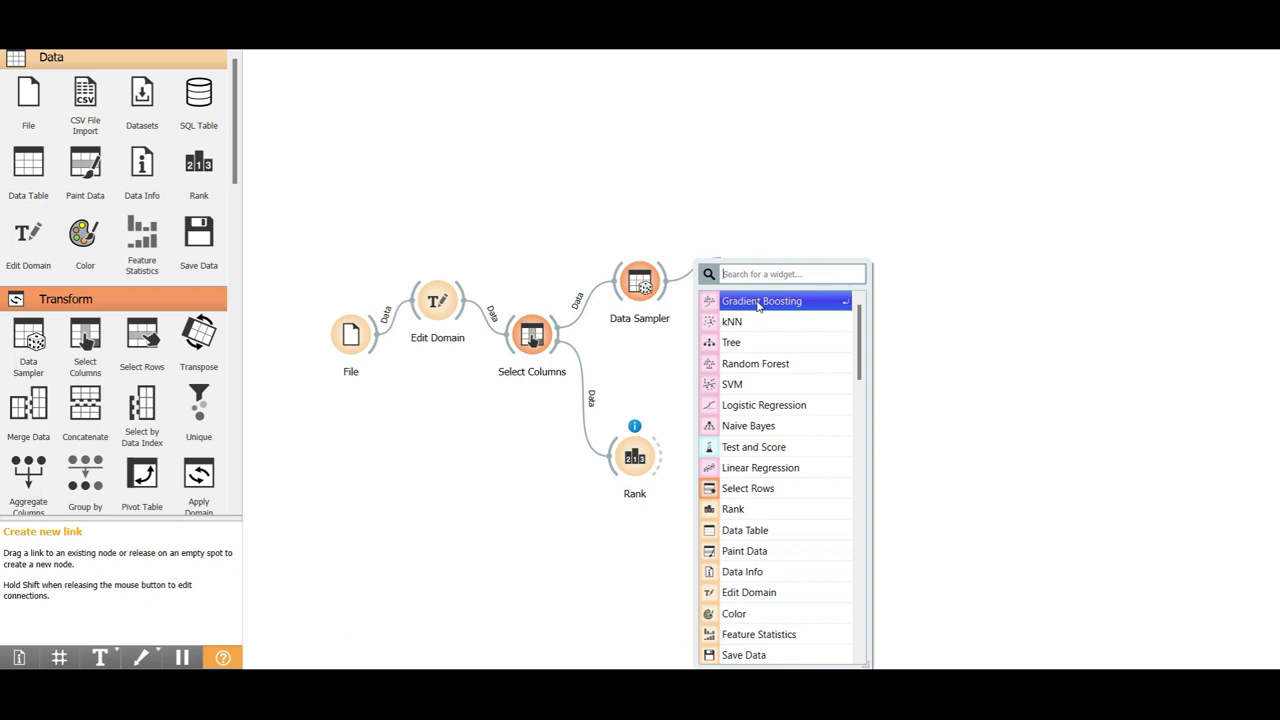
{"action": "left_click", "coordinate": [325, 216]}
{"action": "scroll", "coordinate": [128, 292], "scroll_direction": "down", "scroll_amount": 4}
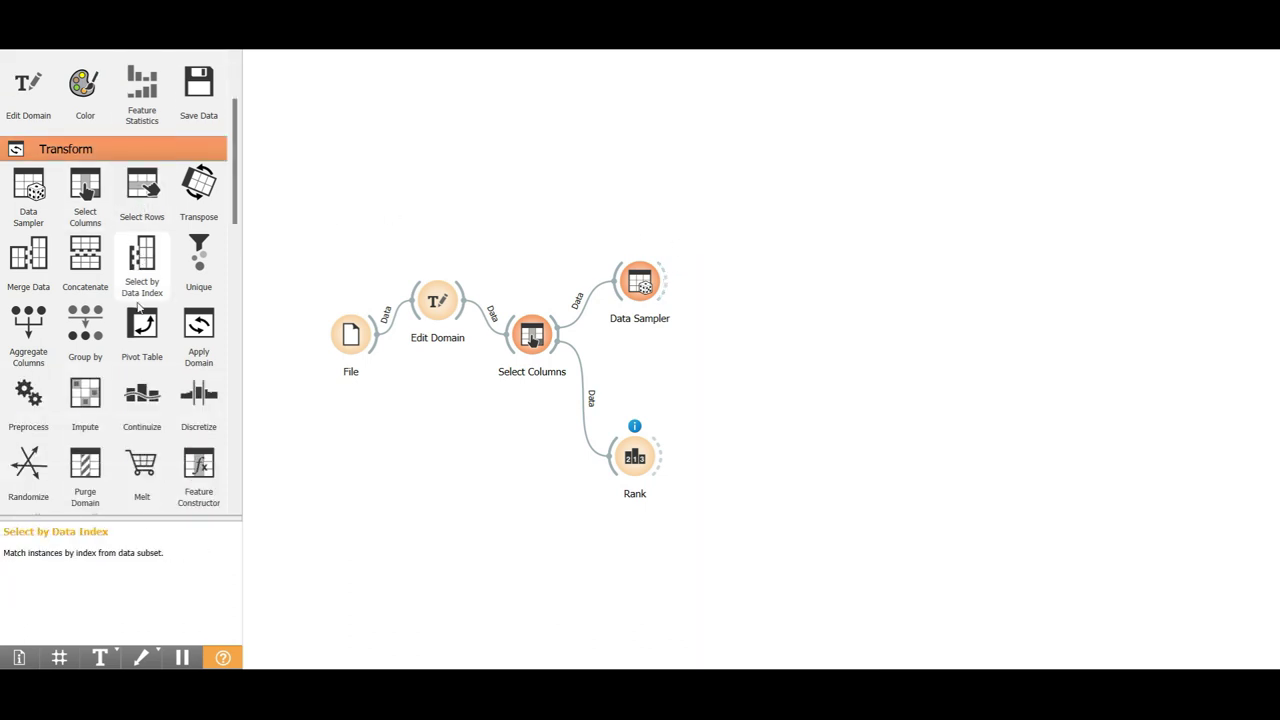
{"action": "scroll", "coordinate": [128, 292], "scroll_direction": "down", "scroll_amount": 8}
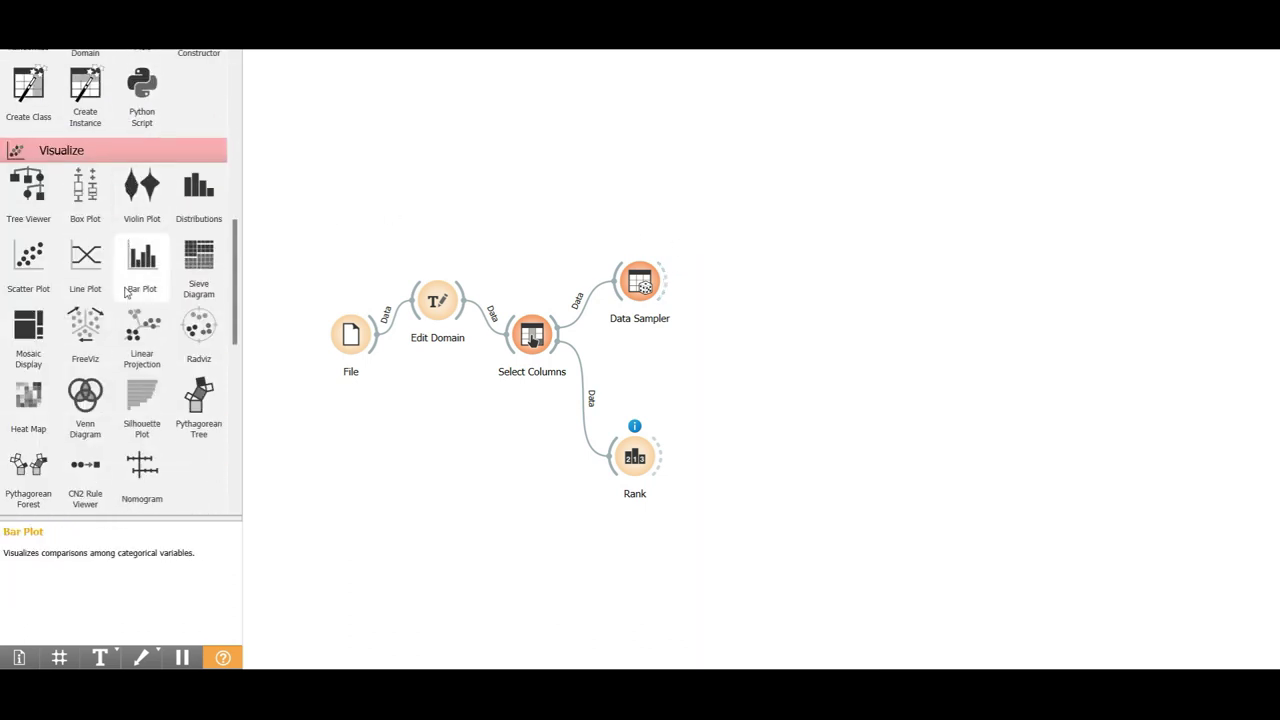
Step: Add Constant, CN2 Rule Induction, Calibrated Learner, kNN, Tree and Random Forest learners
{"action": "scroll", "coordinate": [127, 291], "scroll_direction": "down", "scroll_amount": 9}
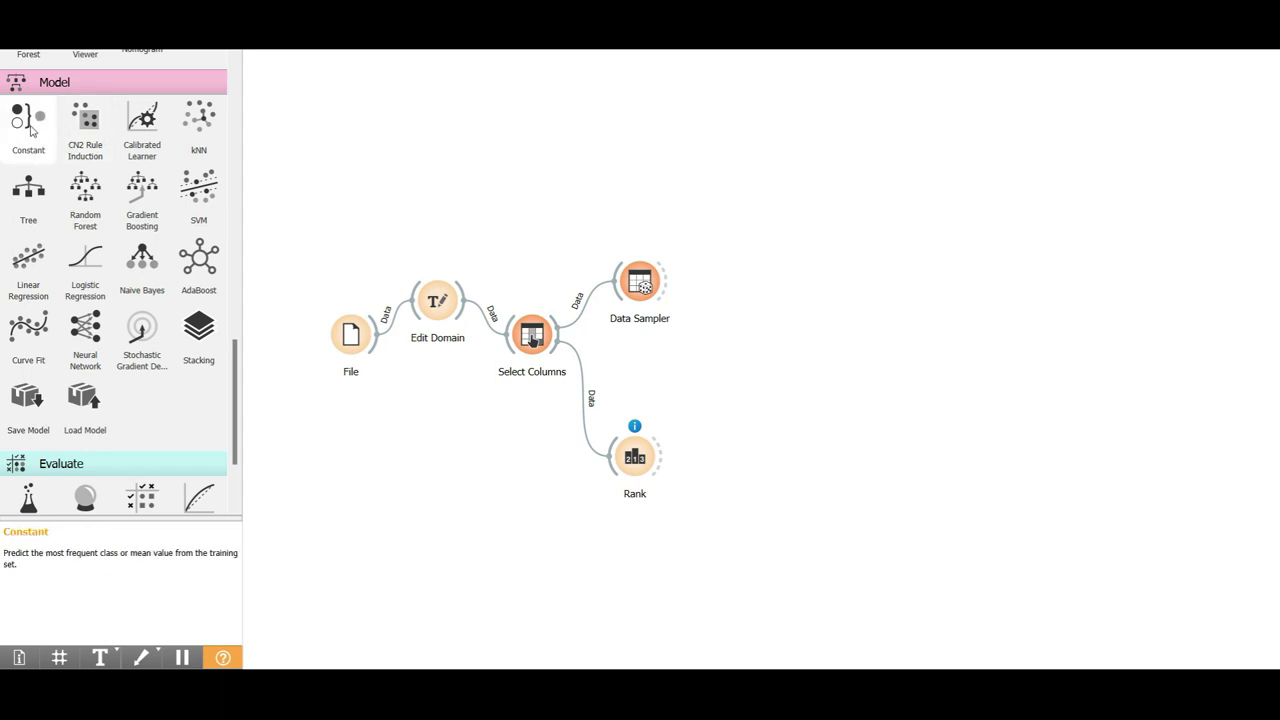
{"action": "left_click", "coordinate": [30, 128]}
{"action": "left_click_drag", "start_coordinate": [775, 280], "coordinate": [556, 177]}
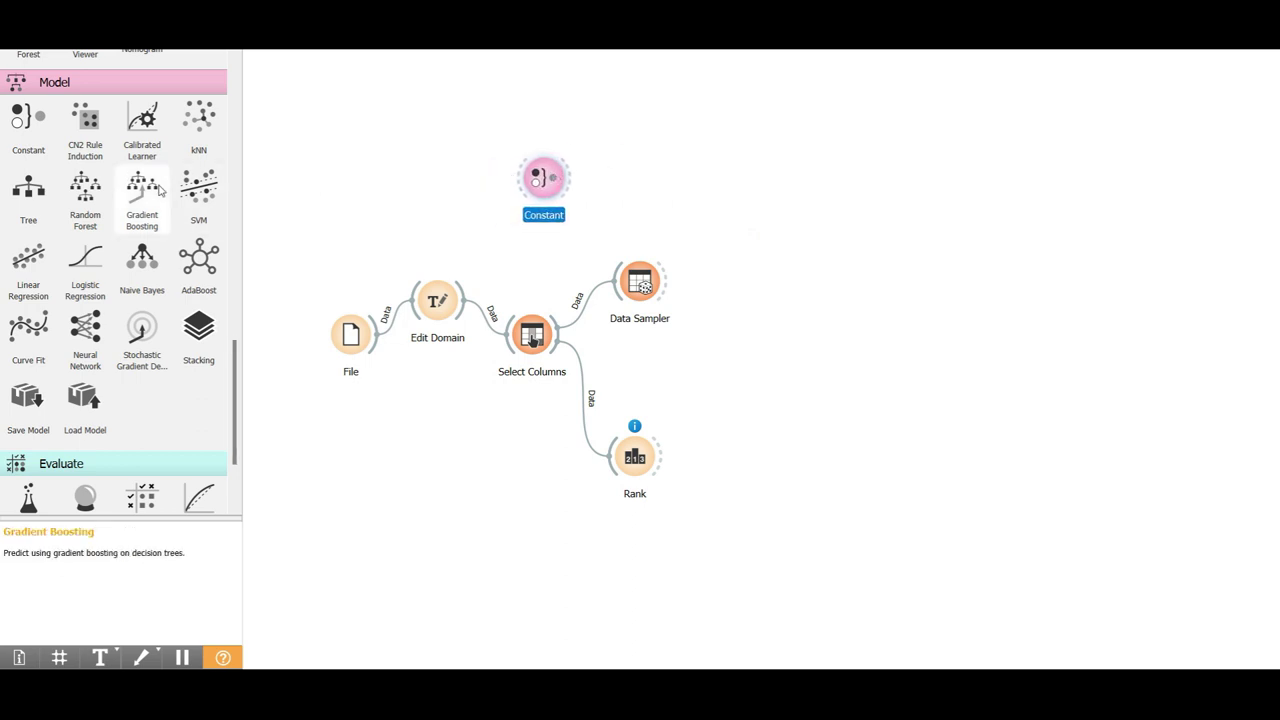
{"action": "left_click", "coordinate": [100, 138]}
{"action": "left_click", "coordinate": [147, 137]}
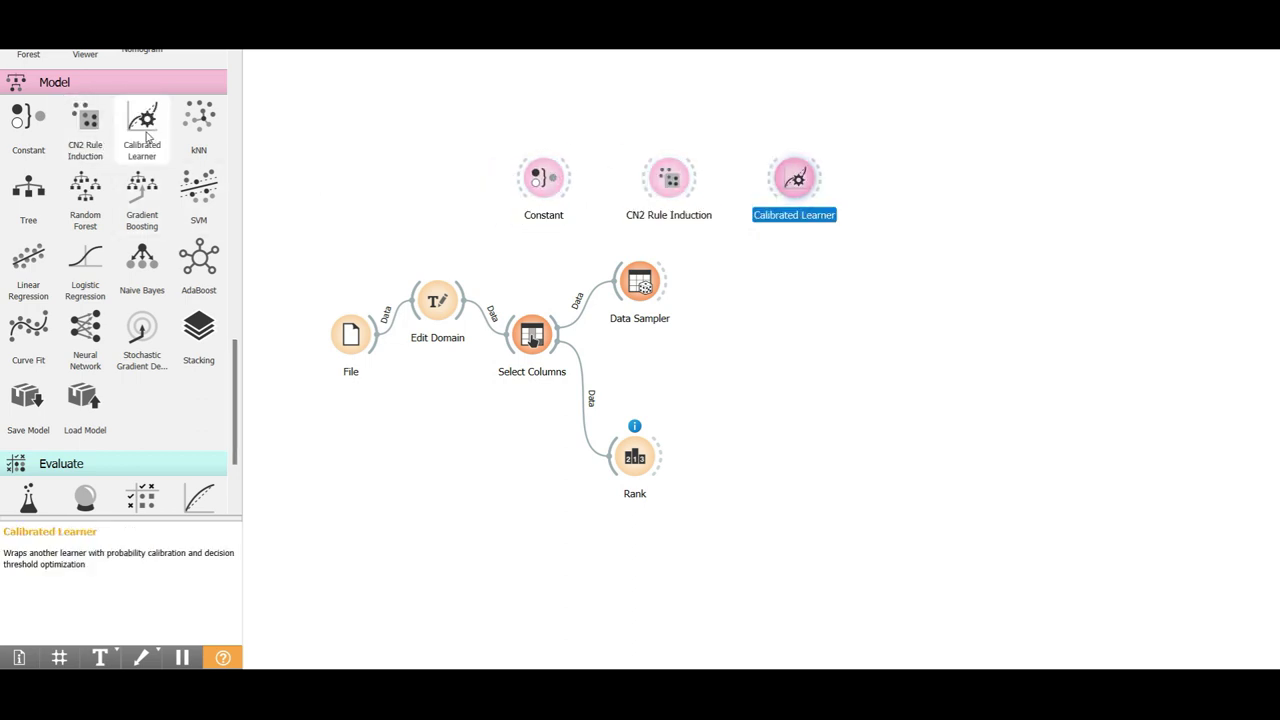
{"action": "left_click", "coordinate": [204, 137]}
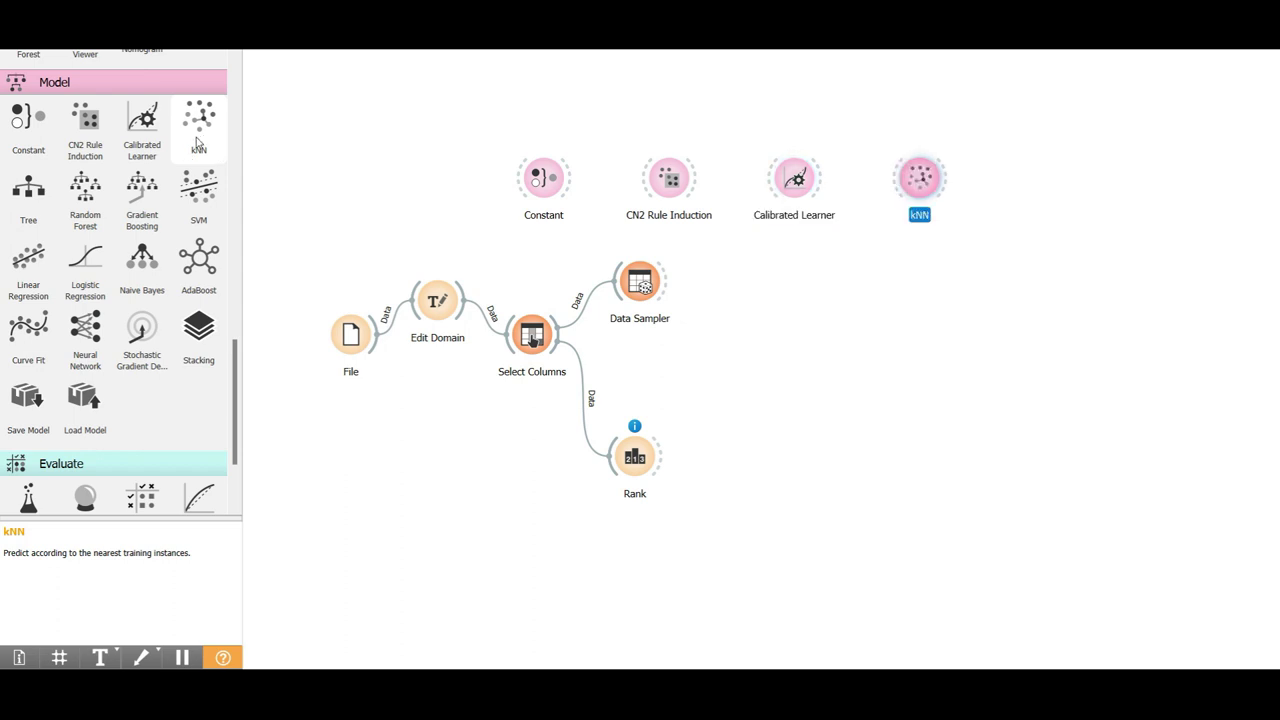
{"action": "left_click", "coordinate": [40, 195]}
{"action": "left_click", "coordinate": [96, 198]}
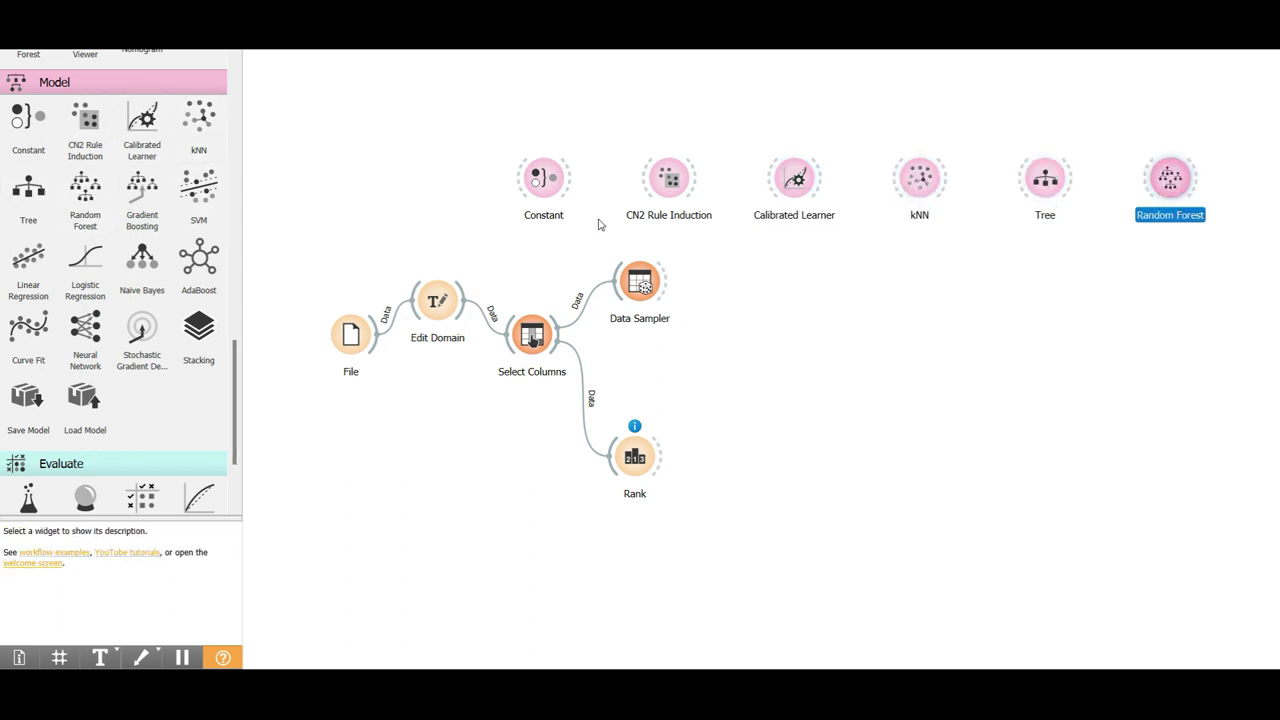
{"action": "key", "text": "ctrl+minus"}
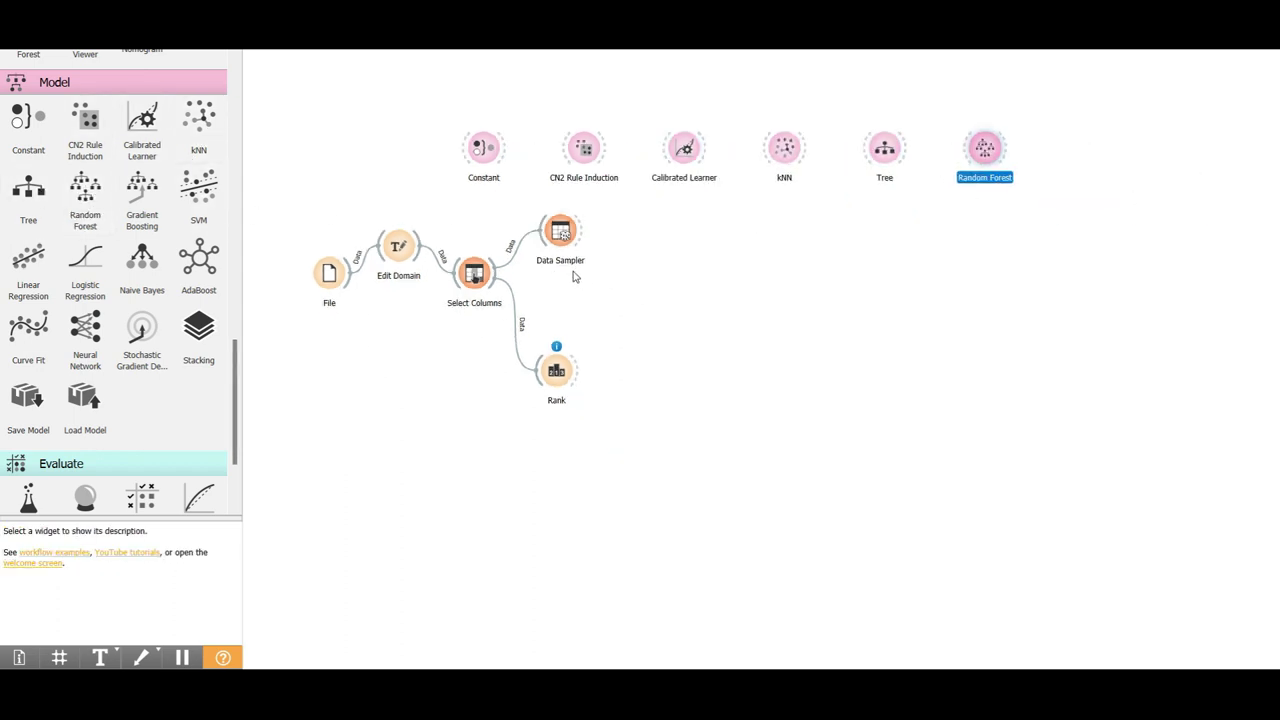
{"action": "key", "text": "ctrl+minus"}
{"action": "key", "text": "ctrl+minus"}
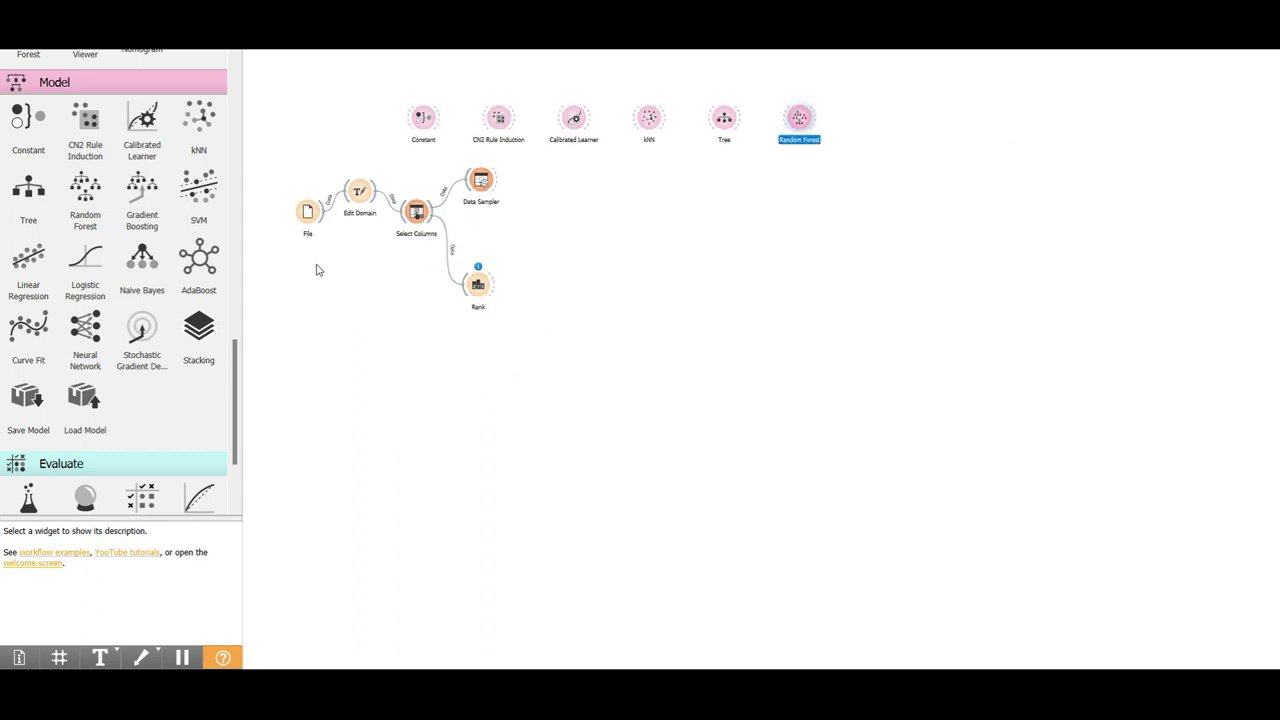
Step: Add Gradient Boosting, SVM, Linear and Logistic Regression, Naive Bayes, AdaBoost, Curve Fit, Neural Network and SGD learners
{"action": "left_click", "coordinate": [141, 196]}
{"action": "left_click", "coordinate": [198, 192]}
{"action": "left_click", "coordinate": [30, 262]}
{"action": "left_click", "coordinate": [85, 262]}
{"action": "left_click", "coordinate": [141, 262]}
{"action": "scroll", "coordinate": [196, 284], "scroll_direction": "down", "scroll_amount": 2}
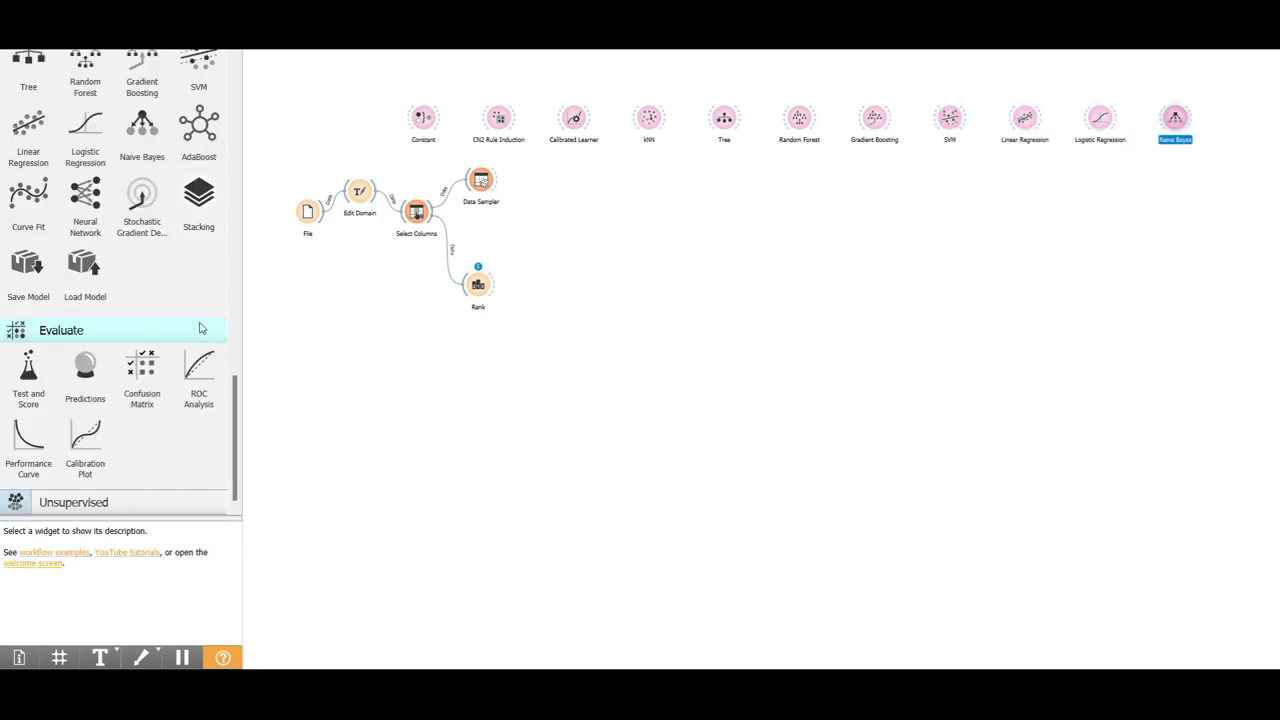
{"action": "scroll", "coordinate": [199, 194], "scroll_direction": "up", "scroll_amount": 1}
{"action": "left_click", "coordinate": [198, 192]}
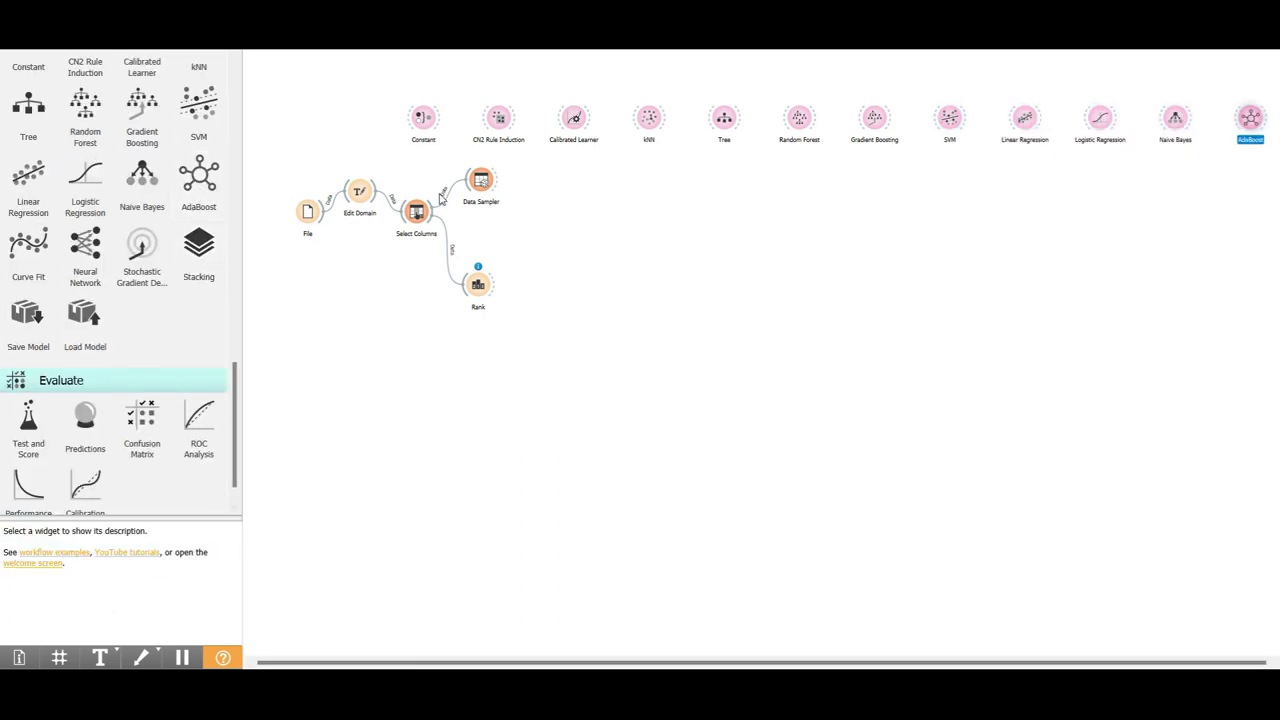
{"action": "scroll", "coordinate": [929, 277], "scroll_direction": "down", "scroll_amount": 2}
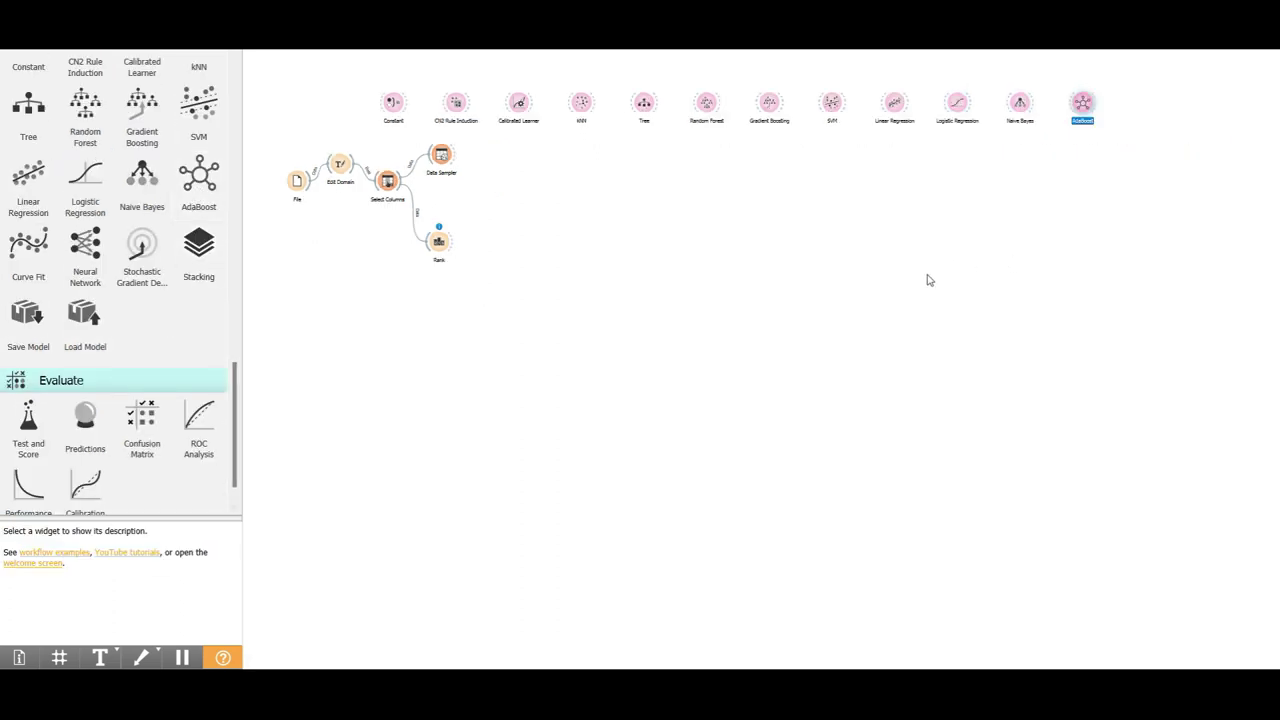
{"action": "left_click", "coordinate": [38, 256]}
{"action": "left_click", "coordinate": [87, 255]}
{"action": "left_click", "coordinate": [145, 255]}
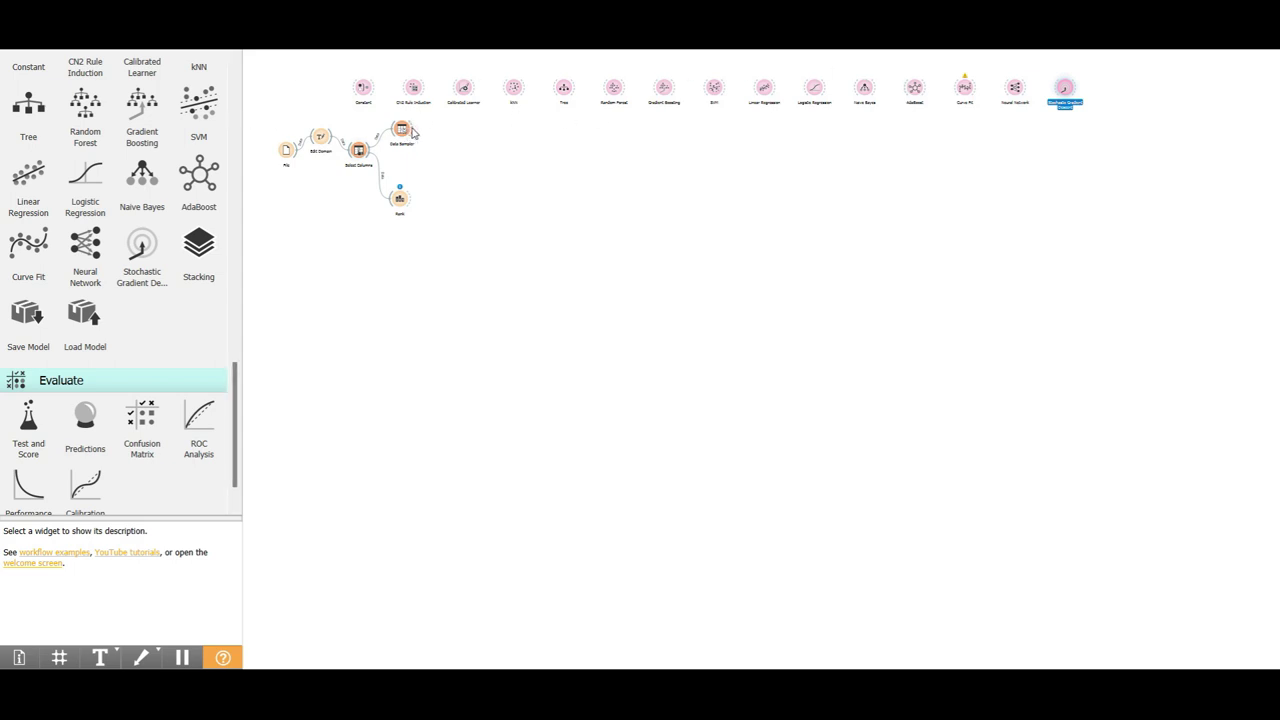
Step: Link Data Sampler's output to Constant, CN2 Rule Induction and Calibrated Learner
{"action": "left_click_drag", "start_coordinate": [410, 132], "coordinate": [350, 100]}
{"action": "key", "text": "ctrl+plus"}
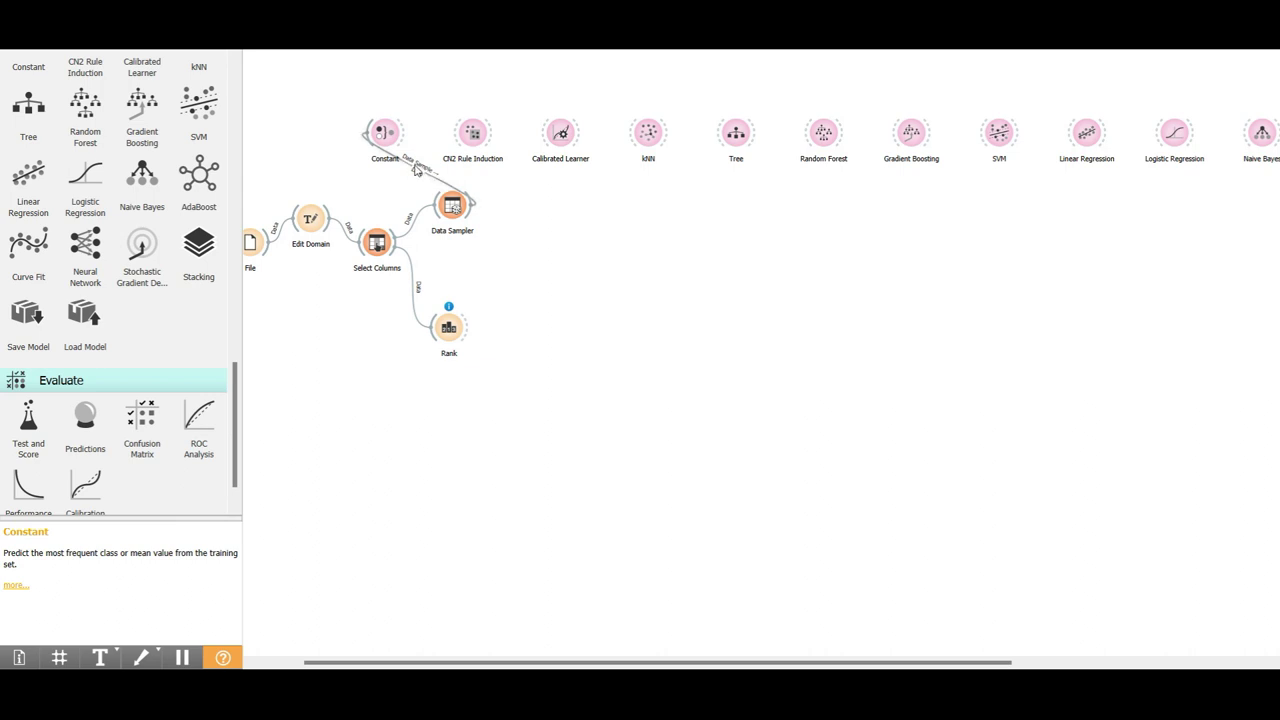
{"action": "key", "text": "ctrl+minus"}
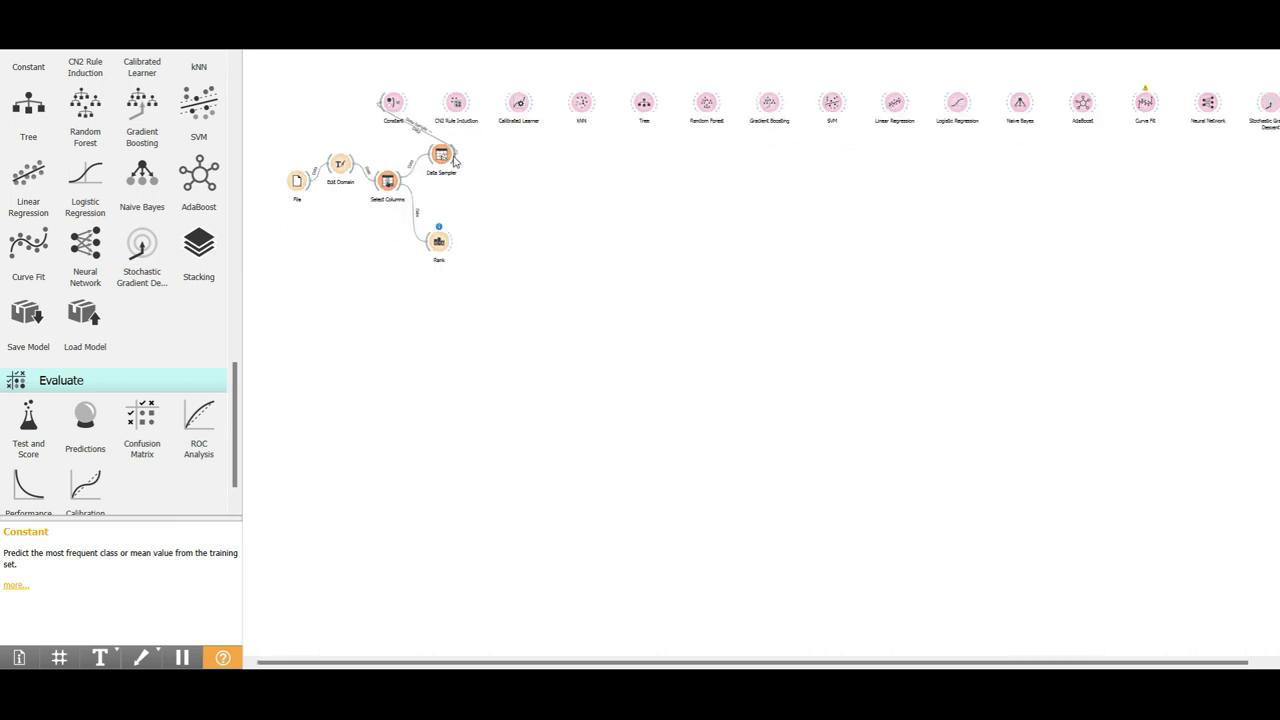
{"action": "left_click_drag", "start_coordinate": [453, 160], "coordinate": [455, 103]}
{"action": "left_click_drag", "start_coordinate": [455, 158], "coordinate": [517, 110]}
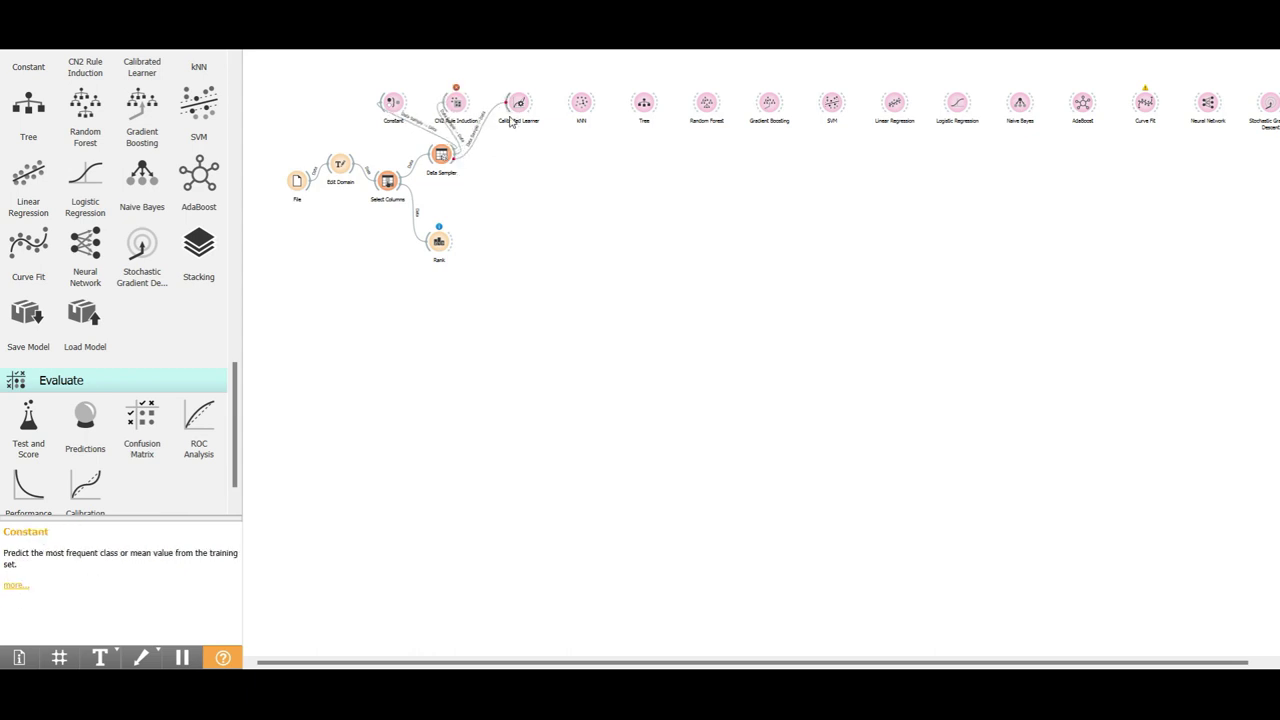
Step: Delete the CN2 Rule Induction node along with its link
{"action": "double_click", "coordinate": [457, 99]}
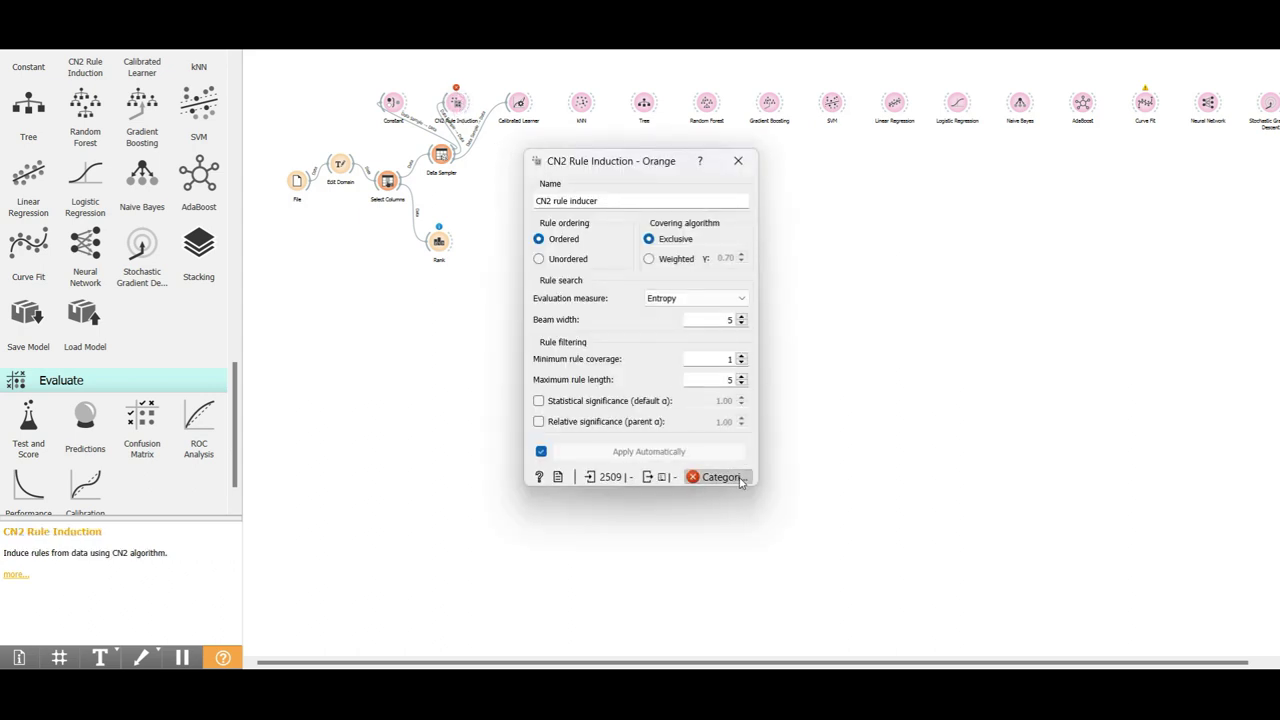
{"action": "left_click", "coordinate": [738, 160]}
{"action": "left_click", "coordinate": [457, 105]}
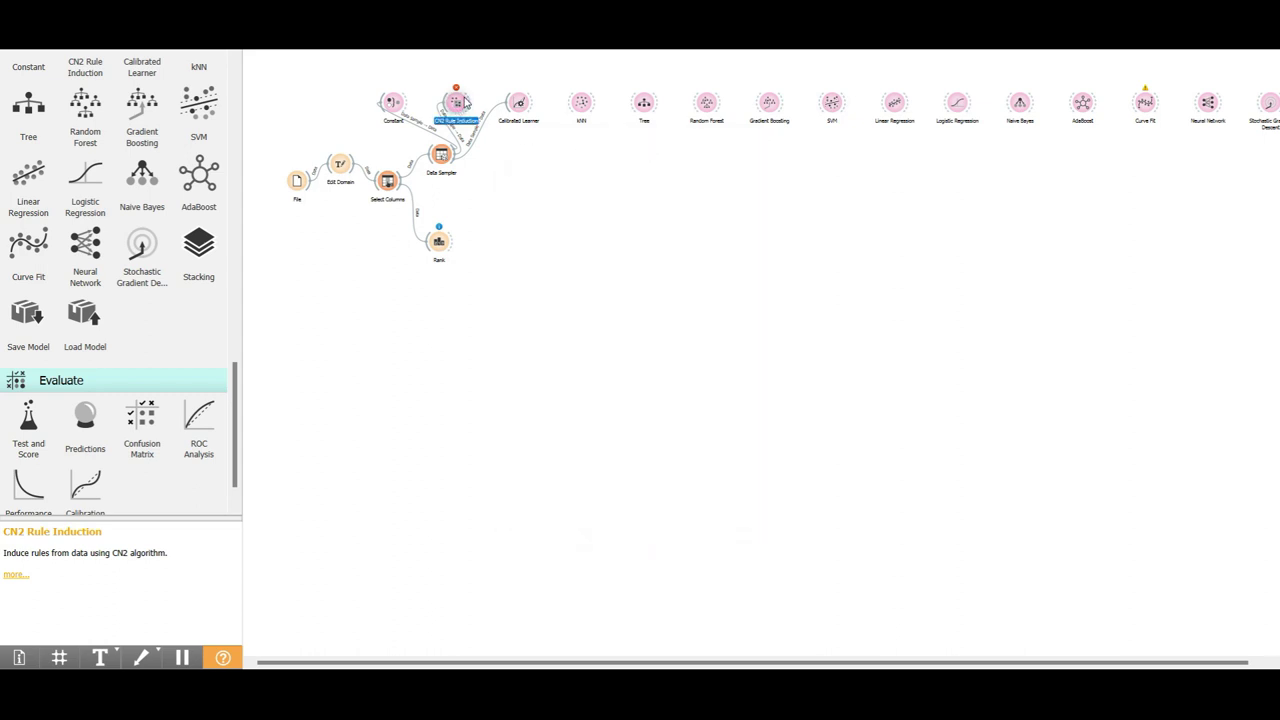
{"action": "key", "text": "Delete"}
Step: Link Data Sampler to kNN, Tree, Random Forest, SVM, Linear Regression and Logistic Regression
{"action": "left_click_drag", "start_coordinate": [397, 103], "coordinate": [427, 94]}
{"action": "left_click_drag", "start_coordinate": [519, 119], "coordinate": [497, 111]}
{"action": "left_click_drag", "start_coordinate": [456, 155], "coordinate": [557, 103]}
{"action": "left_click_drag", "start_coordinate": [456, 155], "coordinate": [640, 106]}
{"action": "left_click_drag", "start_coordinate": [456, 155], "coordinate": [700, 104]}
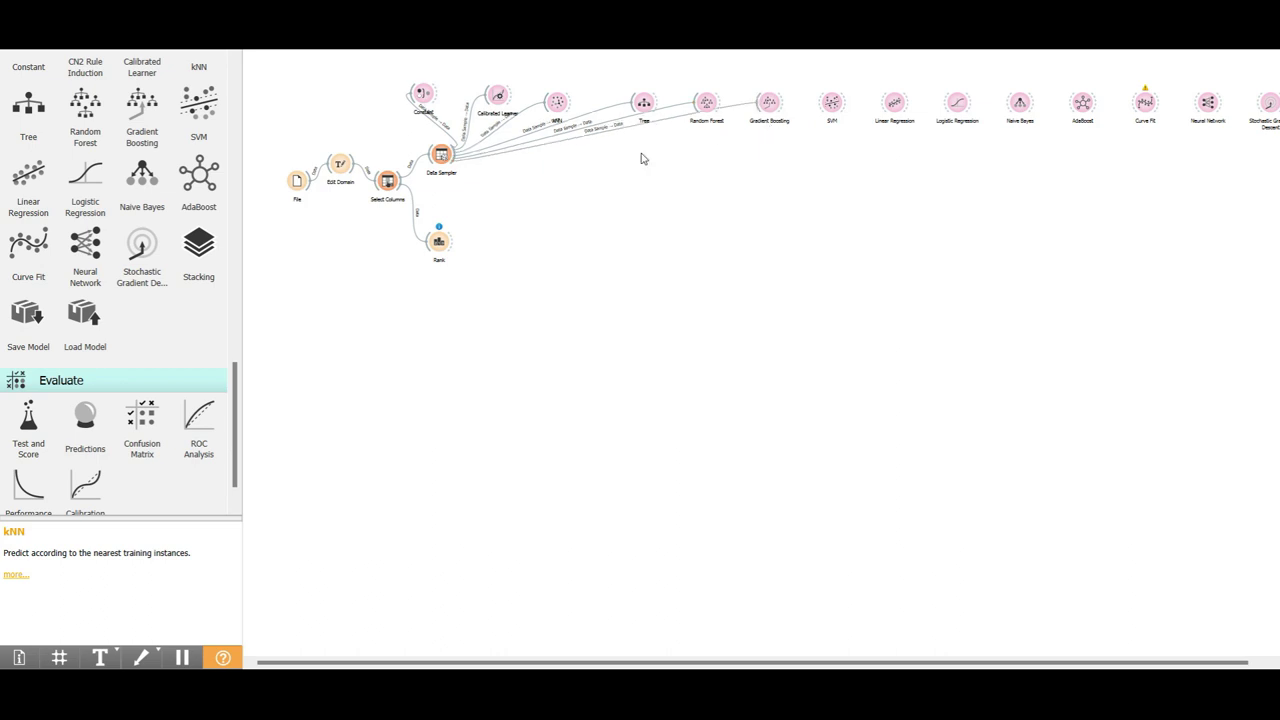
{"action": "left_click_drag", "start_coordinate": [456, 155], "coordinate": [830, 108]}
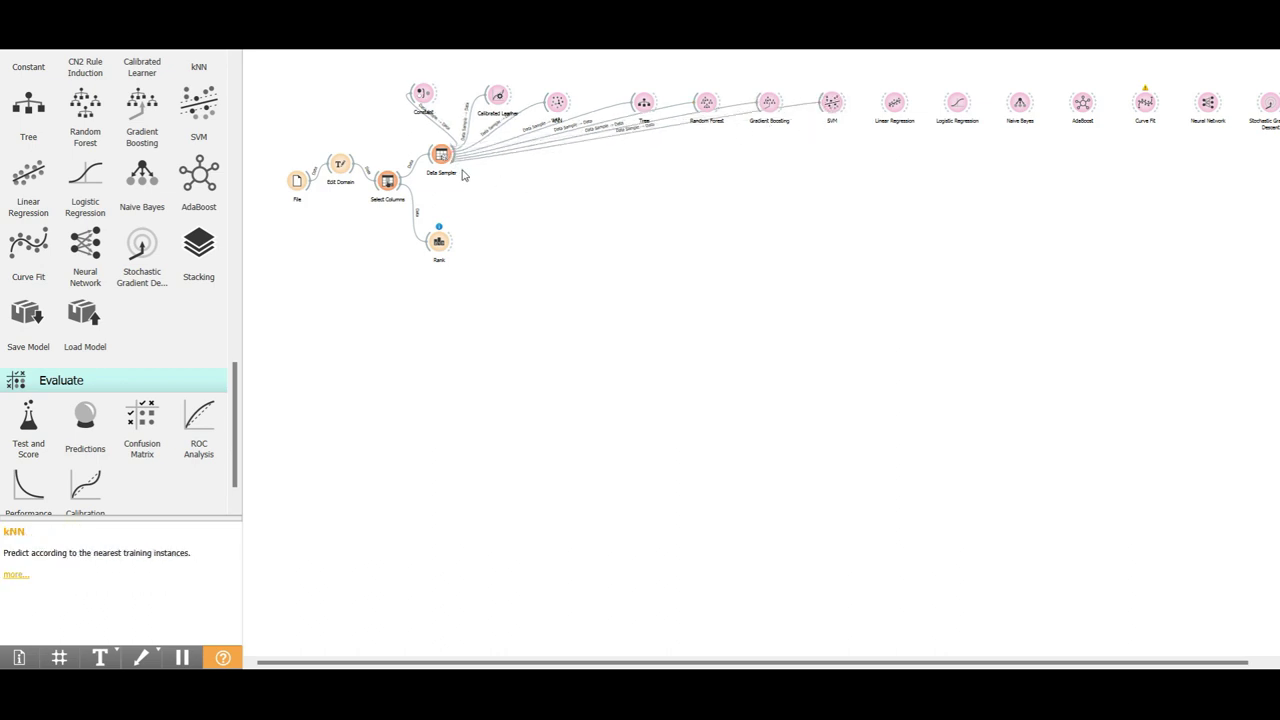
{"action": "left_click_drag", "start_coordinate": [456, 155], "coordinate": [752, 138]}
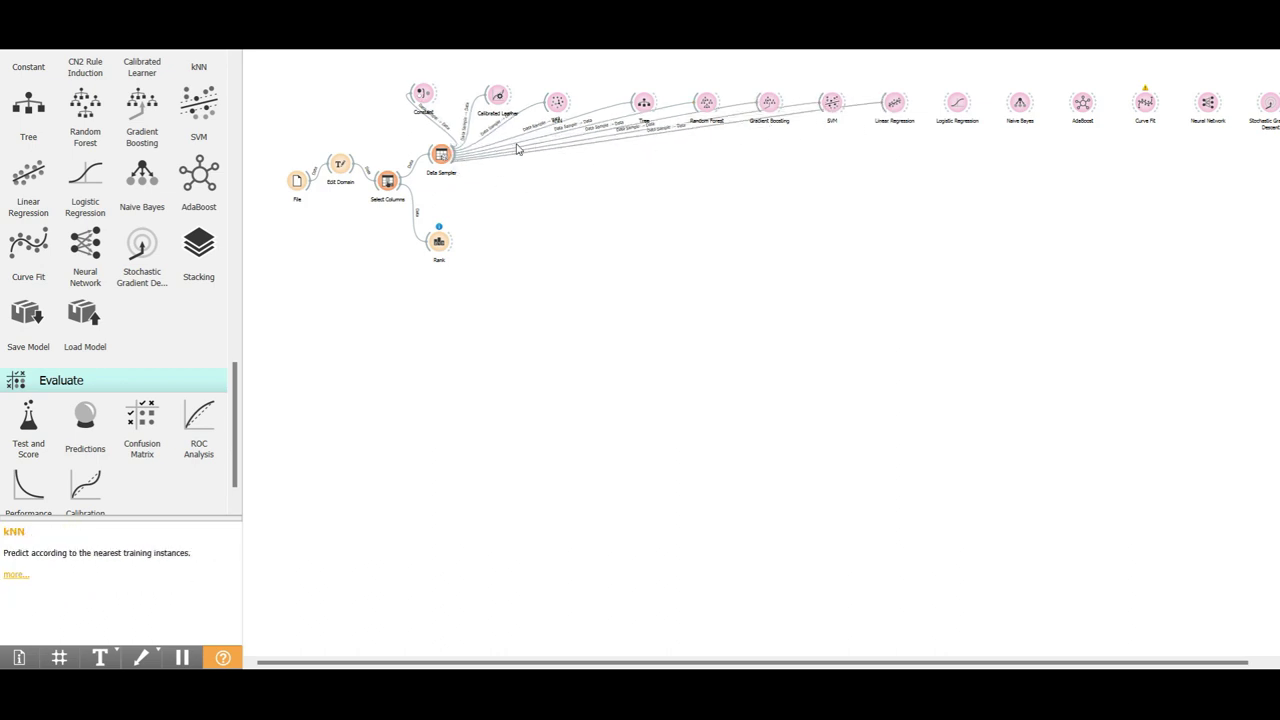
{"action": "left_click_drag", "start_coordinate": [452, 156], "coordinate": [952, 118]}
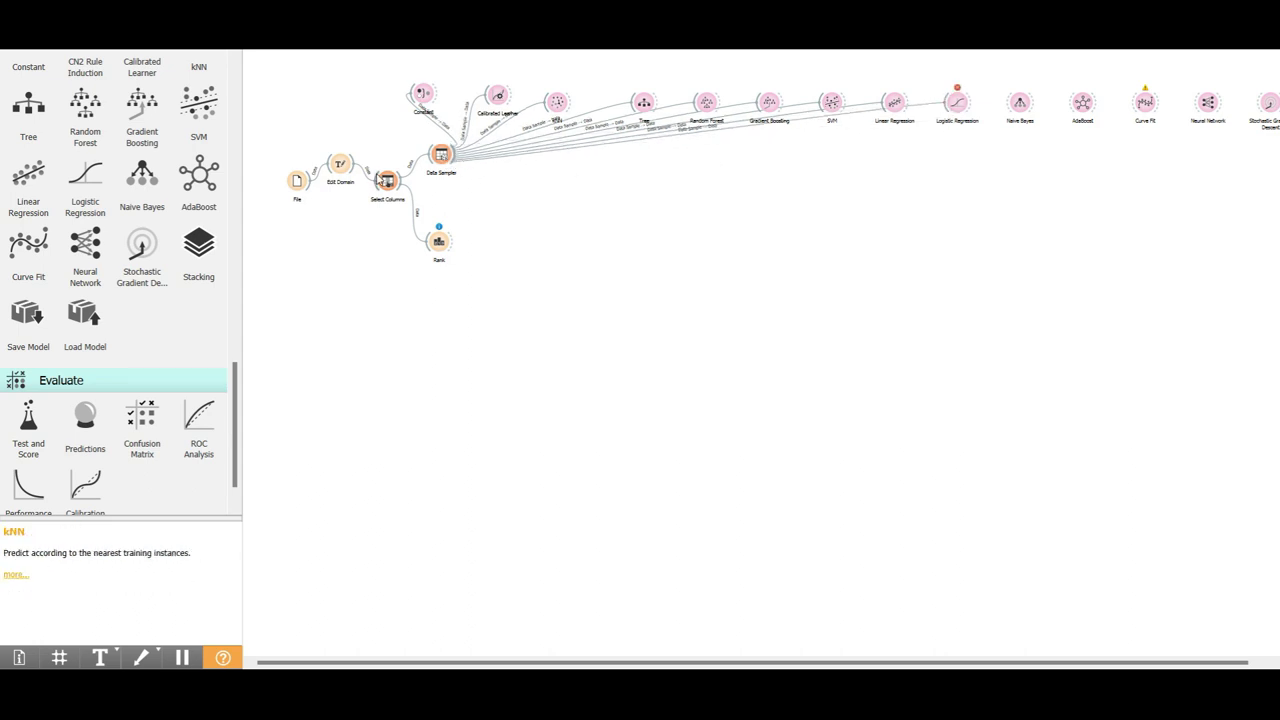
{"action": "left_click_drag", "start_coordinate": [452, 155], "coordinate": [1003, 118]}
Step: Delete Logistic Regression and Naive Bayes, then link Data Sampler to AdaBoost
{"action": "left_click_drag", "start_coordinate": [937, 63], "coordinate": [1040, 160]}
{"action": "key", "text": "Delete"}
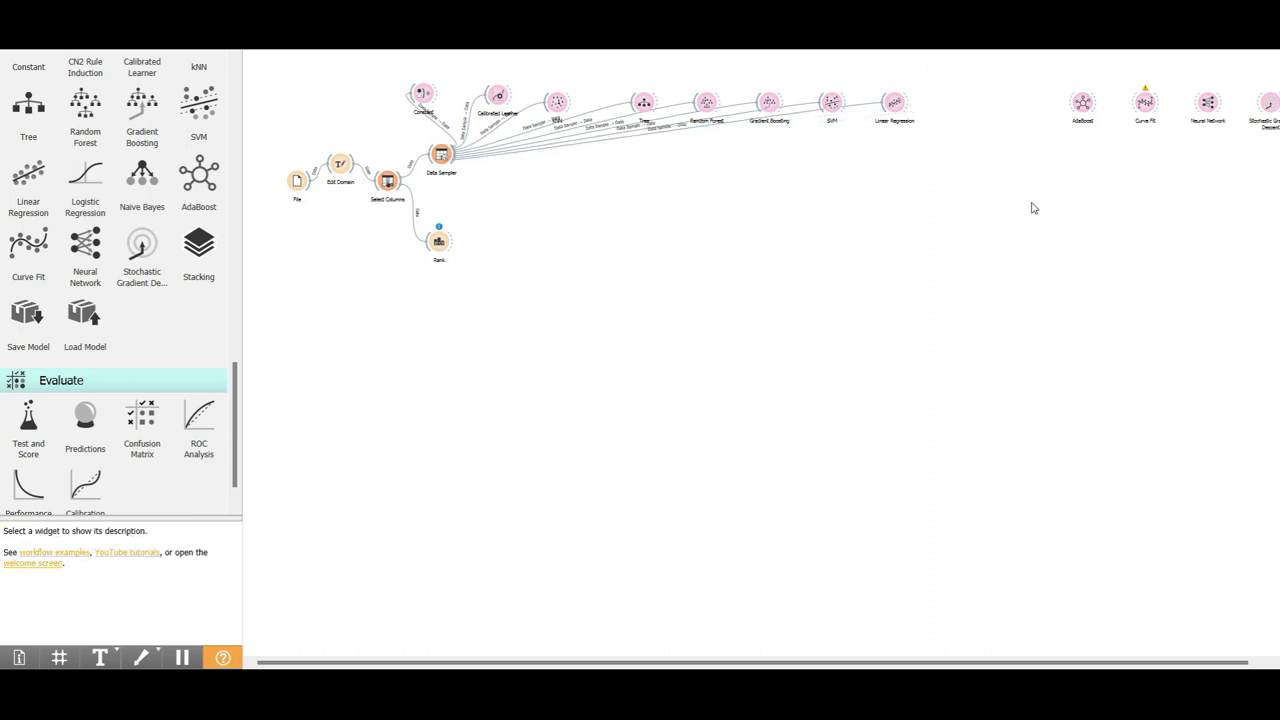
{"action": "left_click_drag", "start_coordinate": [458, 164], "coordinate": [965, 124]}
Step: Move Curve Fit, Neural Network and Stochastic Gradient Descent down and link Data Sampler to each
{"action": "scroll", "coordinate": [865, 192], "scroll_direction": "down", "scroll_amount": 1}
{"action": "left_click_drag", "start_coordinate": [1129, 120], "coordinate": [960, 76]}
{"action": "left_click_drag", "start_coordinate": [955, 90], "coordinate": [603, 150]}
{"action": "key", "text": "Escape"}
{"action": "left_click_drag", "start_coordinate": [960, 93], "coordinate": [586, 142]}
{"action": "scroll", "coordinate": [354, 123], "scroll_direction": "up", "scroll_amount": 3}
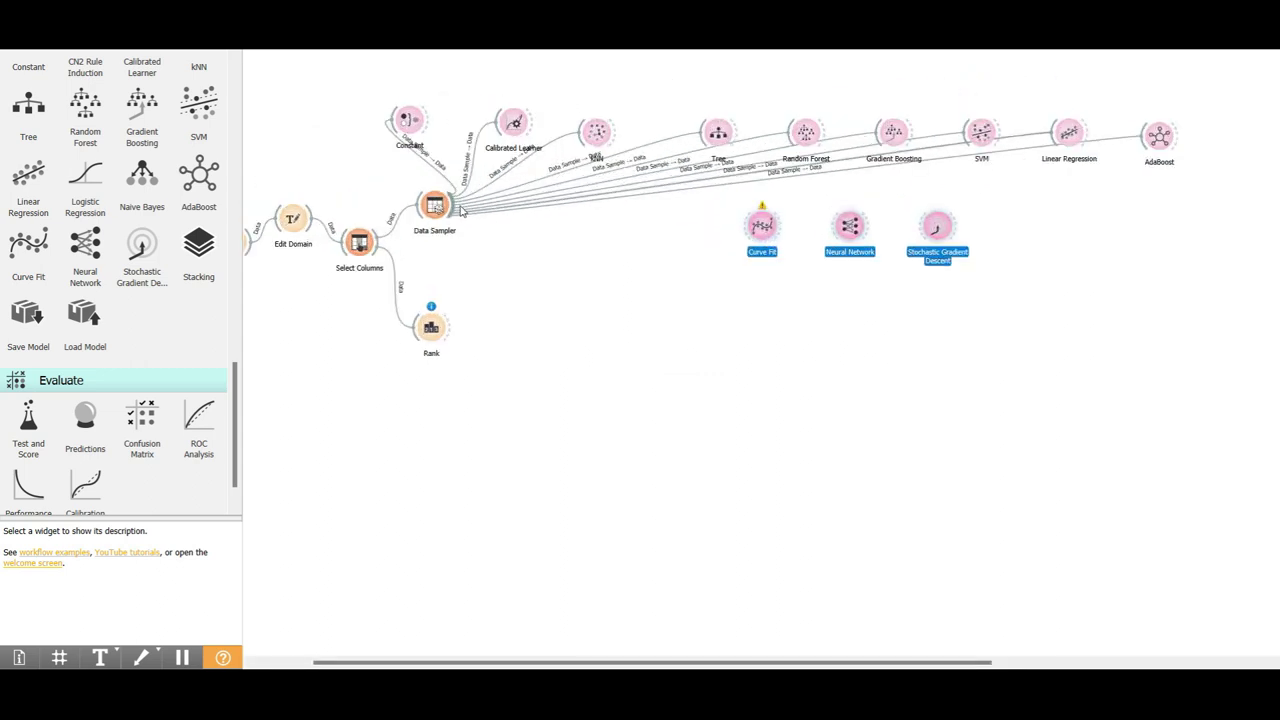
{"action": "left_click_drag", "start_coordinate": [455, 208], "coordinate": [745, 238]}
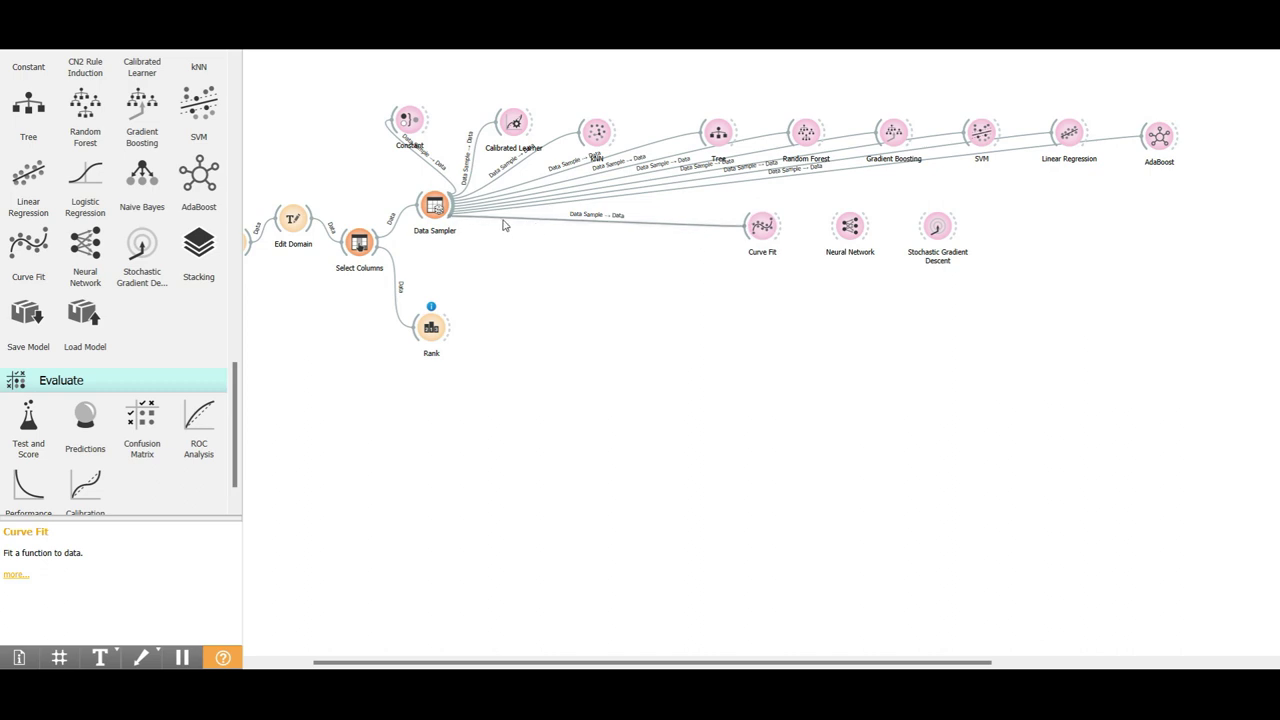
{"action": "left_click_drag", "start_coordinate": [452, 207], "coordinate": [840, 230]}
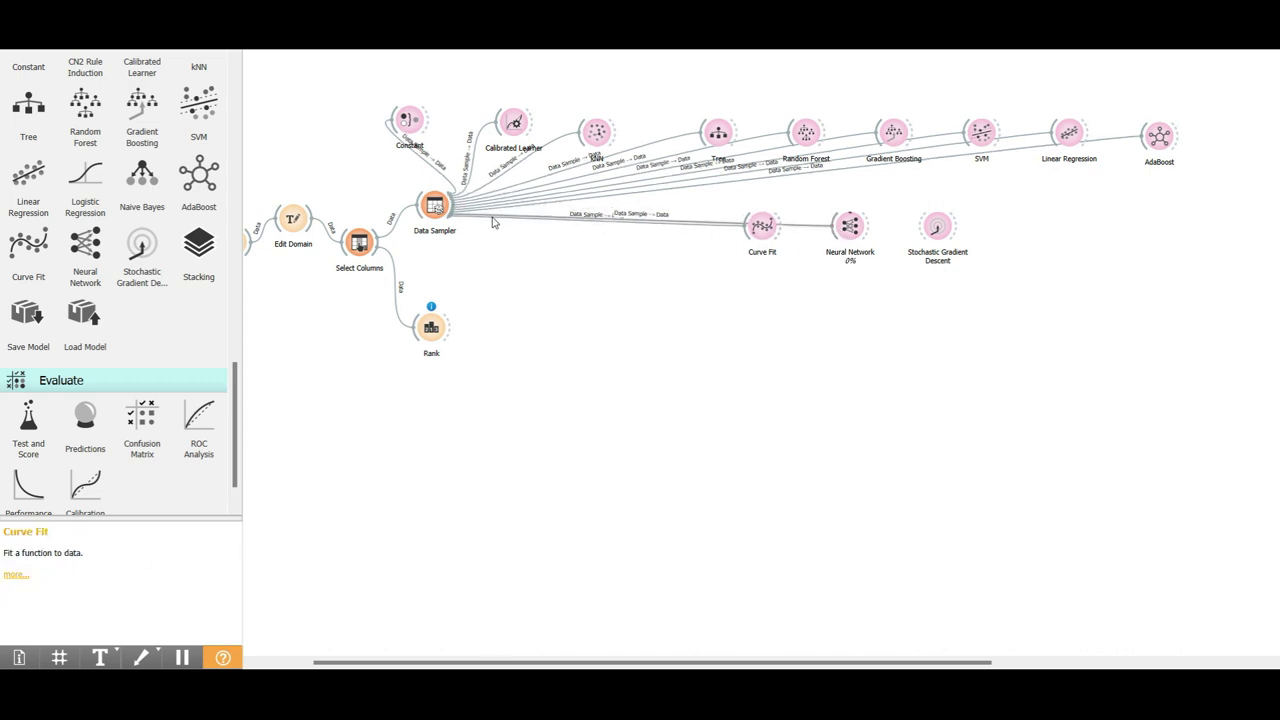
{"action": "left_click_drag", "start_coordinate": [452, 207], "coordinate": [930, 226]}
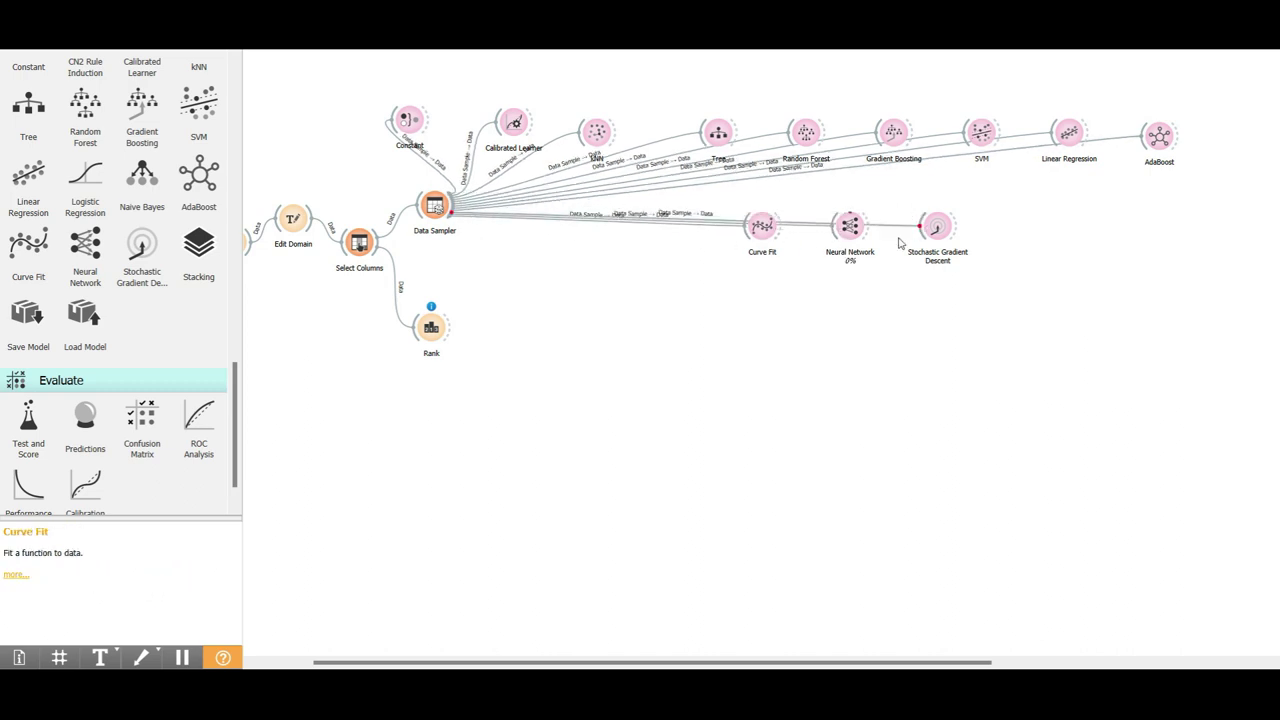
{"action": "key", "text": "ctrl+minus"}
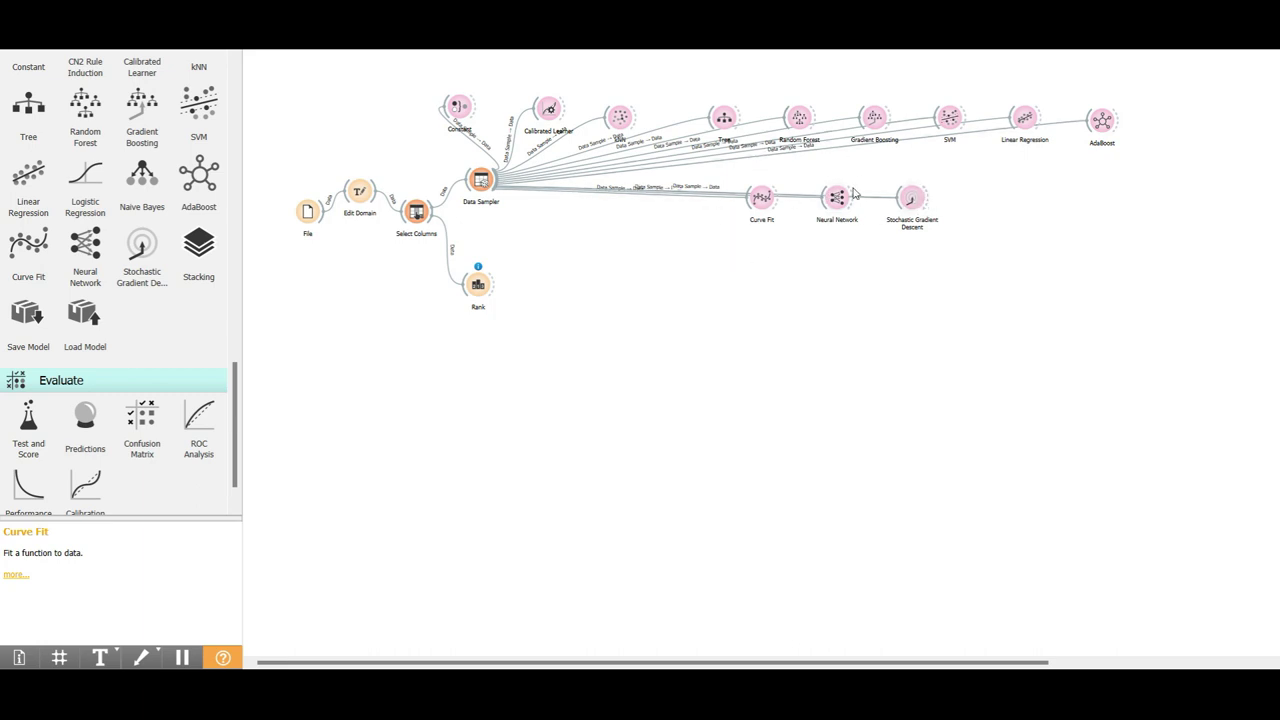
Step: Add a Test and Score widget linked from the Constant learner
{"action": "left_click_drag", "start_coordinate": [470, 107], "coordinate": [688, 254]}
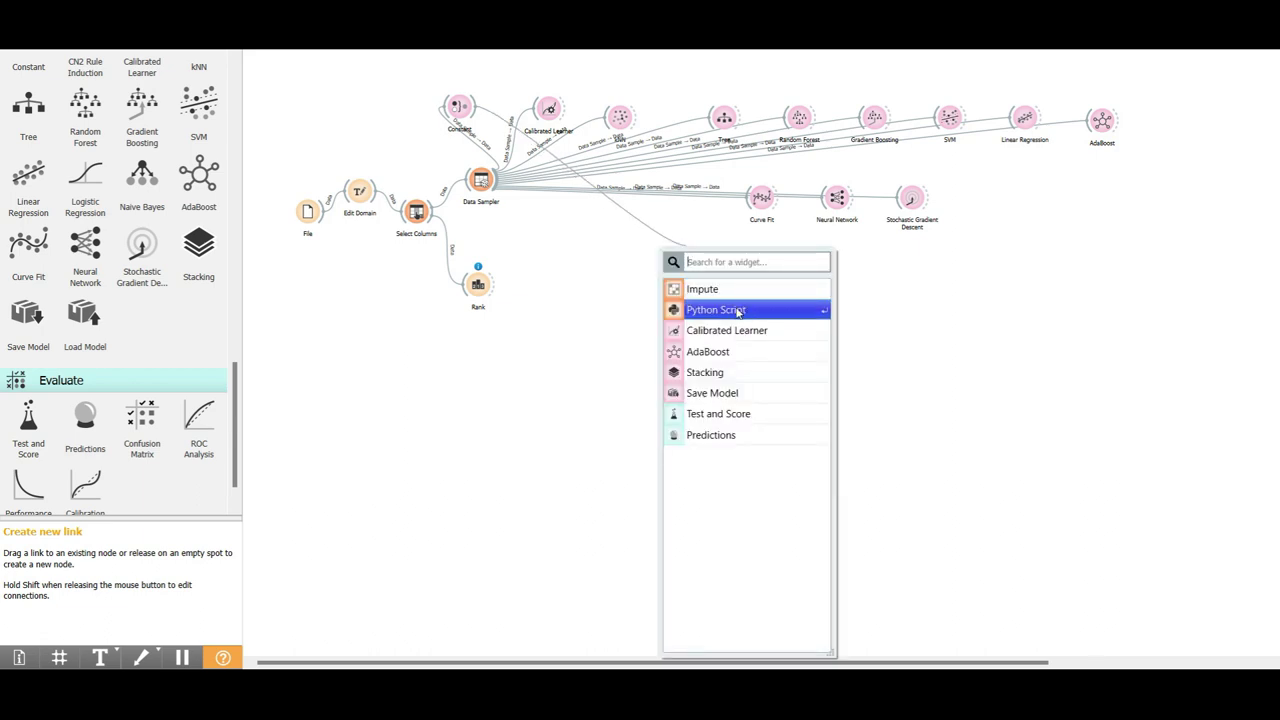
{"action": "left_click", "coordinate": [735, 414]}
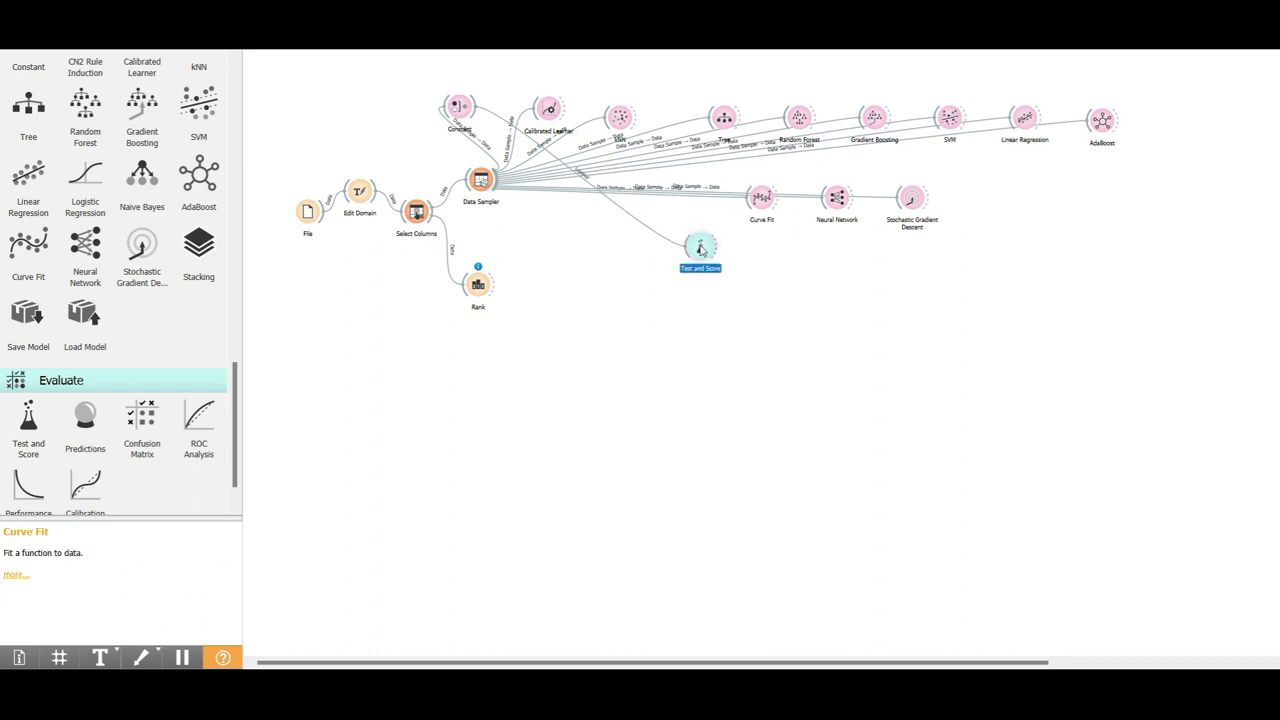
{"action": "left_click_drag", "start_coordinate": [708, 257], "coordinate": [703, 249]}
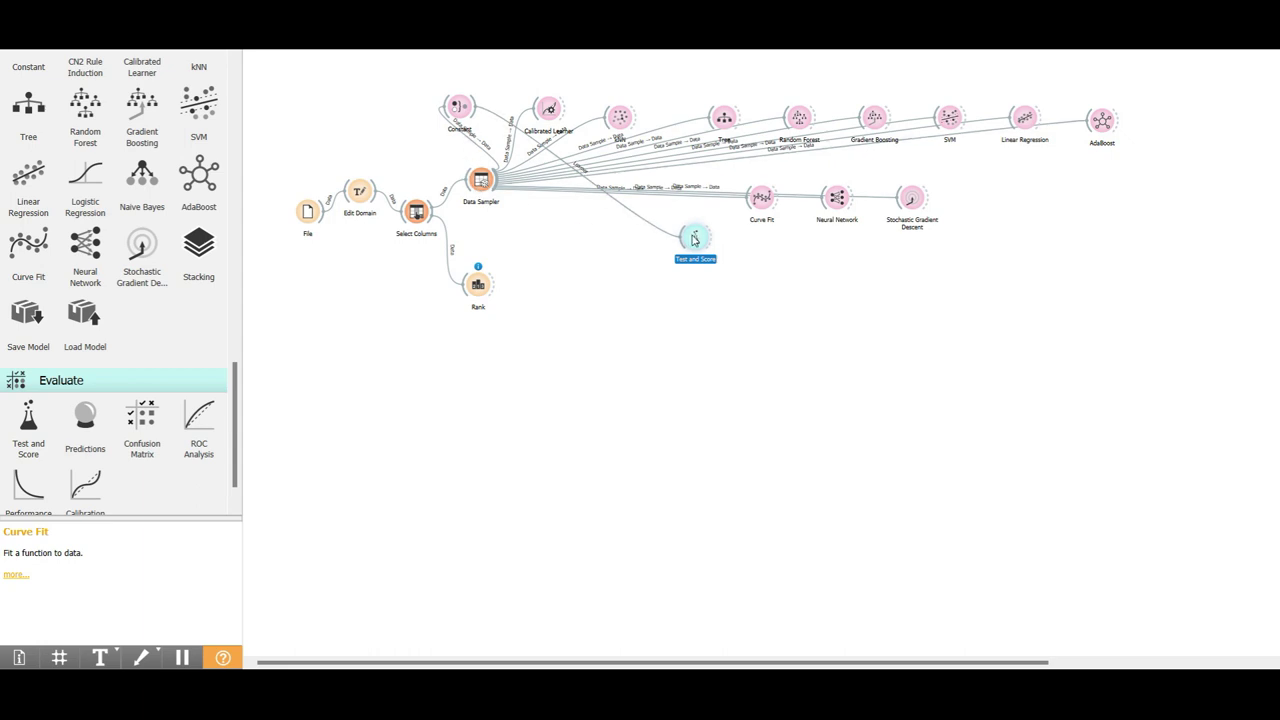
{"action": "double_click", "coordinate": [693, 239]}
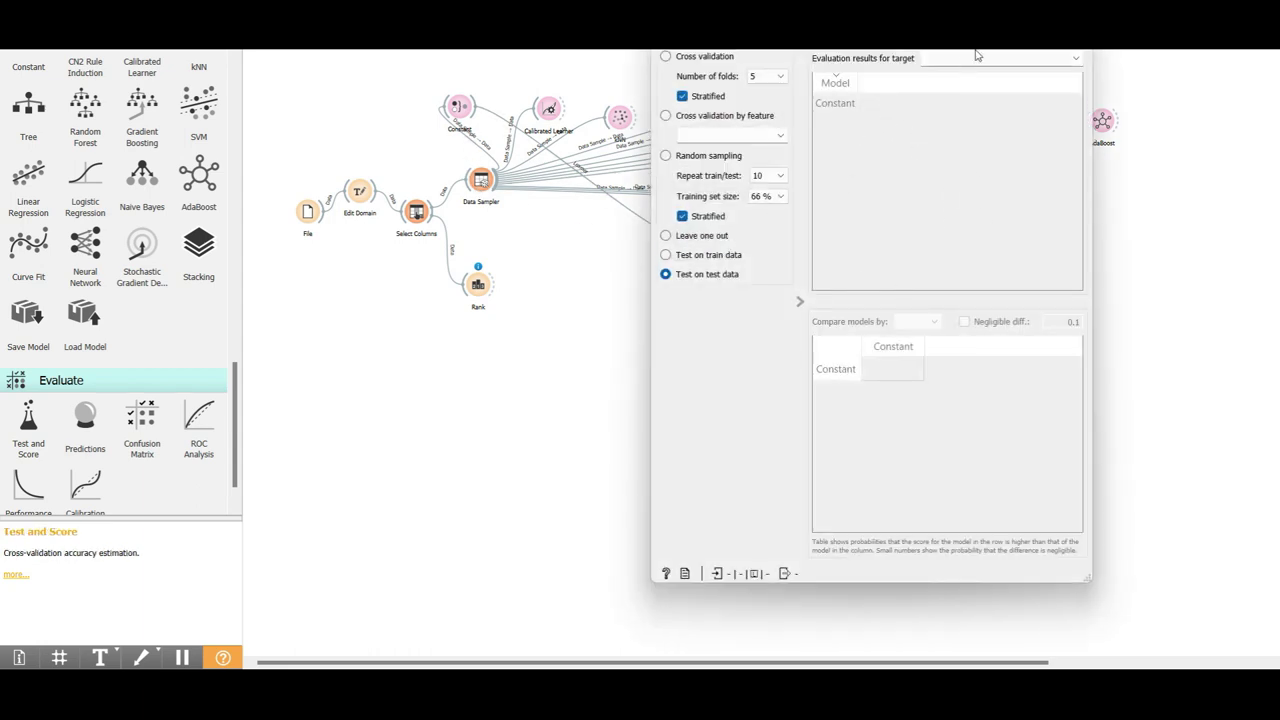
{"action": "left_click", "coordinate": [1089, 37]}
Step: Feed Data Sampler into Test and Score and switch evaluation to Cross validation
{"action": "left_click_drag", "start_coordinate": [495, 192], "coordinate": [683, 248]}
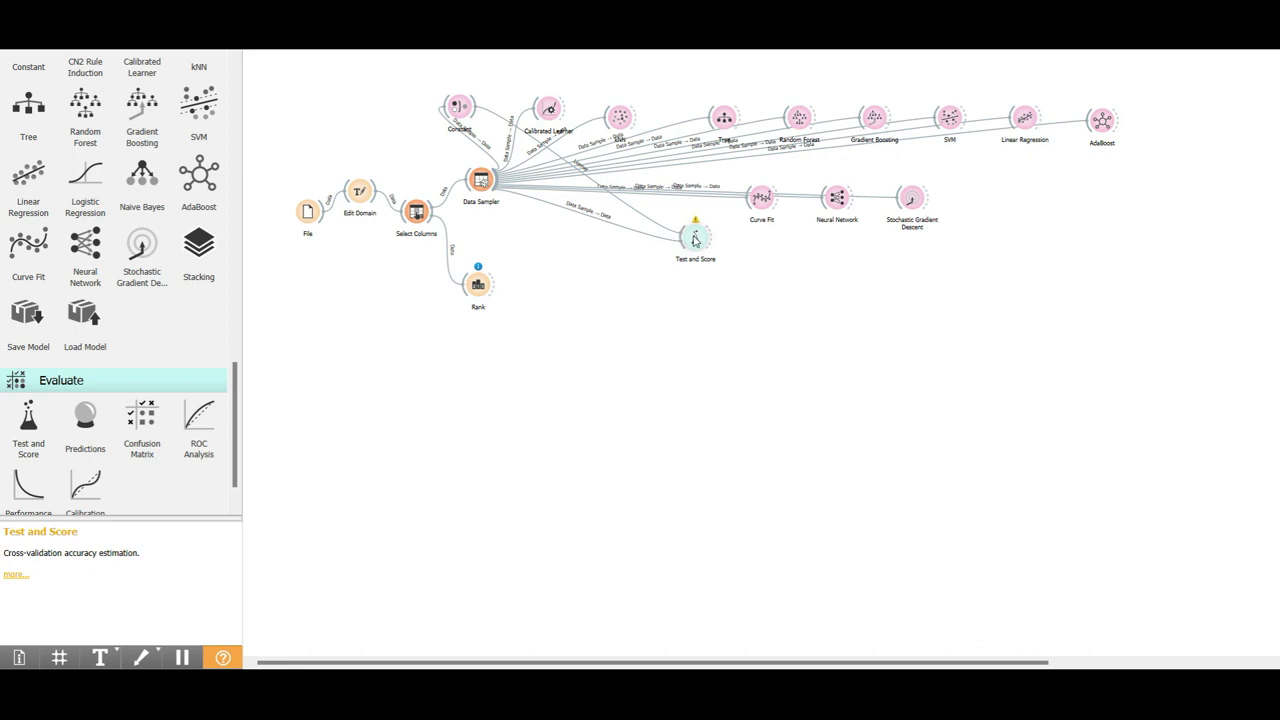
{"action": "double_click", "coordinate": [694, 240]}
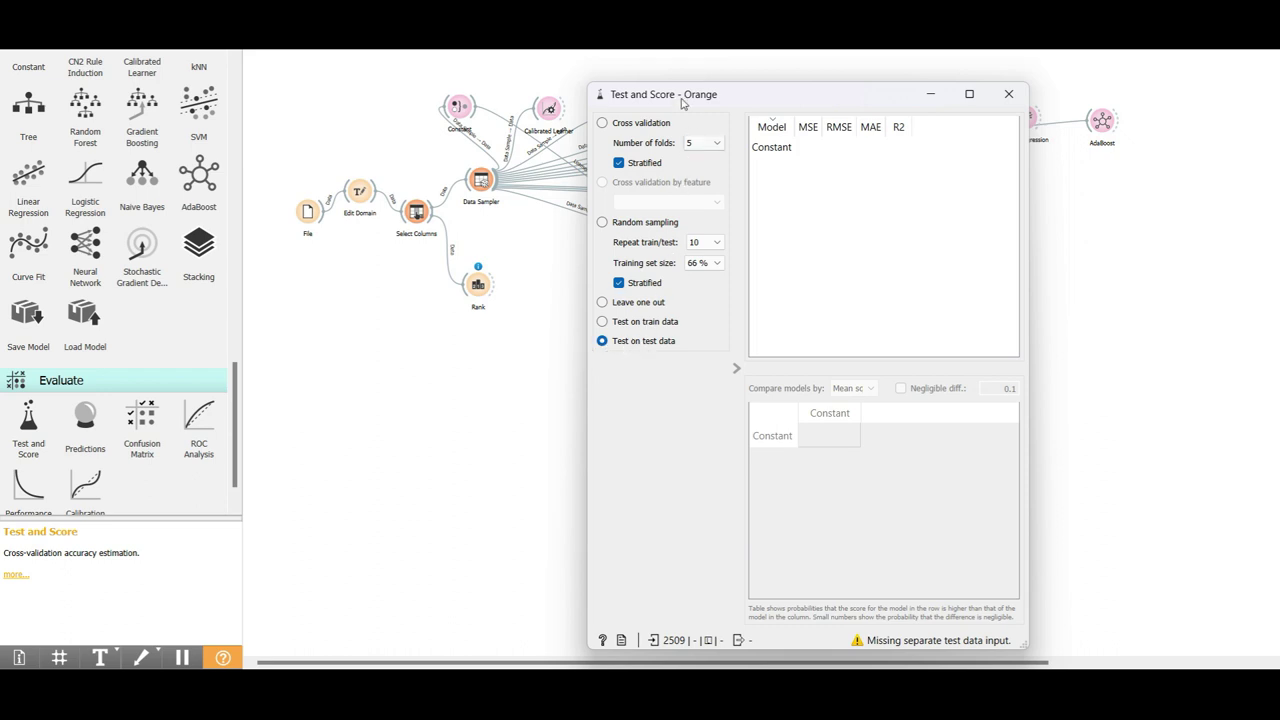
{"action": "left_click_drag", "start_coordinate": [683, 103], "coordinate": [787, 93]}
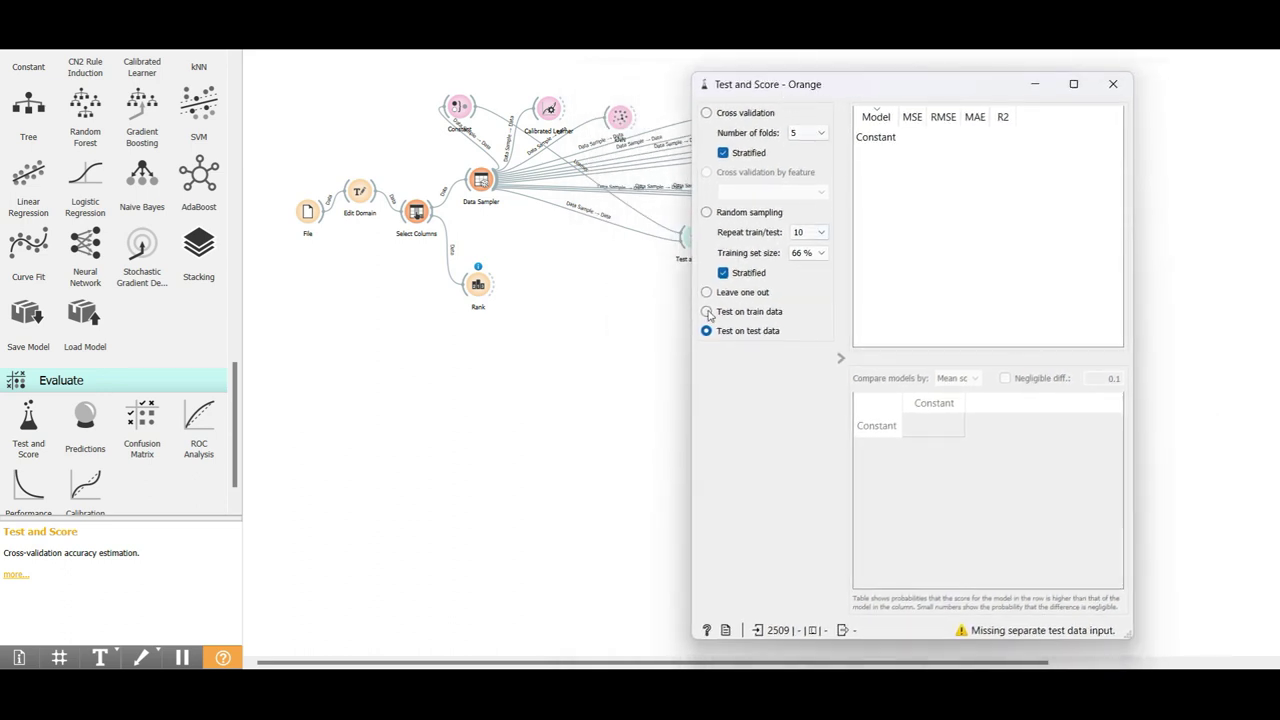
{"action": "left_click", "coordinate": [707, 114]}
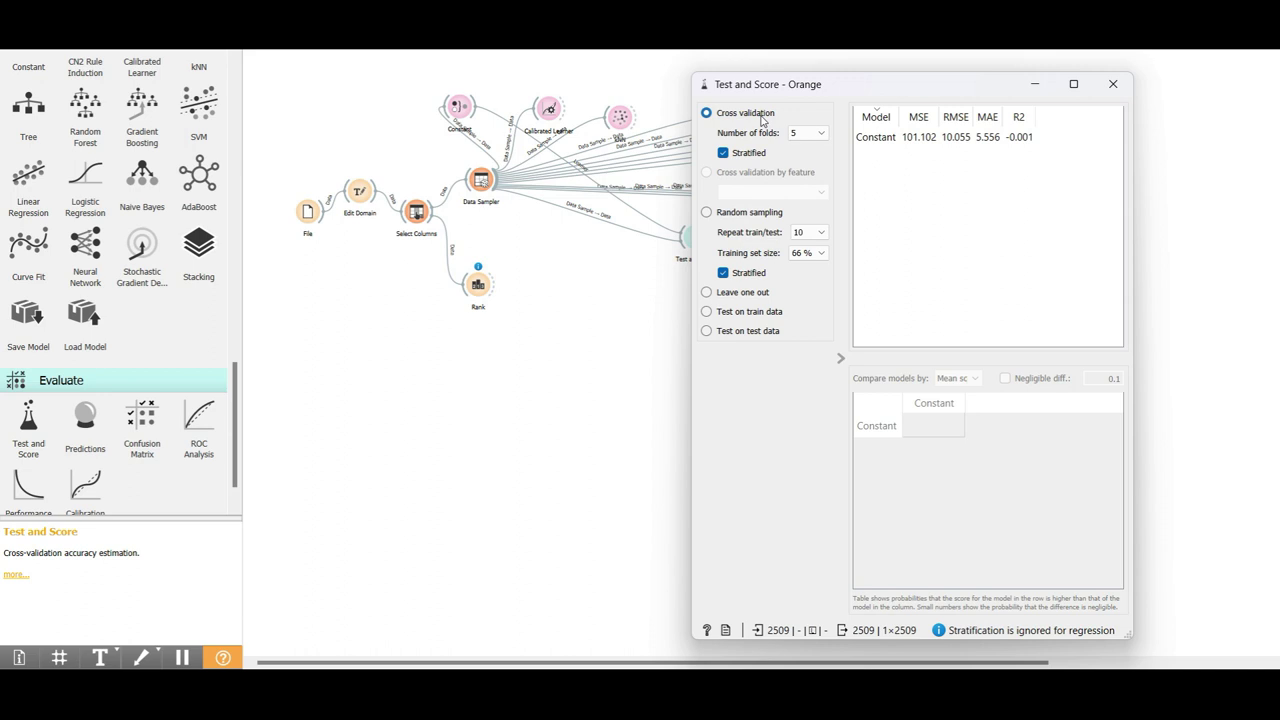
{"action": "left_click", "coordinate": [1113, 84]}
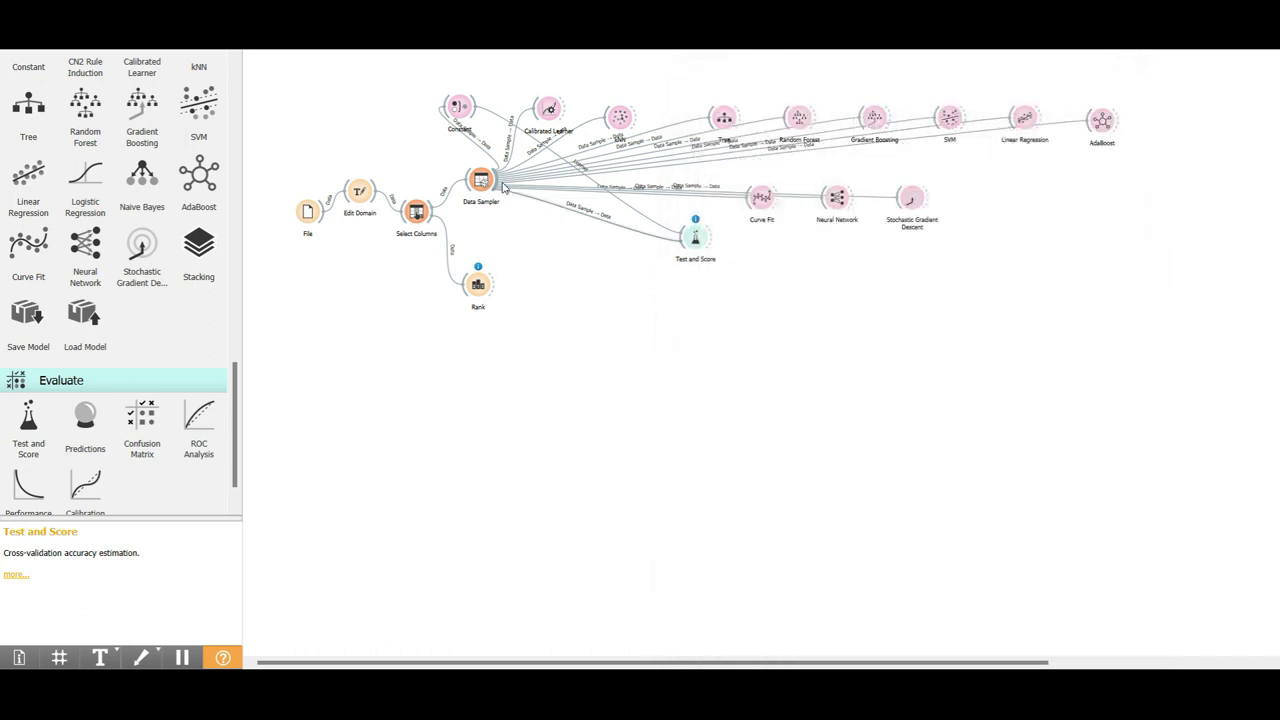
{"action": "left_click_drag", "start_coordinate": [512, 212], "coordinate": [685, 237]}
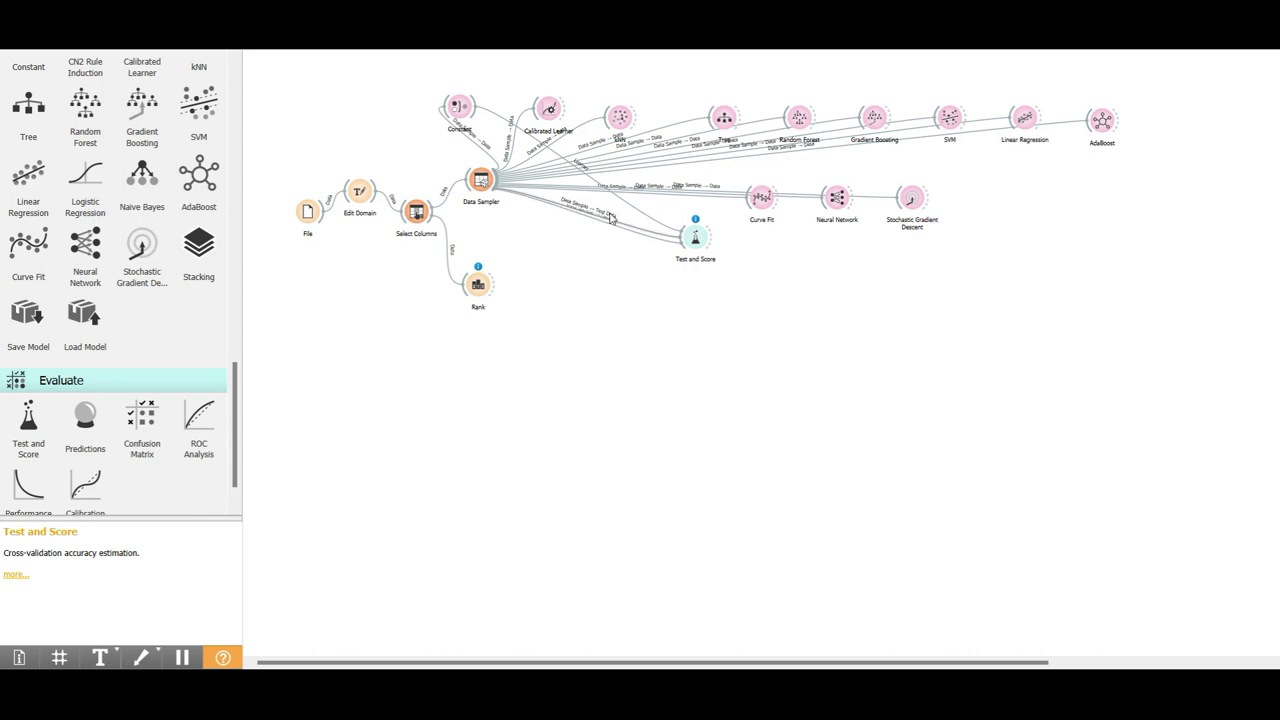
Step: Route Data Sampler's Remaining Data to Test and Score's Test Data input, keeping Data Sample on Data
{"action": "double_click", "coordinate": [608, 216]}
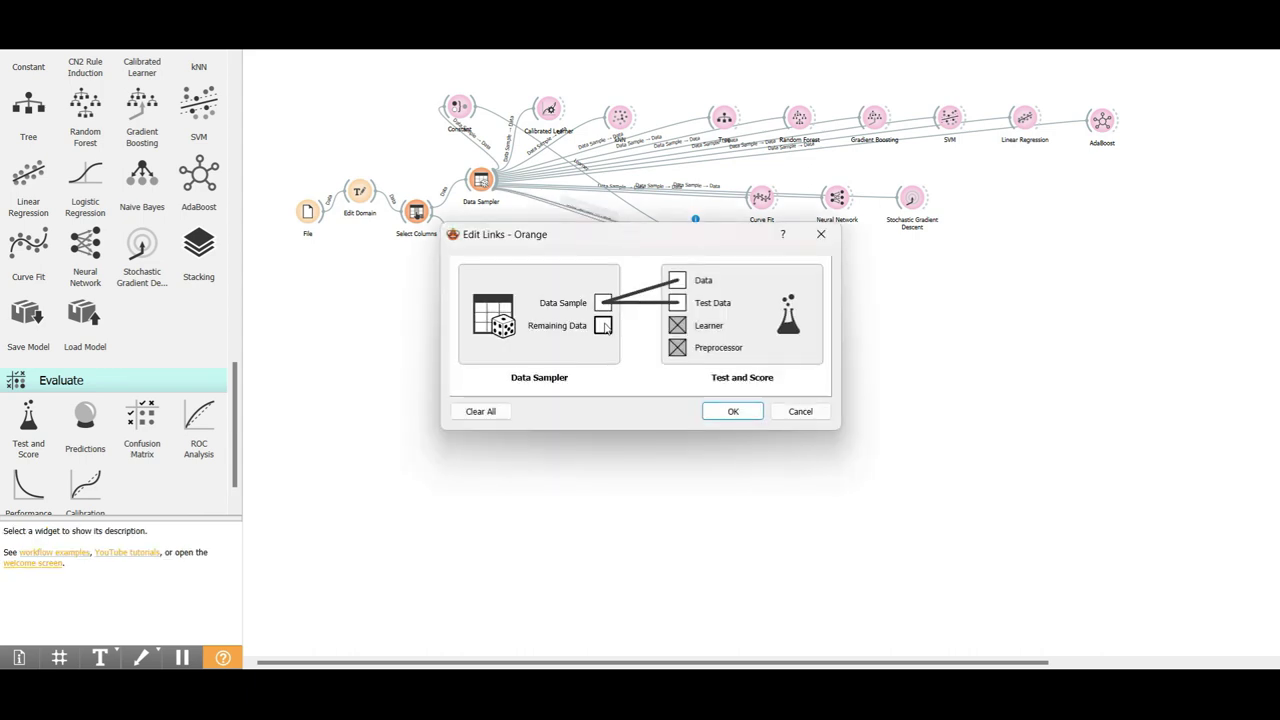
{"action": "left_click_drag", "start_coordinate": [603, 332], "coordinate": [677, 303]}
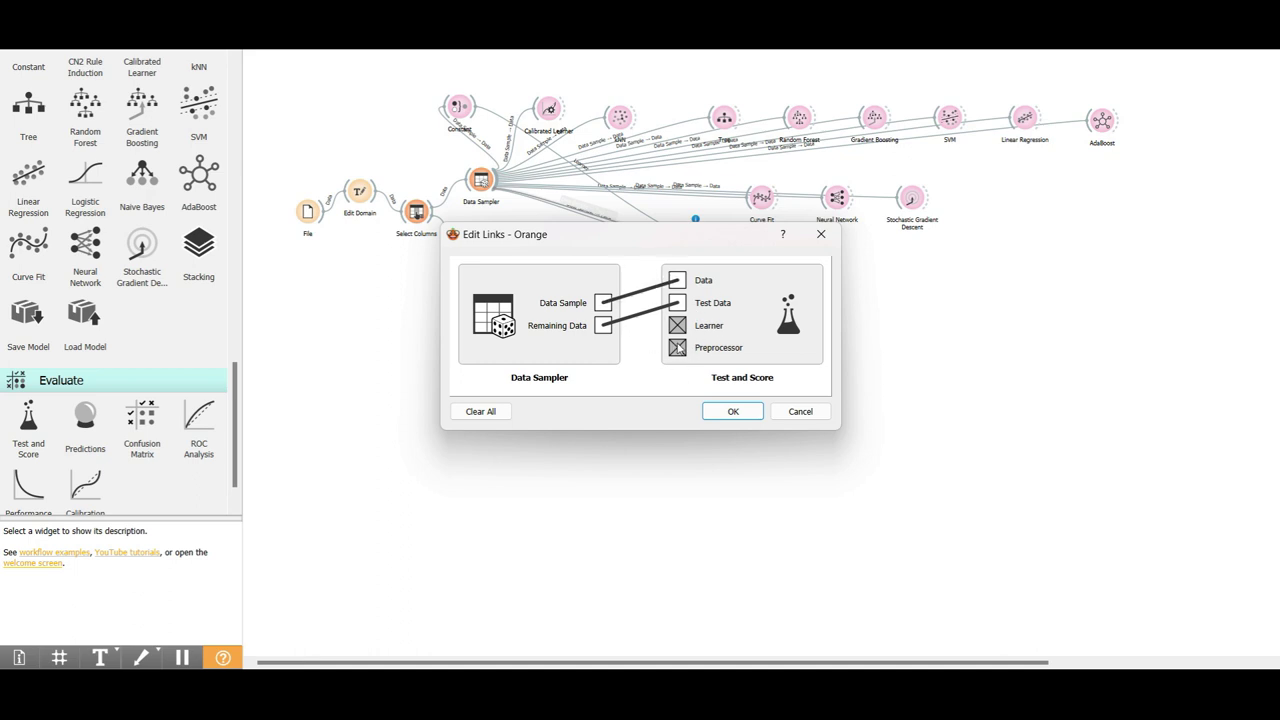
{"action": "left_click", "coordinate": [733, 411]}
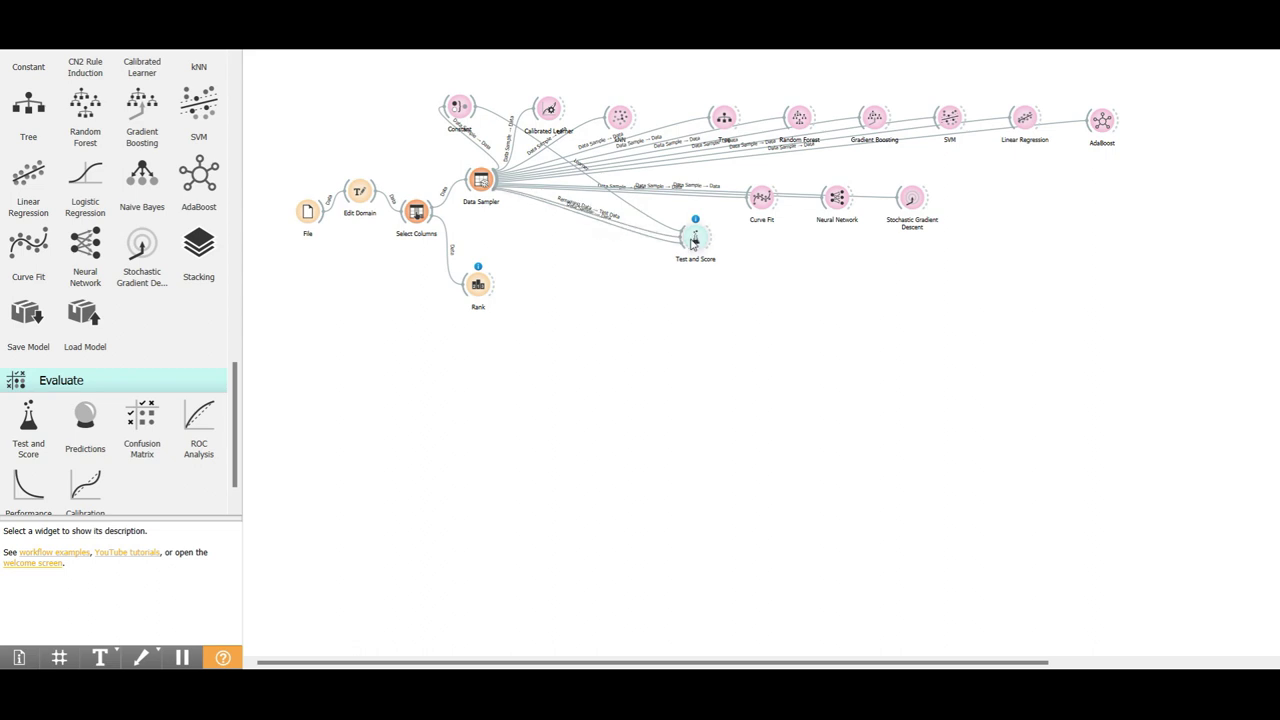
{"action": "mouse_move", "coordinate": [693, 243]}
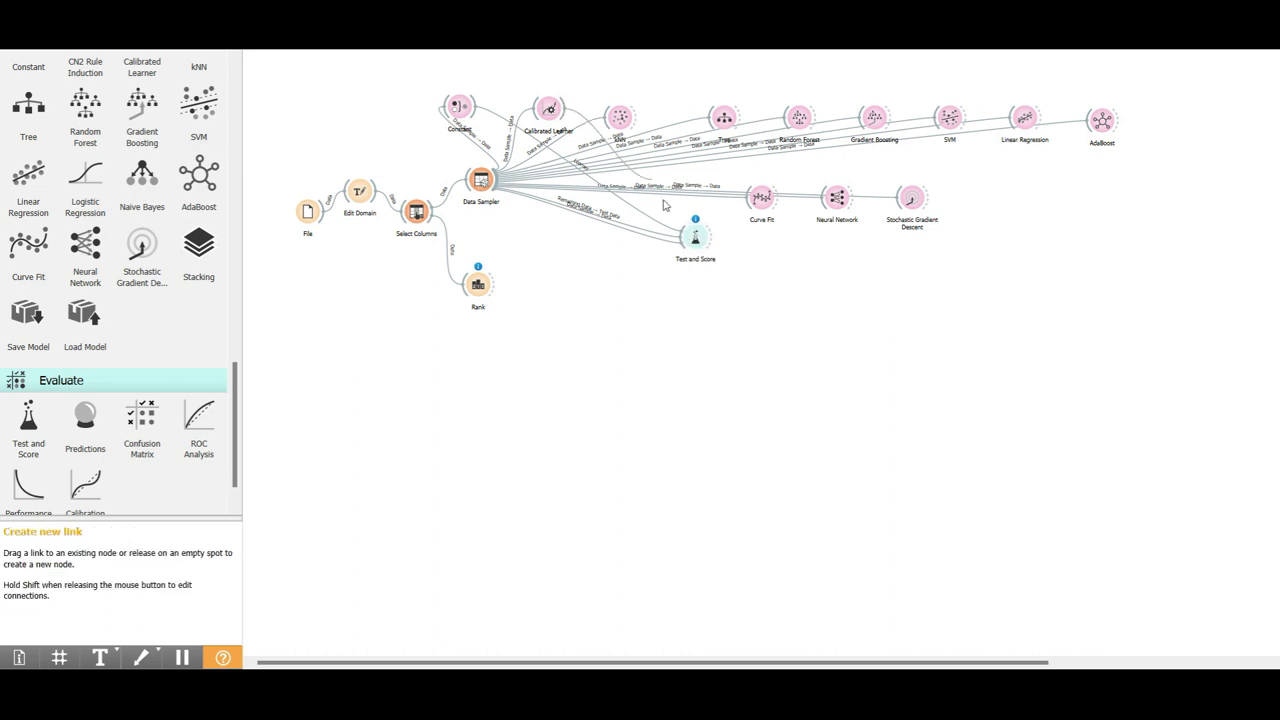
Step: Connect kNN and Tree to Test and Score and delete the Calibrated Learner widget
{"action": "left_click_drag", "start_coordinate": [688, 238], "coordinate": [620, 122]}
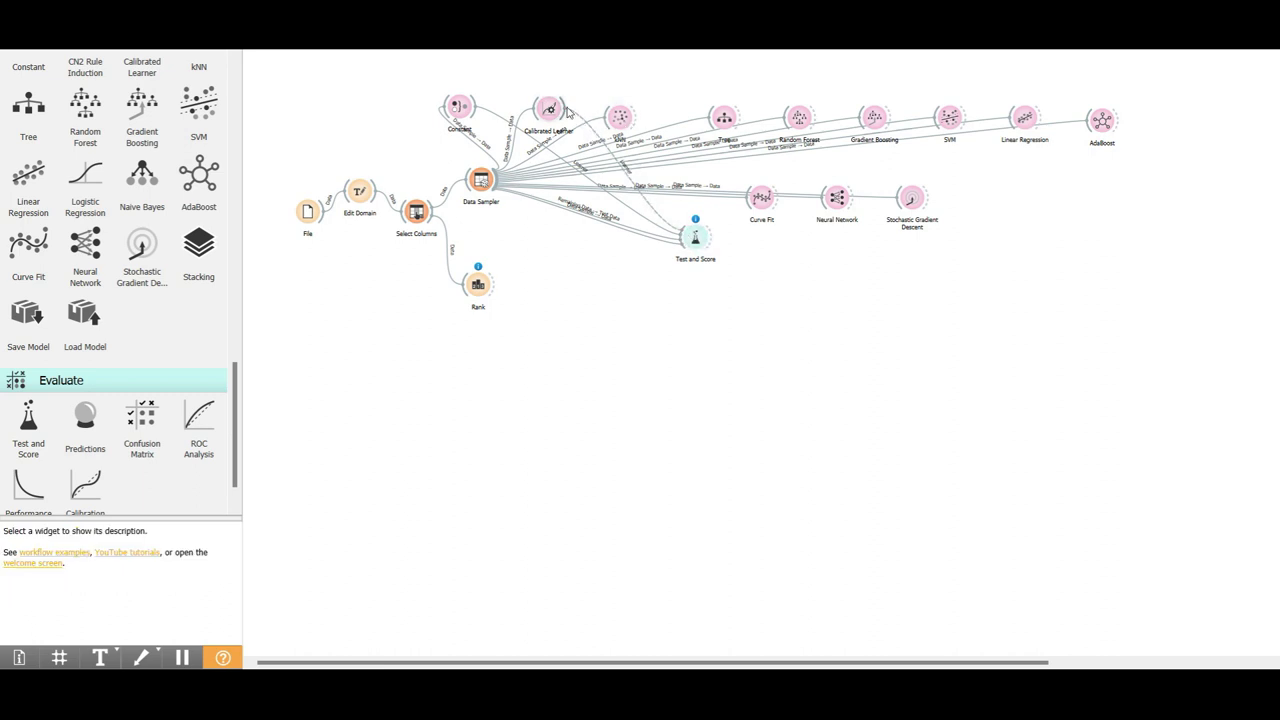
{"action": "left_click_drag", "start_coordinate": [548, 117], "coordinate": [692, 237]}
{"action": "key", "text": "Delete"}
{"action": "left_click_drag", "start_coordinate": [724, 118], "coordinate": [694, 236]}
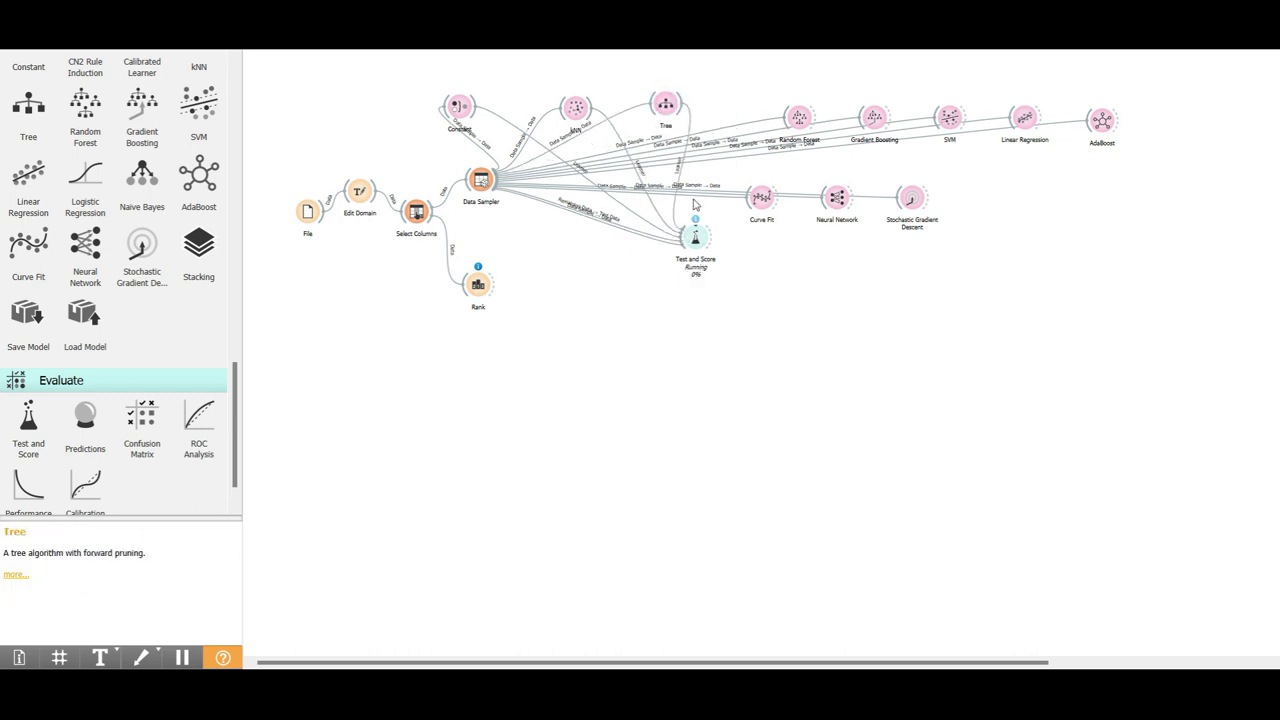
{"action": "left_click_drag", "start_coordinate": [806, 118], "coordinate": [722, 103]}
Step: Move Test and Score lower and link Gradient Boosting, SVM and Linear Regression into it
{"action": "left_click_drag", "start_coordinate": [888, 122], "coordinate": [943, 354]}
{"action": "left_click_drag", "start_coordinate": [963, 118], "coordinate": [940, 343]}
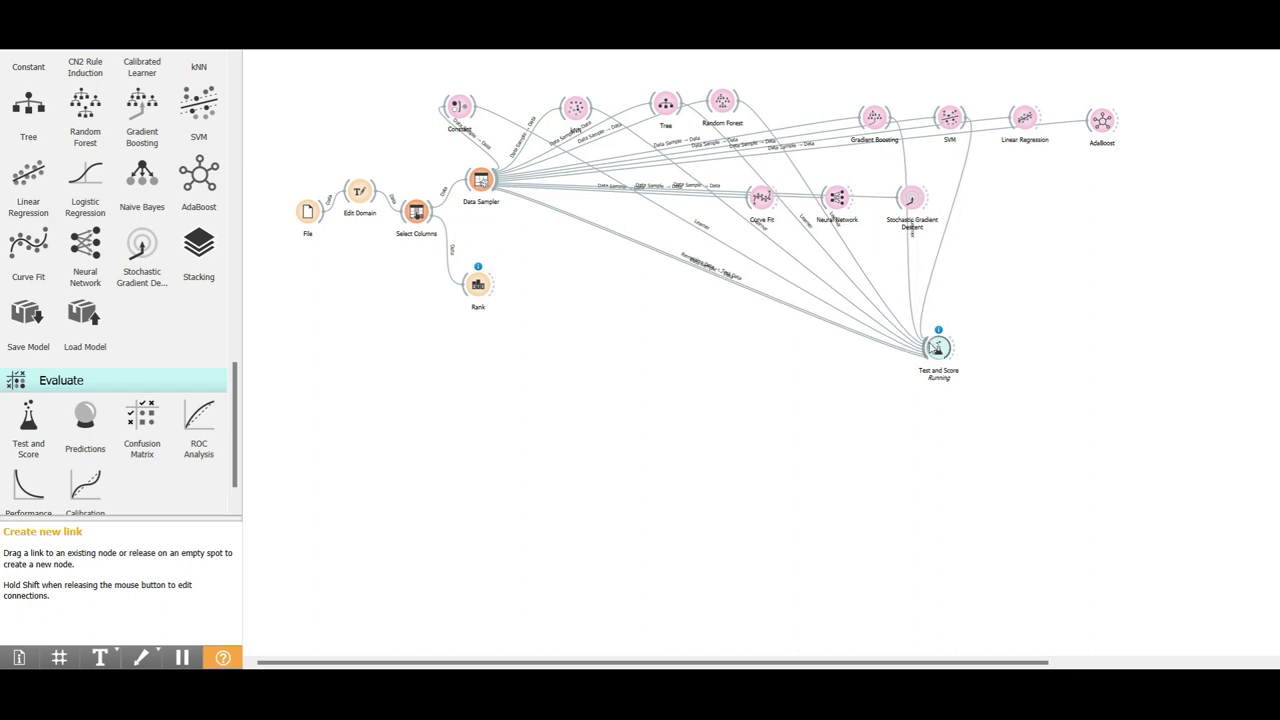
{"action": "left_click_drag", "start_coordinate": [1042, 120], "coordinate": [938, 338]}
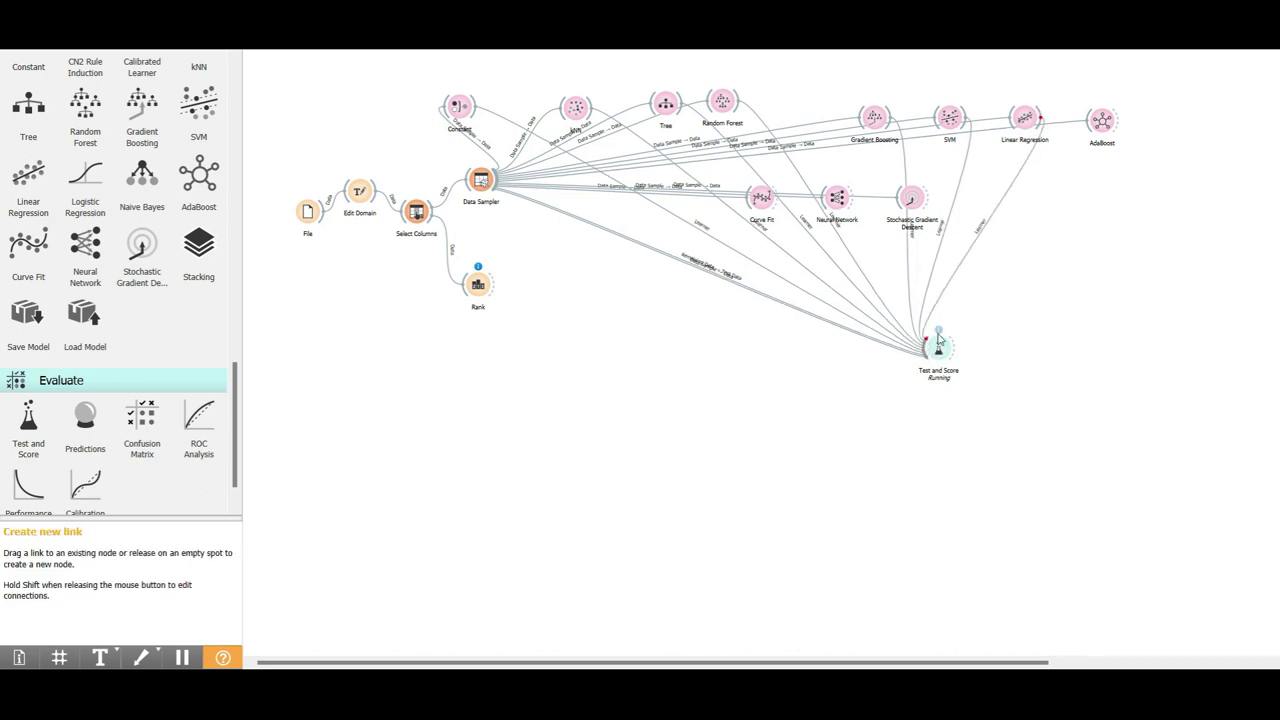
{"action": "left_click_drag", "start_coordinate": [1117, 121], "coordinate": [938, 340]}
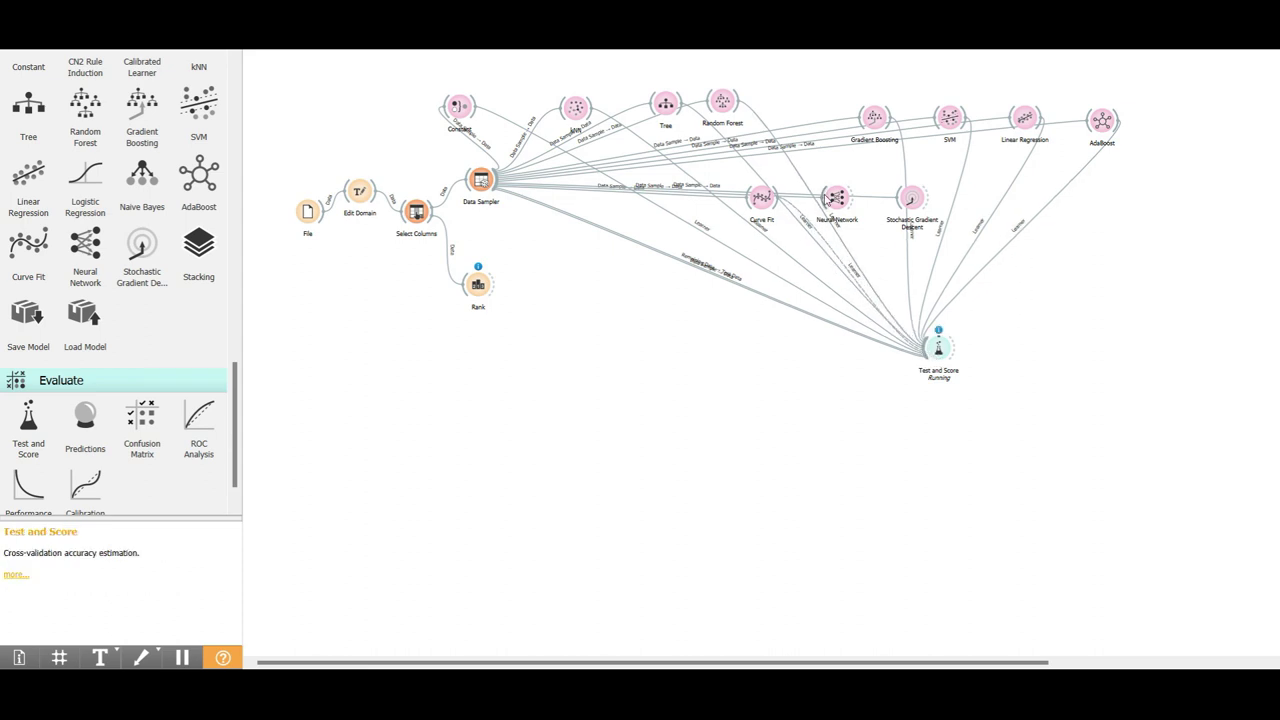
Step: Delete Curve Fit and connect Neural Network and Stochastic Gradient Descent to Test and Score
{"action": "left_click", "coordinate": [759, 205]}
{"action": "key", "text": "Delete"}
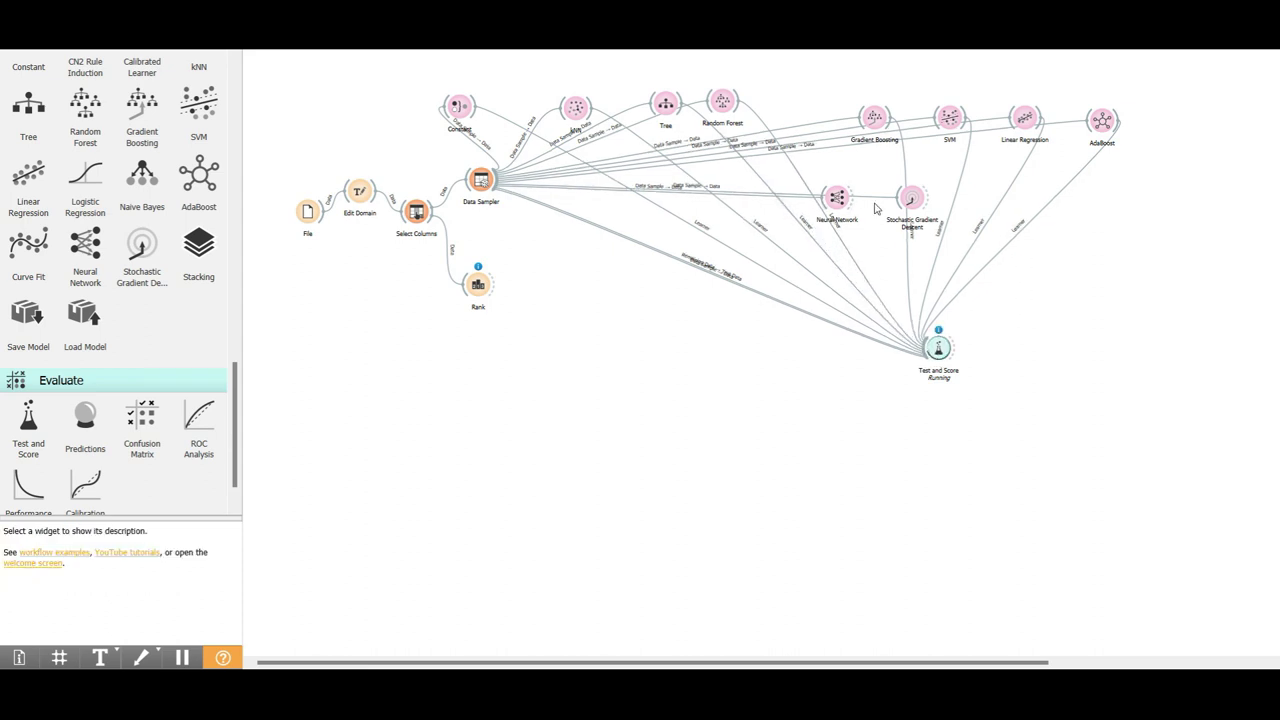
{"action": "left_click_drag", "start_coordinate": [851, 205], "coordinate": [935, 345]}
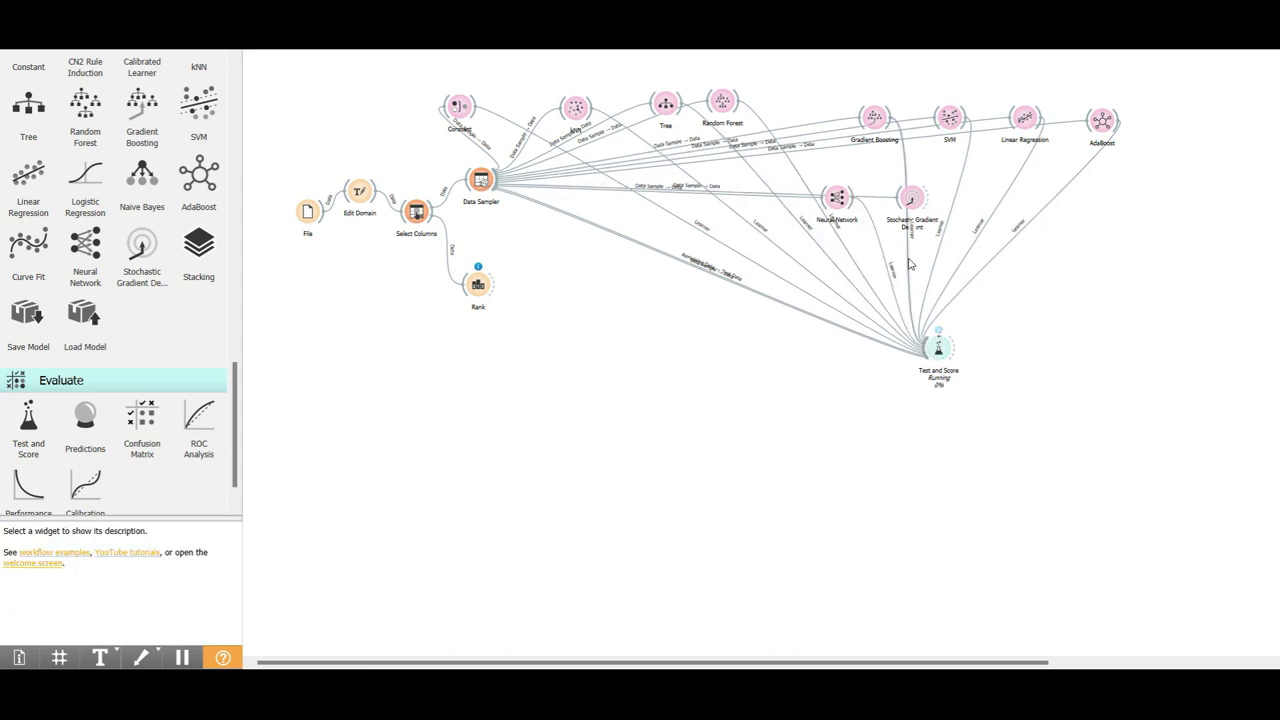
{"action": "left_click_drag", "start_coordinate": [922, 208], "coordinate": [725, 294]}
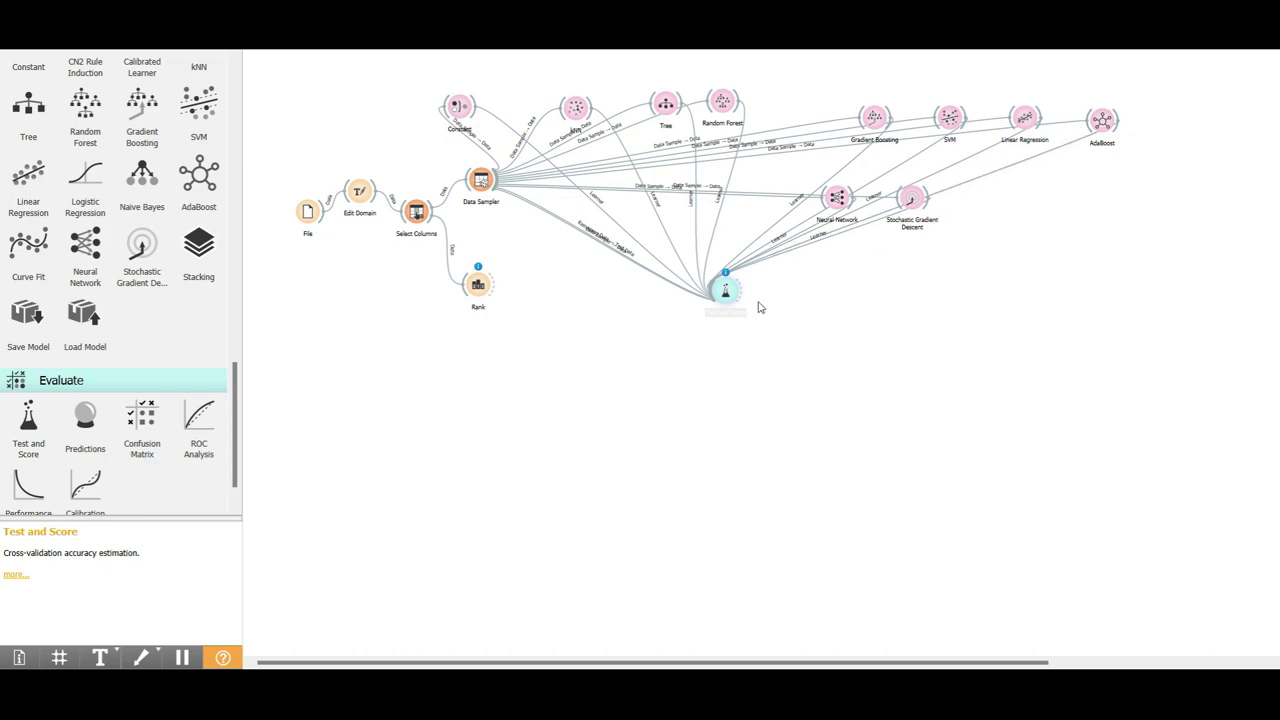
Step: Sort the widened Test and Score table by R2 descending: Linear Regression best (0.606), SVM worst
{"action": "double_click", "coordinate": [729, 291]}
{"action": "left_click_drag", "start_coordinate": [832, 87], "coordinate": [485, 57]}
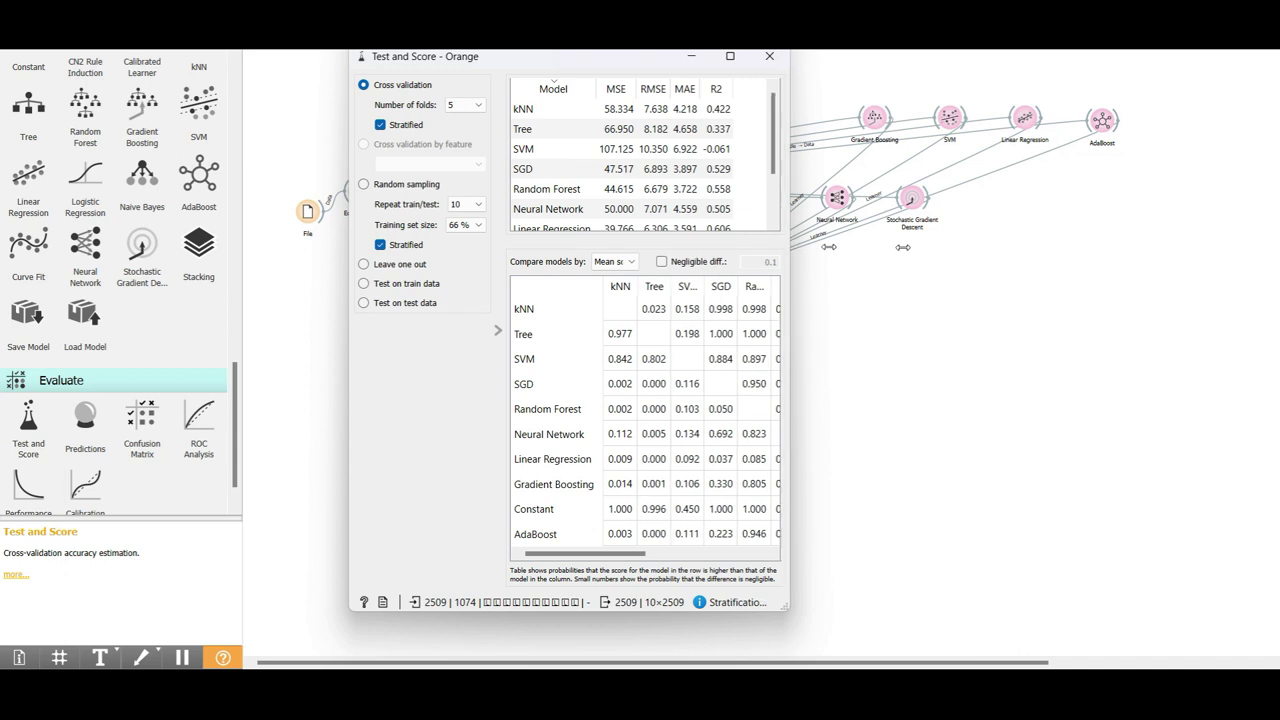
{"action": "left_click_drag", "start_coordinate": [790, 250], "coordinate": [1046, 250]}
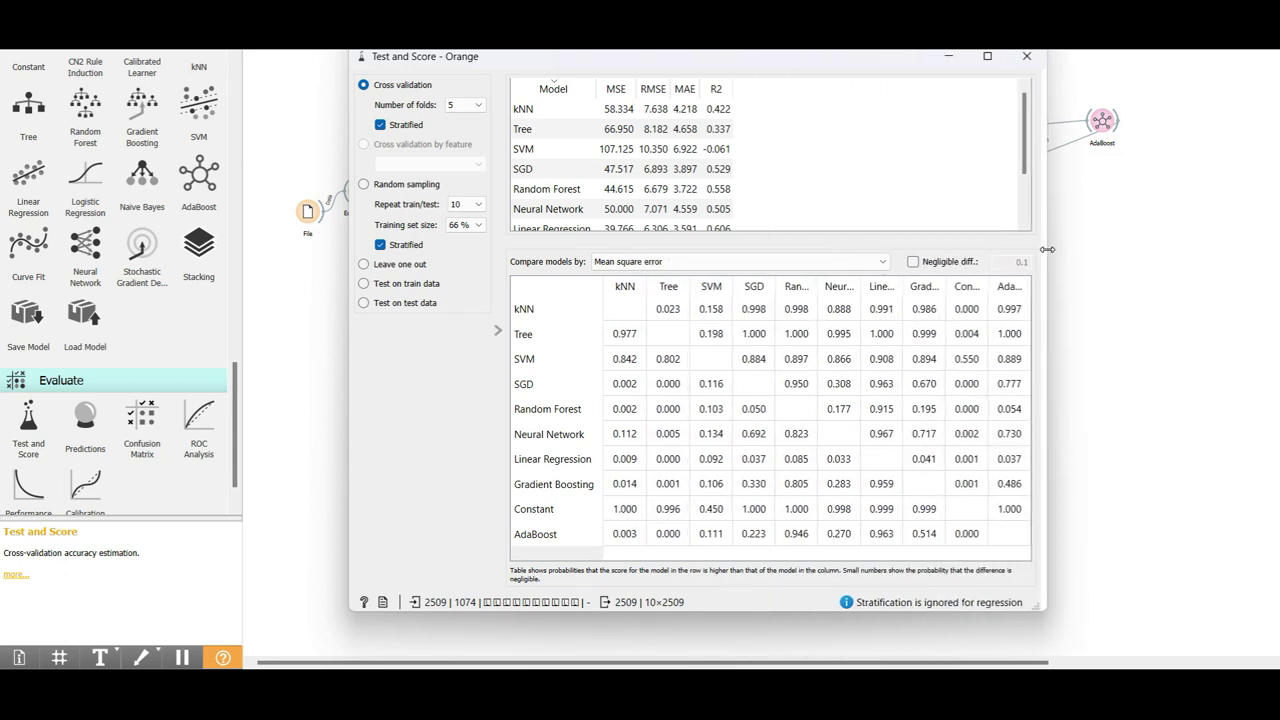
{"action": "left_click", "coordinate": [714, 90]}
{"action": "left_click", "coordinate": [714, 90]}
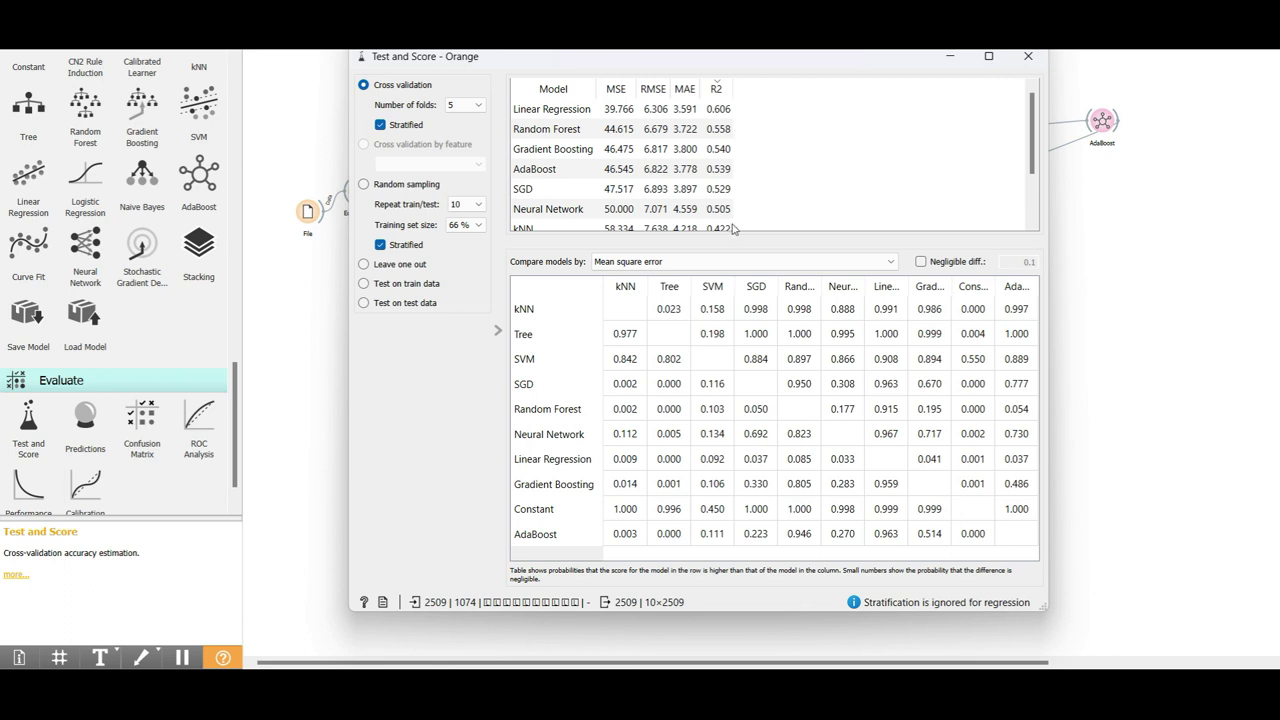
{"action": "scroll", "coordinate": [733, 229], "scroll_direction": "down", "scroll_amount": 3}
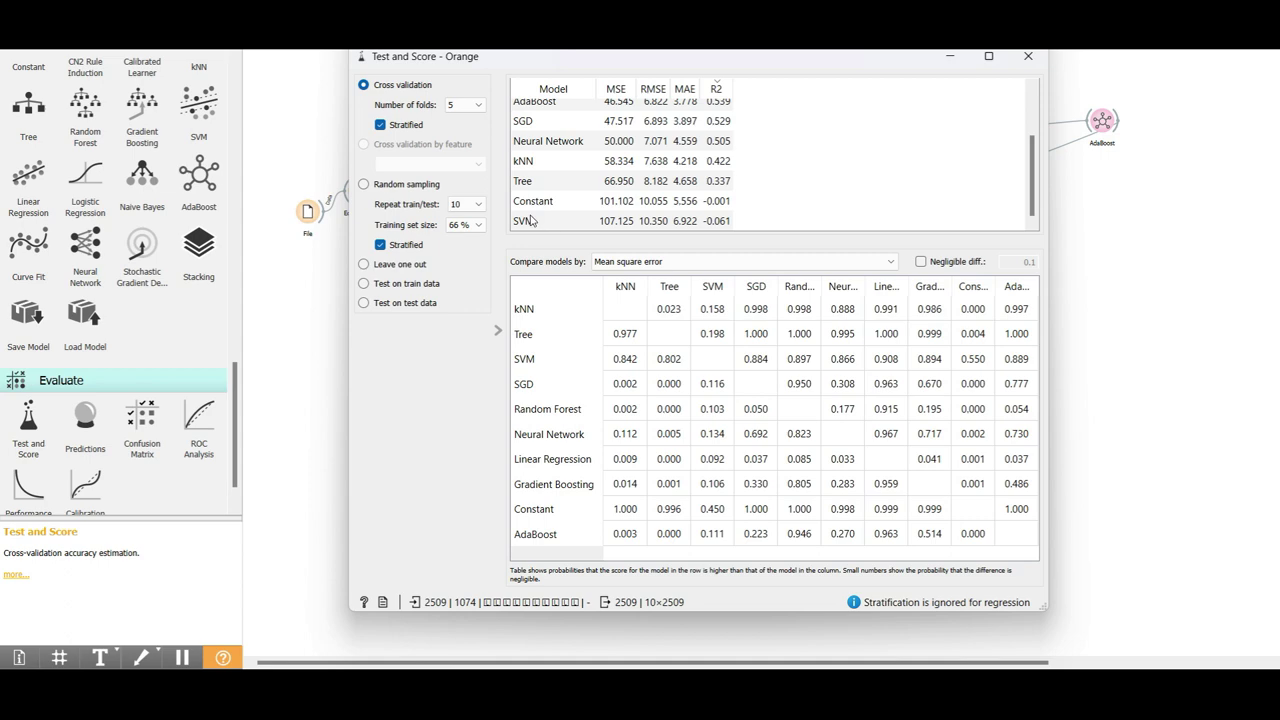
{"action": "left_click_drag", "start_coordinate": [334, 112], "coordinate": [322, 116]}
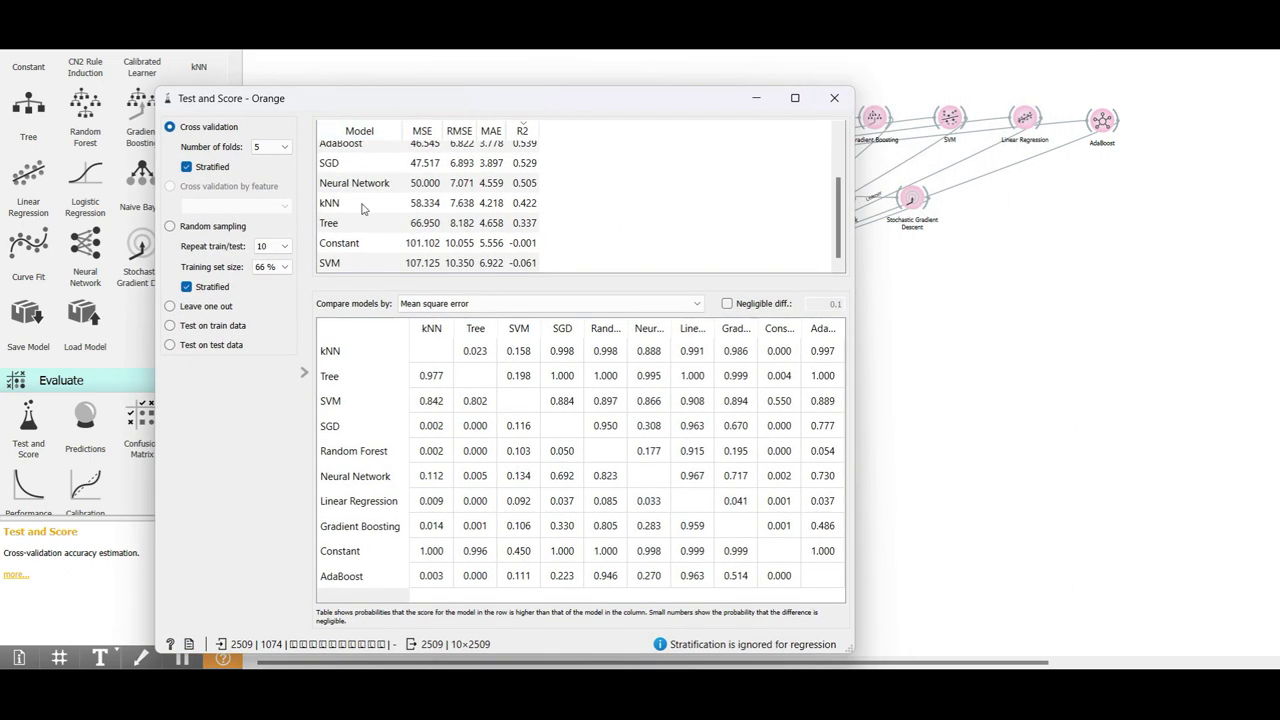
{"action": "left_click_drag", "start_coordinate": [340, 100], "coordinate": [603, 193]}
{"action": "left_click", "coordinate": [1086, 181]}
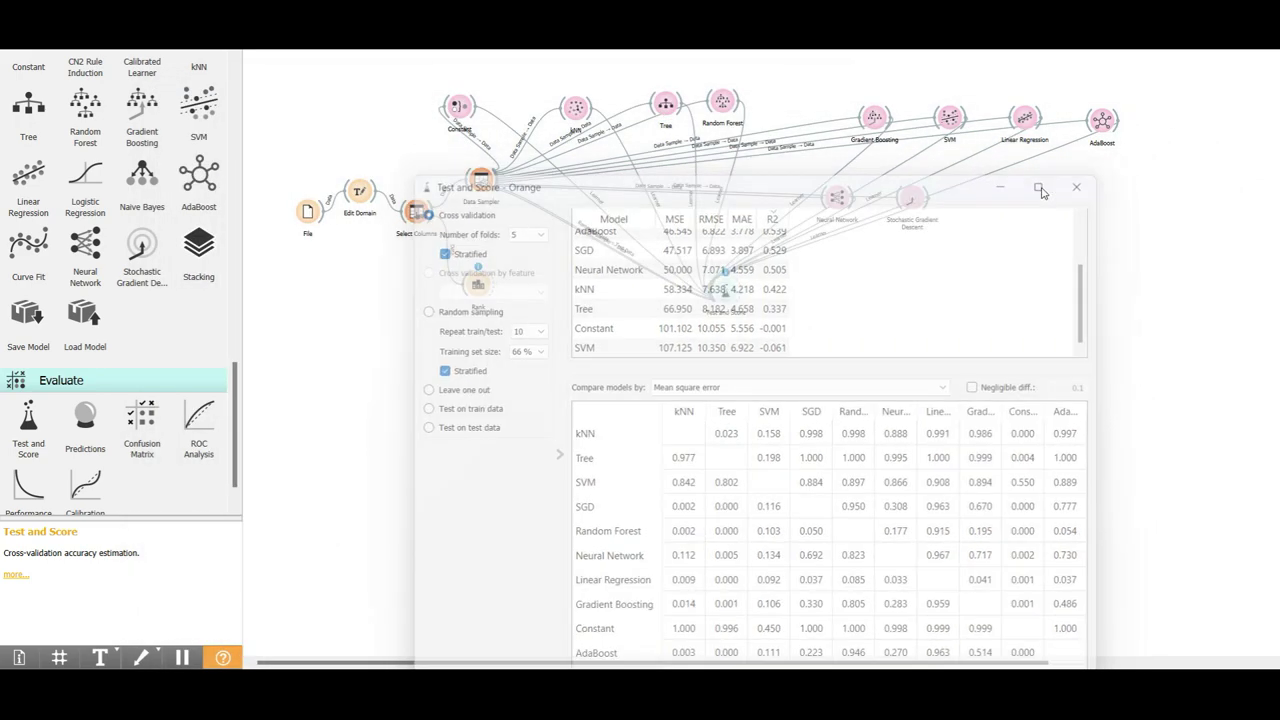
Step: Delete the SVM, Constant, Tree and kNN learner widgets
{"action": "left_click", "coordinate": [945, 125]}
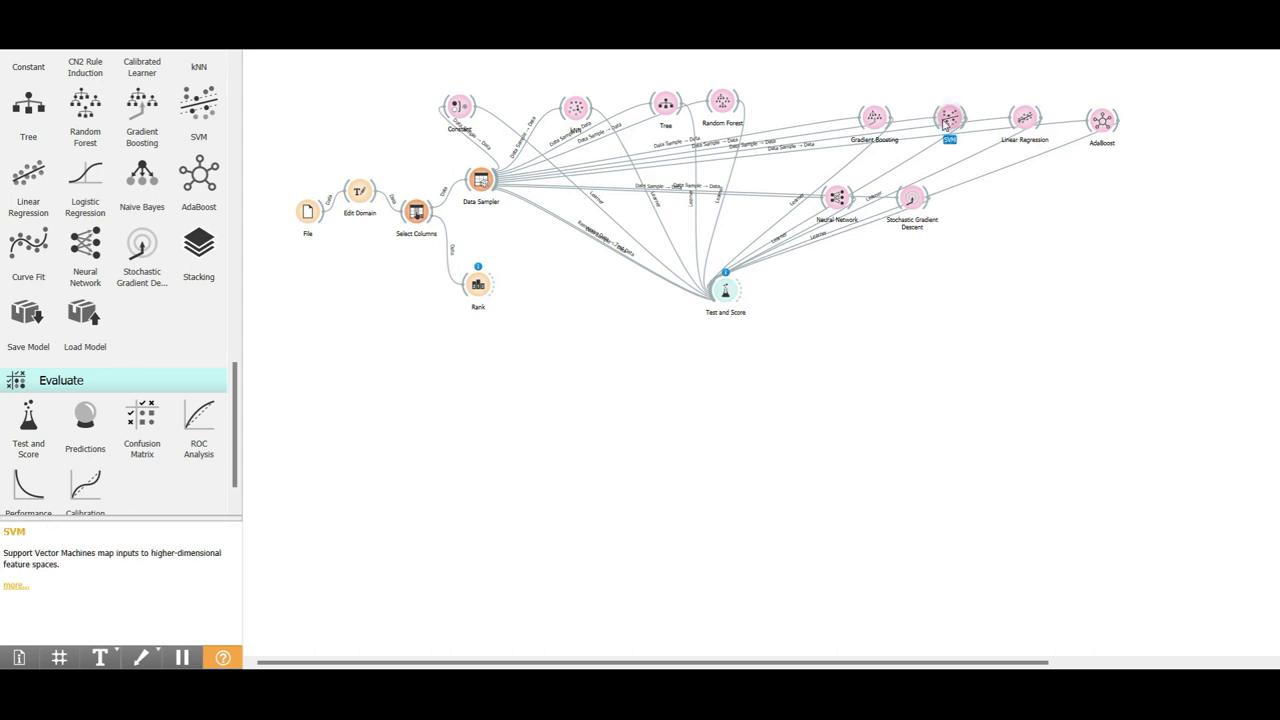
{"action": "key", "text": "Delete"}
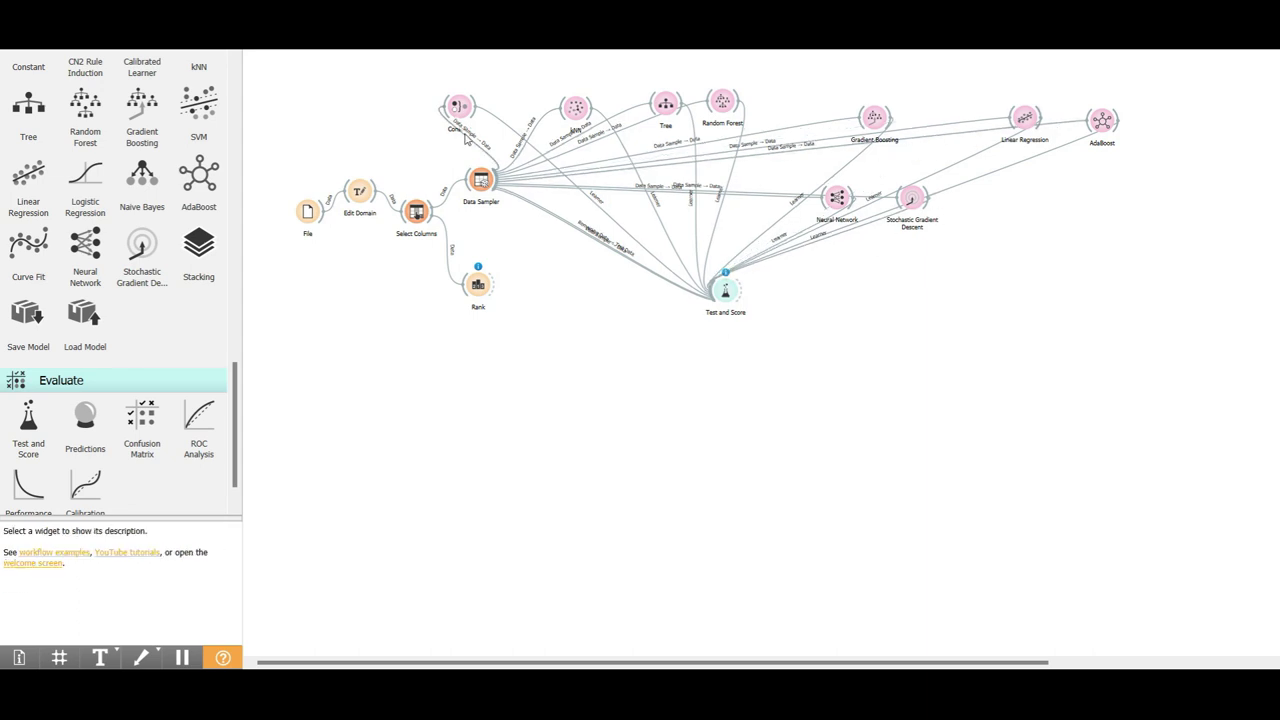
{"action": "left_click", "coordinate": [462, 108]}
{"action": "key", "text": "Delete"}
{"action": "left_click", "coordinate": [670, 110]}
{"action": "key", "text": "Delete"}
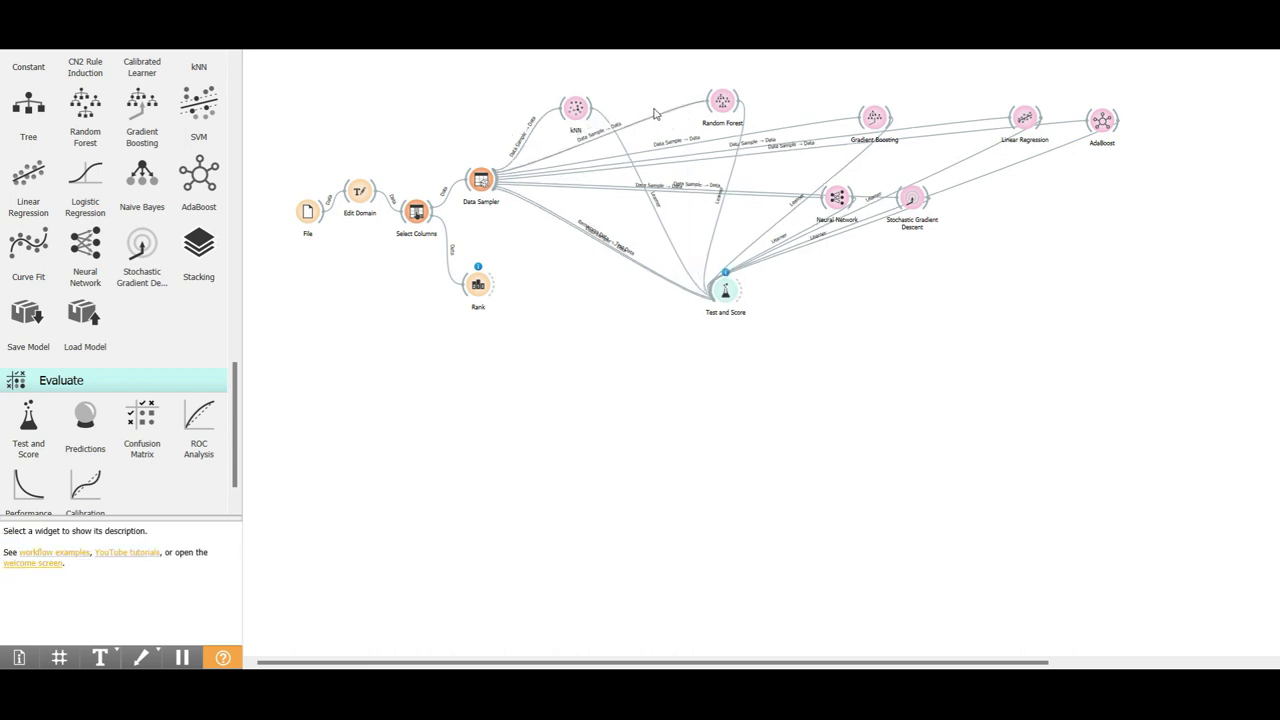
{"action": "left_click", "coordinate": [576, 110]}
{"action": "key", "text": "Delete"}
Step: Shift the six remaining learners up and left toward Data Sampler
{"action": "left_click_drag", "start_coordinate": [1170, 241], "coordinate": [583, 129]}
{"action": "left_click_drag", "start_coordinate": [697, 220], "coordinate": [684, 201]}
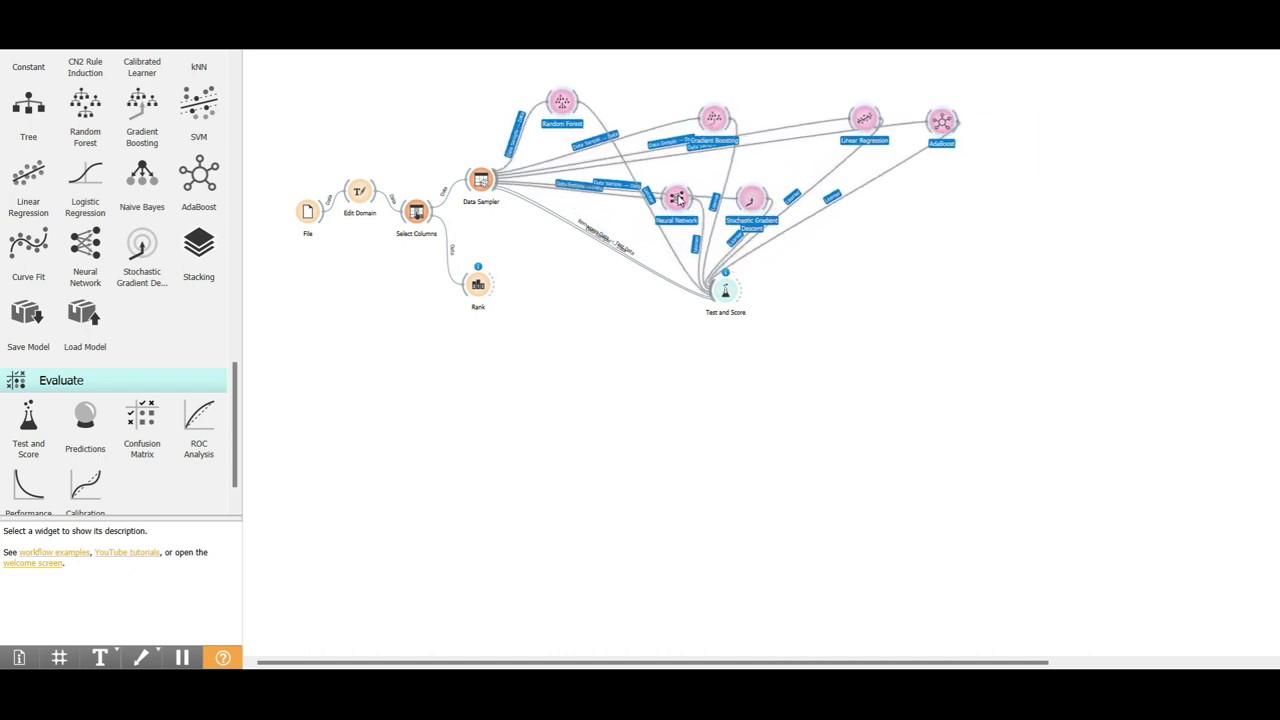
{"action": "left_click", "coordinate": [946, 194]}
Step: Reopen the Test and Score results, narrow the window and park it at the top left
{"action": "double_click", "coordinate": [728, 292]}
{"action": "left_click_drag", "start_coordinate": [792, 190], "coordinate": [682, 138]}
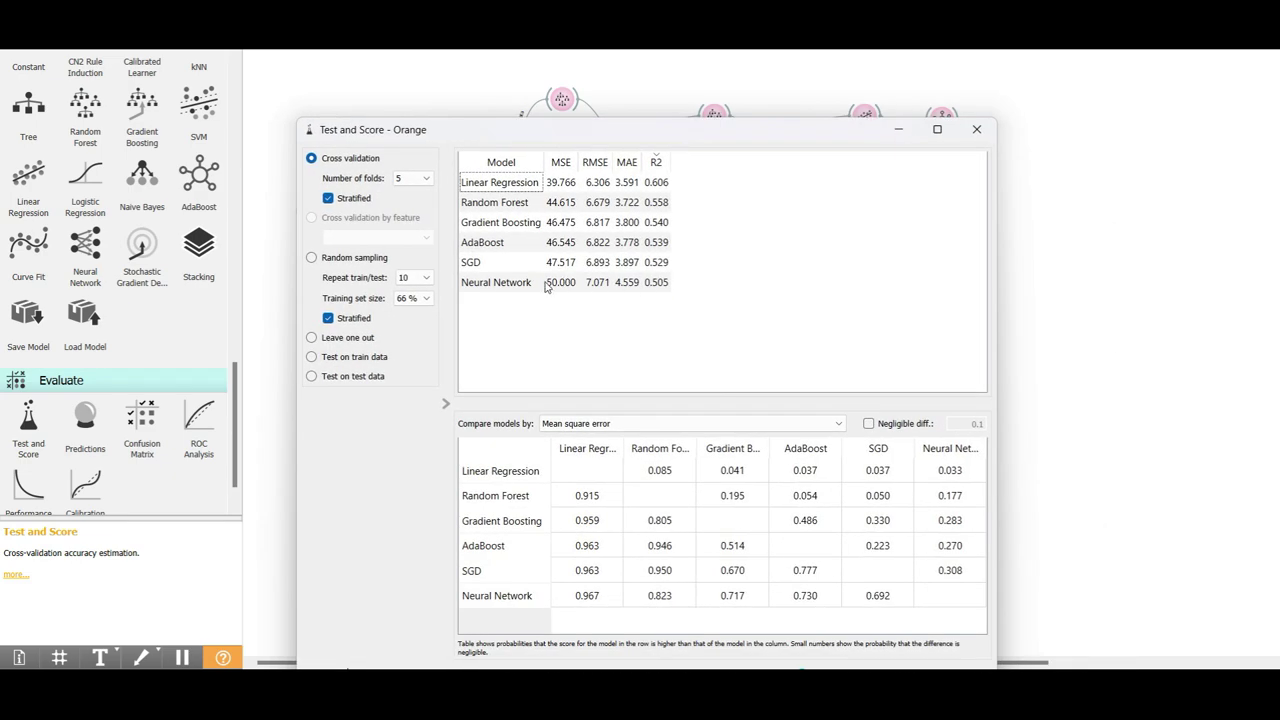
{"action": "left_click_drag", "start_coordinate": [539, 148], "coordinate": [574, 357]}
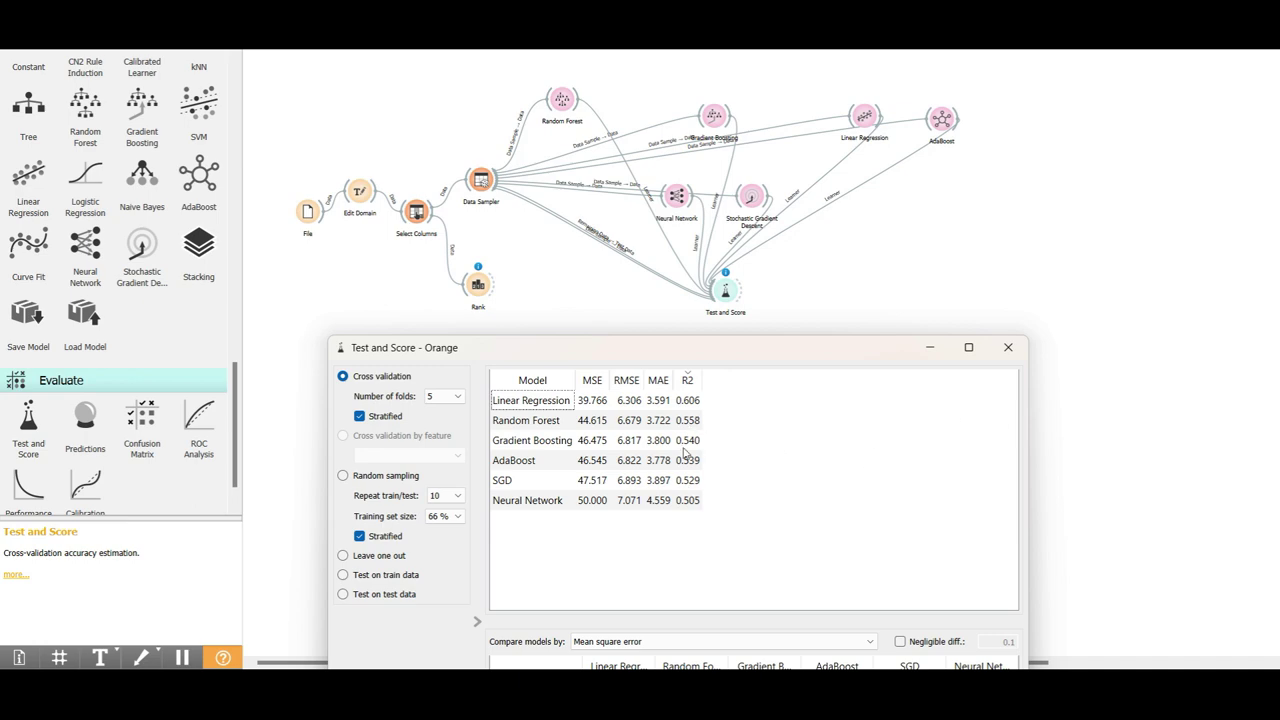
{"action": "left_click_drag", "start_coordinate": [1031, 409], "coordinate": [668, 398]}
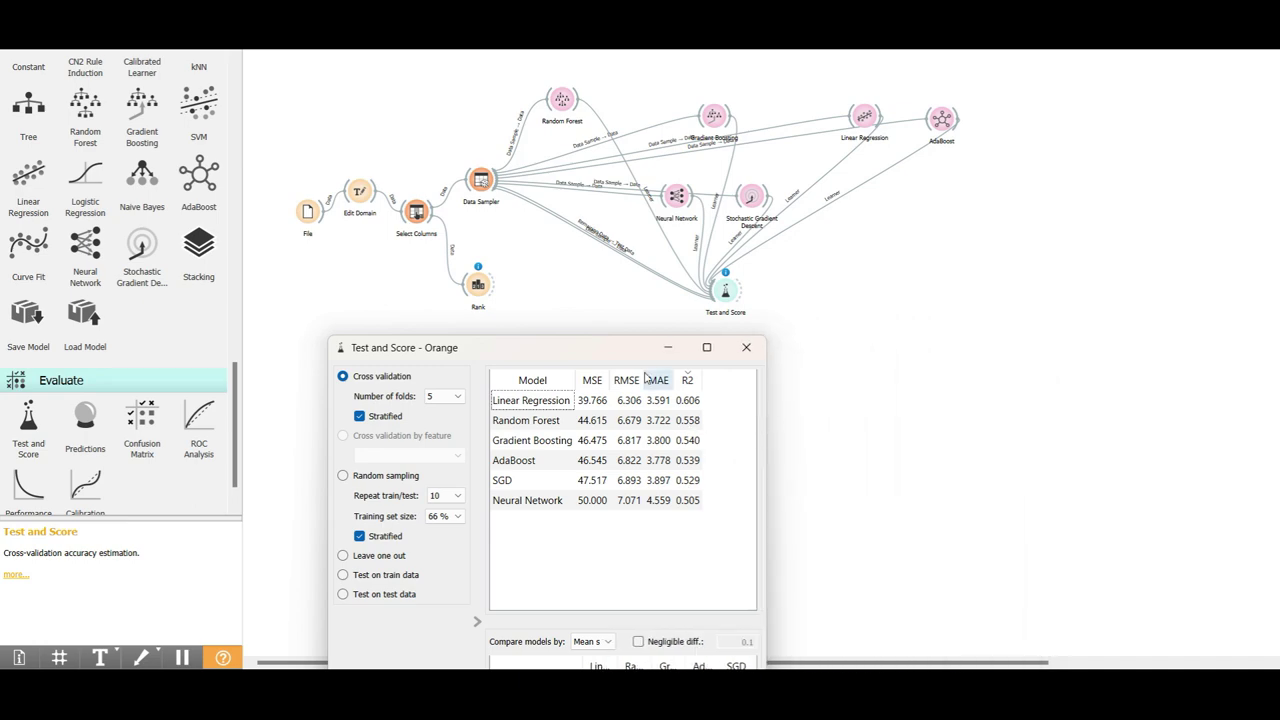
{"action": "left_click_drag", "start_coordinate": [617, 352], "coordinate": [341, 101]}
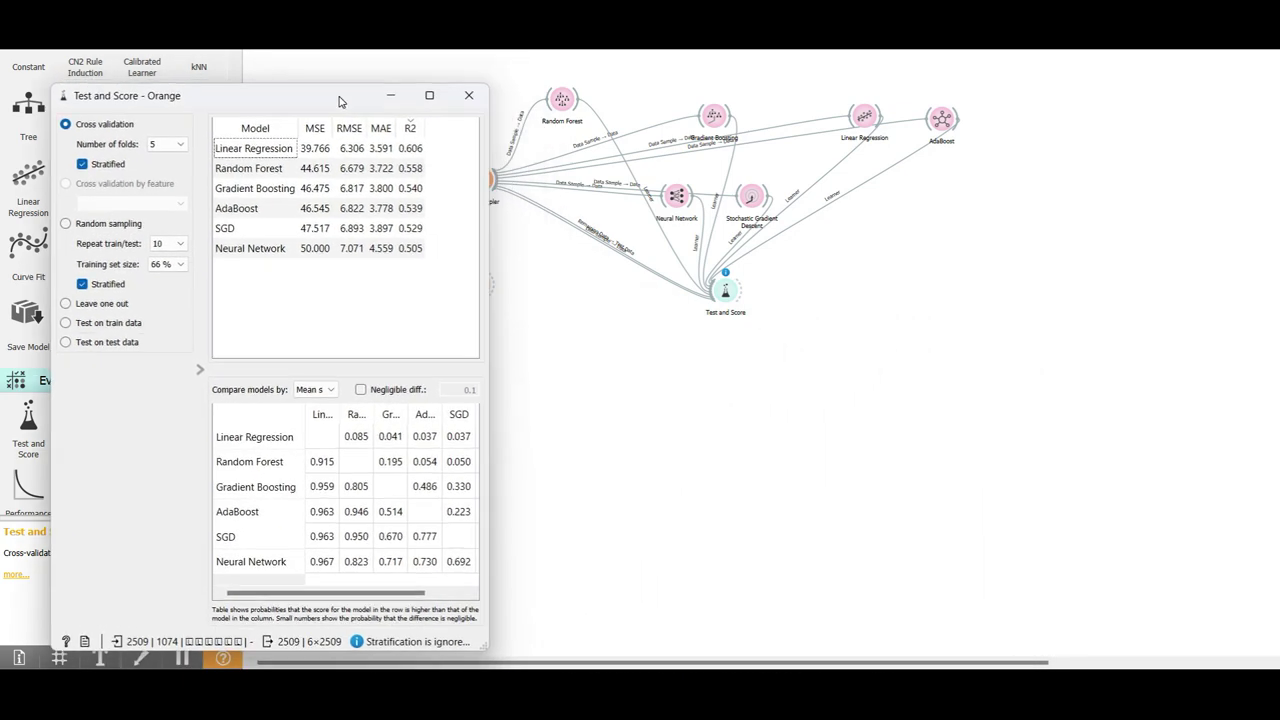
Step: Open the Neural Network settings and place them to the right of the Test and Score results
{"action": "double_click", "coordinate": [676, 195]}
{"action": "left_click_drag", "start_coordinate": [317, 105], "coordinate": [1034, 205]}
{"action": "key", "text": "ctrl+Down"}
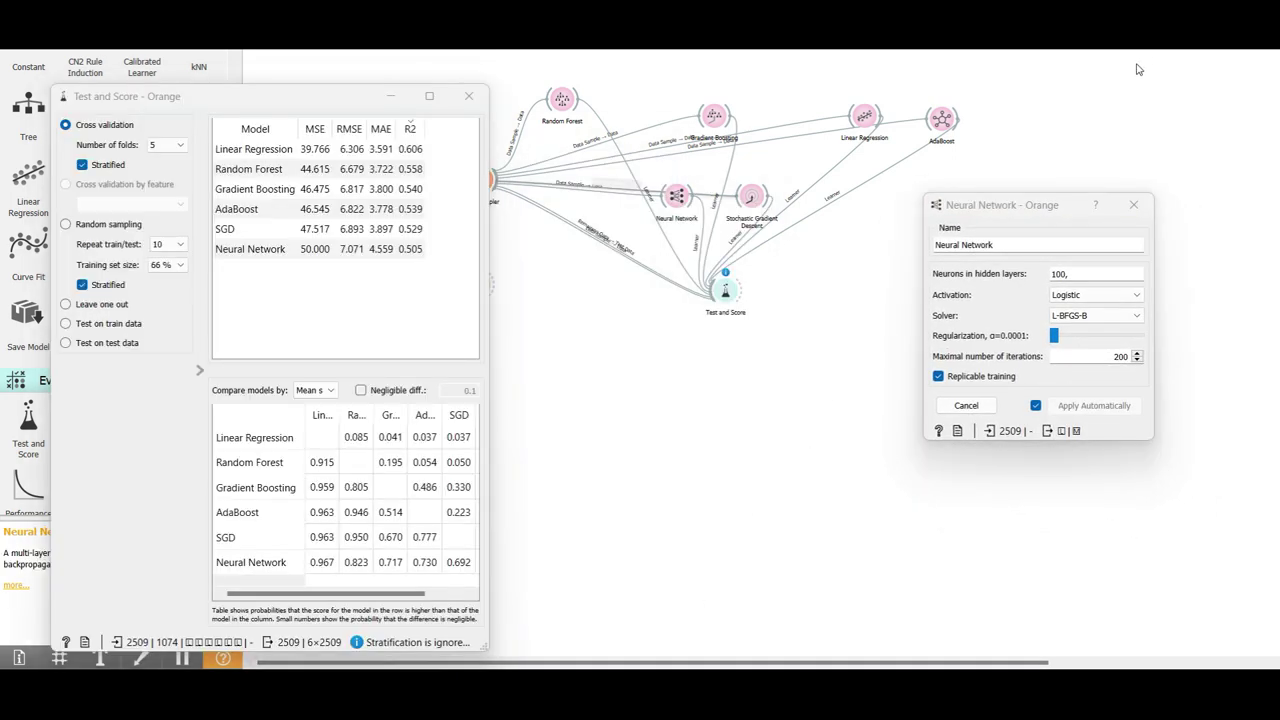
Step: Set the Neural Network activation function to Identity
{"action": "left_click", "coordinate": [1015, 197]}
{"action": "left_click_drag", "start_coordinate": [987, 209], "coordinate": [860, 188]}
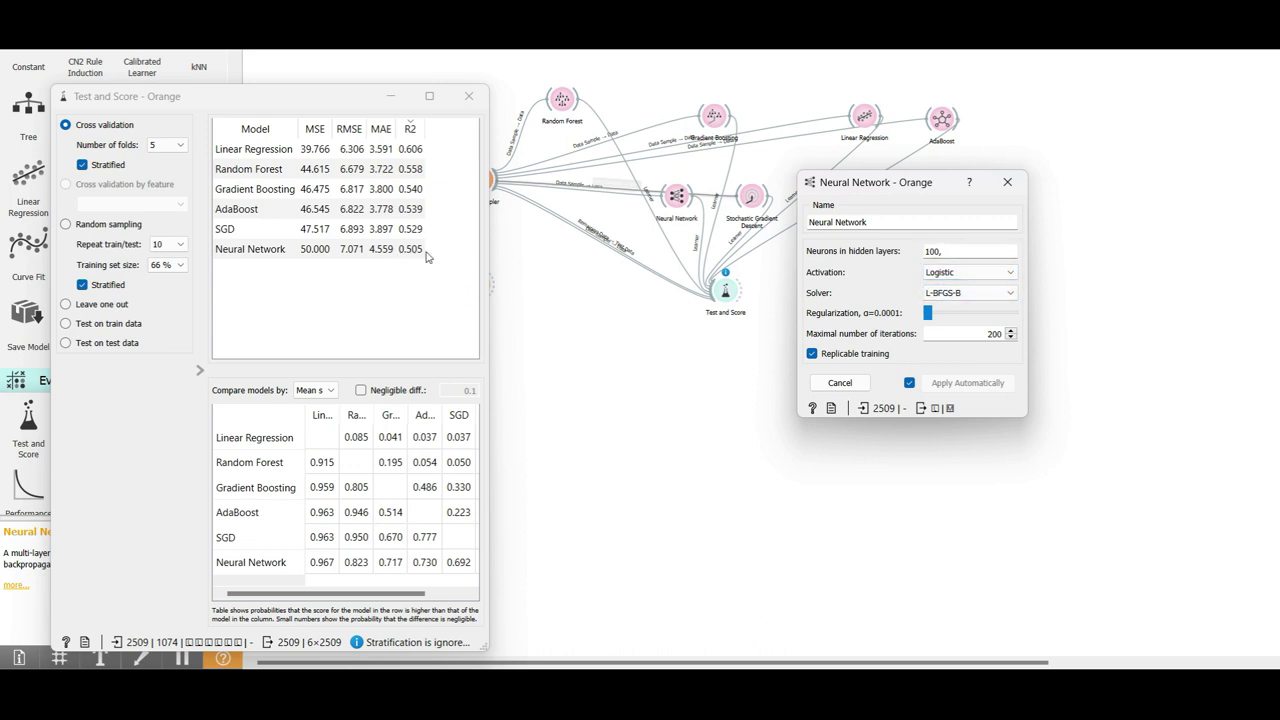
{"action": "left_click", "coordinate": [960, 272]}
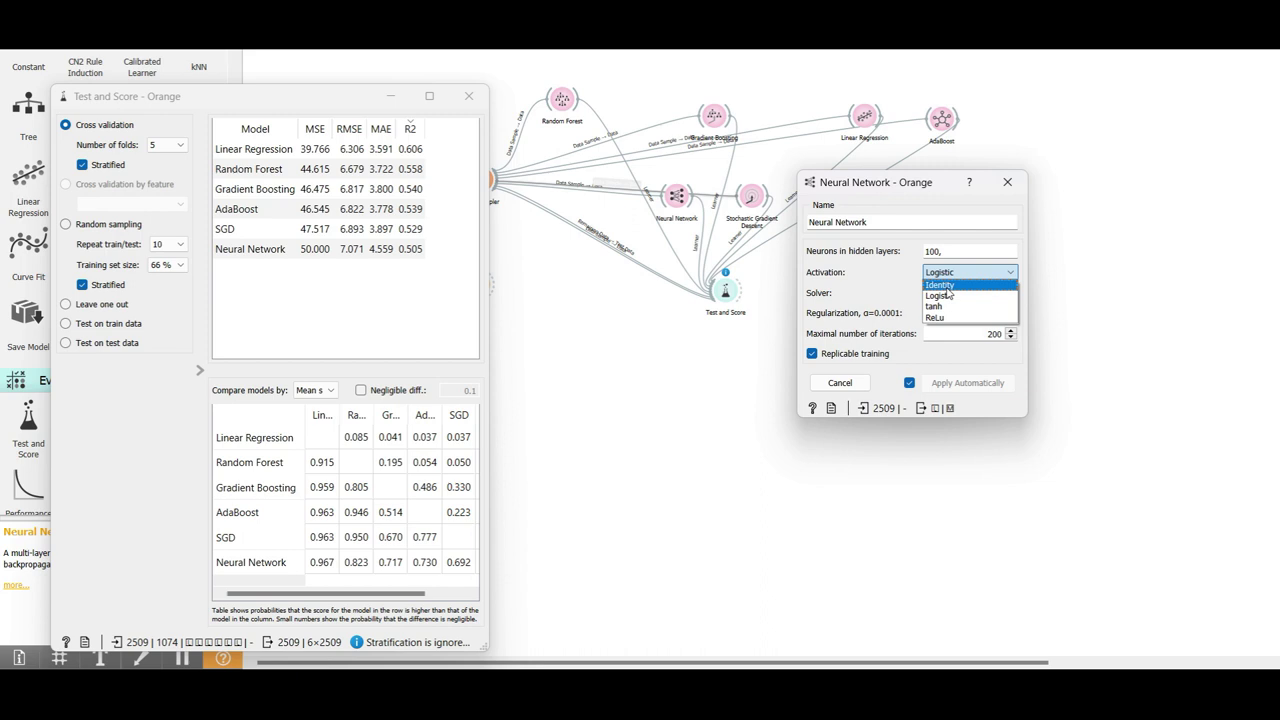
{"action": "left_click", "coordinate": [945, 287]}
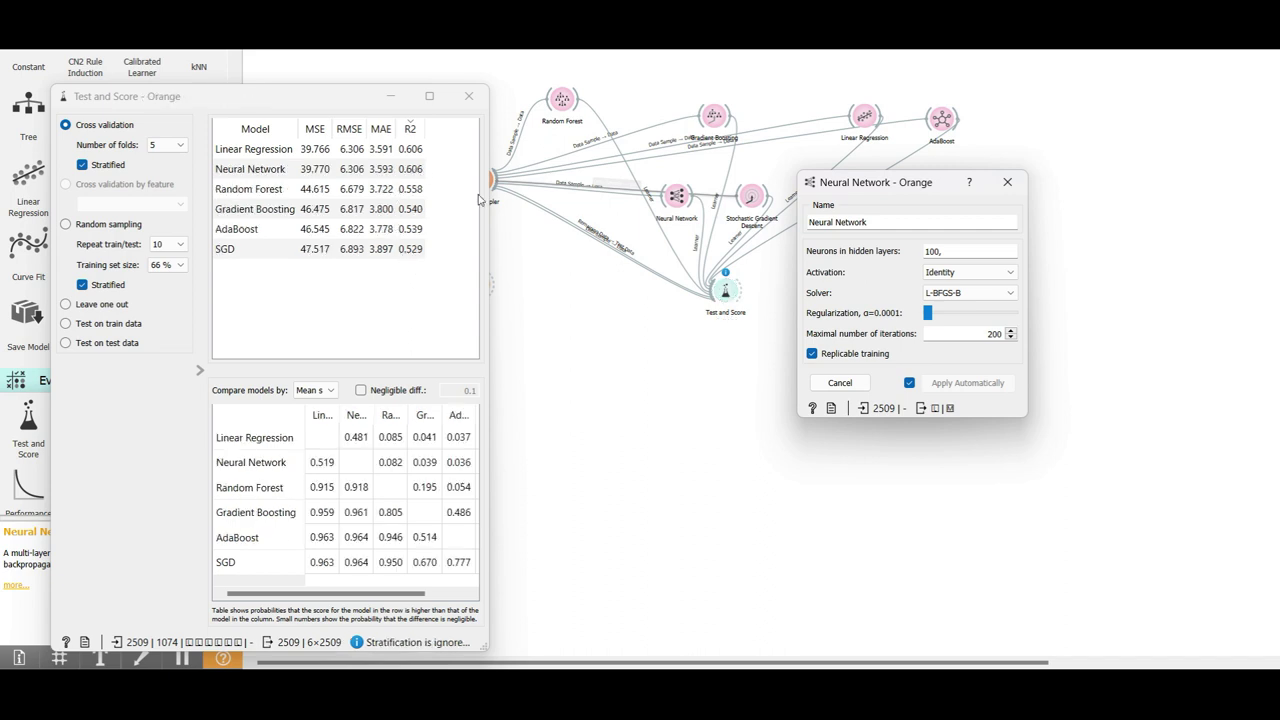
Step: Try tanh activation, then switch the Neural Network back to Identity
{"action": "left_click", "coordinate": [976, 276]}
{"action": "left_click", "coordinate": [945, 307]}
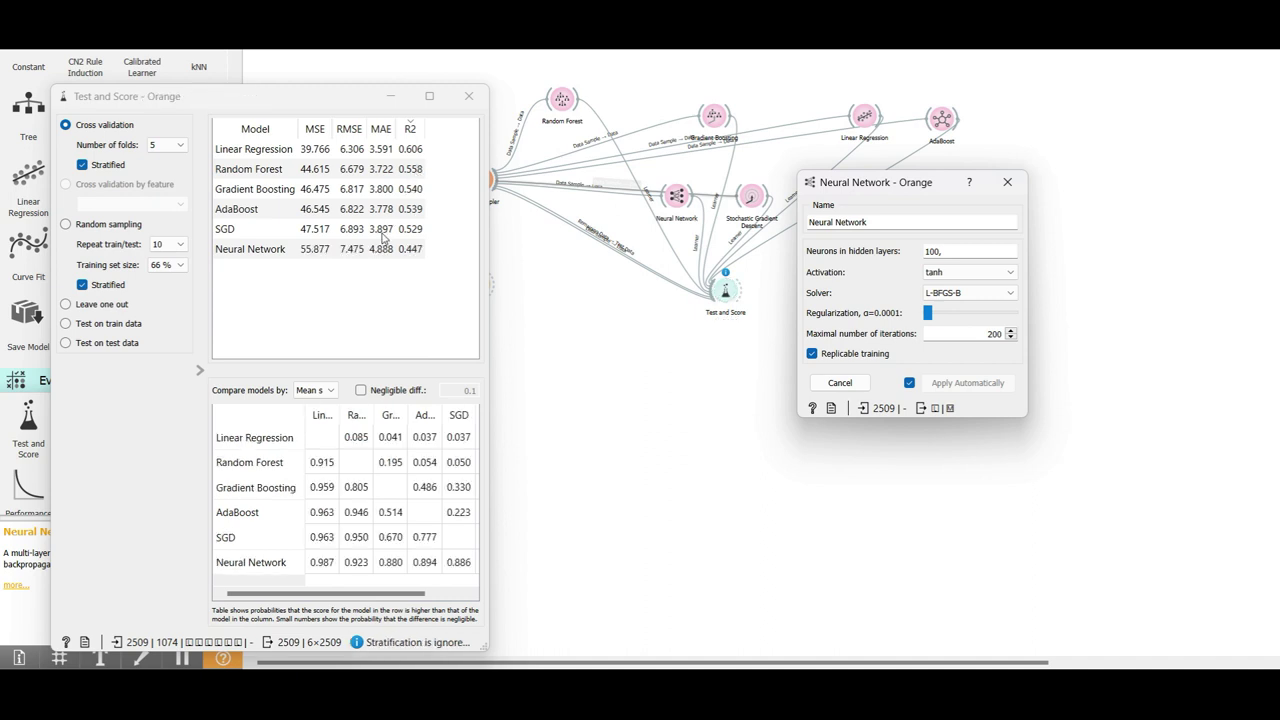
{"action": "left_click", "coordinate": [965, 276]}
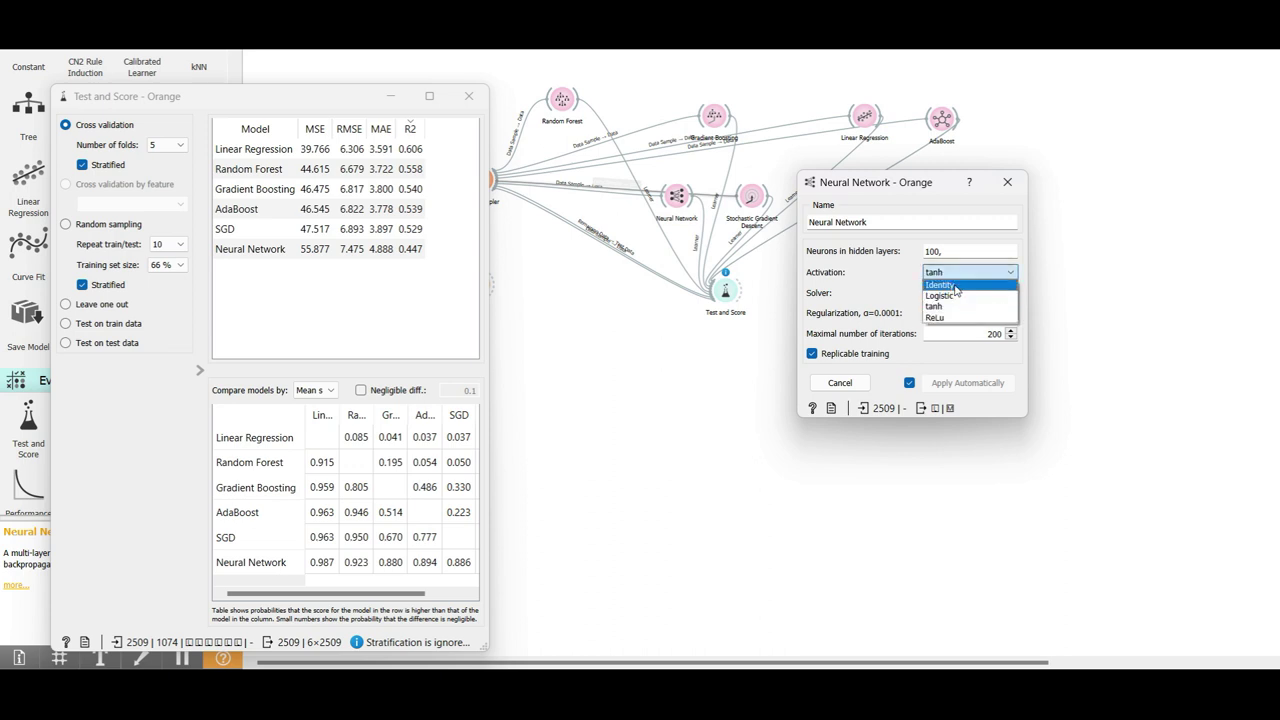
{"action": "left_click", "coordinate": [955, 286]}
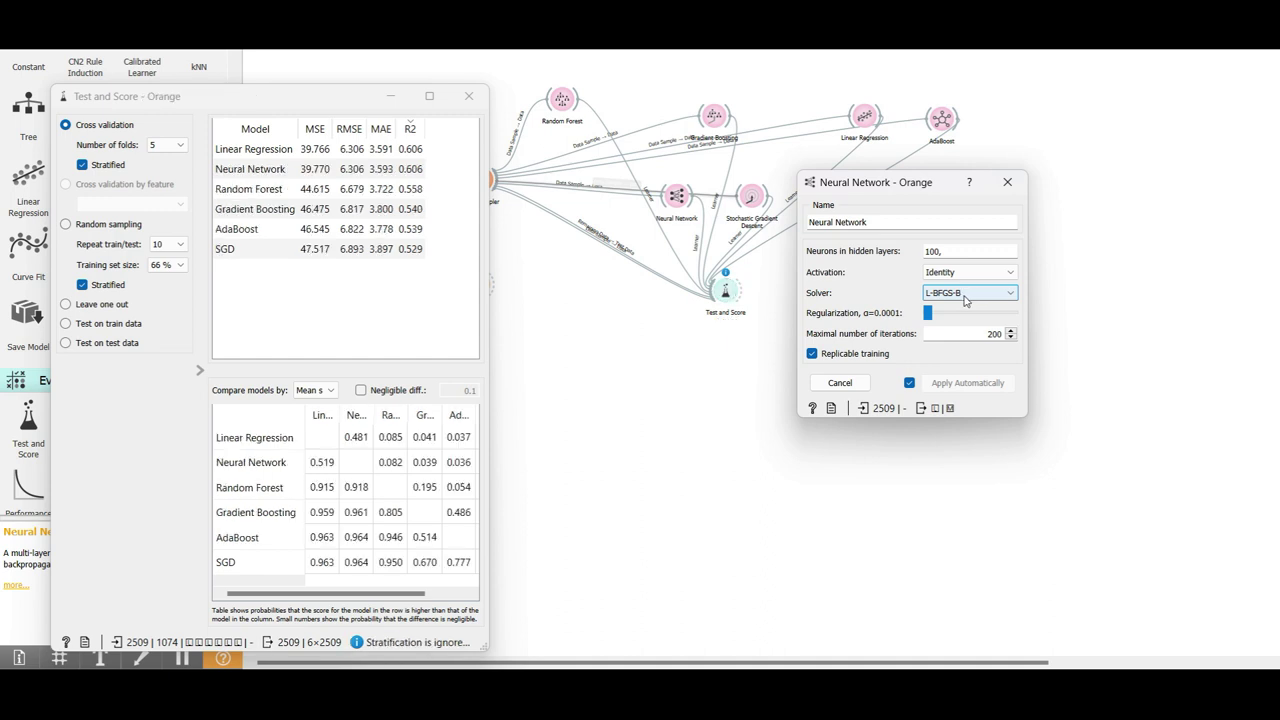
Step: Try the SGD and Adam solvers, restore L-BFGS-B, and close the Neural Network settings
{"action": "left_click", "coordinate": [970, 295]}
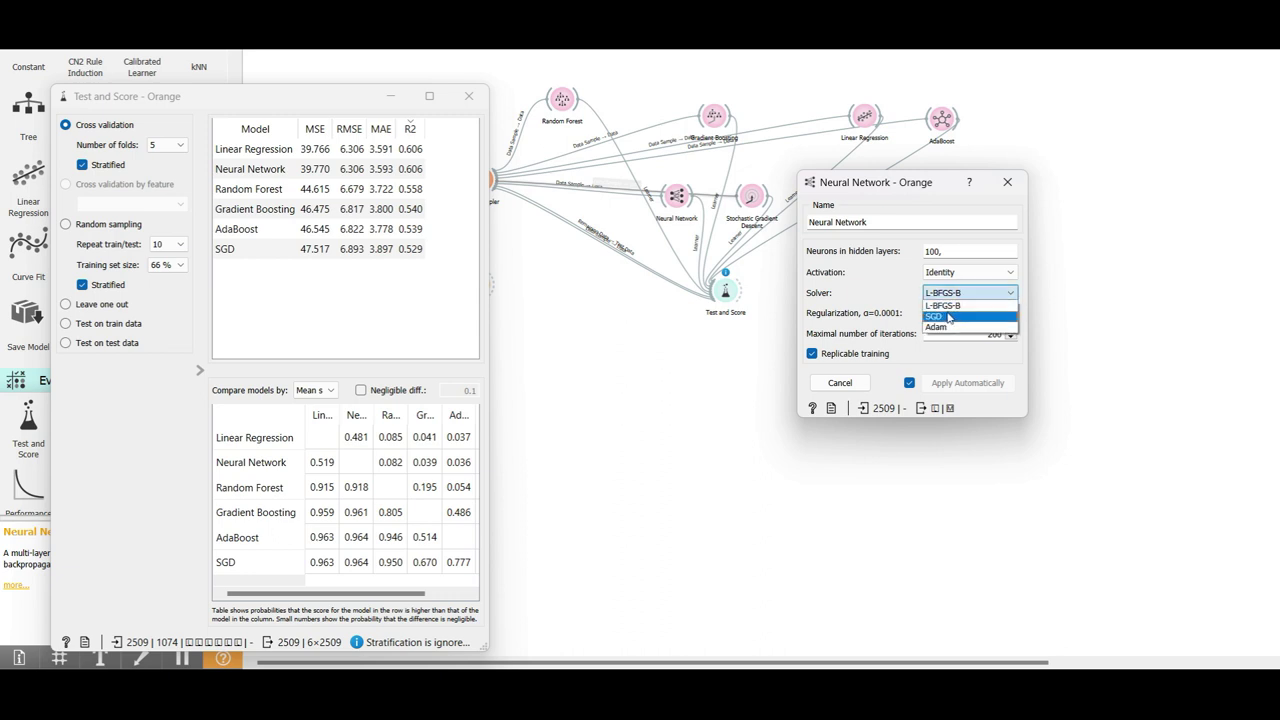
{"action": "left_click", "coordinate": [948, 318]}
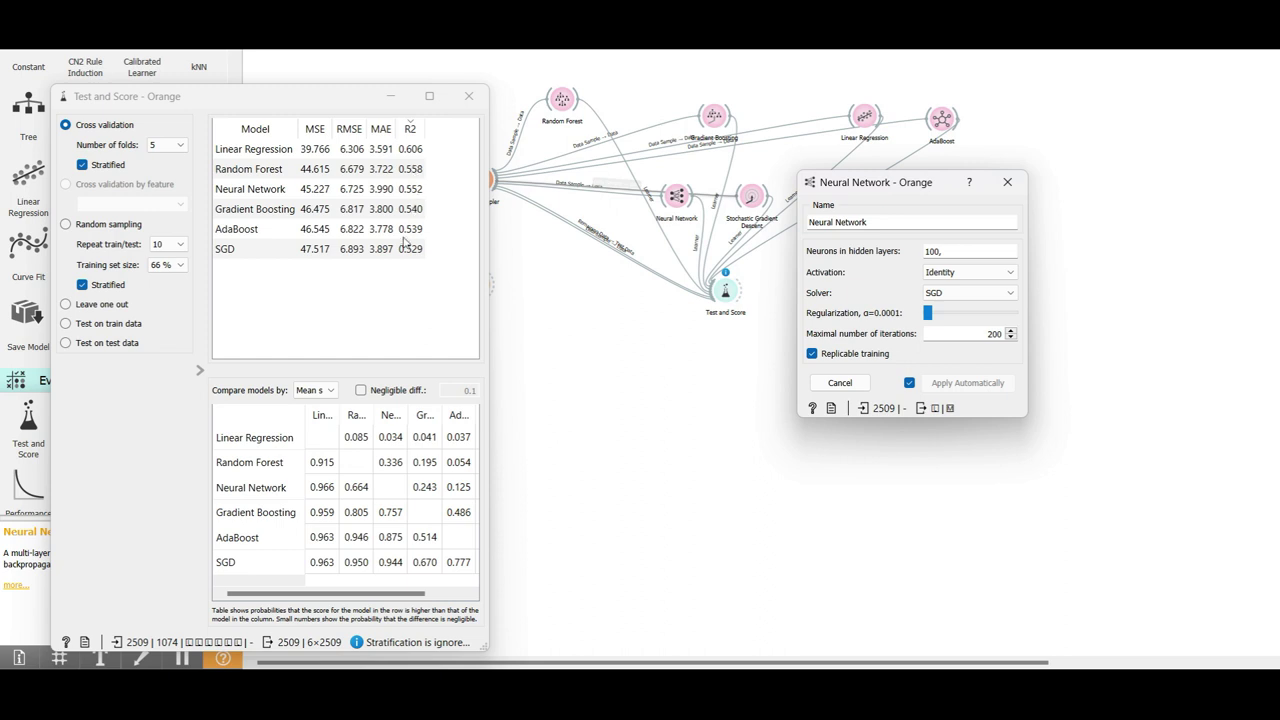
{"action": "left_click", "coordinate": [966, 293]}
{"action": "left_click", "coordinate": [952, 328]}
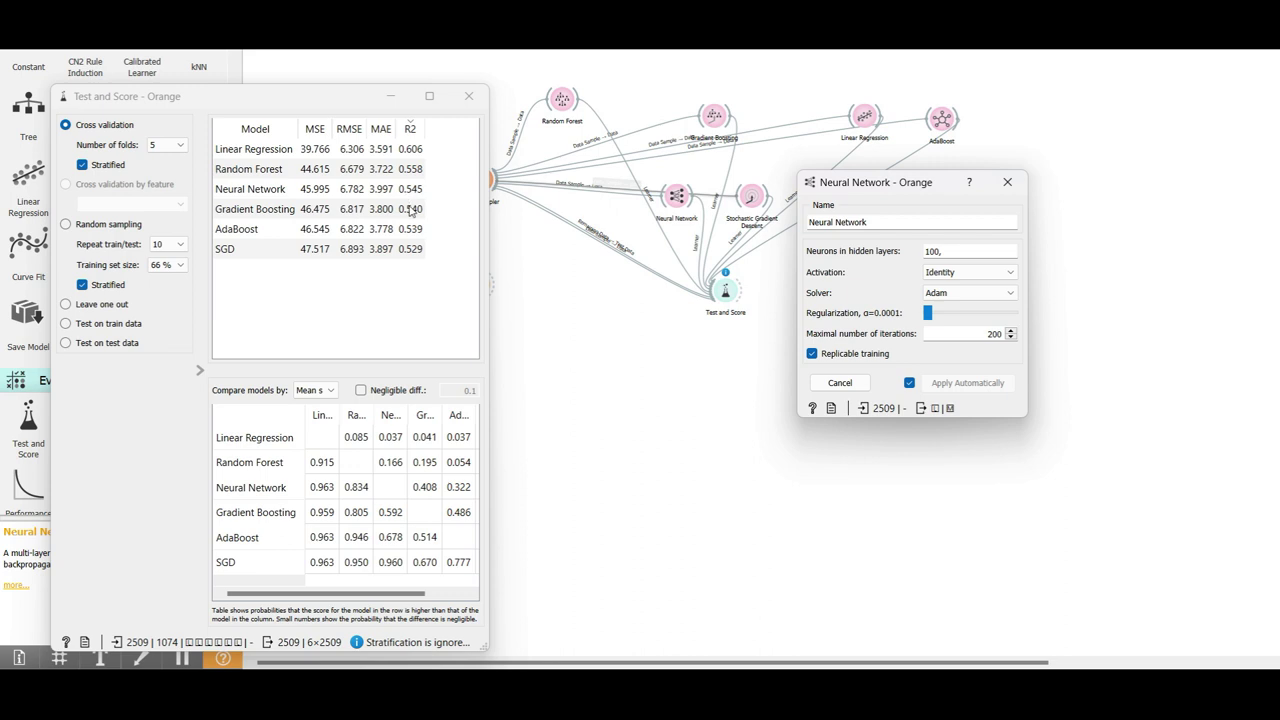
{"action": "left_click", "coordinate": [962, 293]}
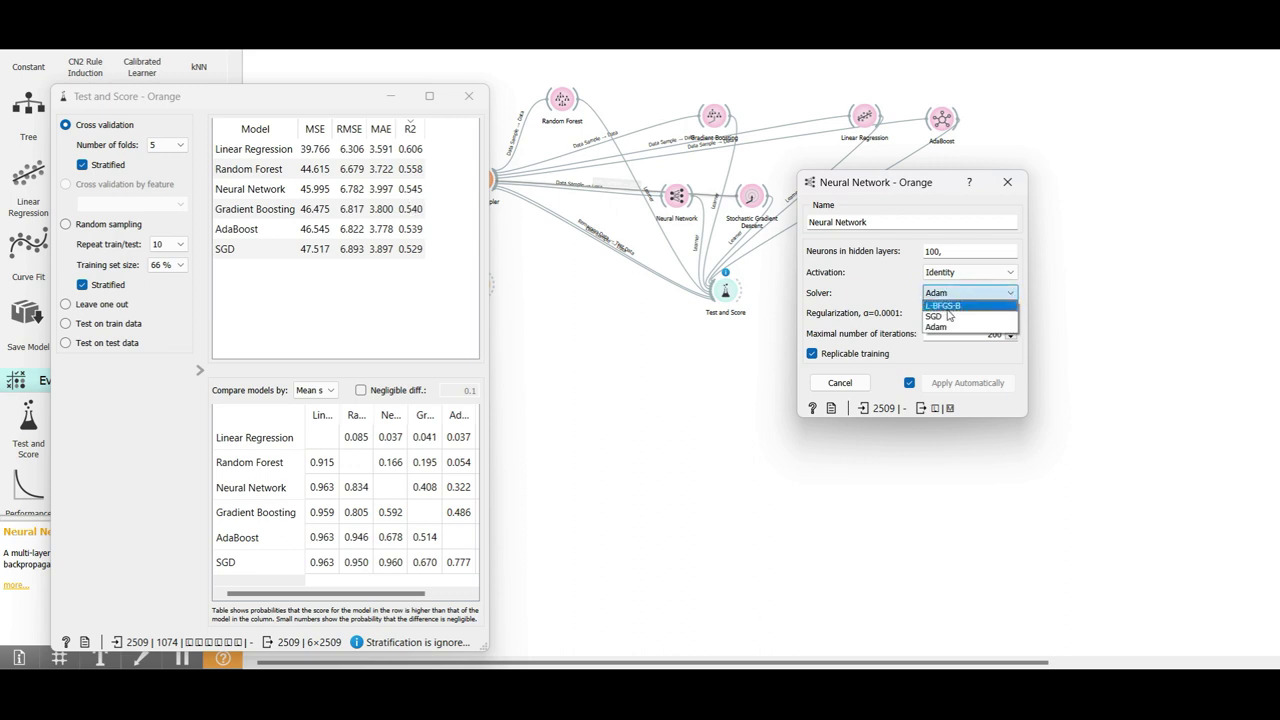
{"action": "left_click", "coordinate": [945, 305]}
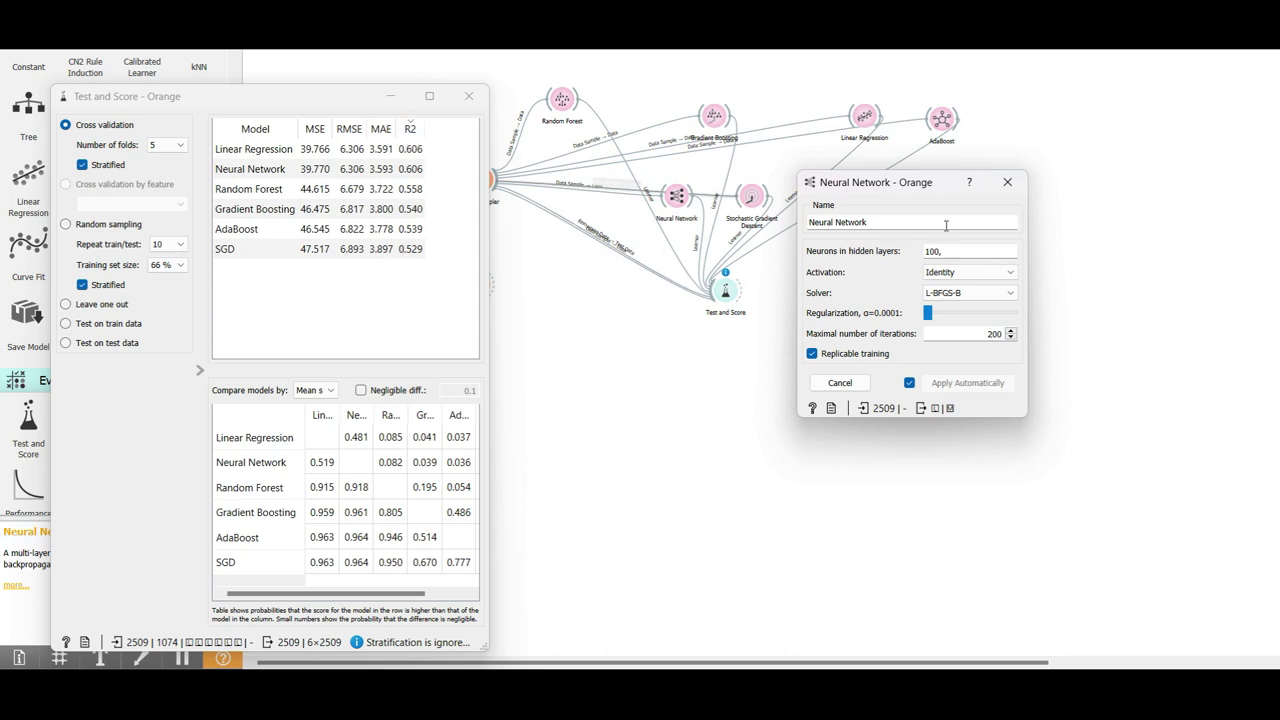
{"action": "left_click", "coordinate": [1007, 182]}
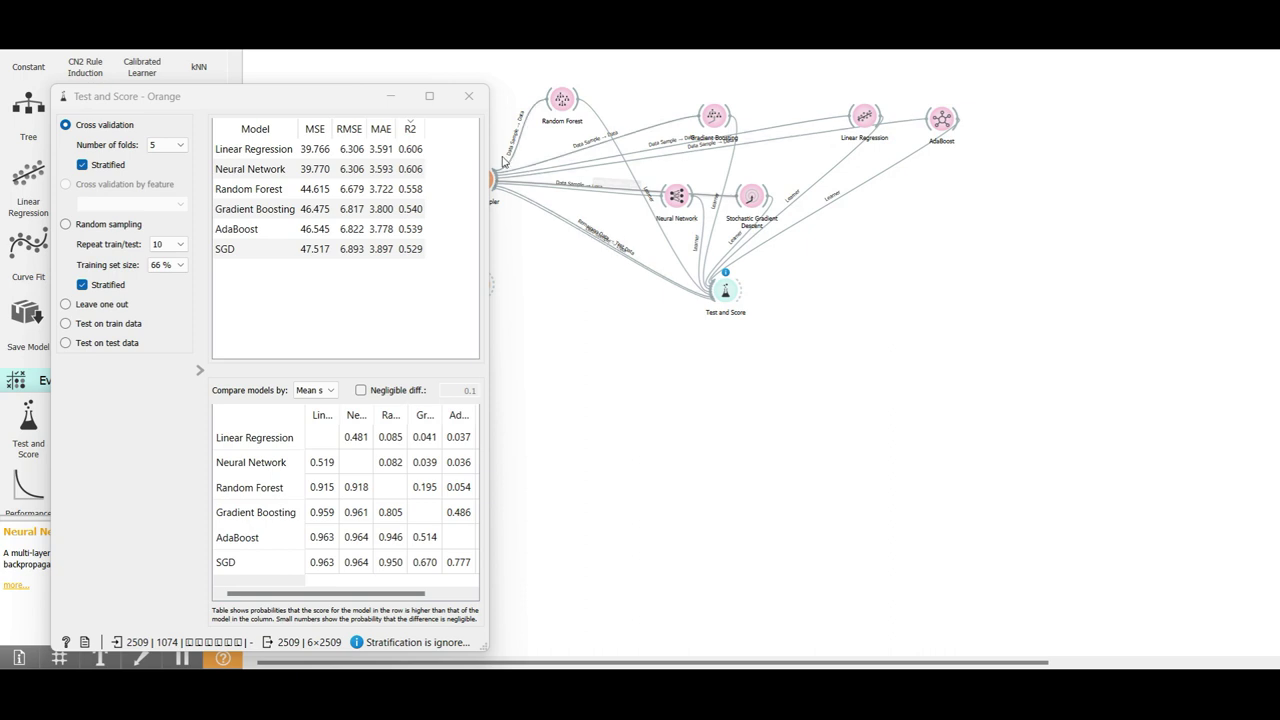
Step: Open the Gradient Boosting settings beside the results and try the scikit-learn method
{"action": "double_click", "coordinate": [714, 122]}
{"action": "left_click_drag", "start_coordinate": [375, 107], "coordinate": [1041, 185]}
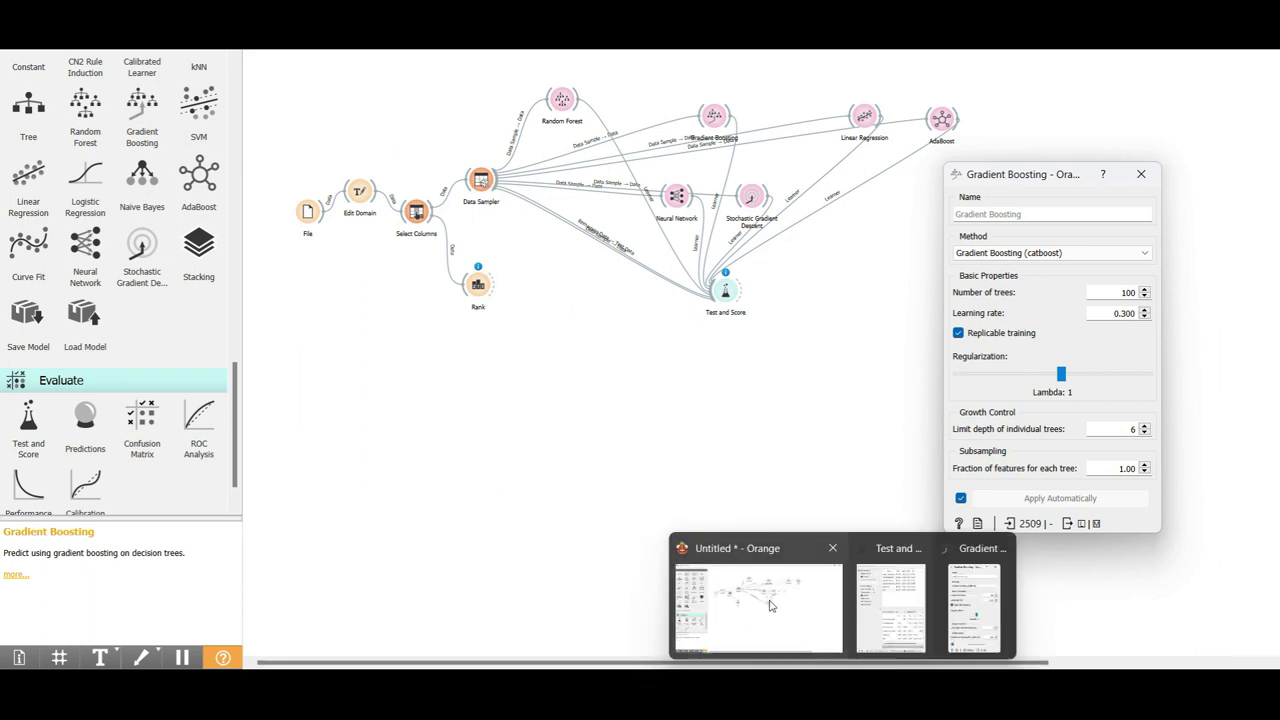
{"action": "left_click", "coordinate": [895, 589]}
{"action": "left_click_drag", "start_coordinate": [1008, 175], "coordinate": [853, 173]}
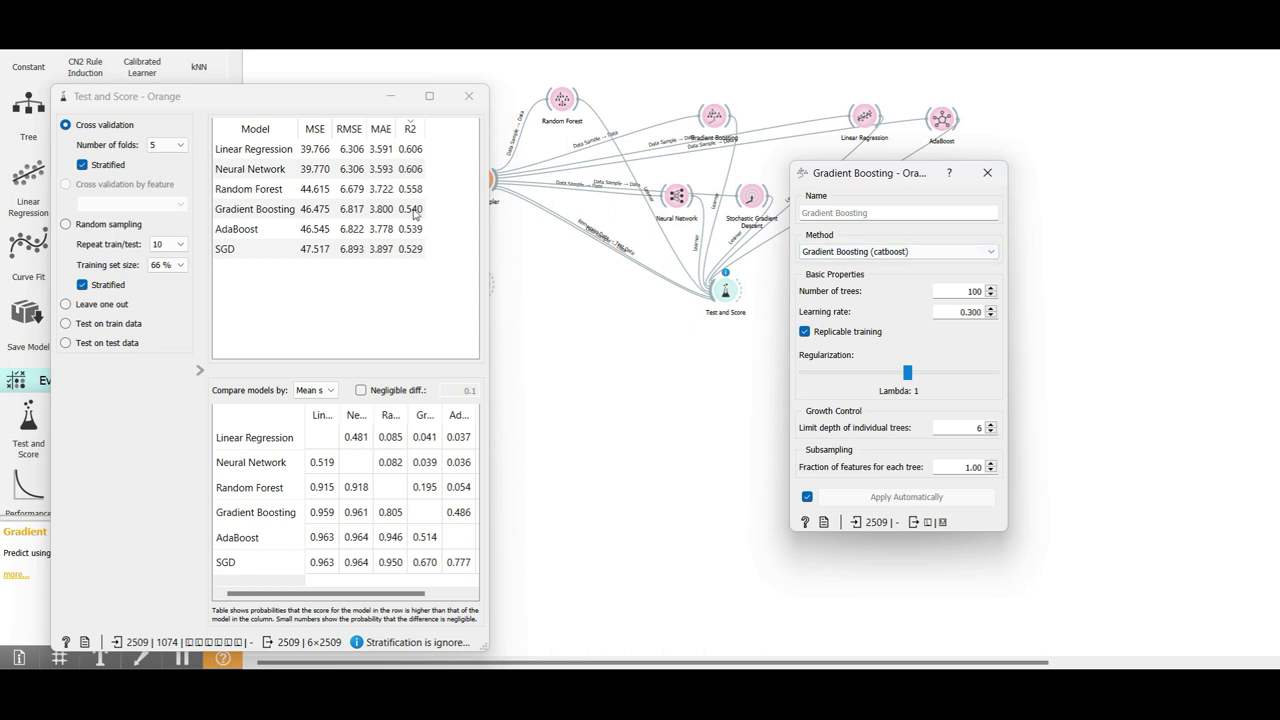
{"action": "left_click", "coordinate": [894, 252]}
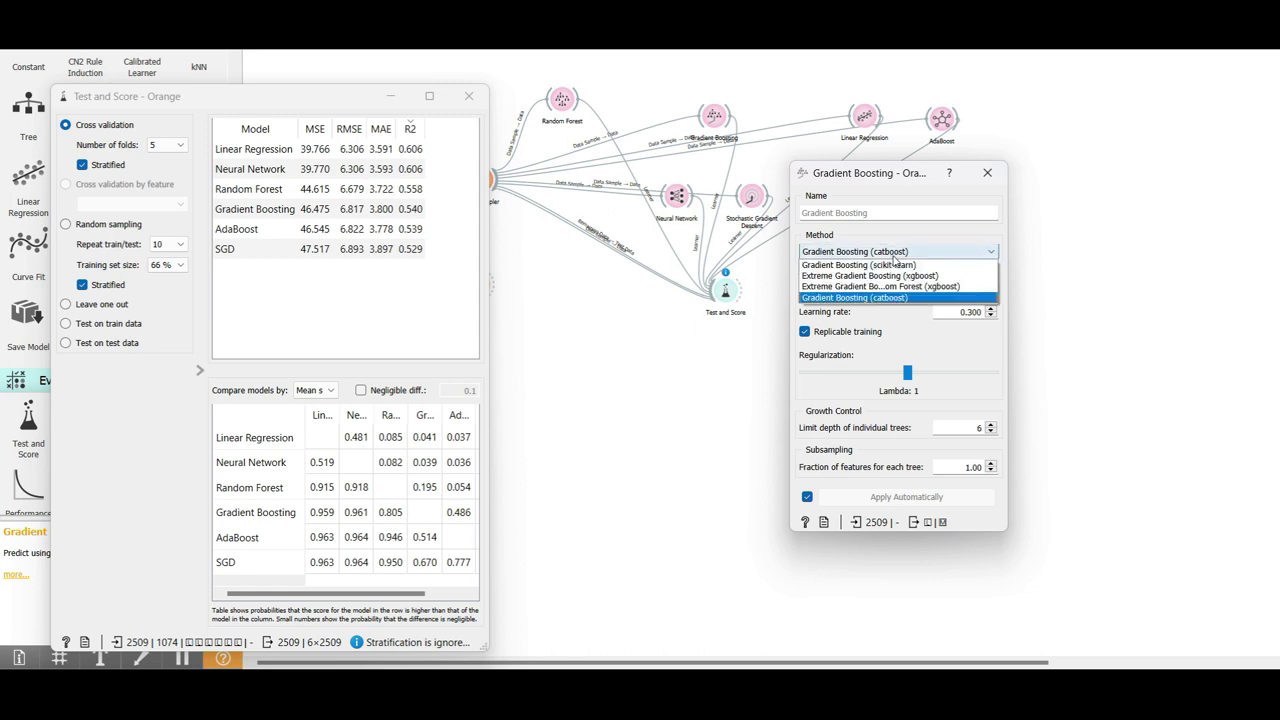
{"action": "left_click", "coordinate": [910, 265]}
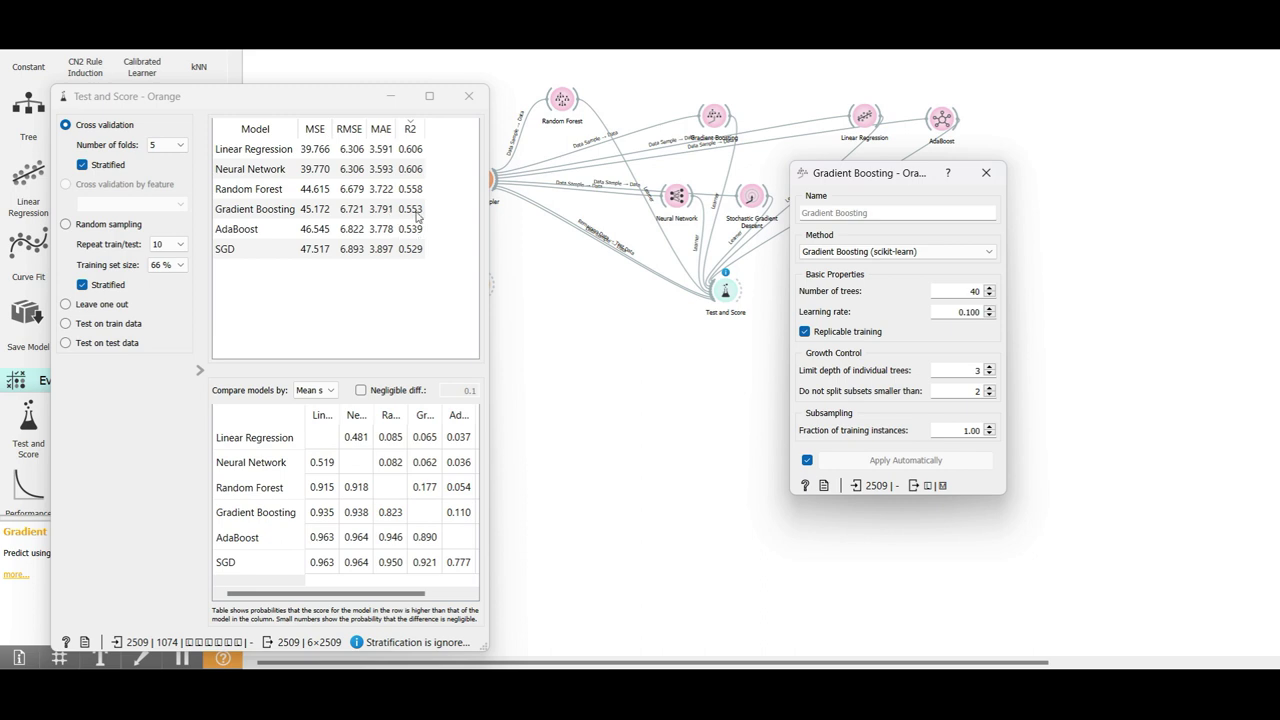
Step: Try xgboost and xgboost Random Forest, return to catboost, and close Gradient Boosting and Test and Score
{"action": "left_click", "coordinate": [890, 252]}
{"action": "left_click", "coordinate": [900, 254]}
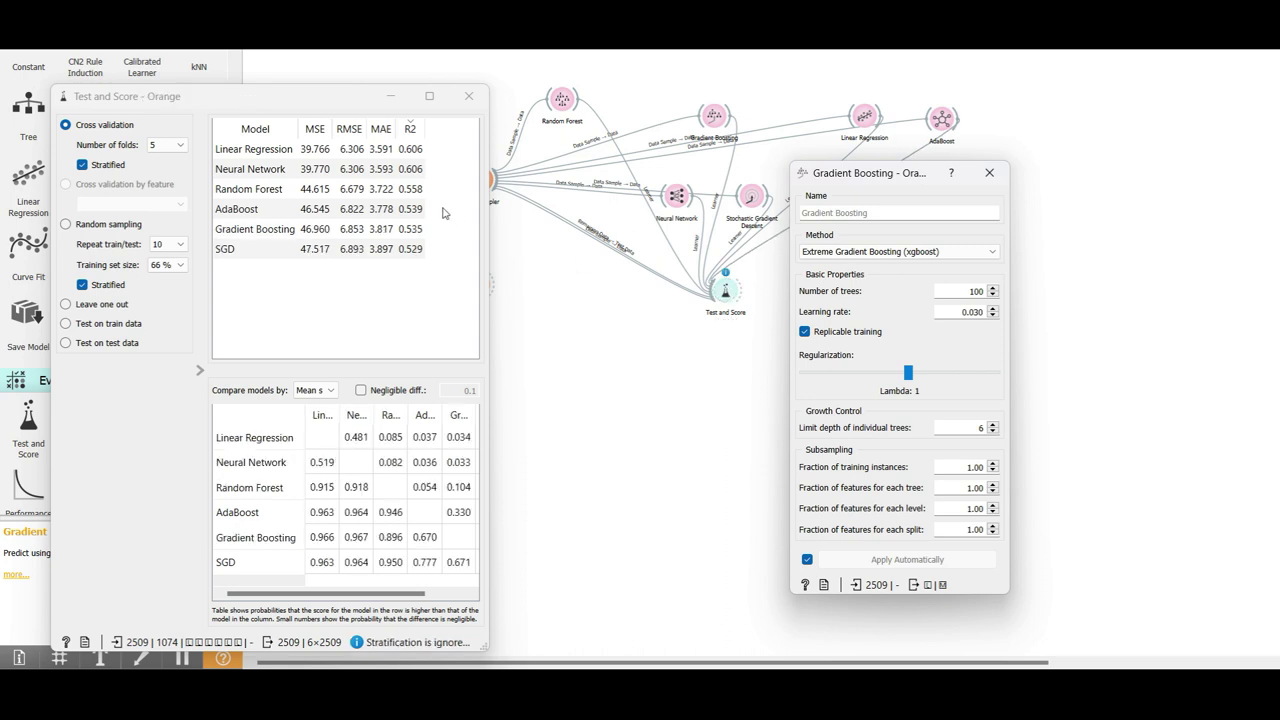
{"action": "left_click", "coordinate": [885, 252]}
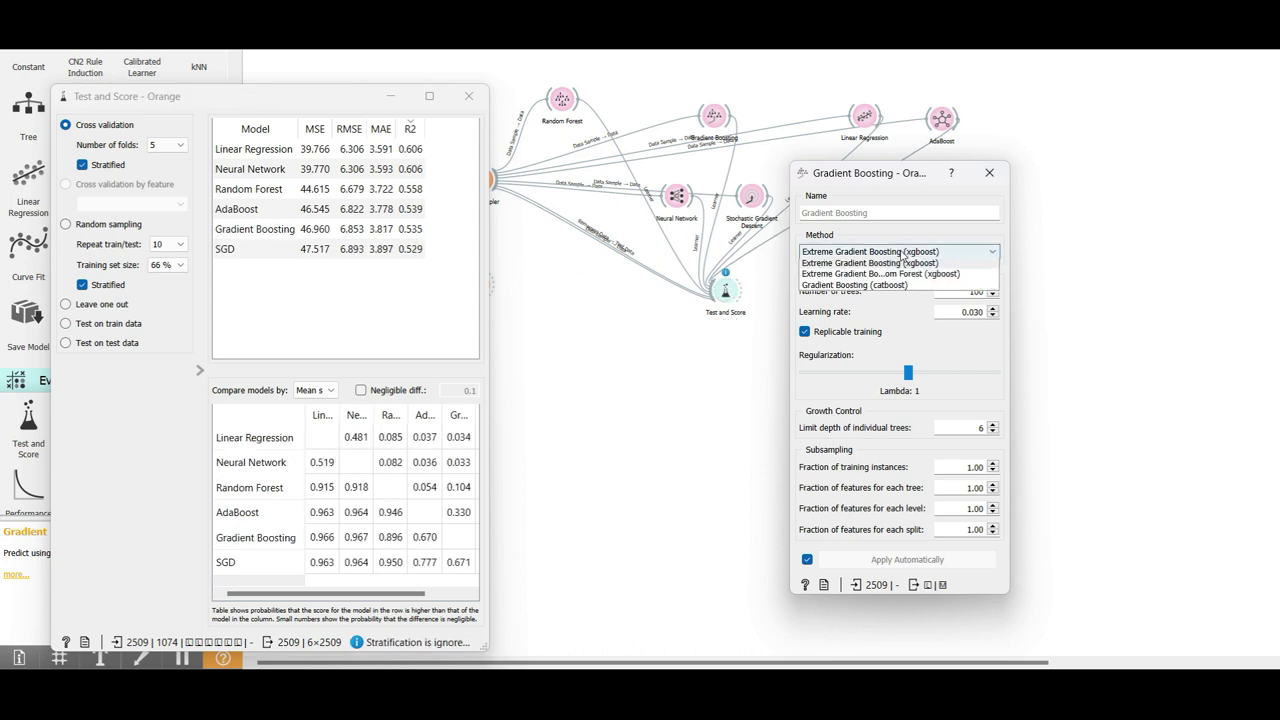
{"action": "left_click", "coordinate": [920, 286]}
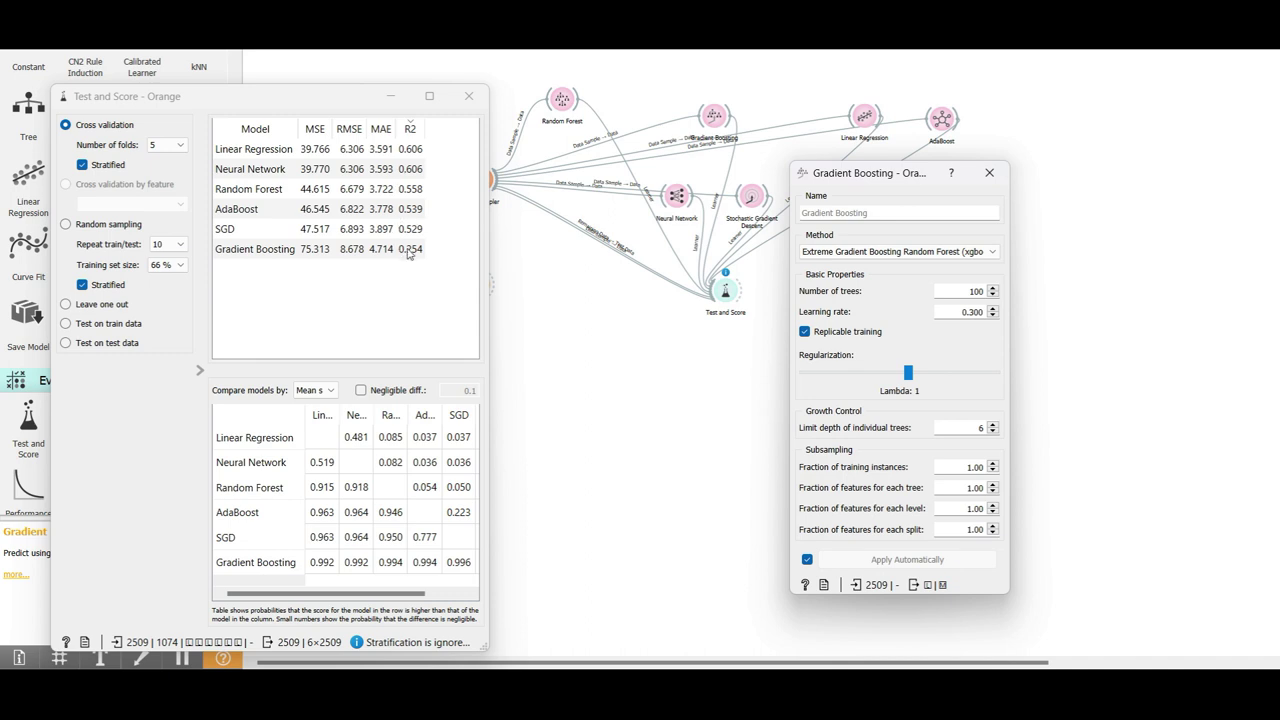
{"action": "left_click", "coordinate": [880, 252]}
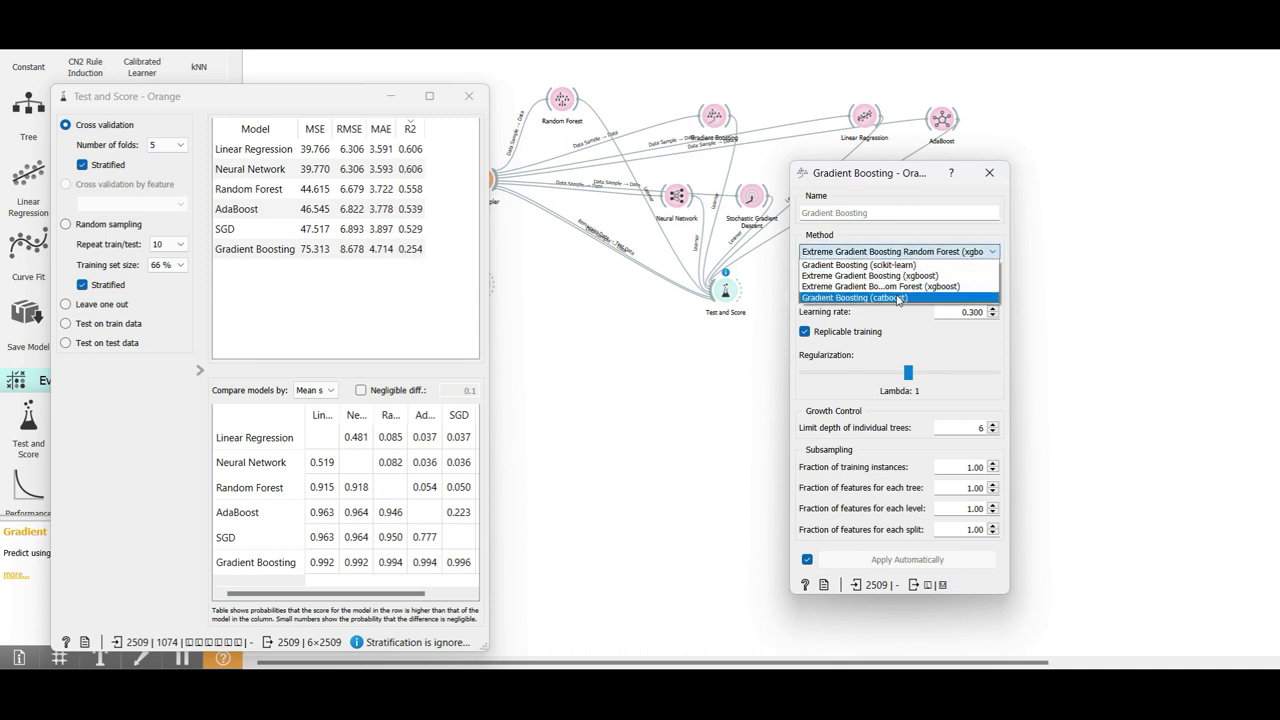
{"action": "left_click", "coordinate": [838, 316]}
{"action": "key", "text": "Down"}
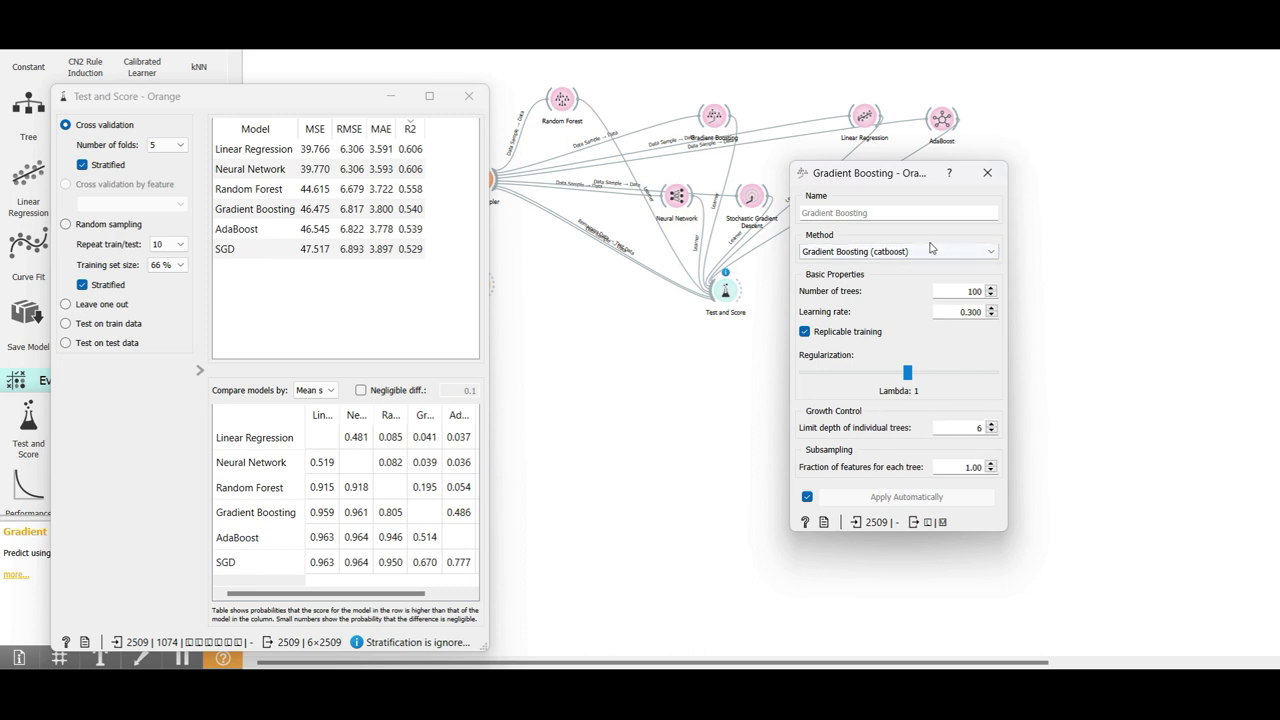
{"action": "left_click", "coordinate": [987, 172]}
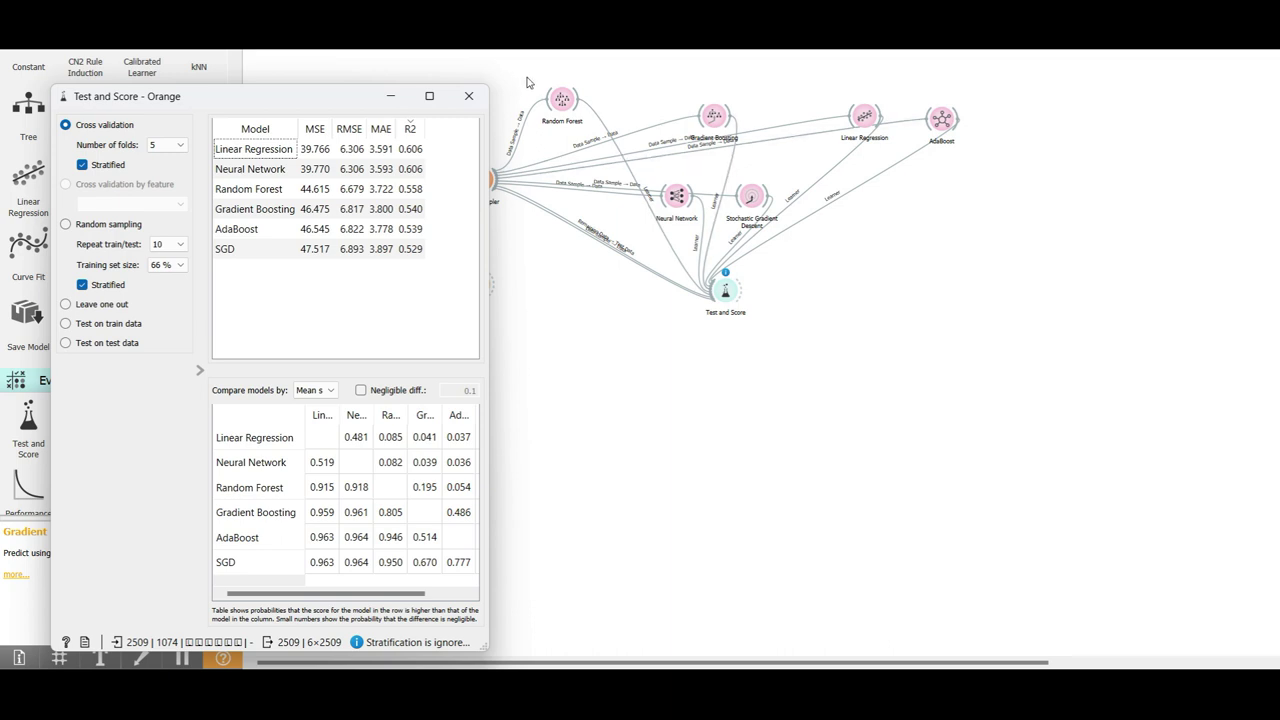
{"action": "left_click", "coordinate": [538, 92]}
{"action": "left_click", "coordinate": [560, 98]}
{"action": "left_click", "coordinate": [600, 140]}
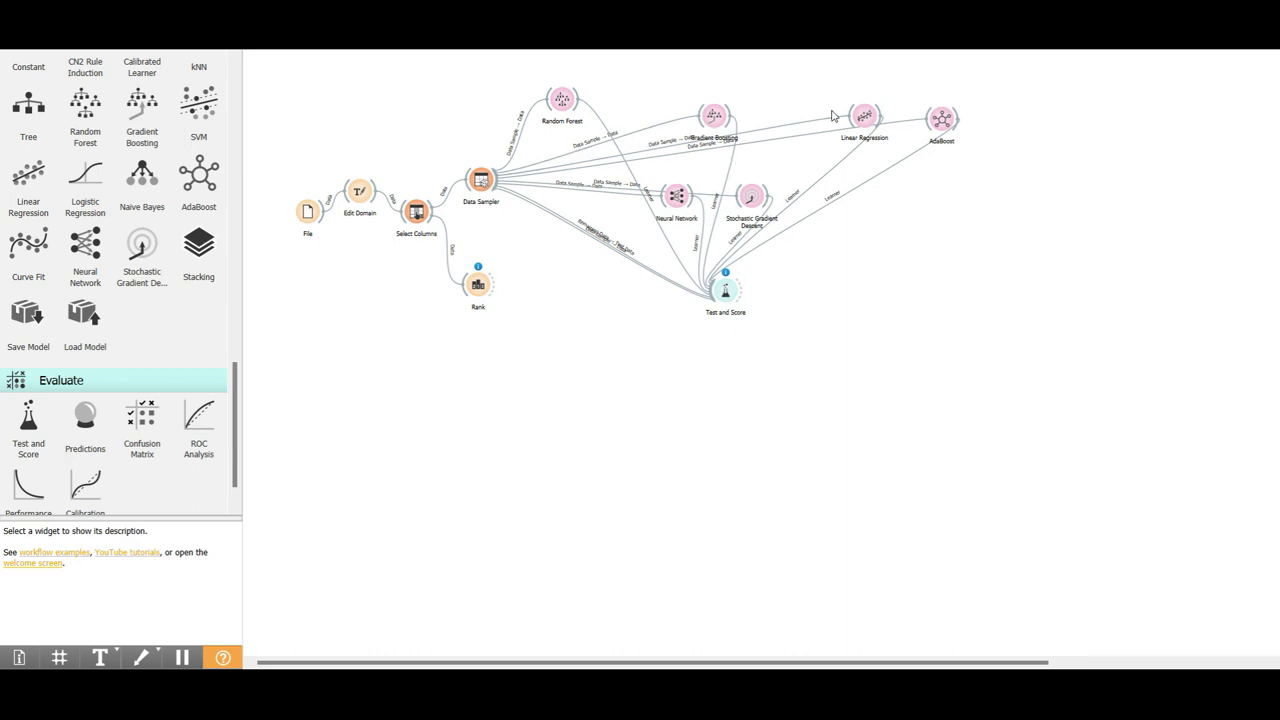
{"action": "double_click", "coordinate": [724, 289]}
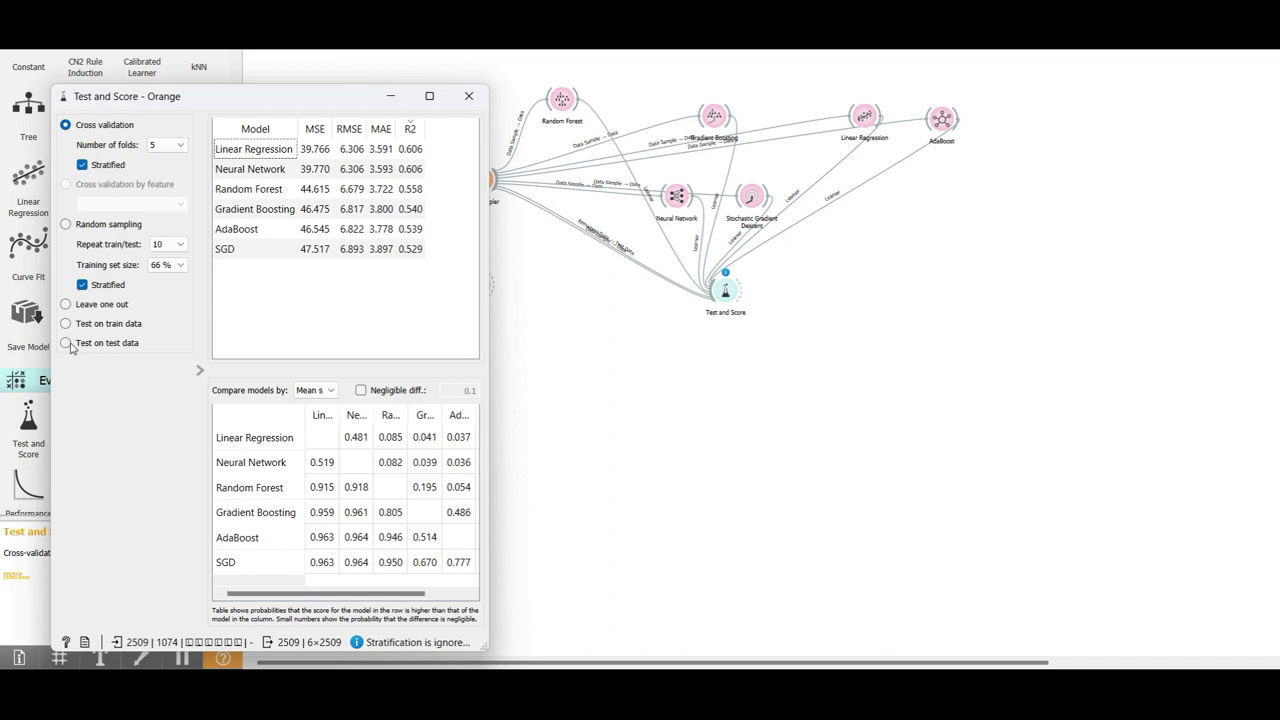
Step: Switch Test and Score to 'Test on test data', putting Neural Network top with R2 0.616
{"action": "left_click", "coordinate": [65, 344]}
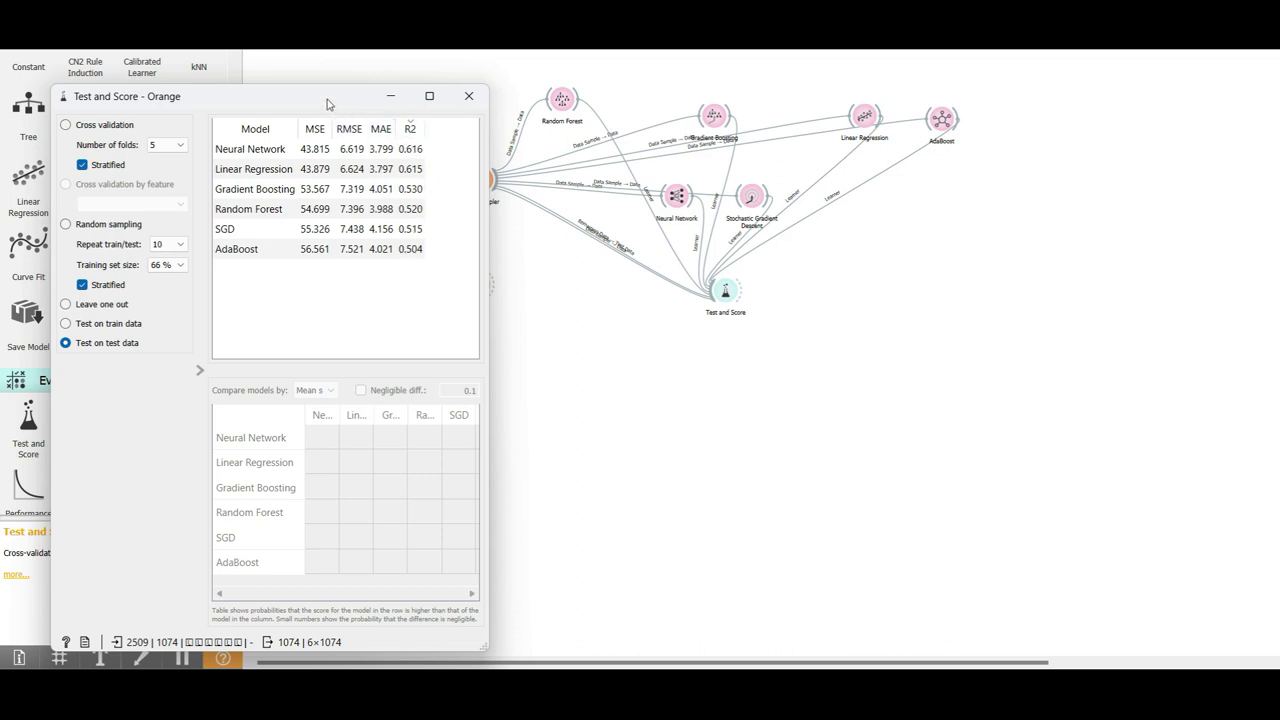
{"action": "left_click_drag", "start_coordinate": [327, 104], "coordinate": [326, 90]}
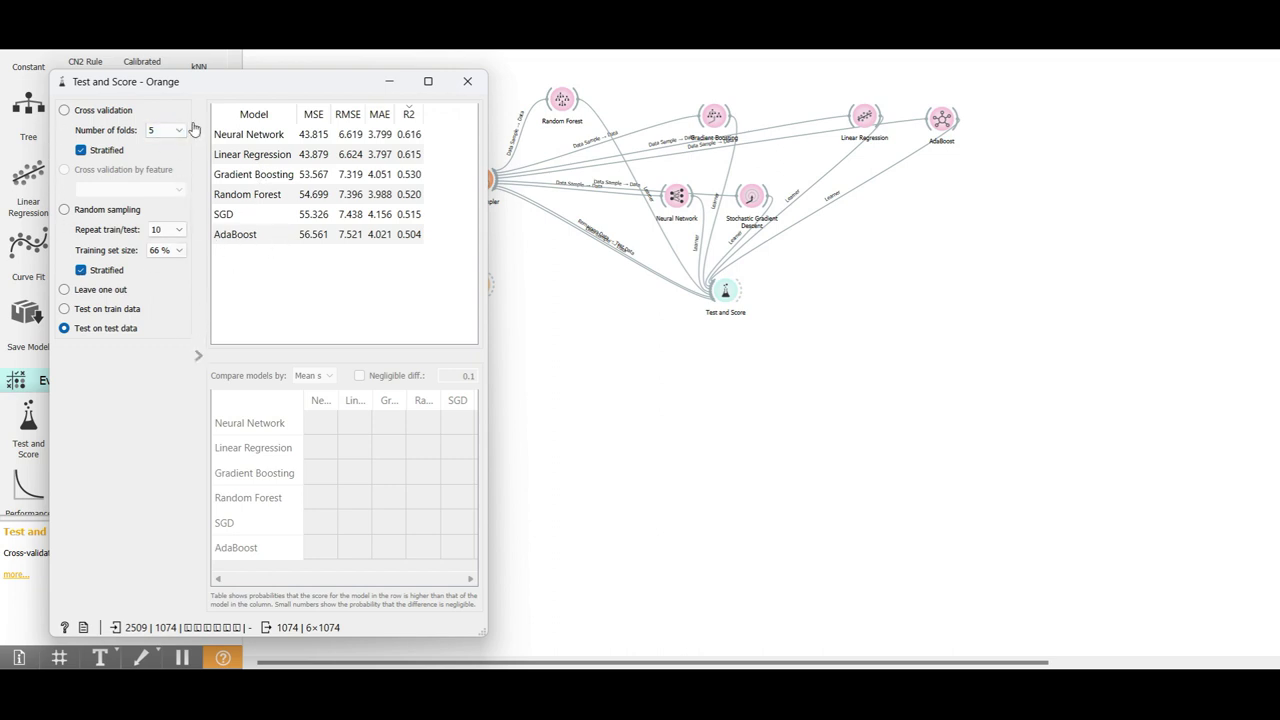
Step: Switch Test and Score to cross-validation and delete the AdaBoost, Gradient Boosting, Random Forest and SGD learners
{"action": "left_click", "coordinate": [65, 112]}
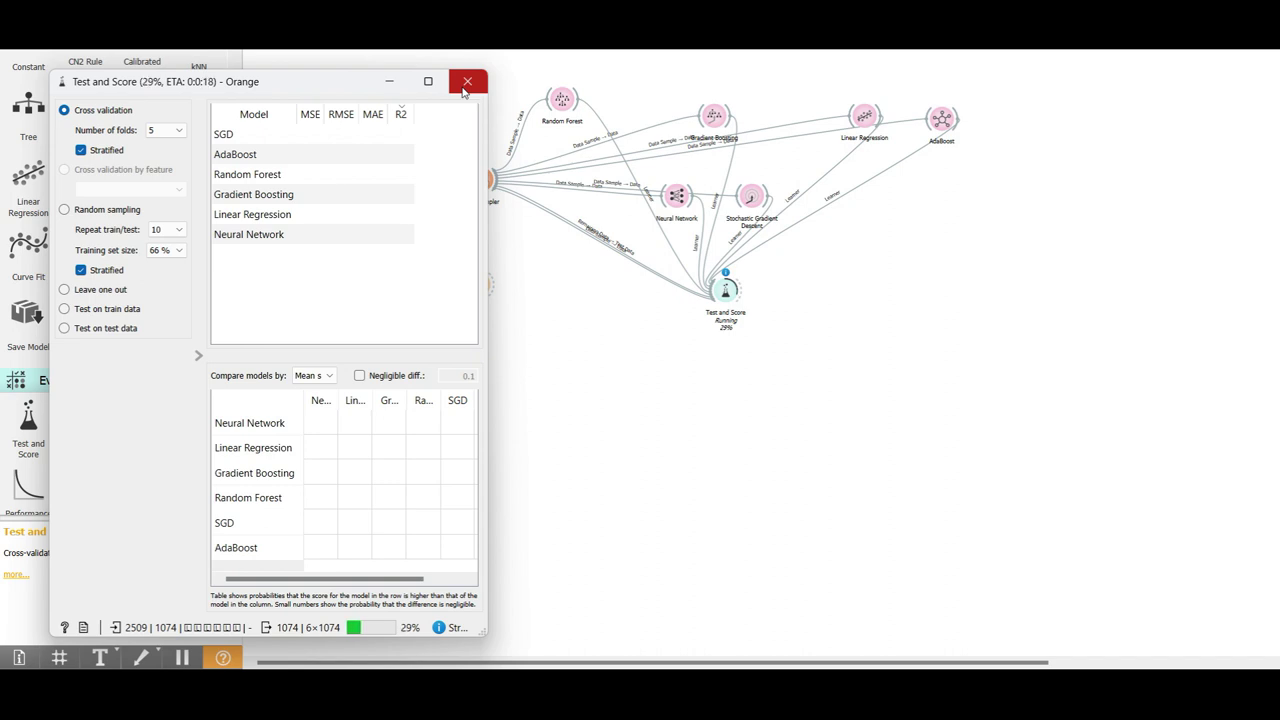
{"action": "left_click", "coordinate": [466, 82]}
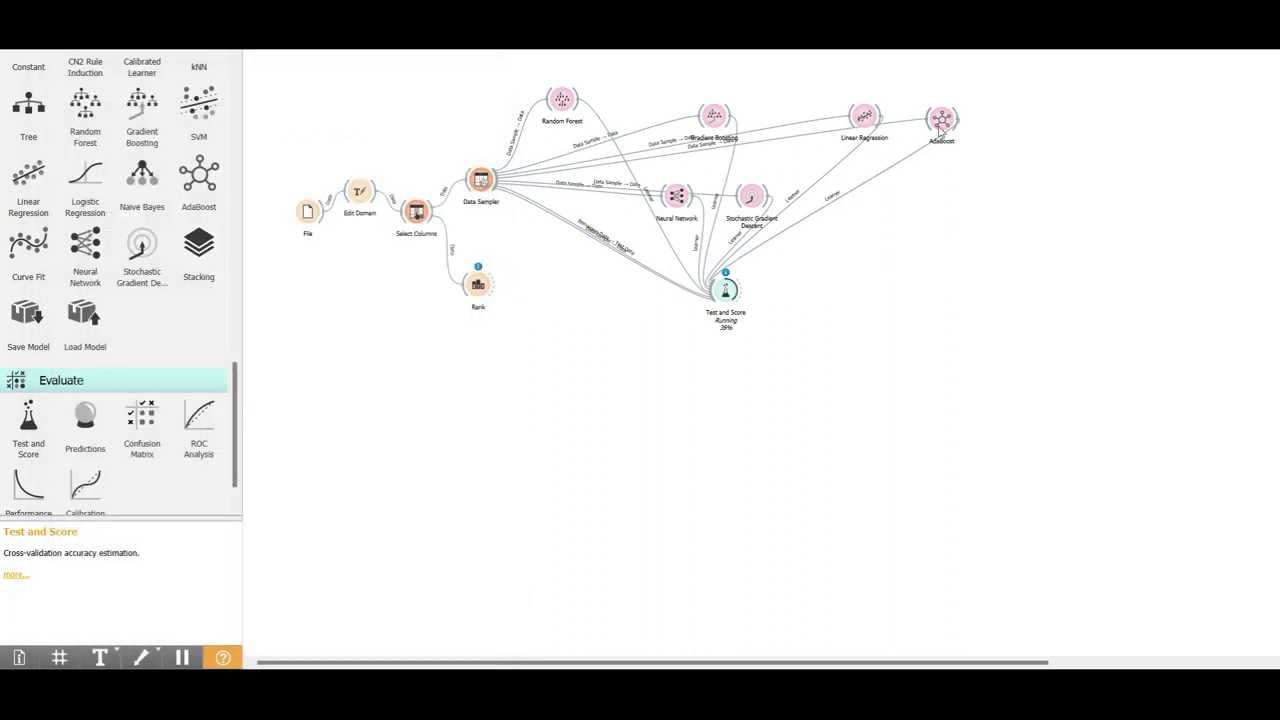
{"action": "left_click", "coordinate": [940, 128]}
{"action": "key", "text": "Delete"}
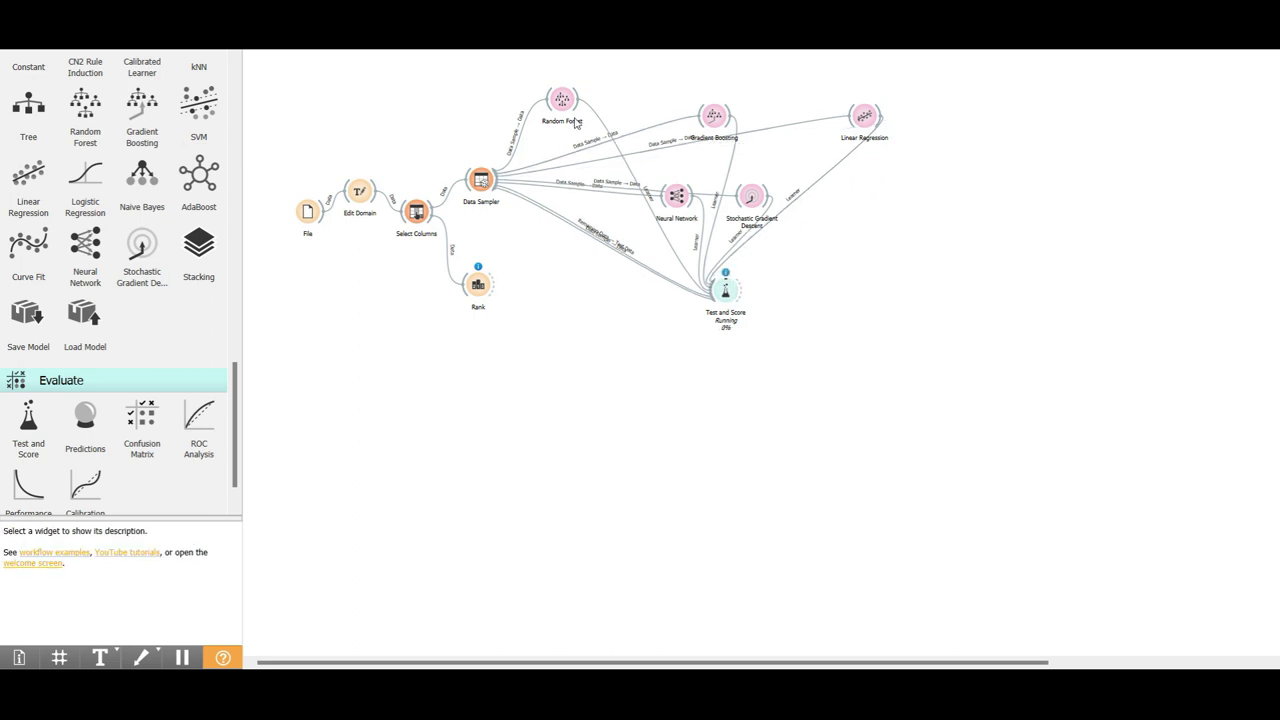
{"action": "left_click", "coordinate": [716, 118]}
{"action": "key", "text": "Delete"}
{"action": "left_click", "coordinate": [561, 100]}
{"action": "key", "text": "Delete"}
{"action": "left_click", "coordinate": [755, 200]}
{"action": "key", "text": "Delete"}
Step: Regroup Linear Regression, Neural Network and Test and Score, then link from Neural Network's output
{"action": "left_click_drag", "start_coordinate": [864, 117], "coordinate": [549, 120]}
{"action": "left_click_drag", "start_coordinate": [676, 196], "coordinate": [624, 118]}
{"action": "left_click_drag", "start_coordinate": [725, 290], "coordinate": [614, 204]}
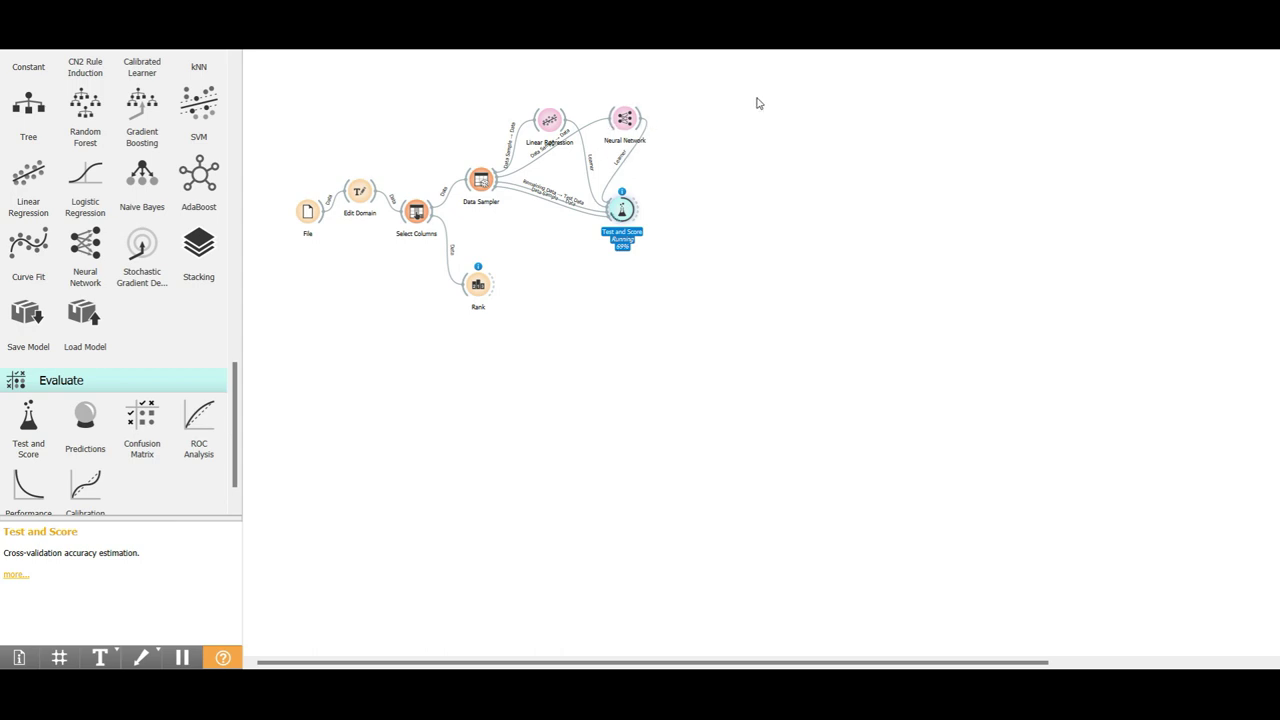
{"action": "left_click_drag", "start_coordinate": [642, 115], "coordinate": [706, 107]}
Step: Add a Save Model widget to the Neural Network output and open its settings
{"action": "left_click", "coordinate": [736, 168]}
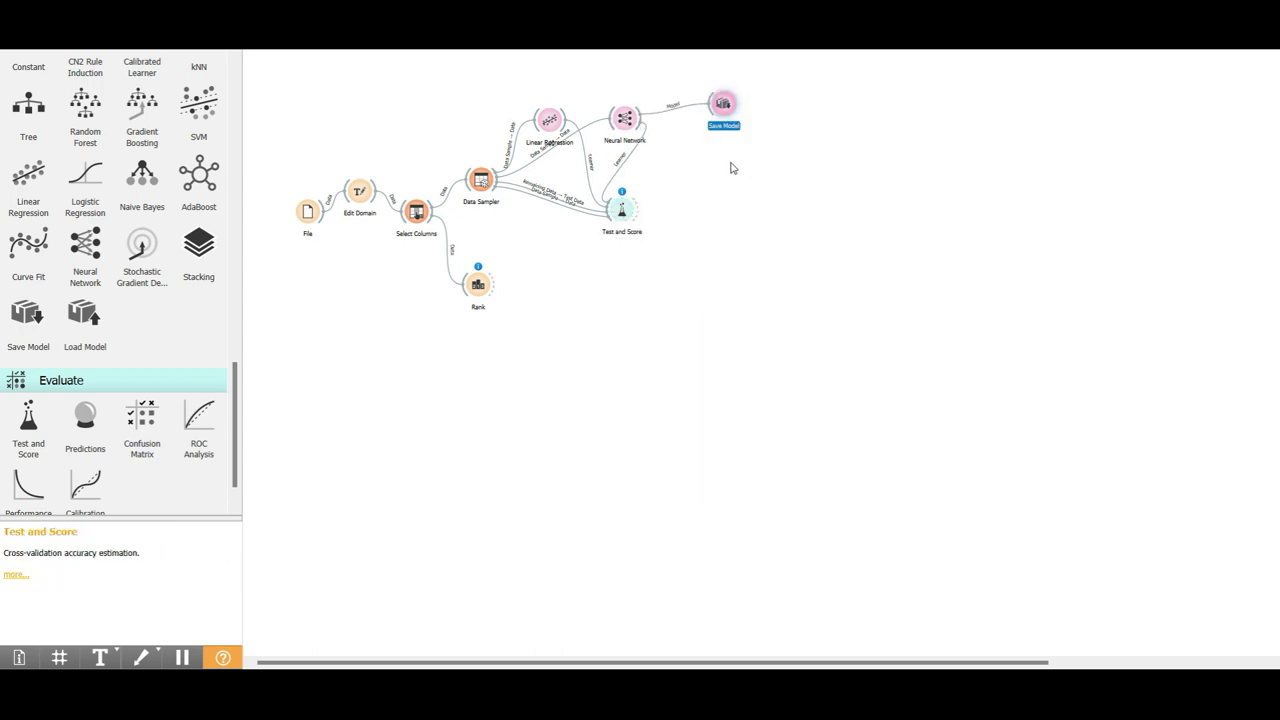
{"action": "left_click_drag", "start_coordinate": [722, 108], "coordinate": [704, 123]}
{"action": "double_click", "coordinate": [704, 122]}
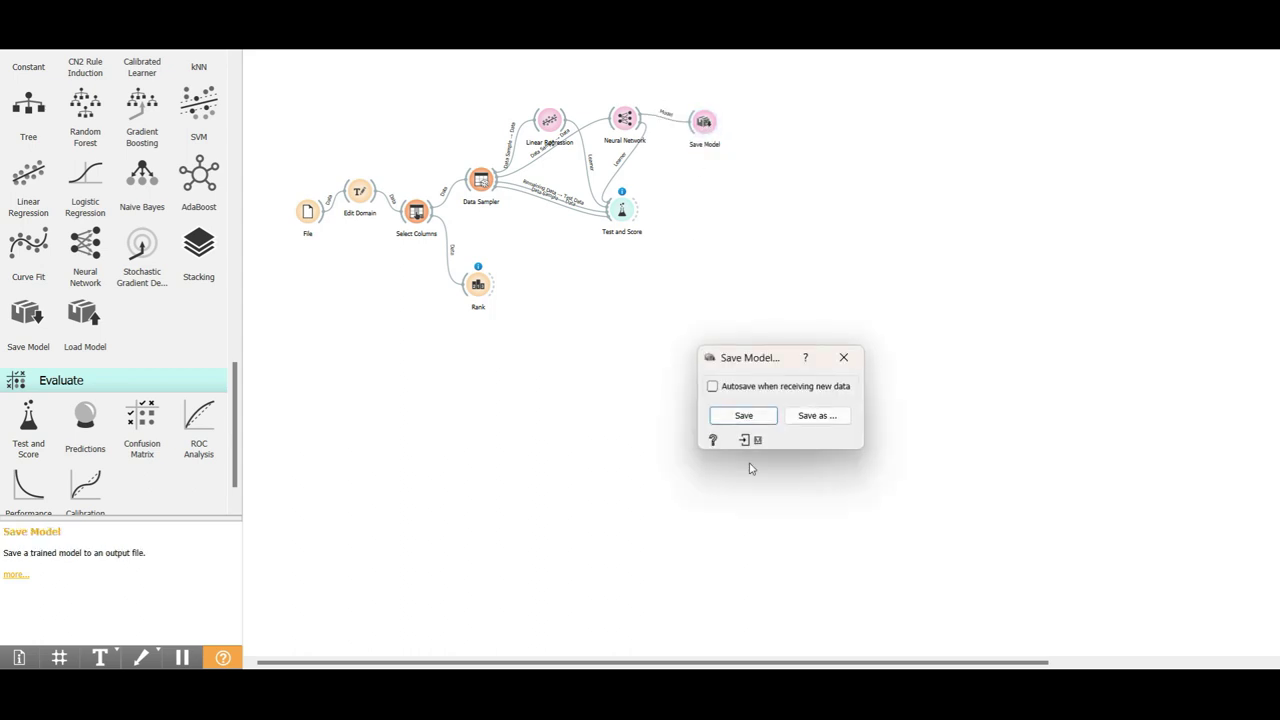
Step: Save the Neural Network model to the Desktop as Line.pkcls
{"action": "left_click", "coordinate": [813, 413]}
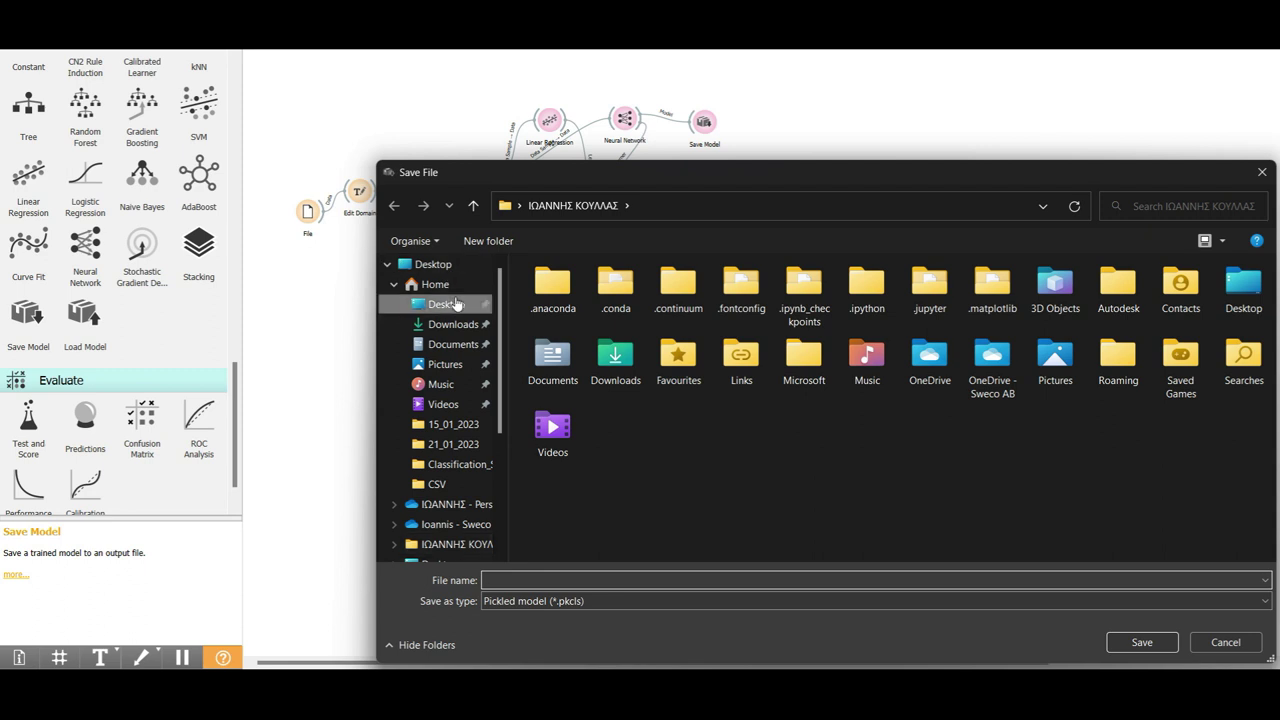
{"action": "left_click", "coordinate": [460, 304]}
{"action": "left_click", "coordinate": [541, 578]}
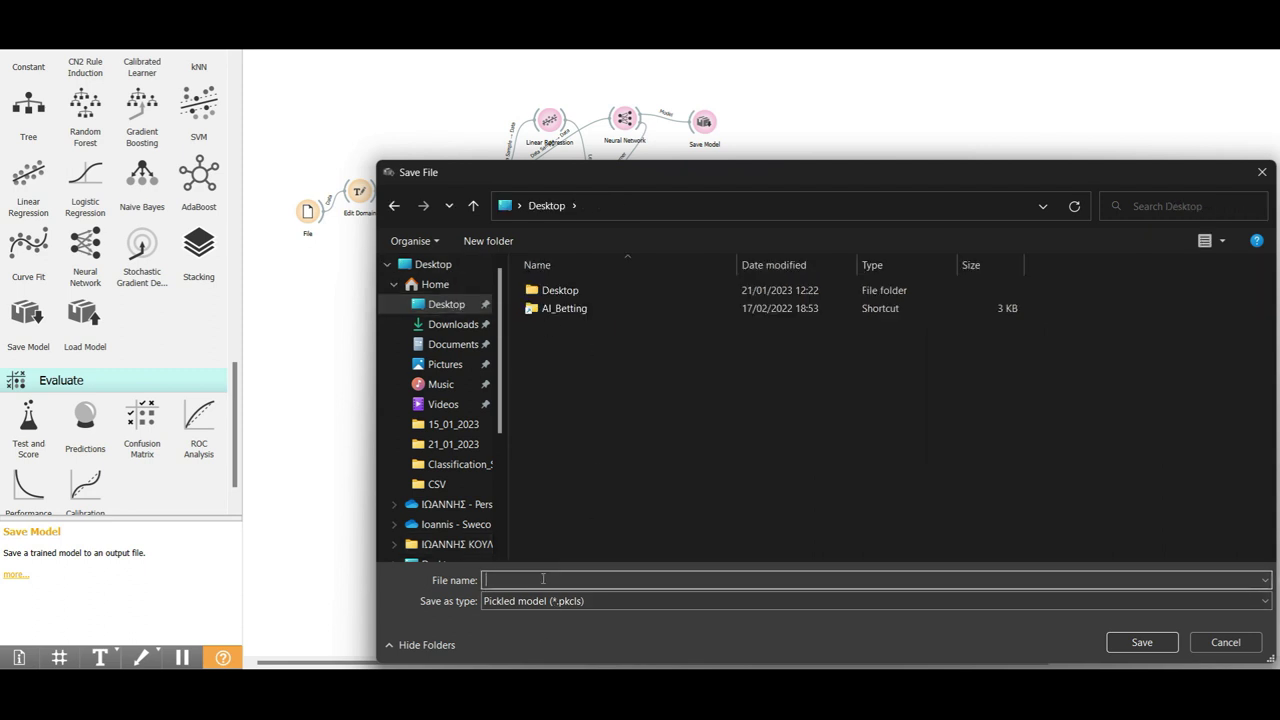
{"action": "type", "text": "AI"}
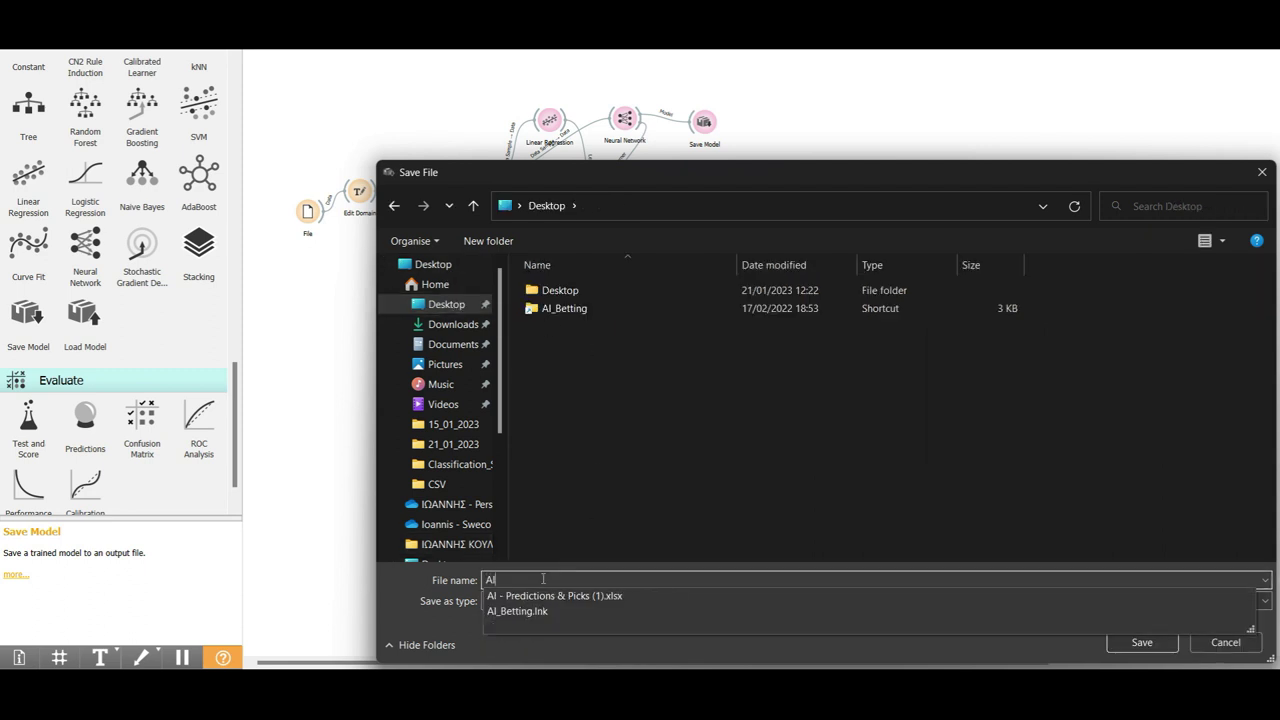
{"action": "key", "text": "BackSpace"}
{"action": "key", "text": "BackSpace"}
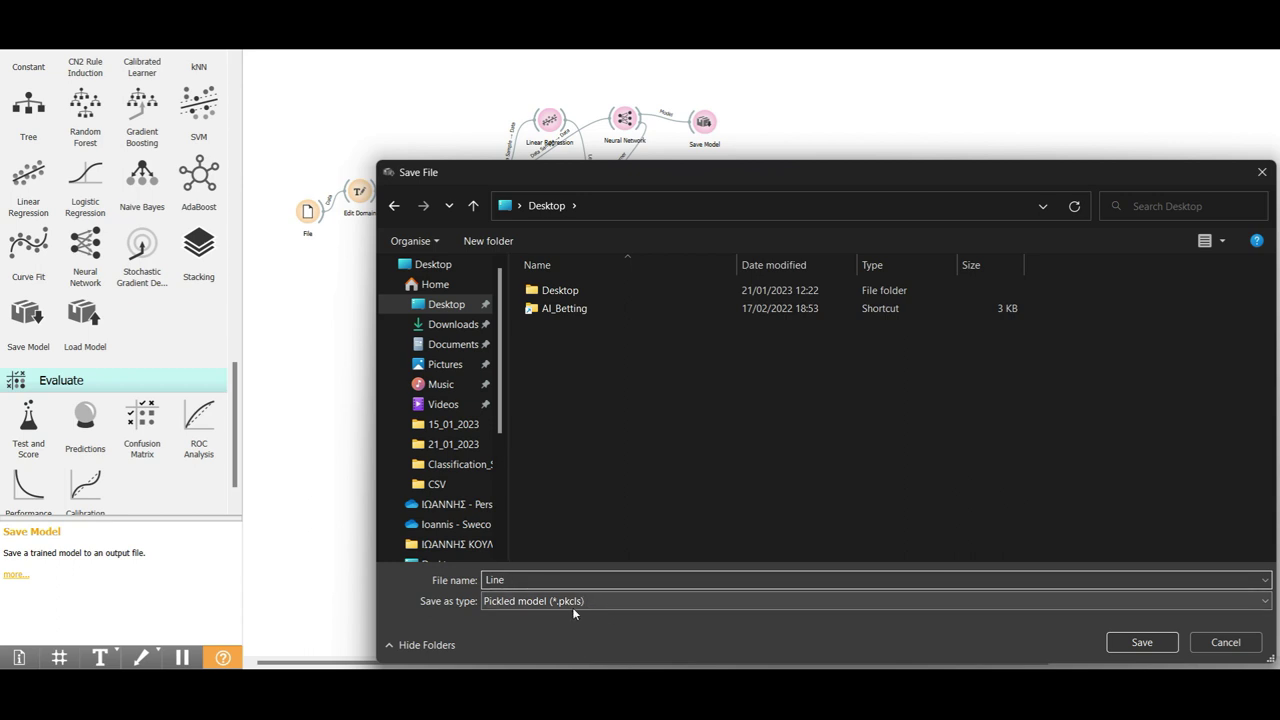
{"action": "left_click", "coordinate": [1142, 642]}
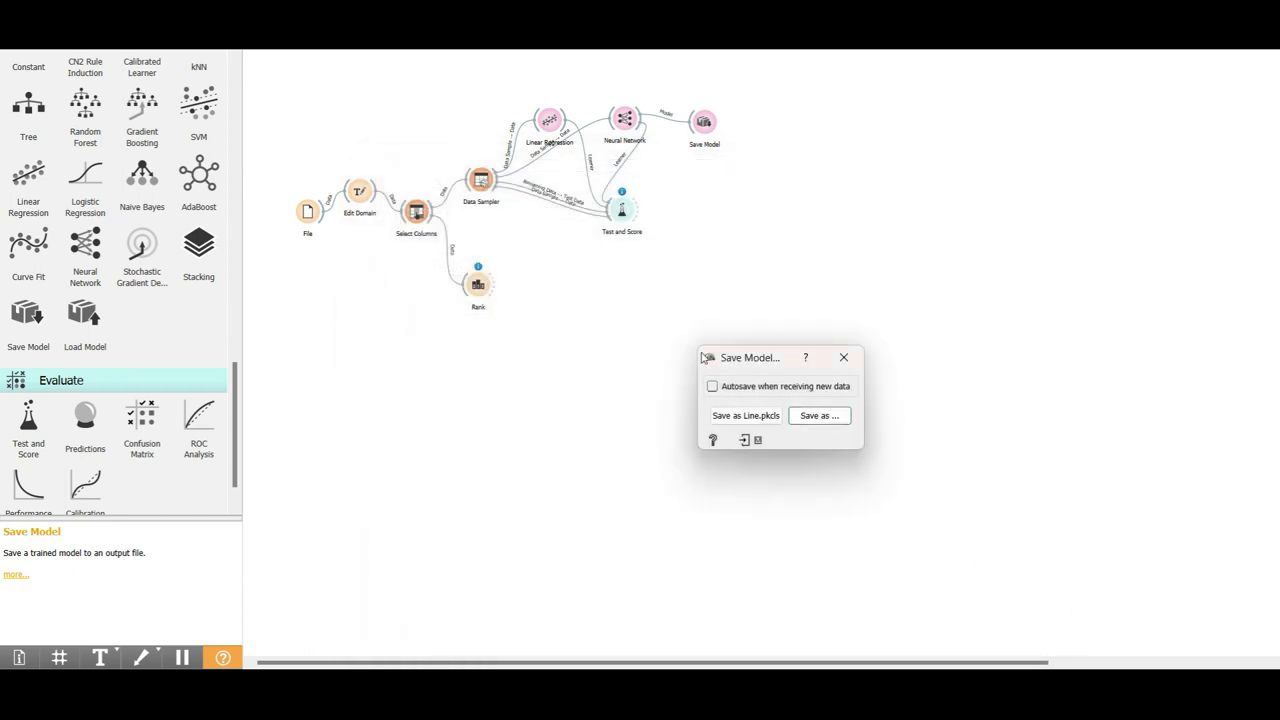
{"action": "left_click", "coordinate": [843, 357]}
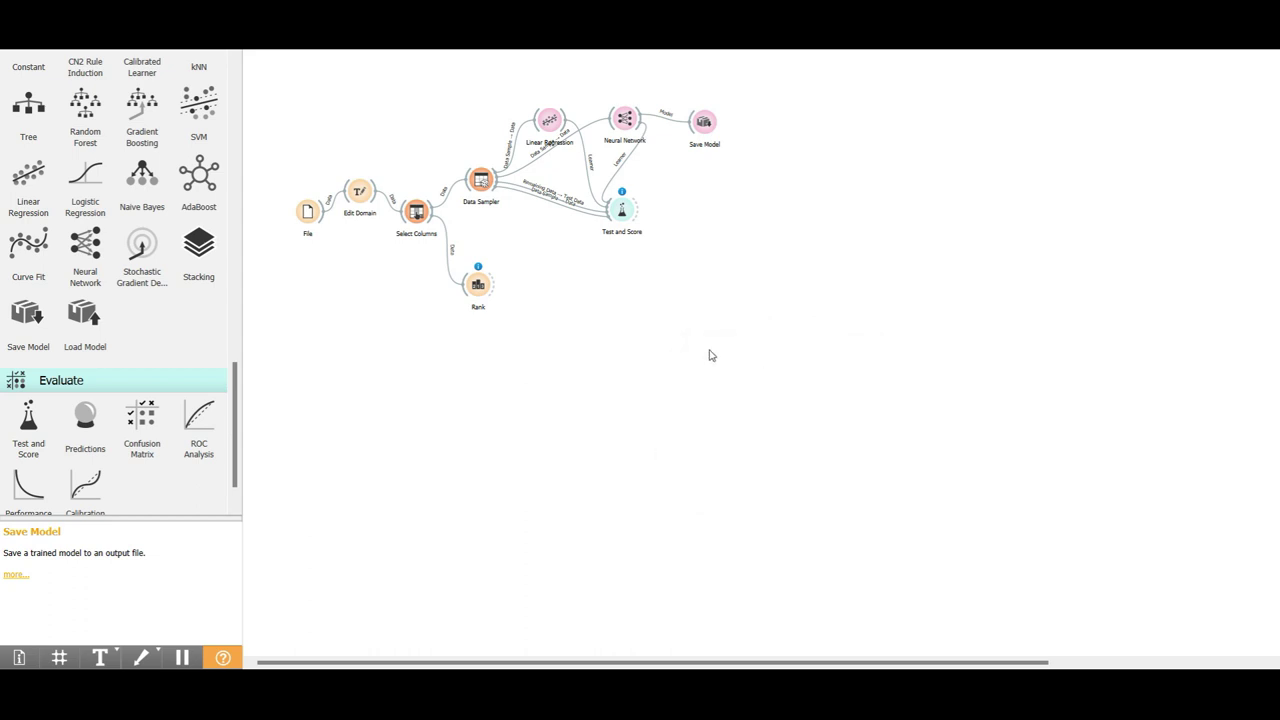
Step: Copy-paste the modelling branch below the original and feed it from Edit Domain into Select Columns (1)
{"action": "left_click_drag", "start_coordinate": [840, 357], "coordinate": [415, 88]}
{"action": "key", "text": "ctrl+c"}
{"action": "key", "text": "ctrl+v"}
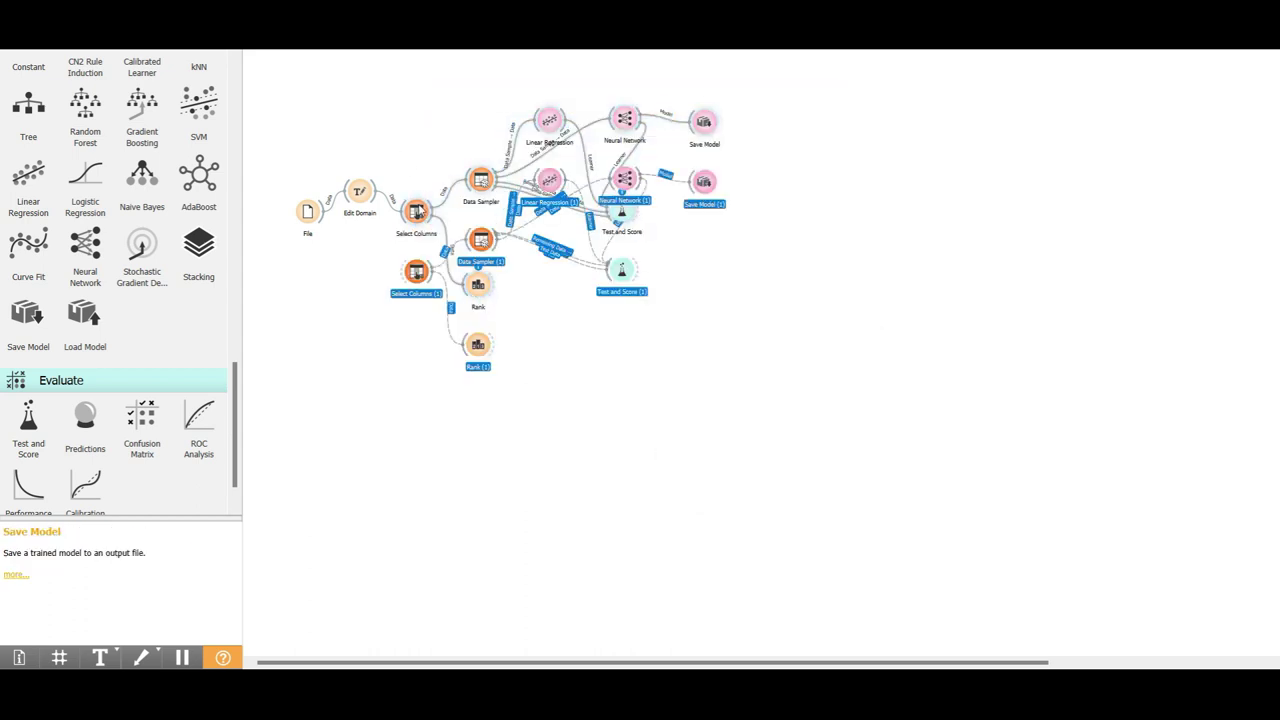
{"action": "left_click_drag", "start_coordinate": [417, 302], "coordinate": [431, 421]}
{"action": "left_click_drag", "start_coordinate": [376, 192], "coordinate": [425, 391]}
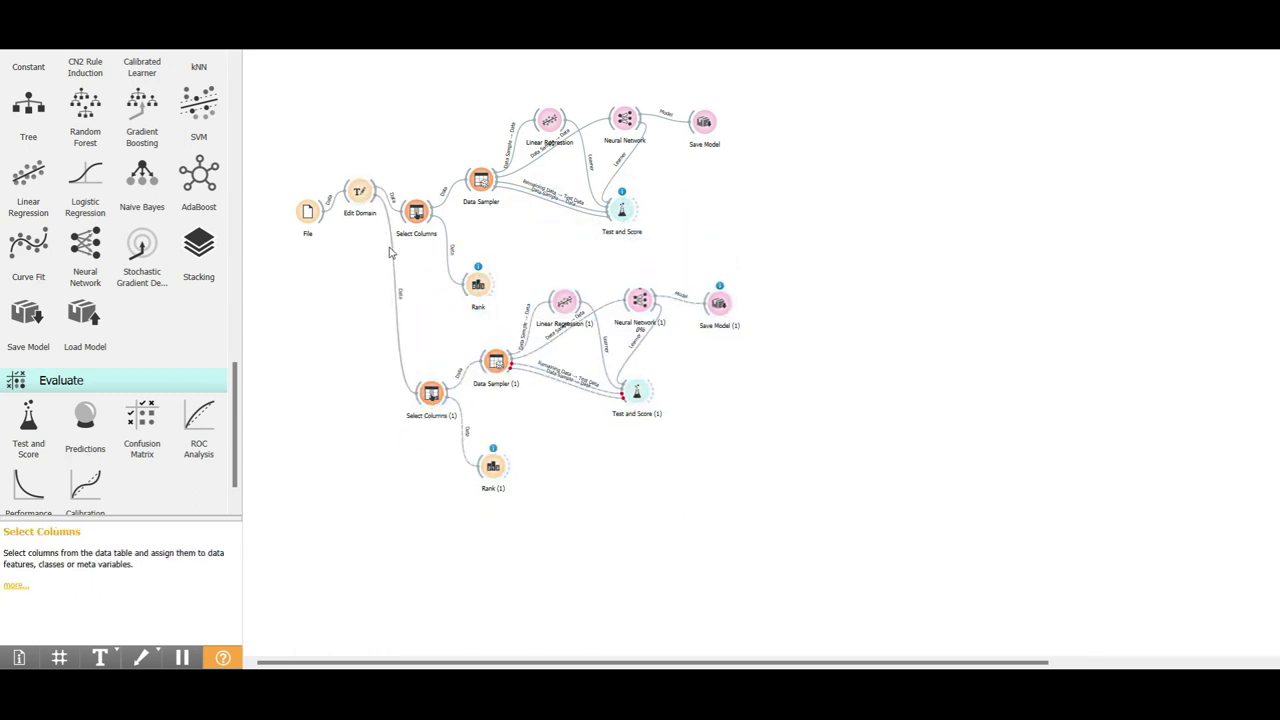
Step: Replace target RealMargin with RealTotal in Select Columns (1) and review Test and Score (1) results
{"action": "double_click", "coordinate": [431, 393]}
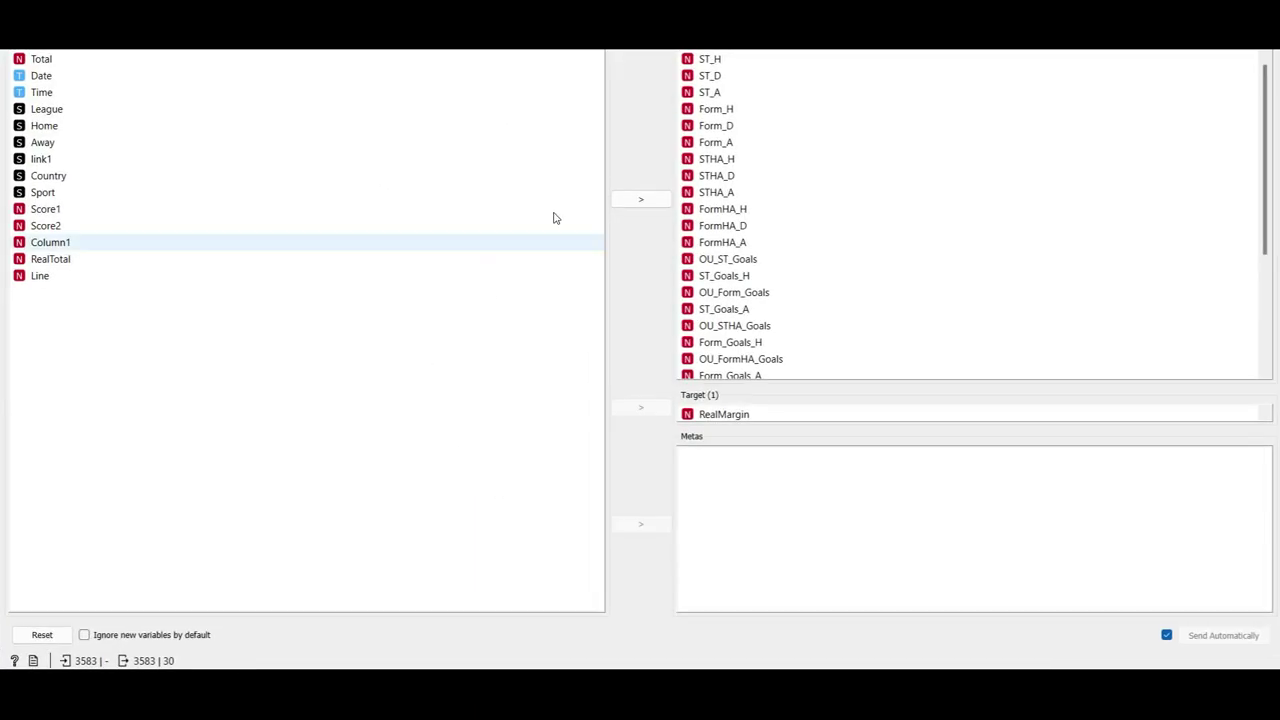
{"action": "scroll", "coordinate": [710, 370], "scroll_direction": "down", "scroll_amount": 3}
{"action": "scroll", "coordinate": [715, 225], "scroll_direction": "down", "scroll_amount": 1}
{"action": "left_click", "coordinate": [714, 414]}
{"action": "left_click_drag", "start_coordinate": [105, 398], "coordinate": [45, 312]}
{"action": "left_click_drag", "start_coordinate": [52, 258], "coordinate": [717, 423]}
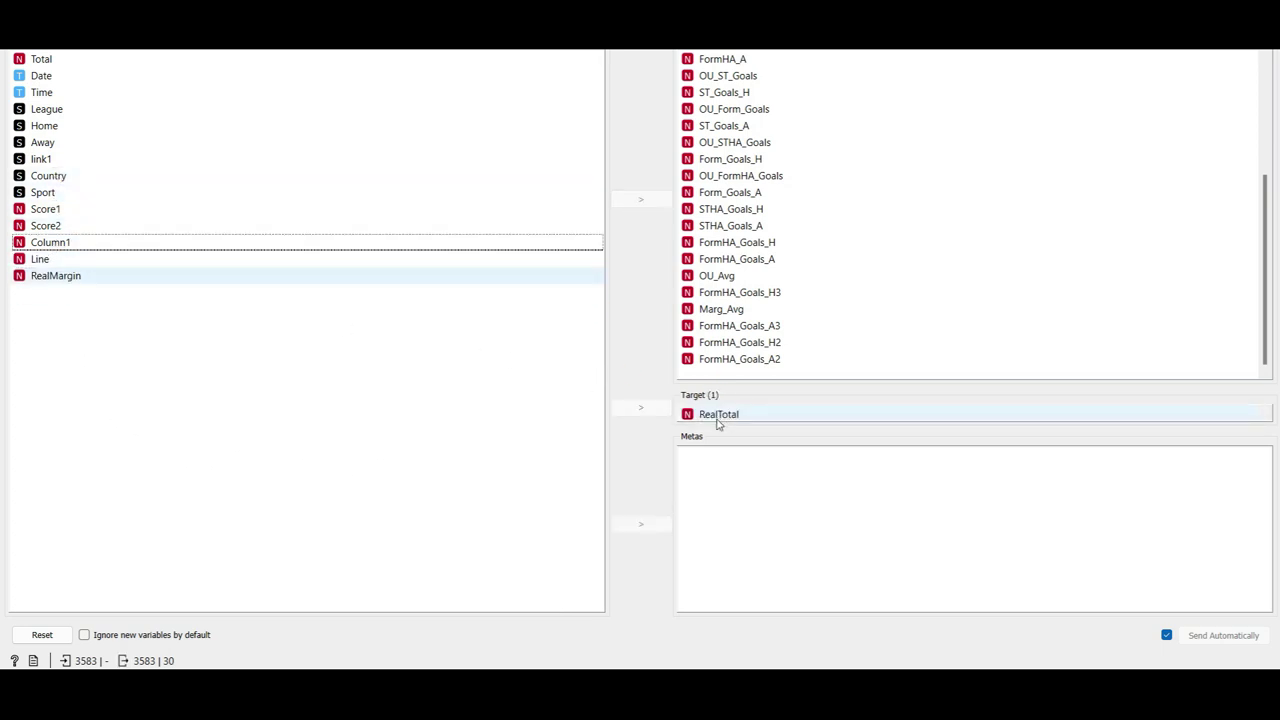
{"action": "left_click", "coordinate": [1262, 24]}
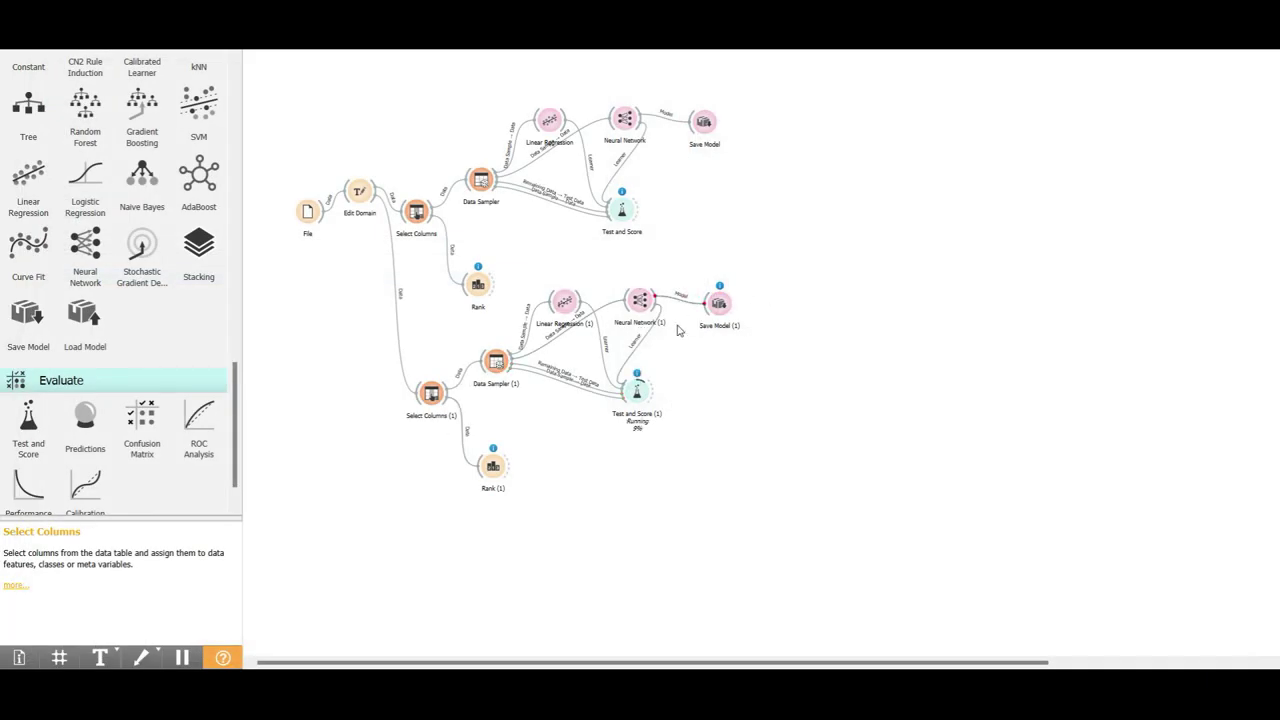
{"action": "double_click", "coordinate": [637, 392]}
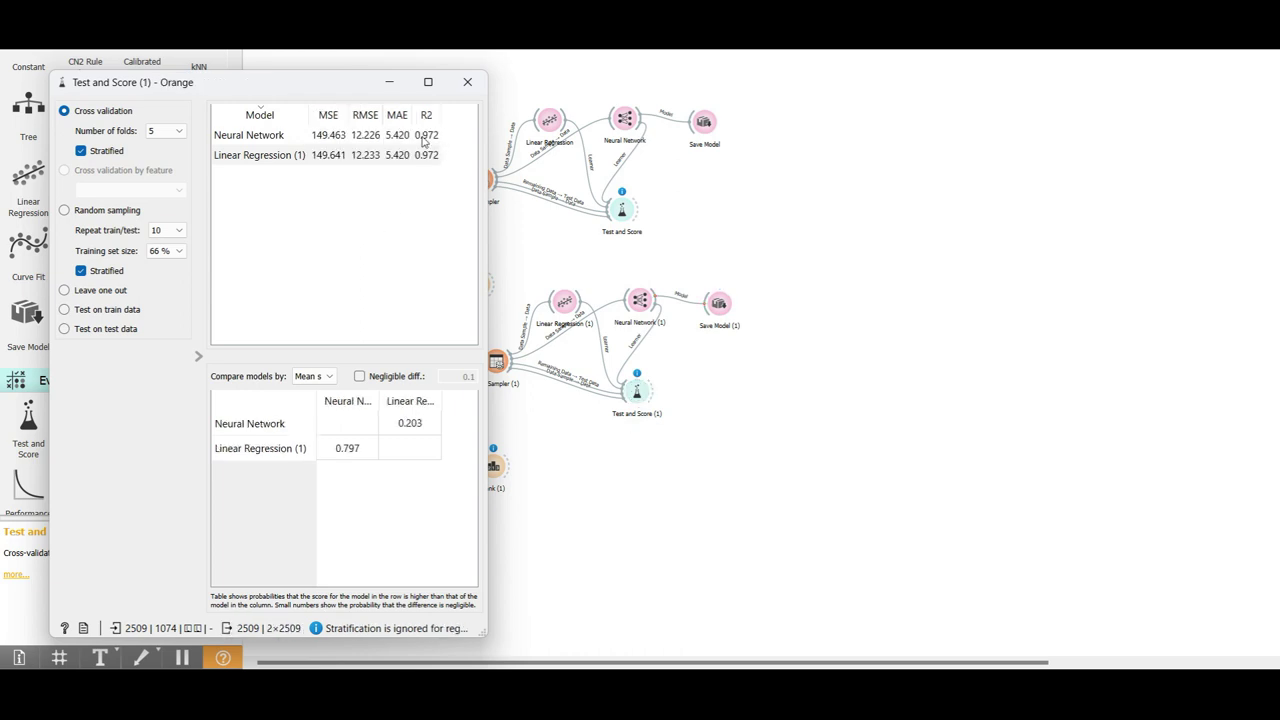
{"action": "left_click", "coordinate": [467, 82]}
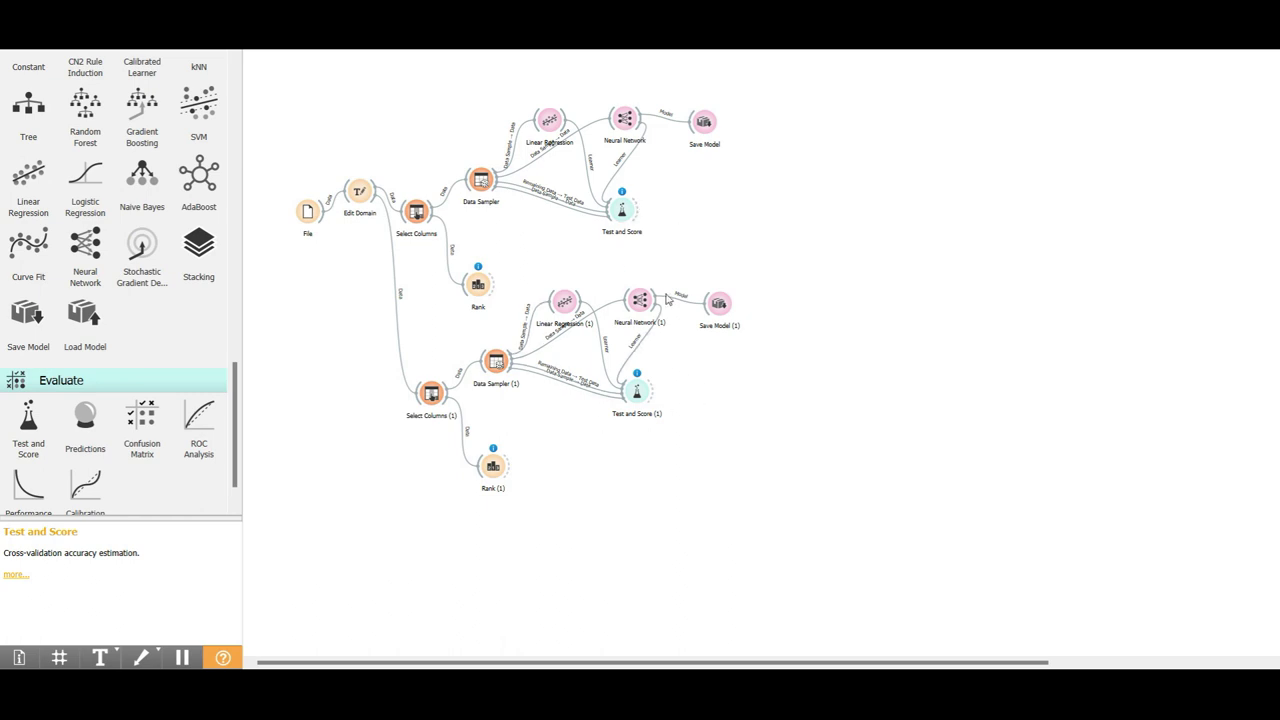
Step: Save the Save Model (1) output under the new name Total.pkcls on the Desktop
{"action": "double_click", "coordinate": [719, 303]}
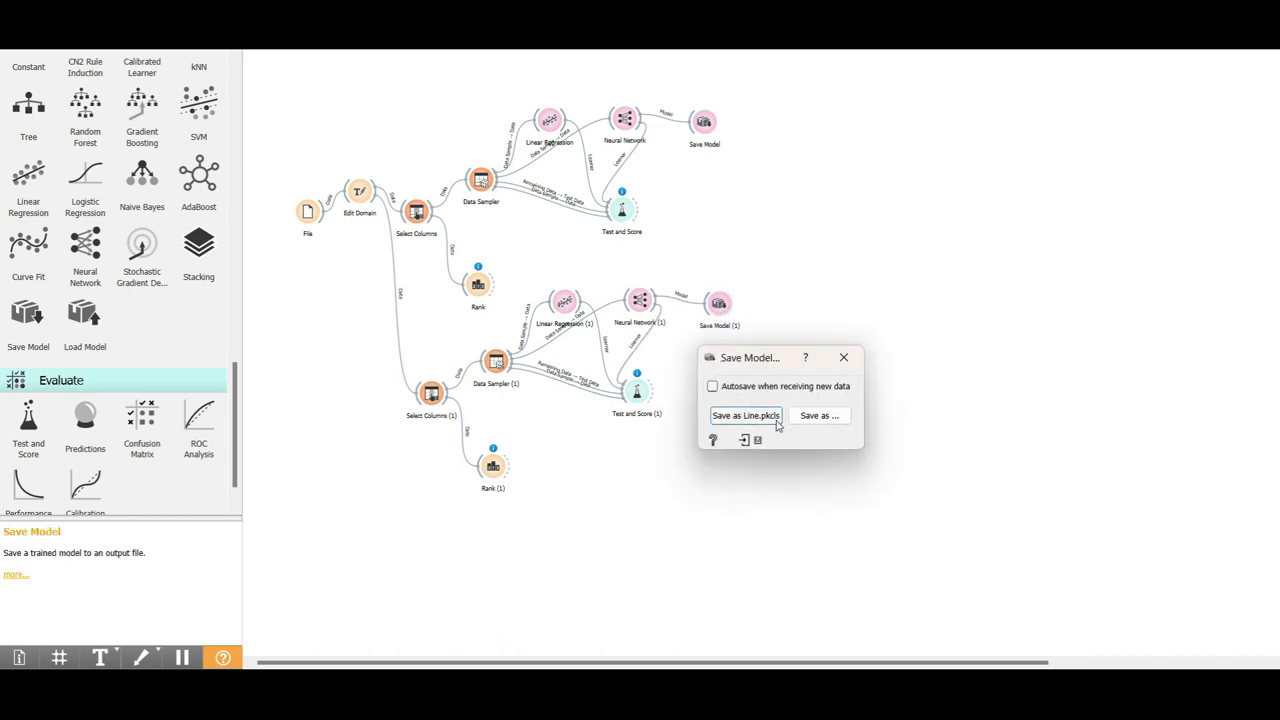
{"action": "left_click", "coordinate": [818, 415]}
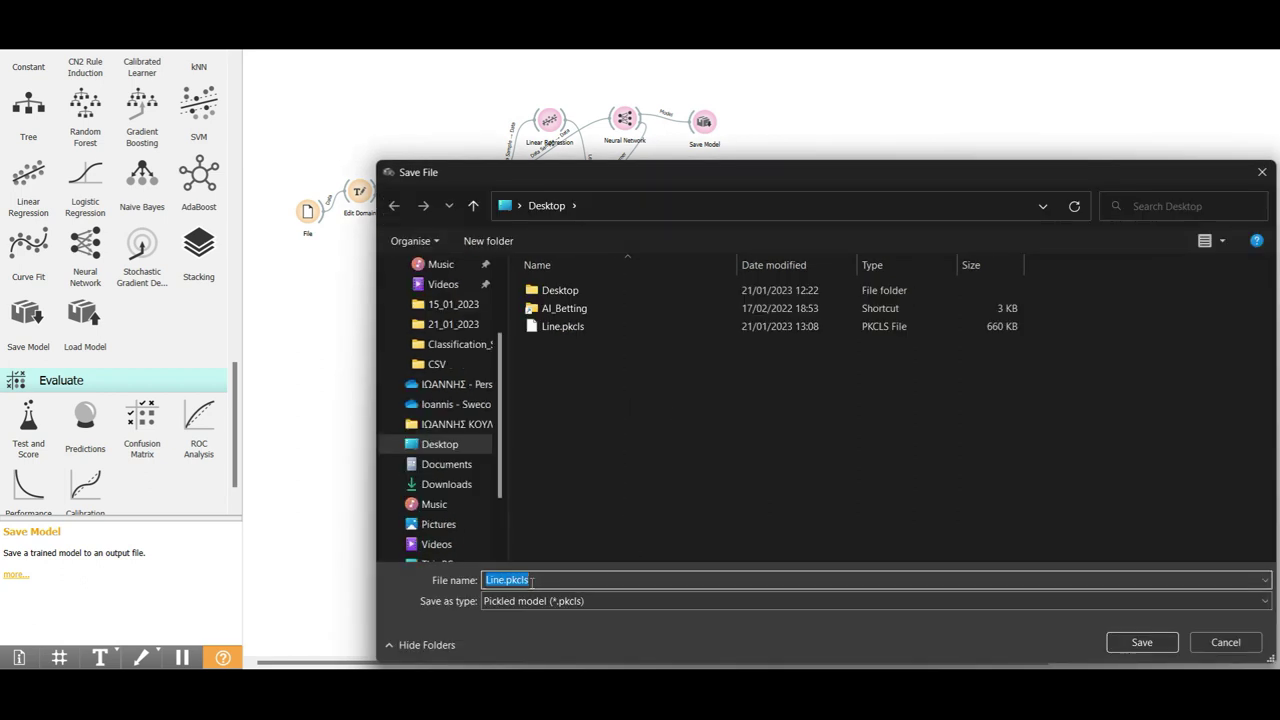
{"action": "type", "text": "Total"}
{"action": "left_click", "coordinate": [1141, 643]}
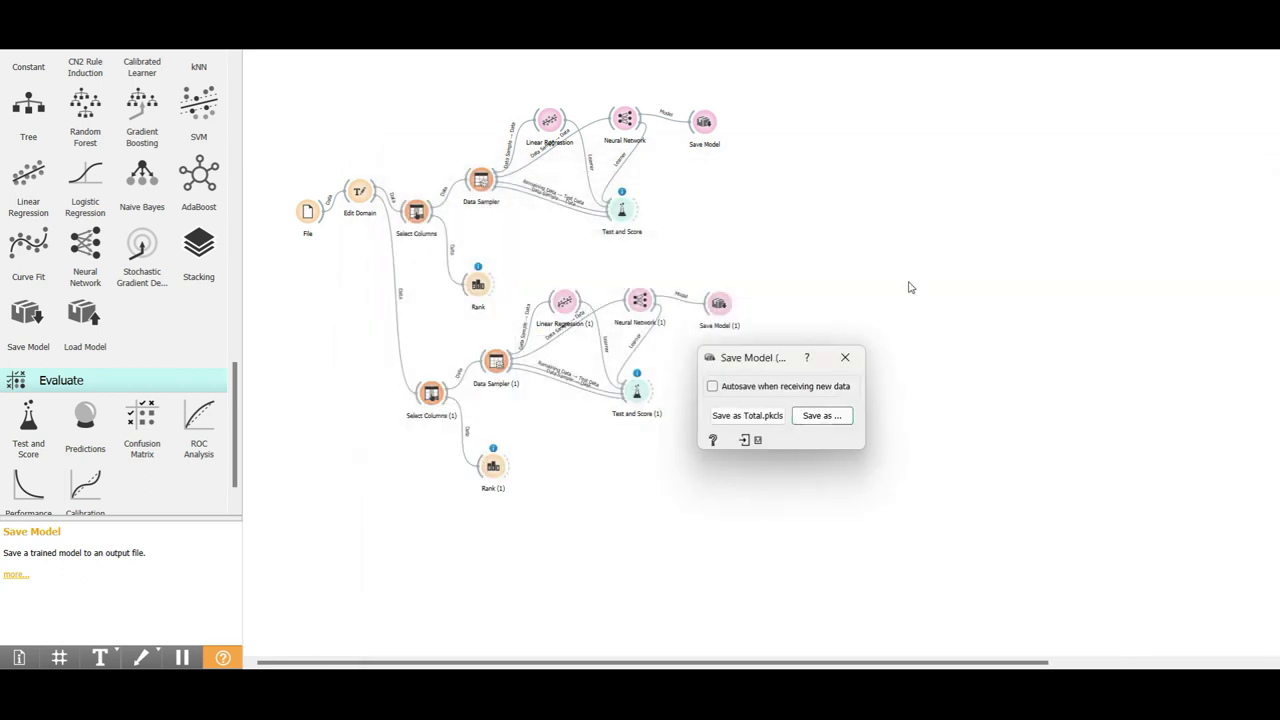
{"action": "left_click", "coordinate": [846, 358]}
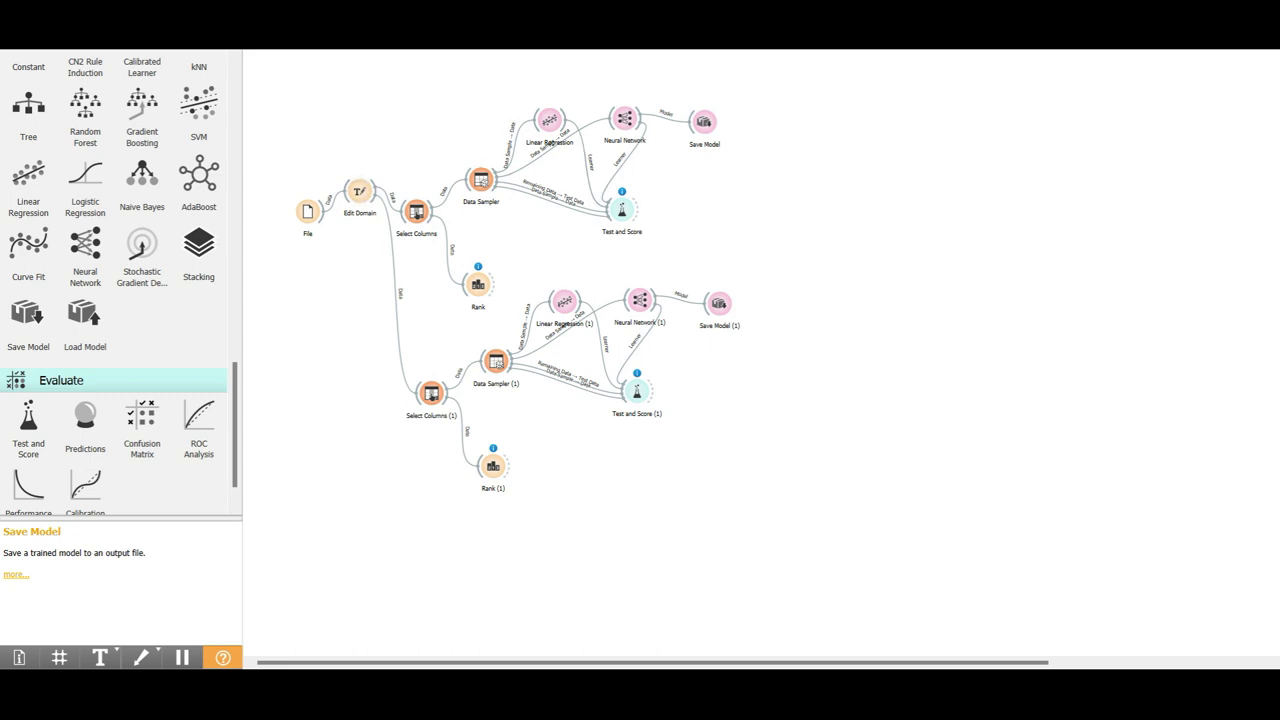
Step: Save the workflow to the Desktop as Training.ows
{"action": "left_click", "coordinate": [15, 50]}
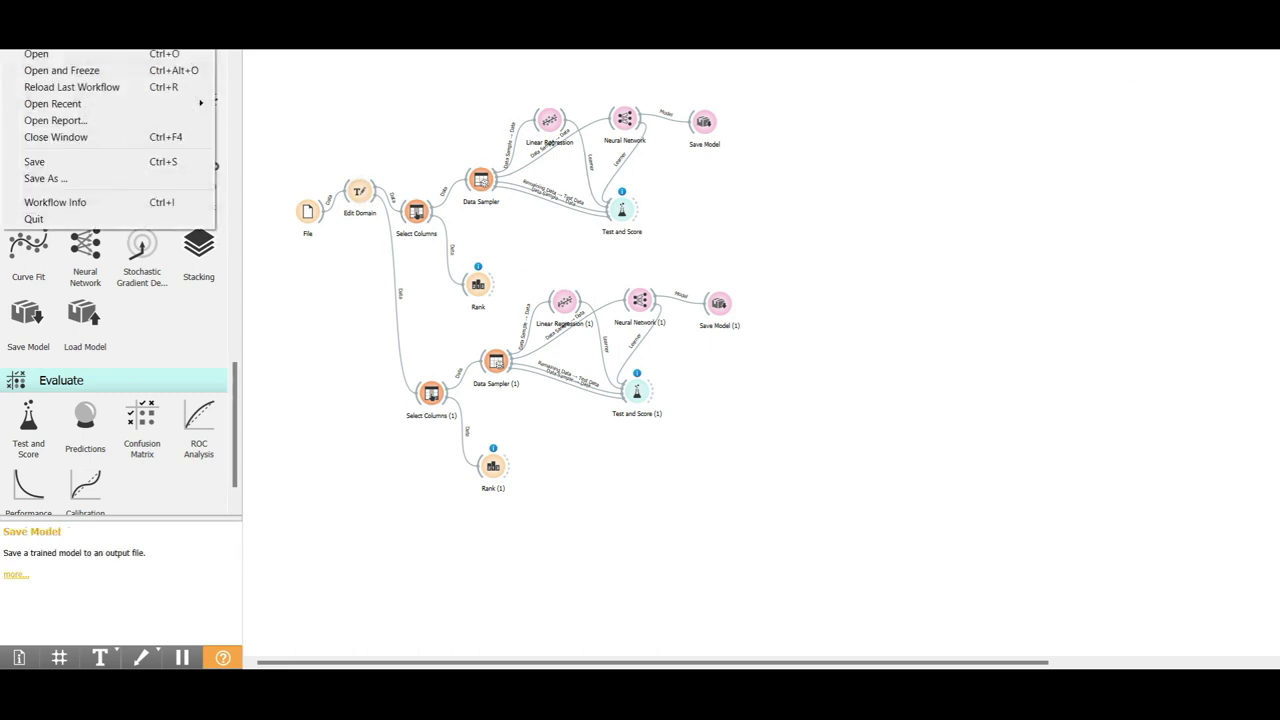
{"action": "left_click", "coordinate": [45, 178]}
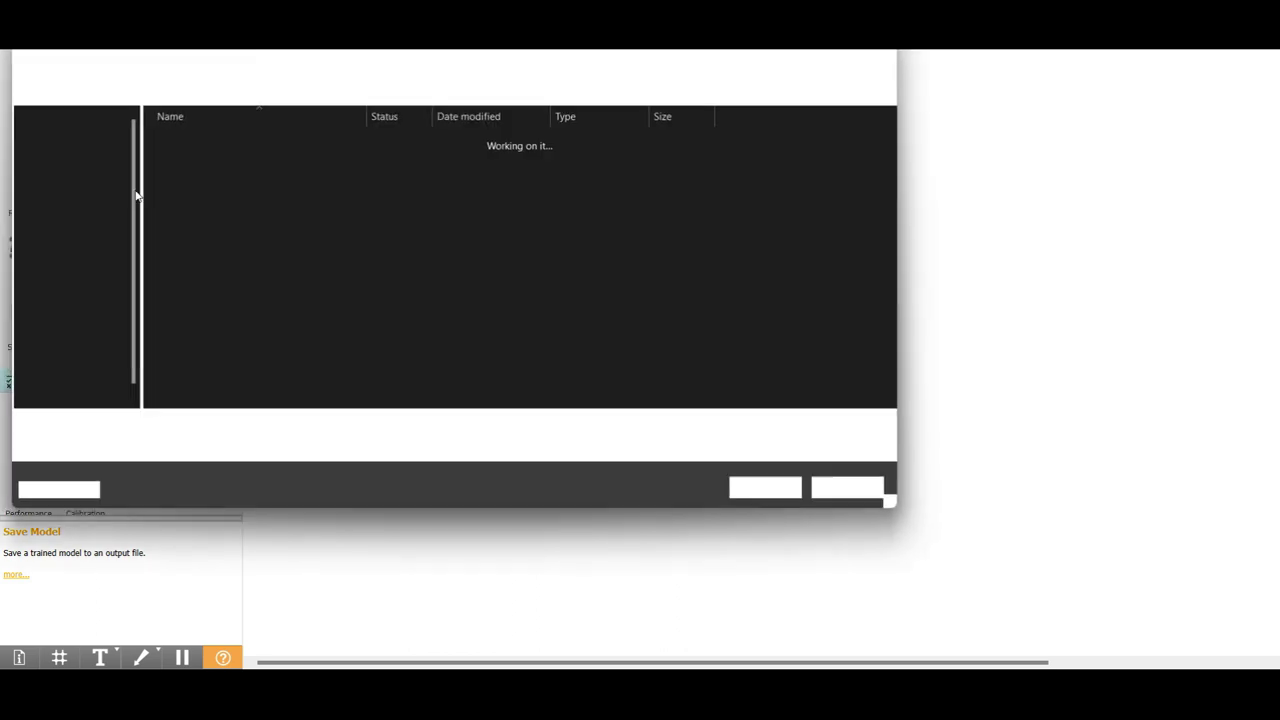
{"action": "left_click", "coordinate": [75, 153]}
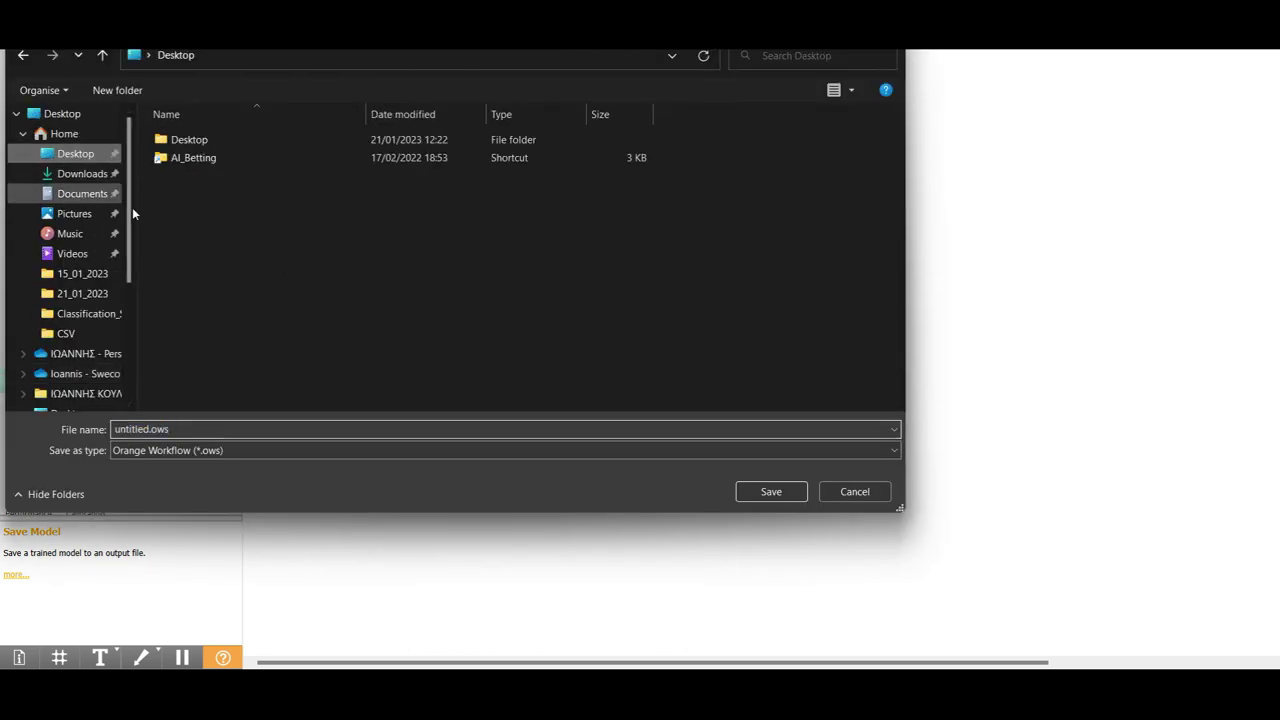
{"action": "type", "text": "Training"}
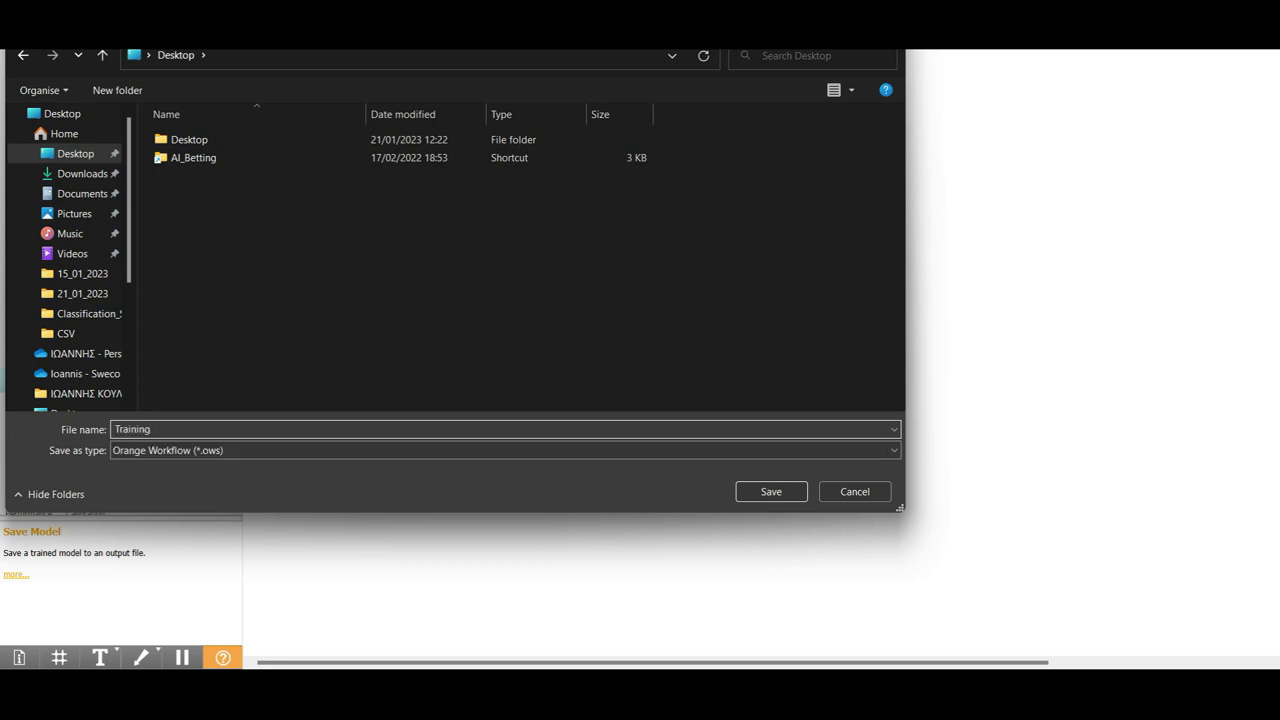
{"action": "key", "text": "Return"}
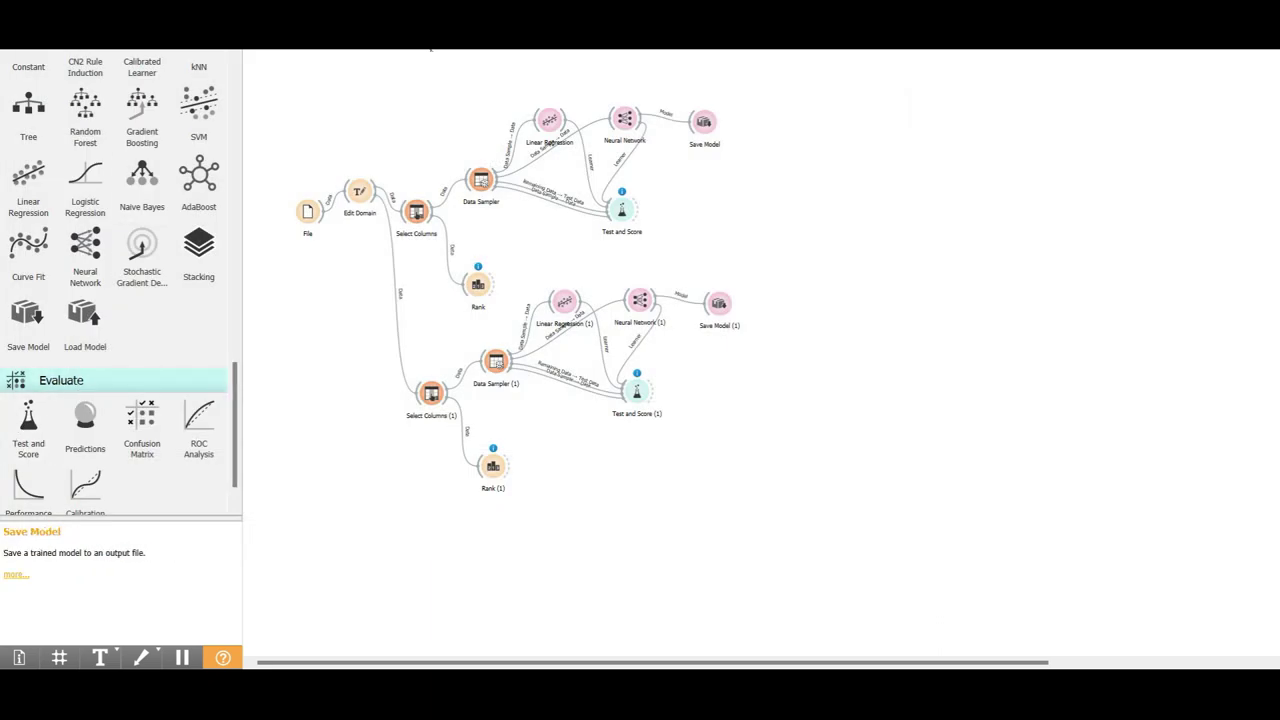
{"action": "key", "text": "alt+f"}
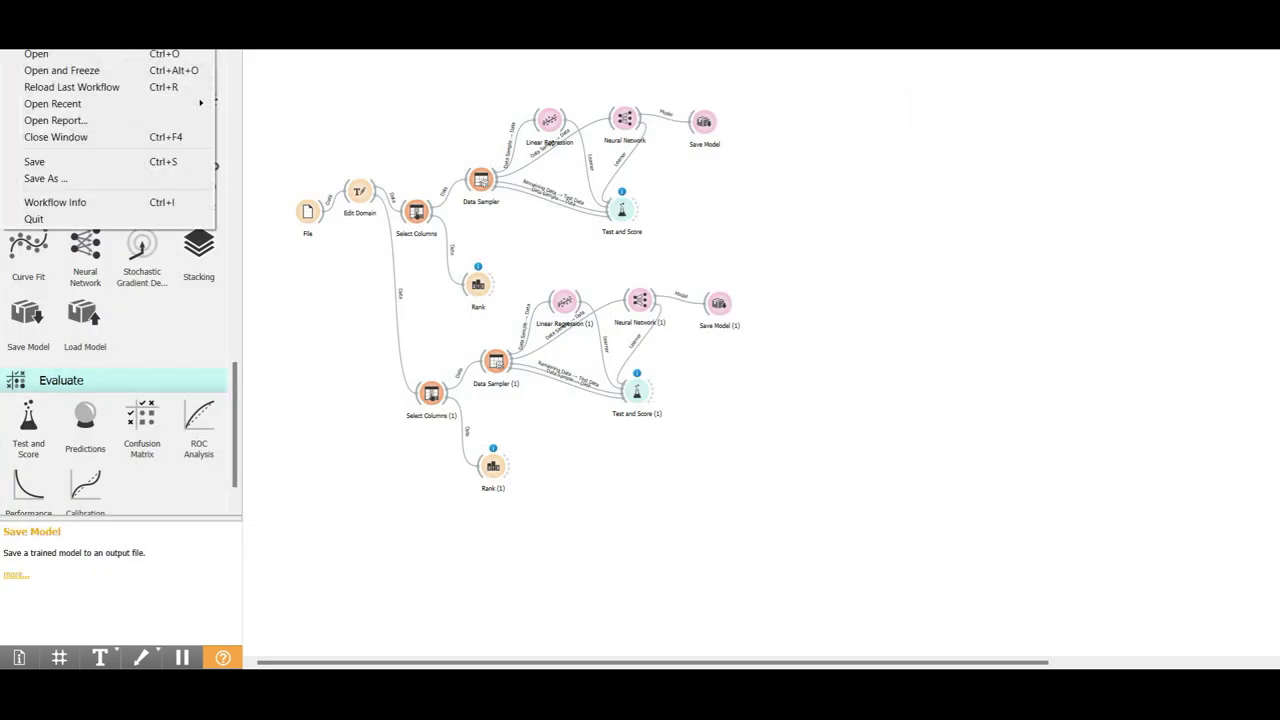
Step: Start a new workflow with a File widget, browse without loading a file, then show the desktop
{"action": "left_click", "coordinate": [53, 55]}
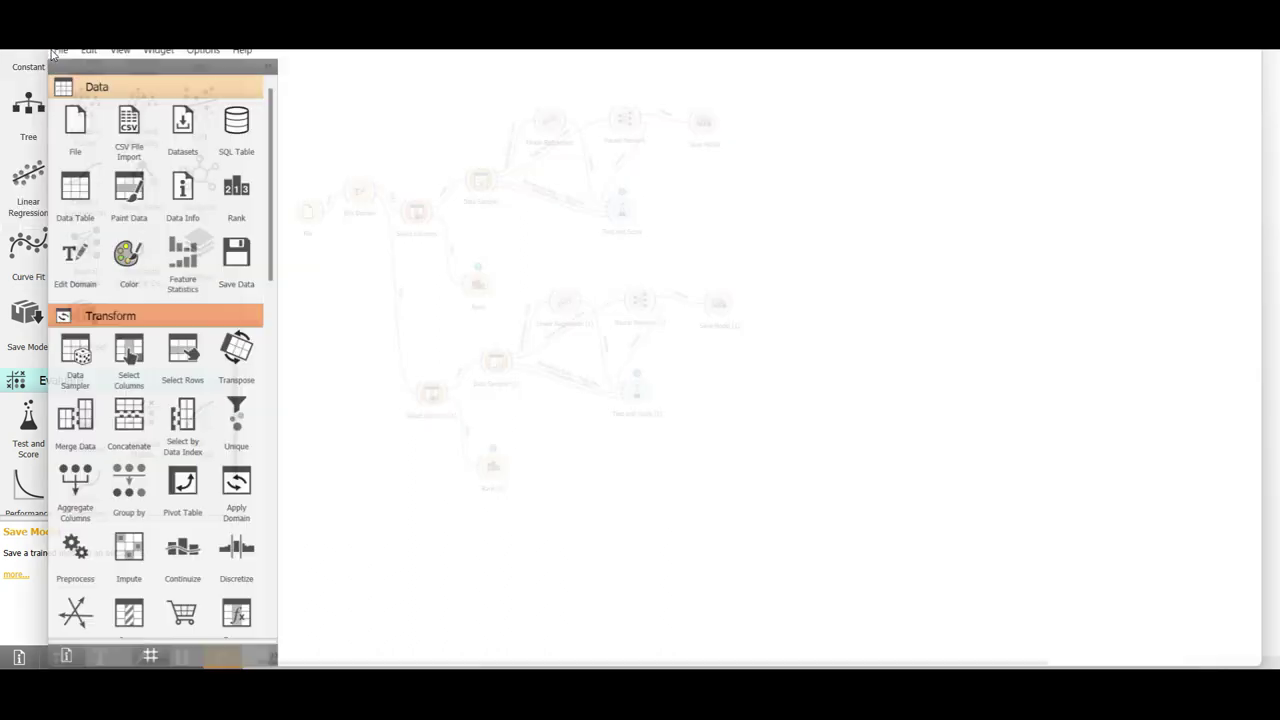
{"action": "left_click_drag", "start_coordinate": [50, 118], "coordinate": [328, 205]}
{"action": "double_click", "coordinate": [333, 215]}
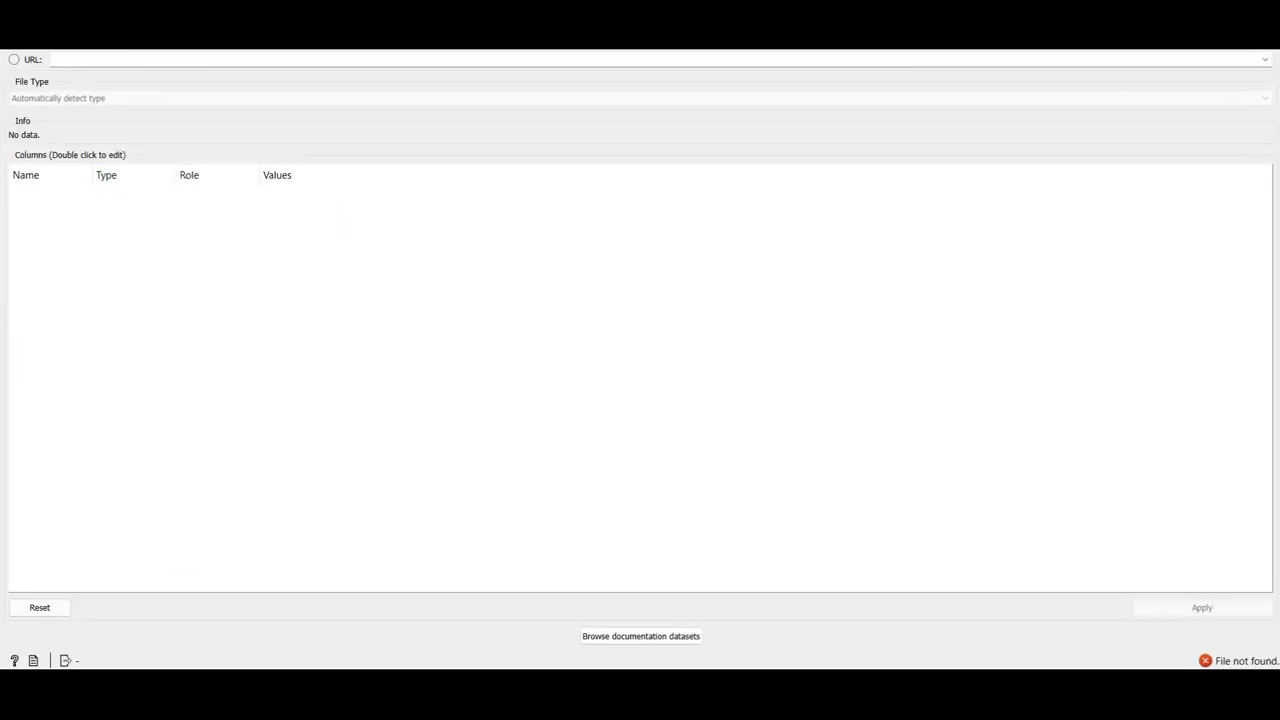
{"action": "left_click", "coordinate": [1120, 111]}
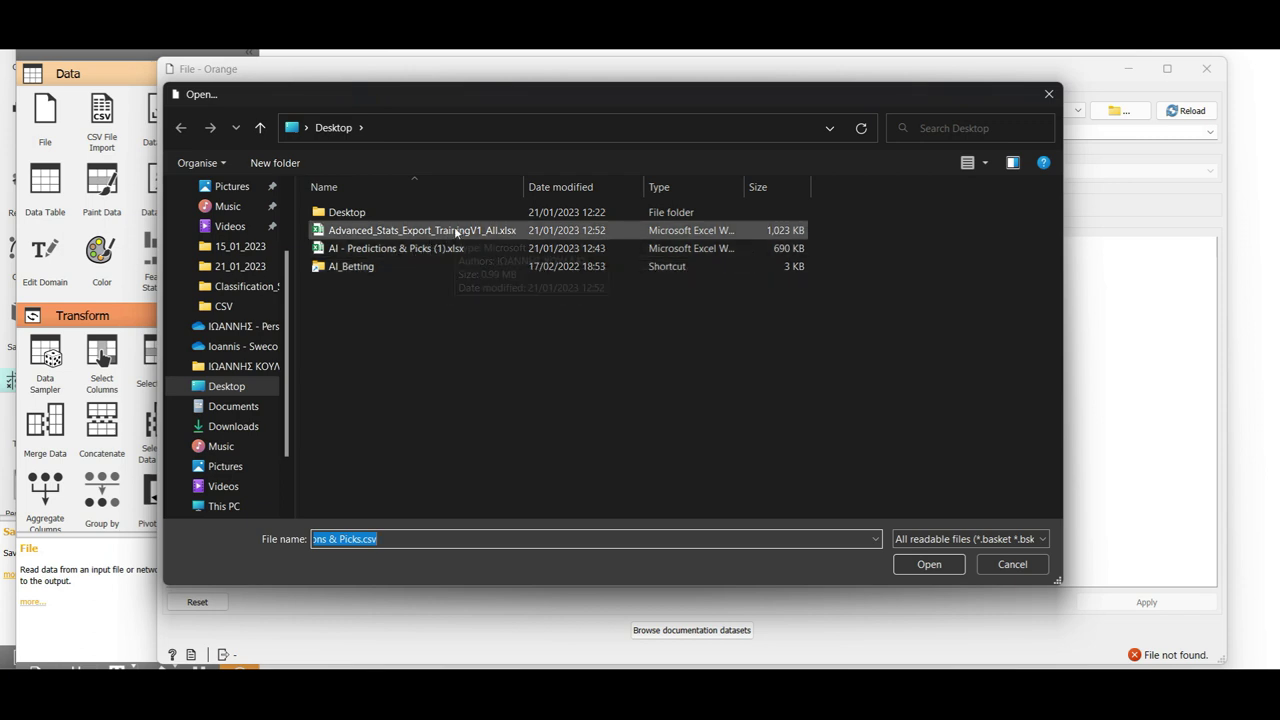
{"action": "left_click", "coordinate": [436, 254]}
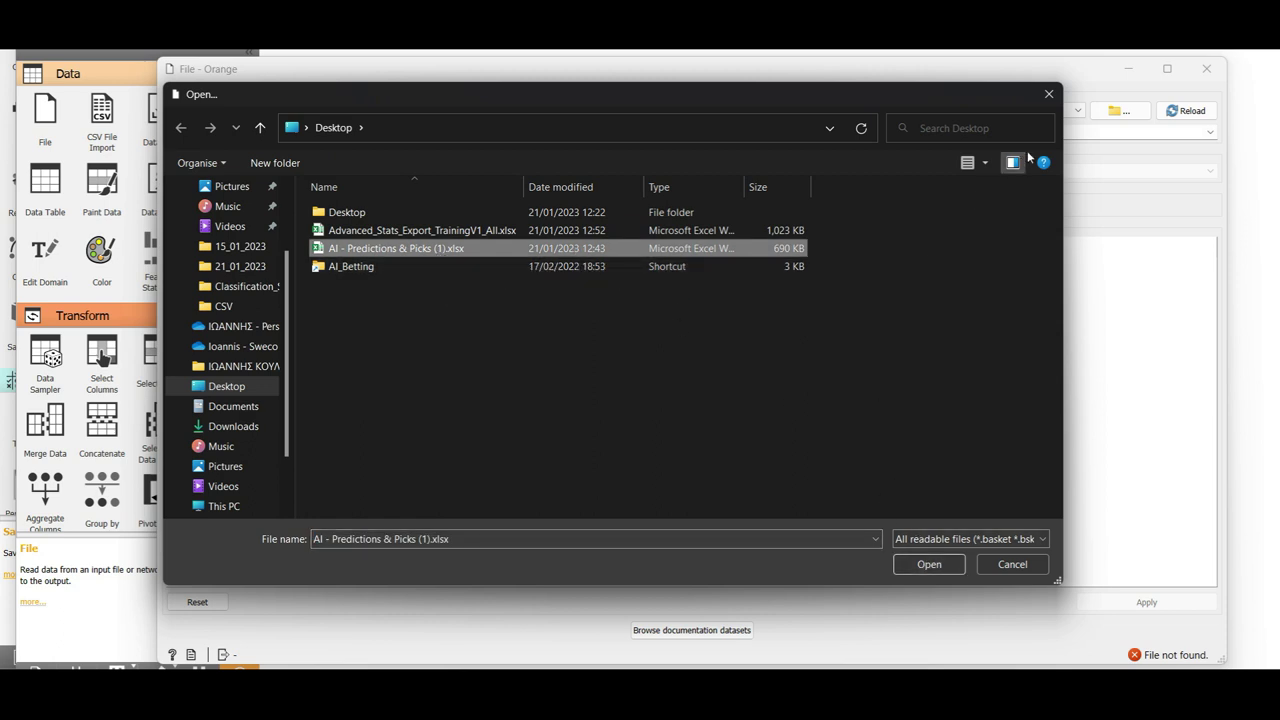
{"action": "left_click", "coordinate": [1049, 94]}
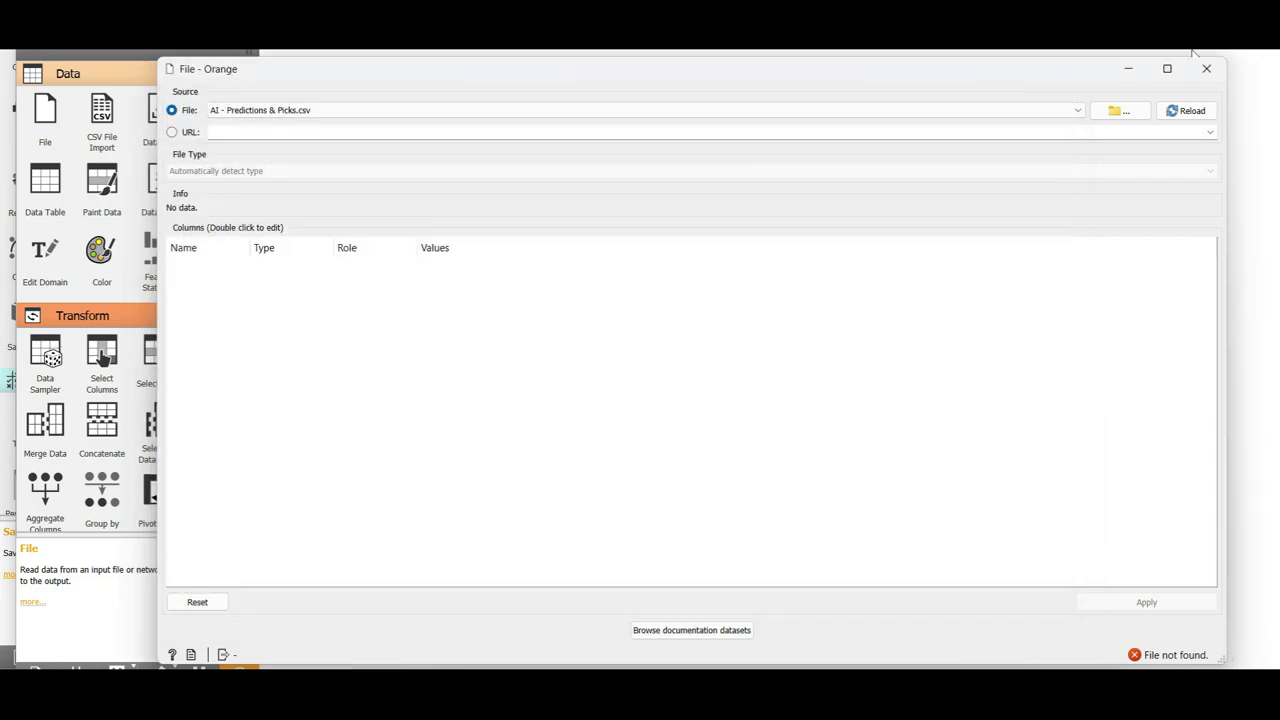
{"action": "key", "text": "super+d"}
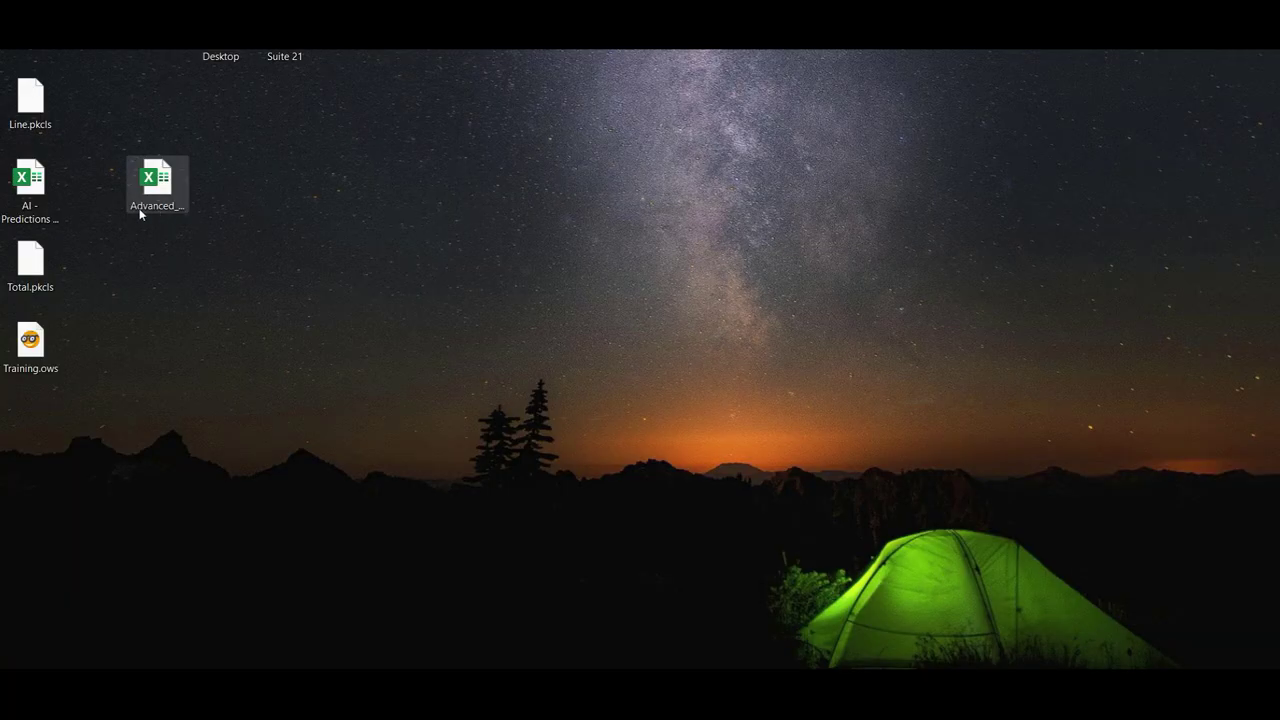
Step: Rearrange the desktop icons and open AI - Predictions & Picks (1).xlsx in Excel
{"action": "left_click_drag", "start_coordinate": [156, 185], "coordinate": [170, 132]}
{"action": "left_click_drag", "start_coordinate": [30, 186], "coordinate": [287, 218]}
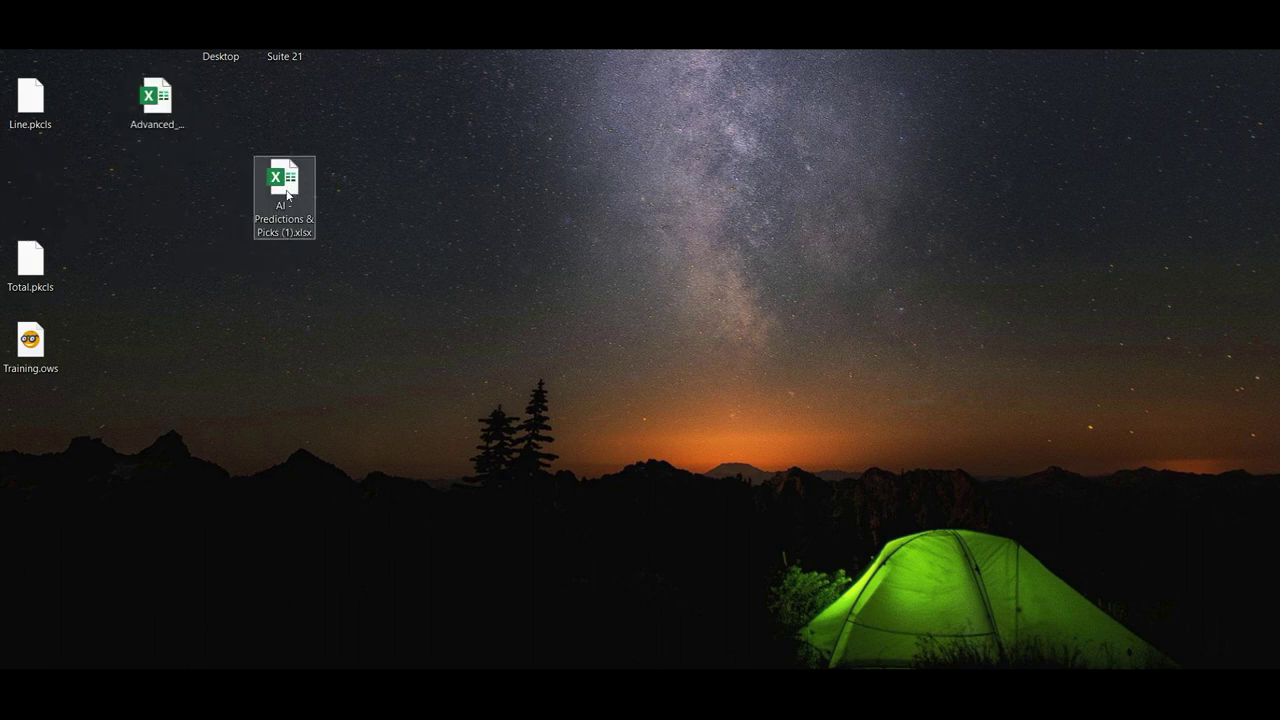
{"action": "double_click", "coordinate": [290, 186]}
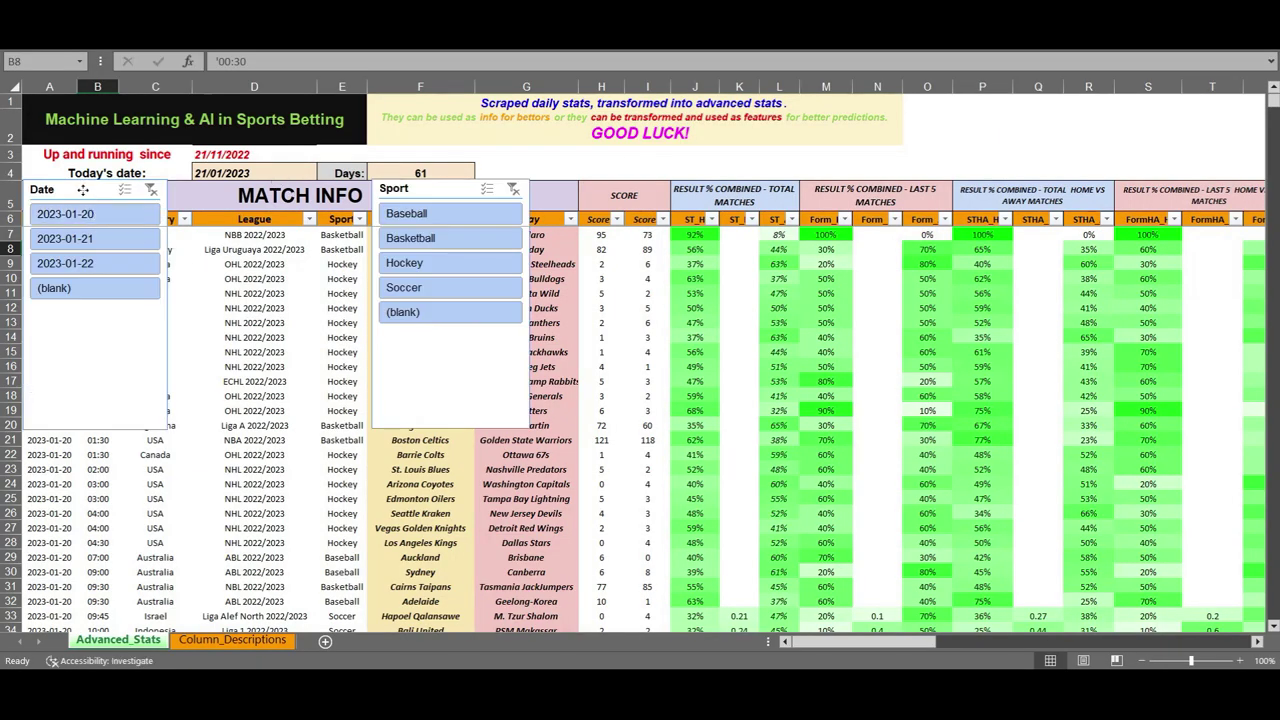
Step: Delete the Date and Sport slicers from the sheet
{"action": "left_click", "coordinate": [83, 189]}
{"action": "key", "text": "Delete"}
{"action": "left_click", "coordinate": [394, 188]}
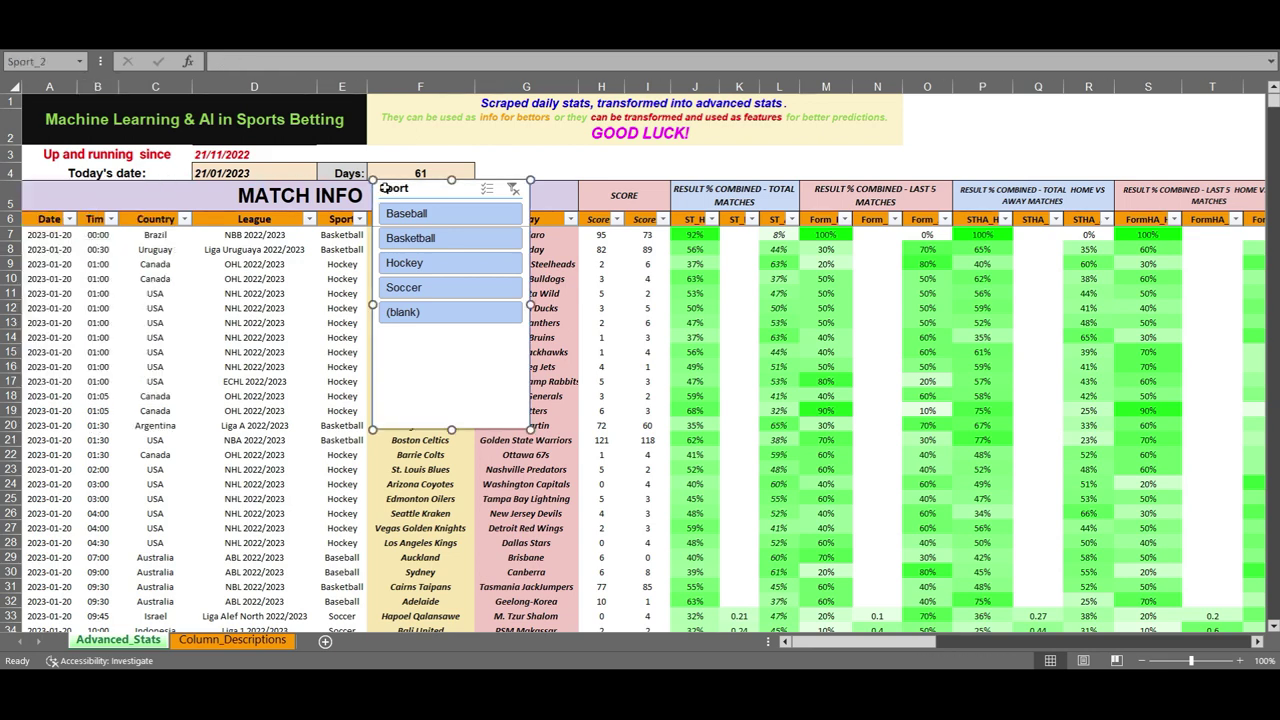
{"action": "key", "text": "Delete"}
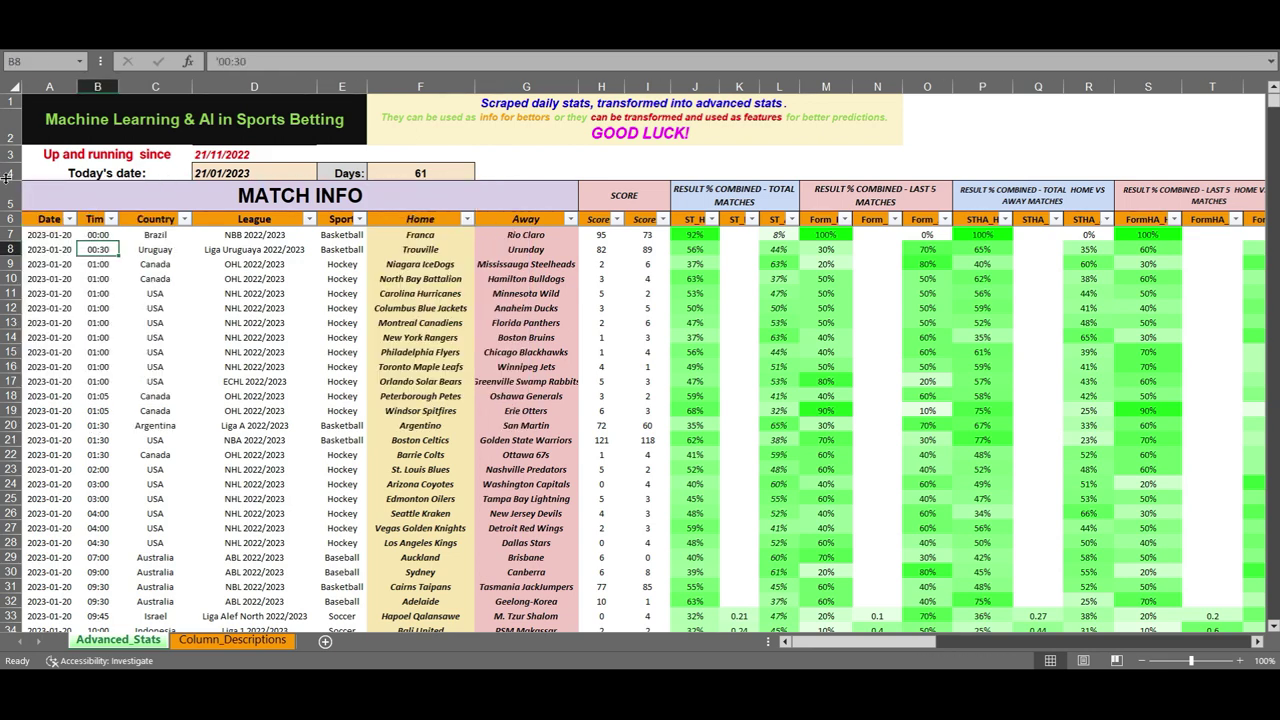
Step: Filter the Score column to exclude (Blanks), showing only played matches
{"action": "left_click", "coordinate": [466, 219]}
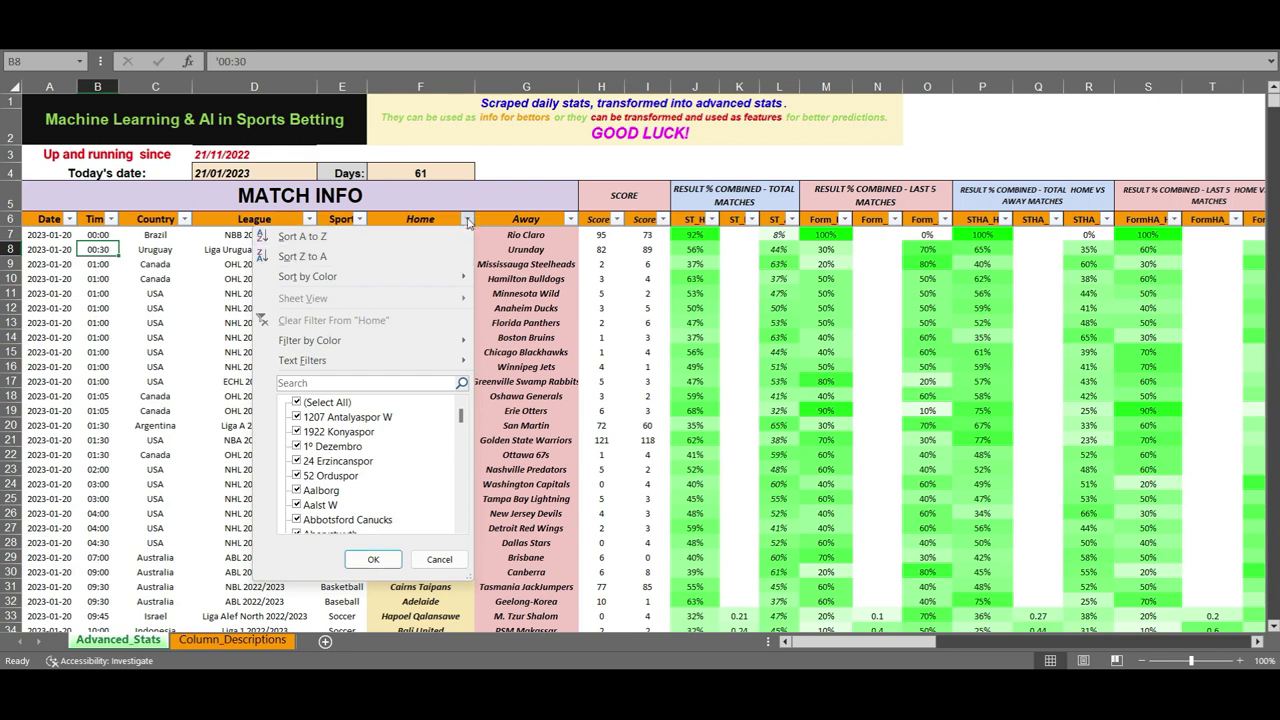
{"action": "left_click", "coordinate": [467, 219]}
{"action": "left_click", "coordinate": [616, 220]}
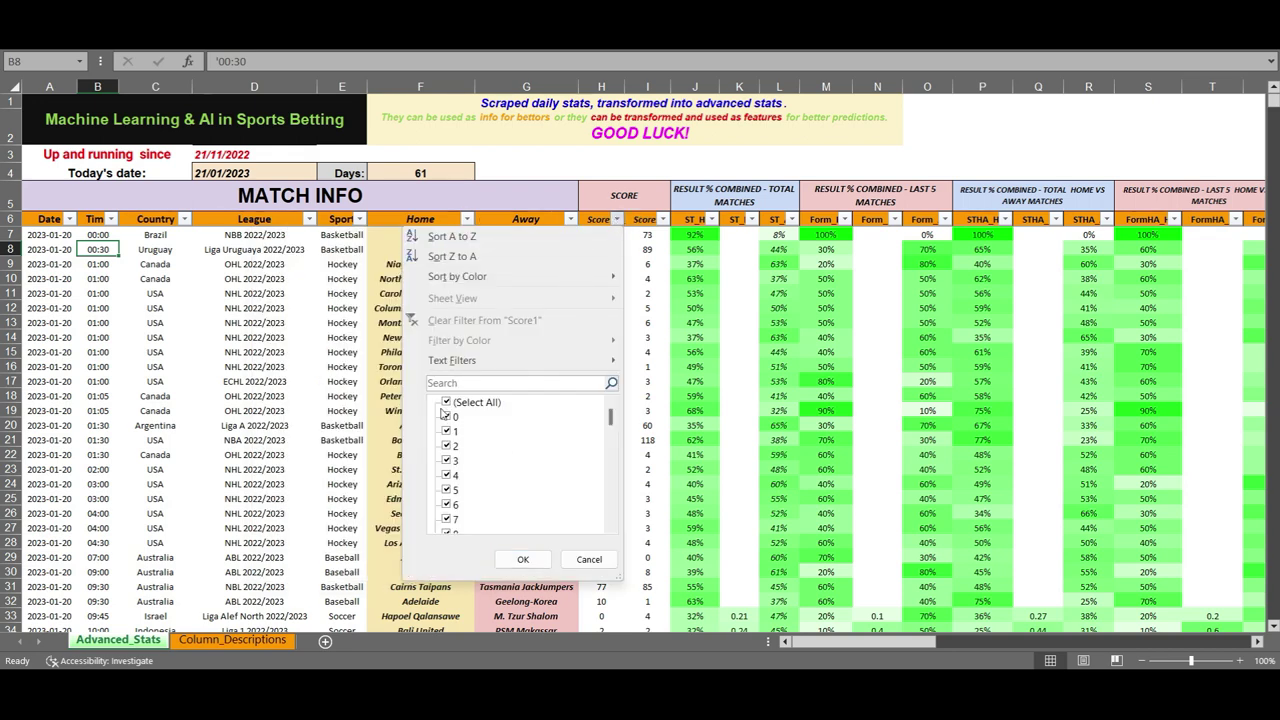
{"action": "left_click_drag", "start_coordinate": [612, 420], "coordinate": [477, 531]}
{"action": "left_click_drag", "start_coordinate": [609, 425], "coordinate": [605, 527]}
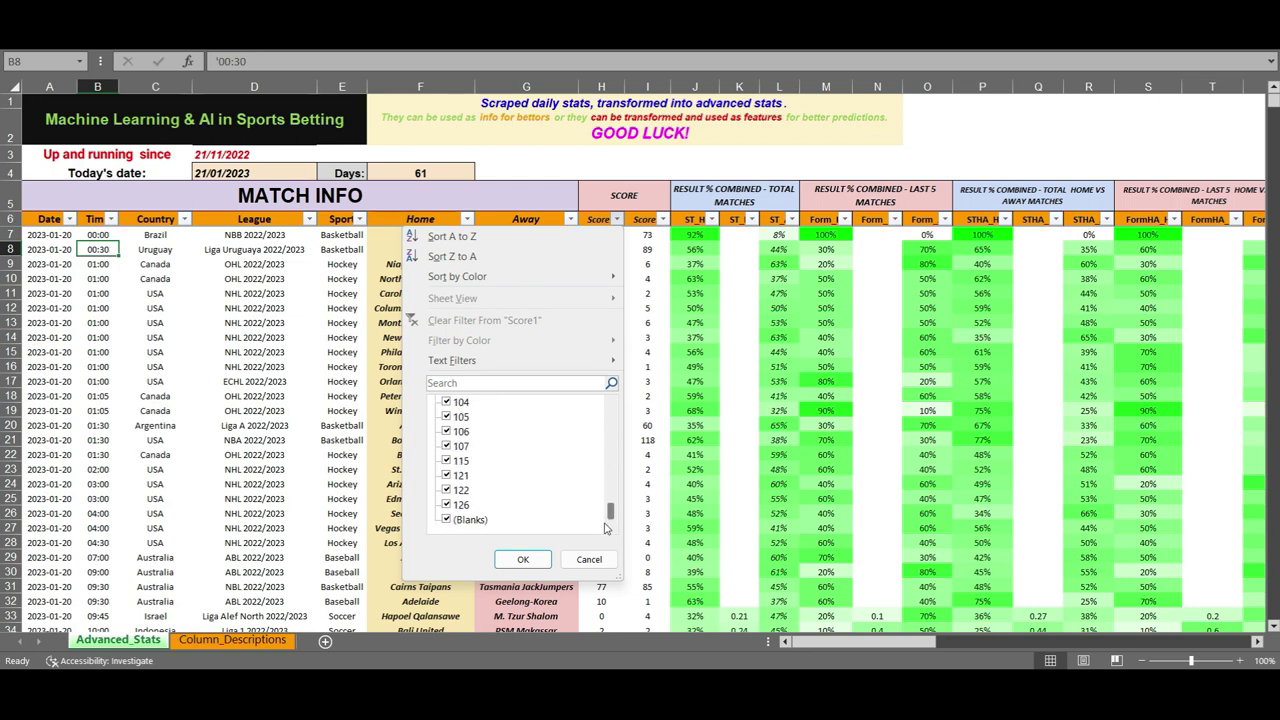
{"action": "left_click", "coordinate": [447, 521]}
{"action": "left_click", "coordinate": [516, 559]}
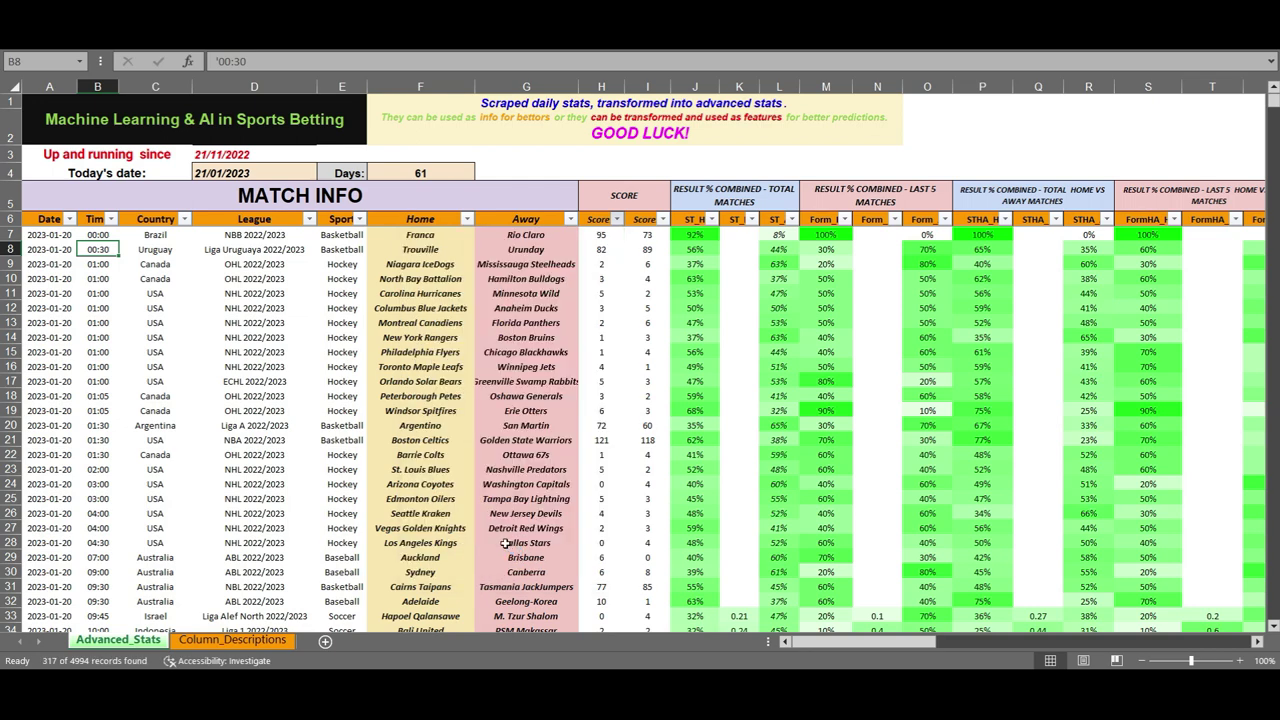
Step: Clear the contents of the played-match rows and remove the Score filter
{"action": "left_click_drag", "start_coordinate": [24, 230], "coordinate": [14, 606]}
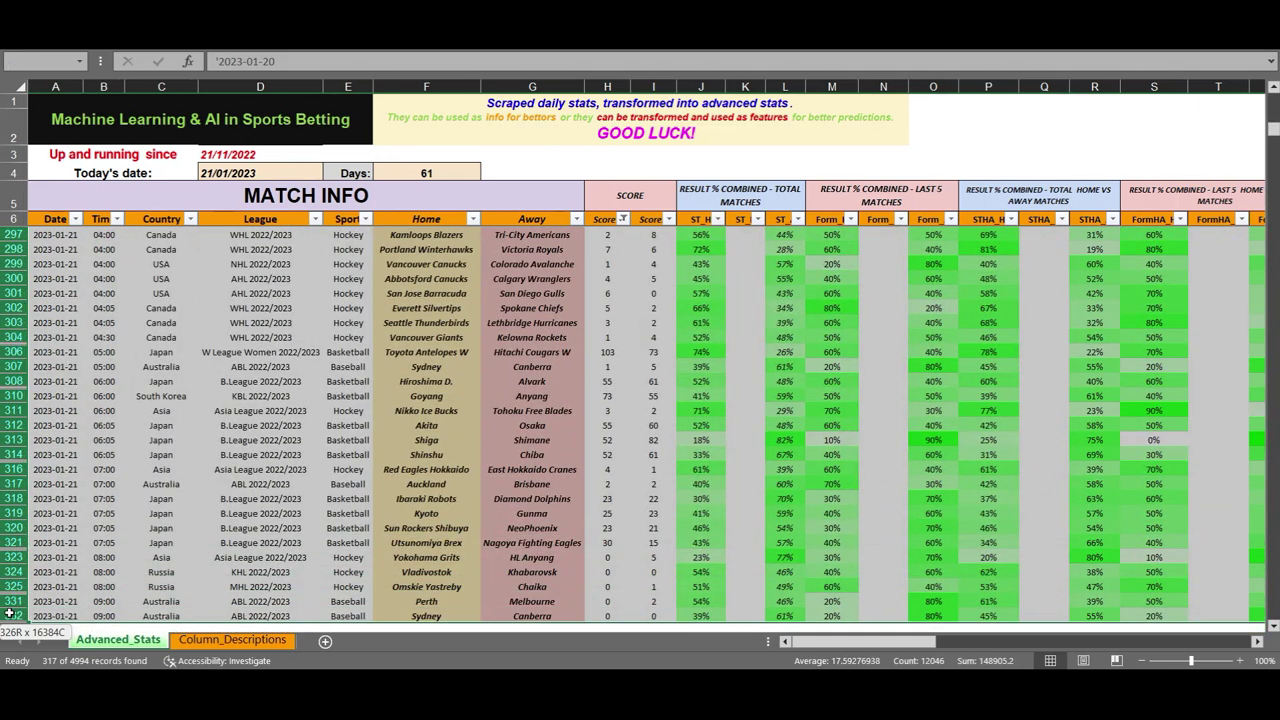
{"action": "right_click", "coordinate": [14, 606]}
{"action": "left_click", "coordinate": [82, 483]}
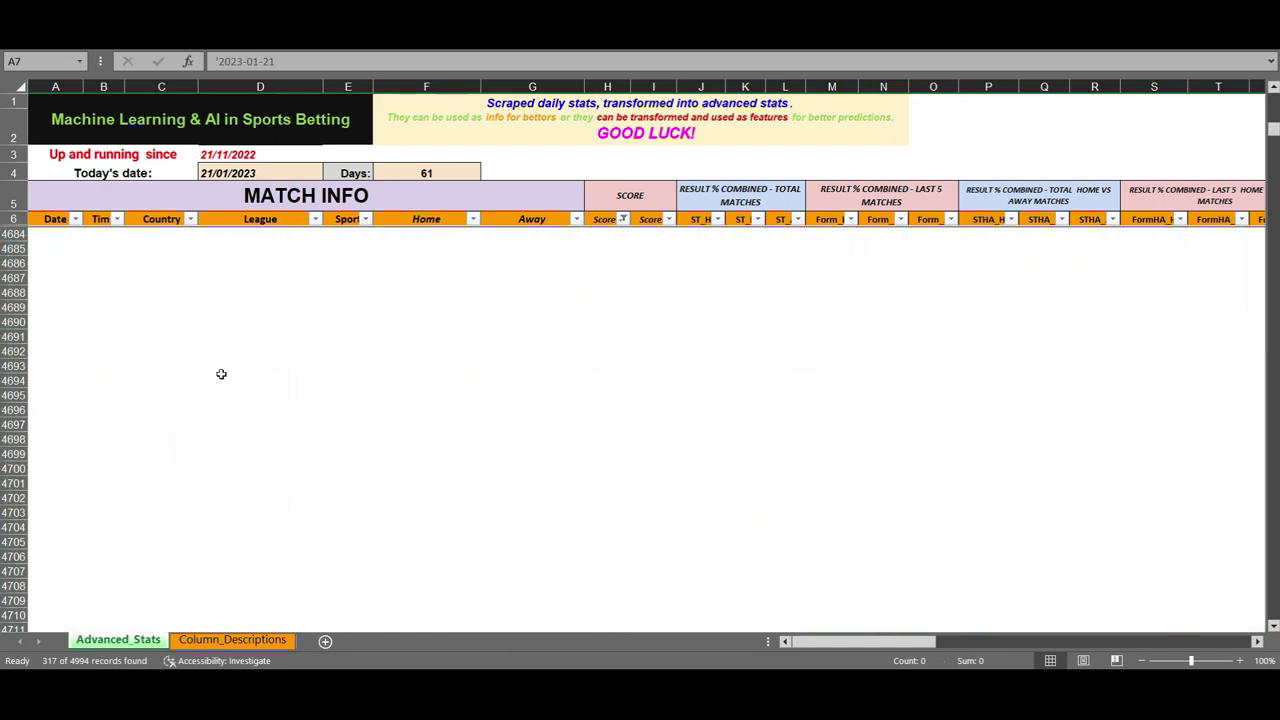
{"action": "left_click", "coordinate": [623, 218]}
{"action": "left_click", "coordinate": [490, 322]}
{"action": "scroll", "coordinate": [520, 344], "scroll_direction": "up", "scroll_amount": 12}
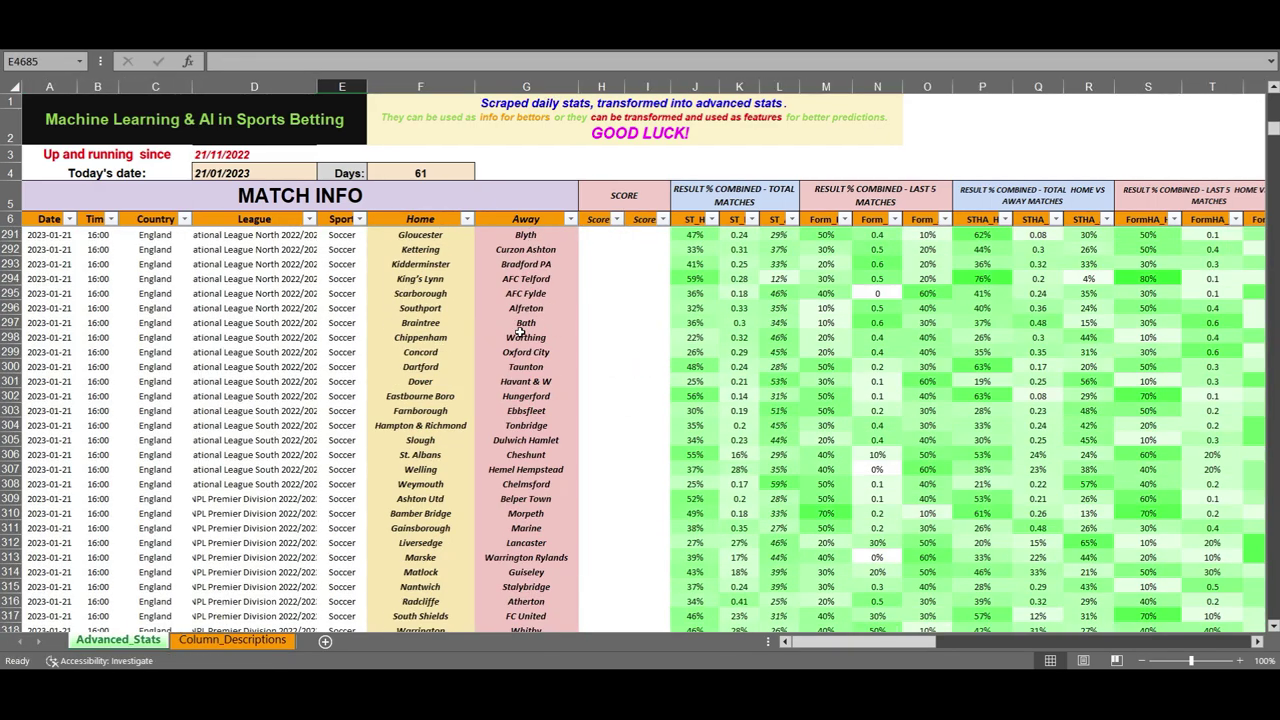
{"action": "left_click_drag", "start_coordinate": [8, 198], "coordinate": [8, 100]}
Step: Delete title rows 1–5 so headers sit in row 1, then check the empty Score columns
{"action": "right_click", "coordinate": [8, 100]}
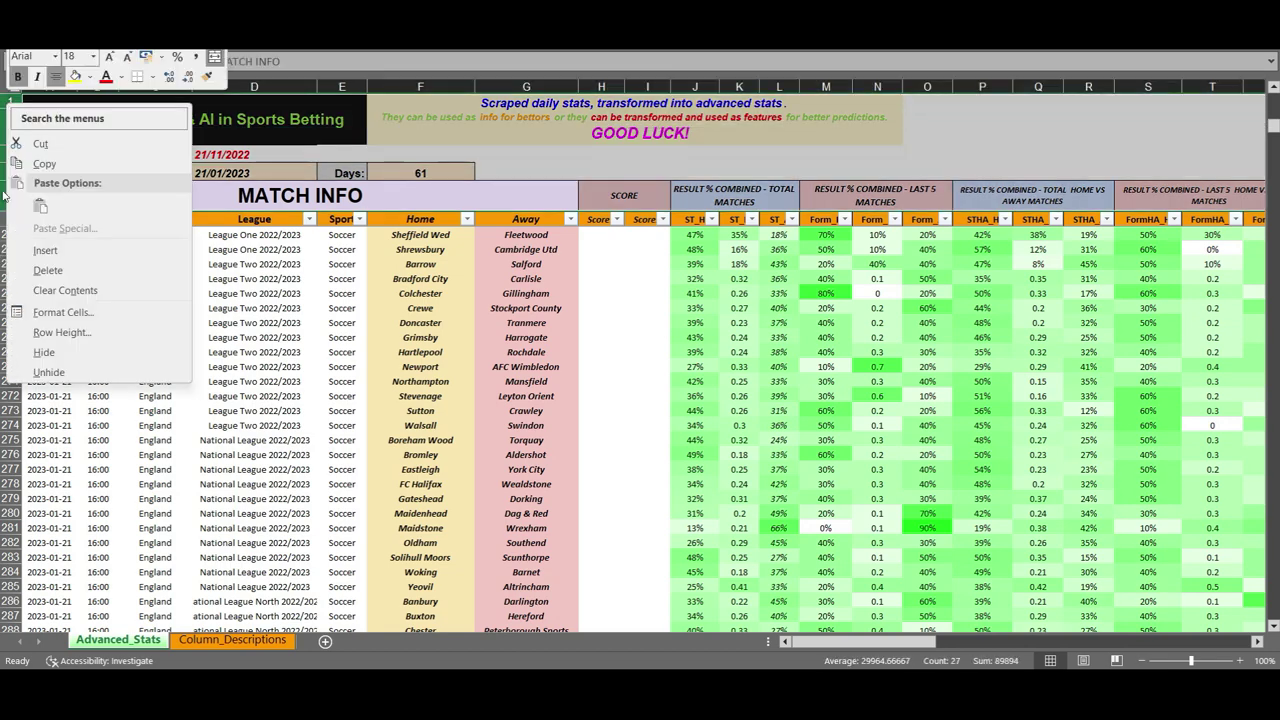
{"action": "left_click", "coordinate": [47, 270]}
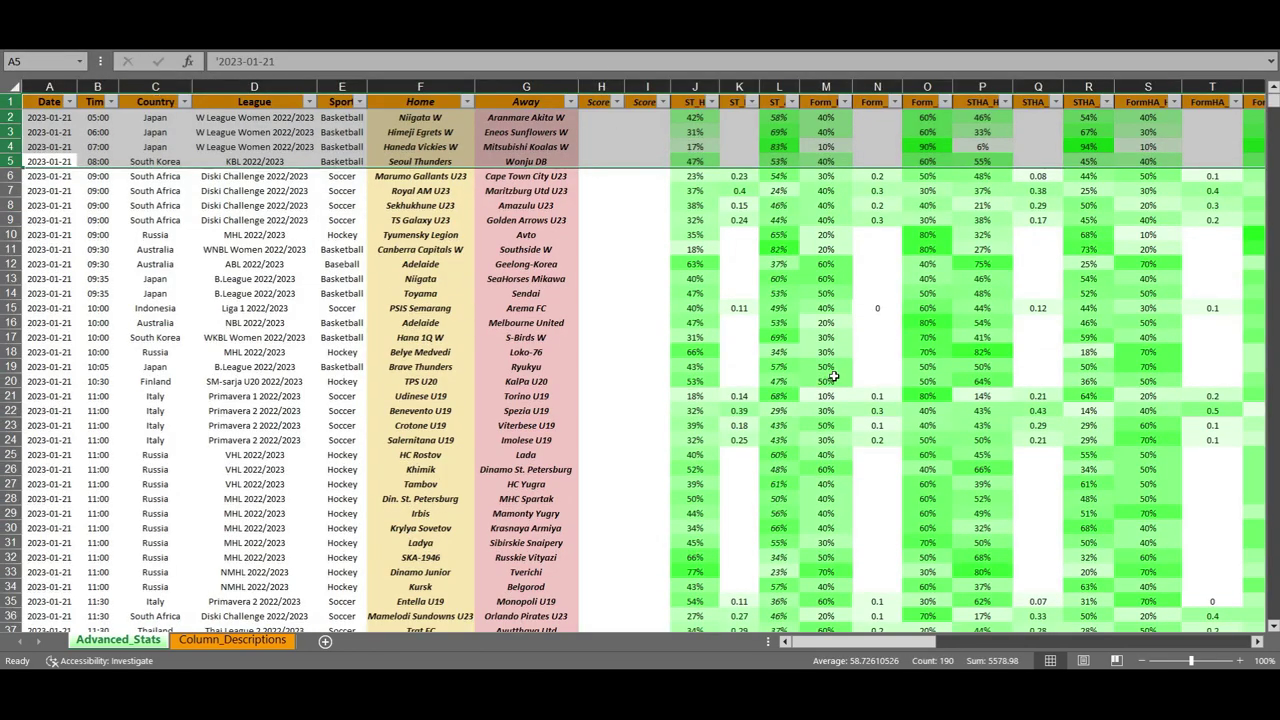
{"action": "left_click_drag", "start_coordinate": [895, 642], "coordinate": [815, 596]}
{"action": "left_click_drag", "start_coordinate": [610, 118], "coordinate": [664, 465]}
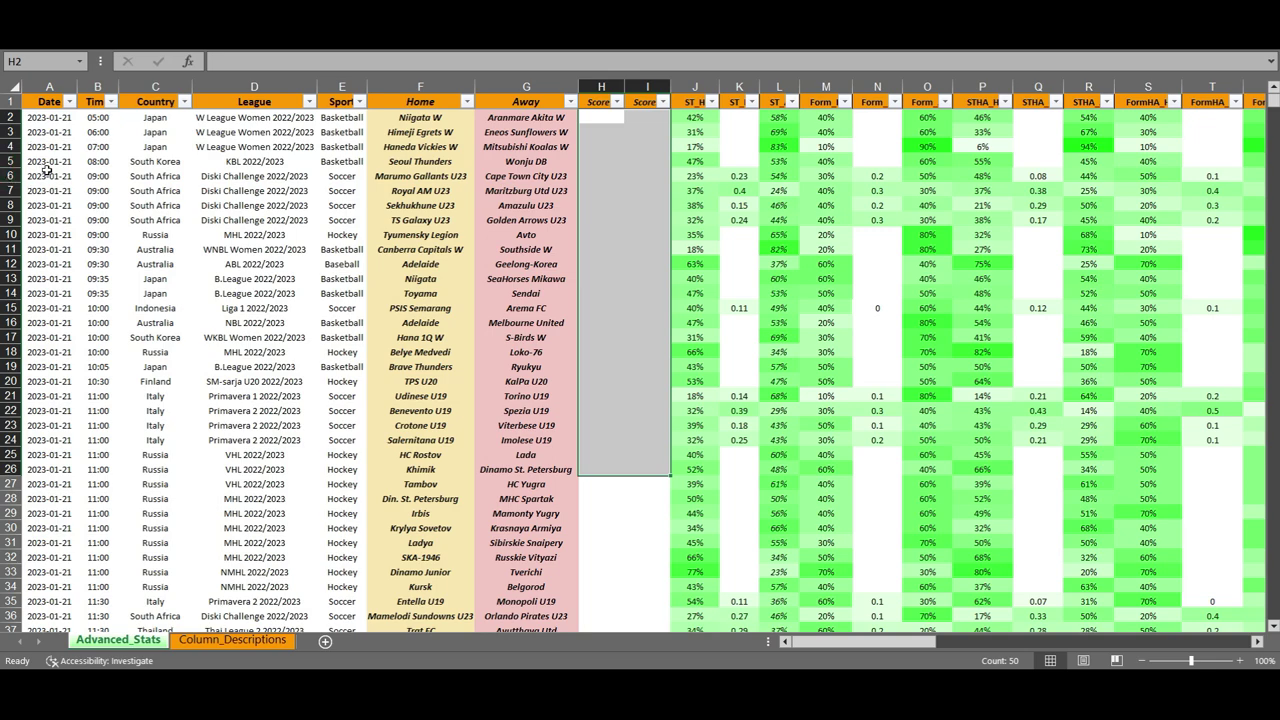
{"action": "scroll", "coordinate": [112, 292], "scroll_direction": "down", "scroll_amount": 1}
{"action": "scroll", "coordinate": [45, 116], "scroll_direction": "up", "scroll_amount": 1}
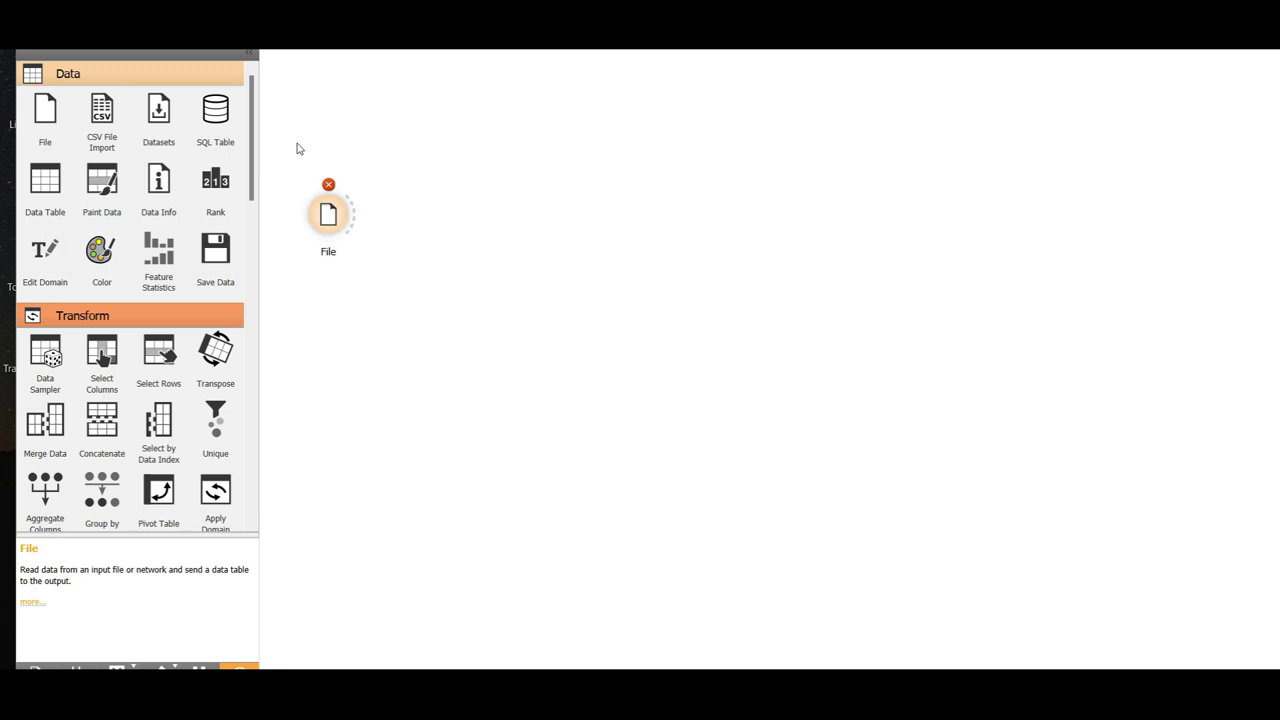
Step: Load AI - Predictions & Picks (1).xlsx into the File widget
{"action": "double_click", "coordinate": [331, 213]}
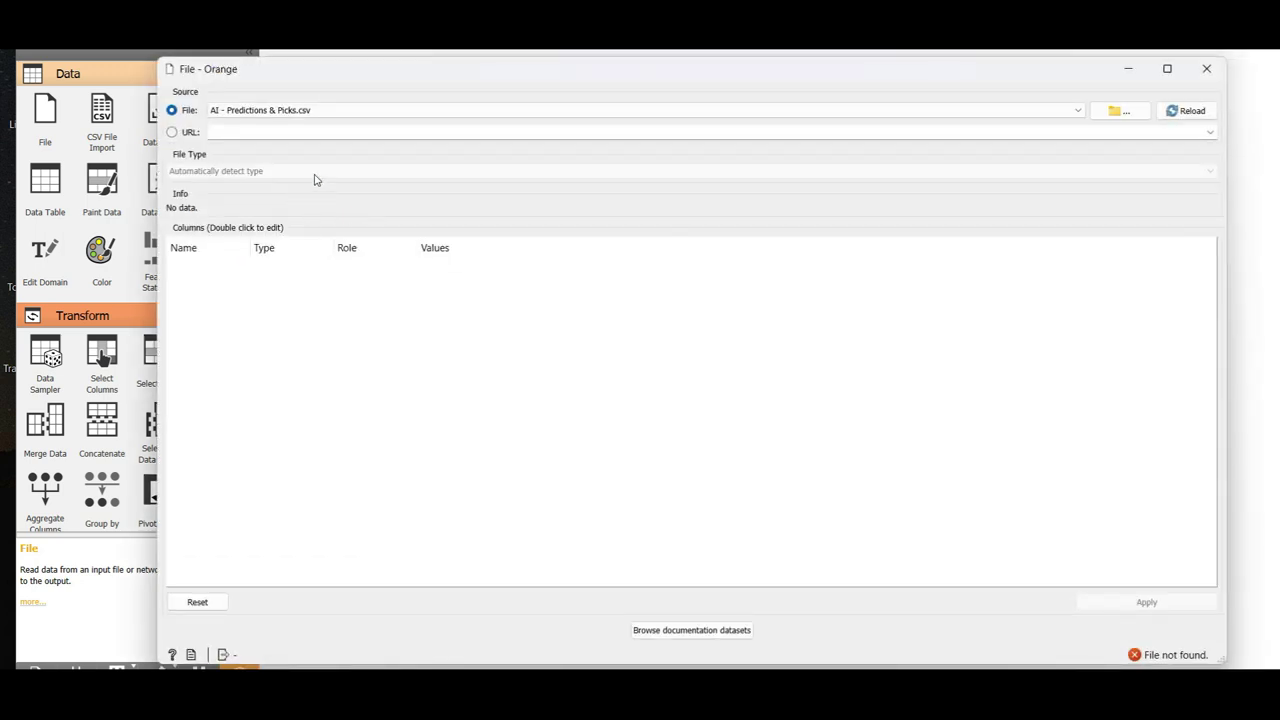
{"action": "left_click", "coordinate": [1130, 115]}
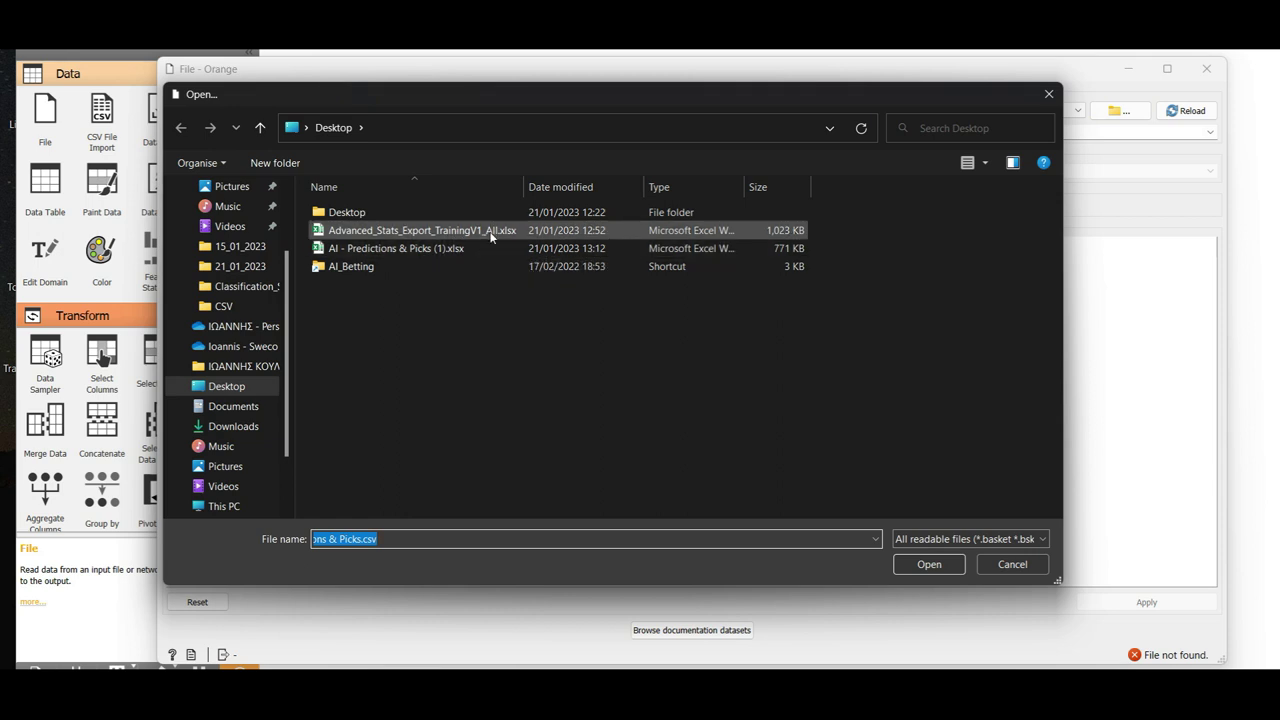
{"action": "left_click", "coordinate": [445, 249]}
{"action": "left_click", "coordinate": [929, 566]}
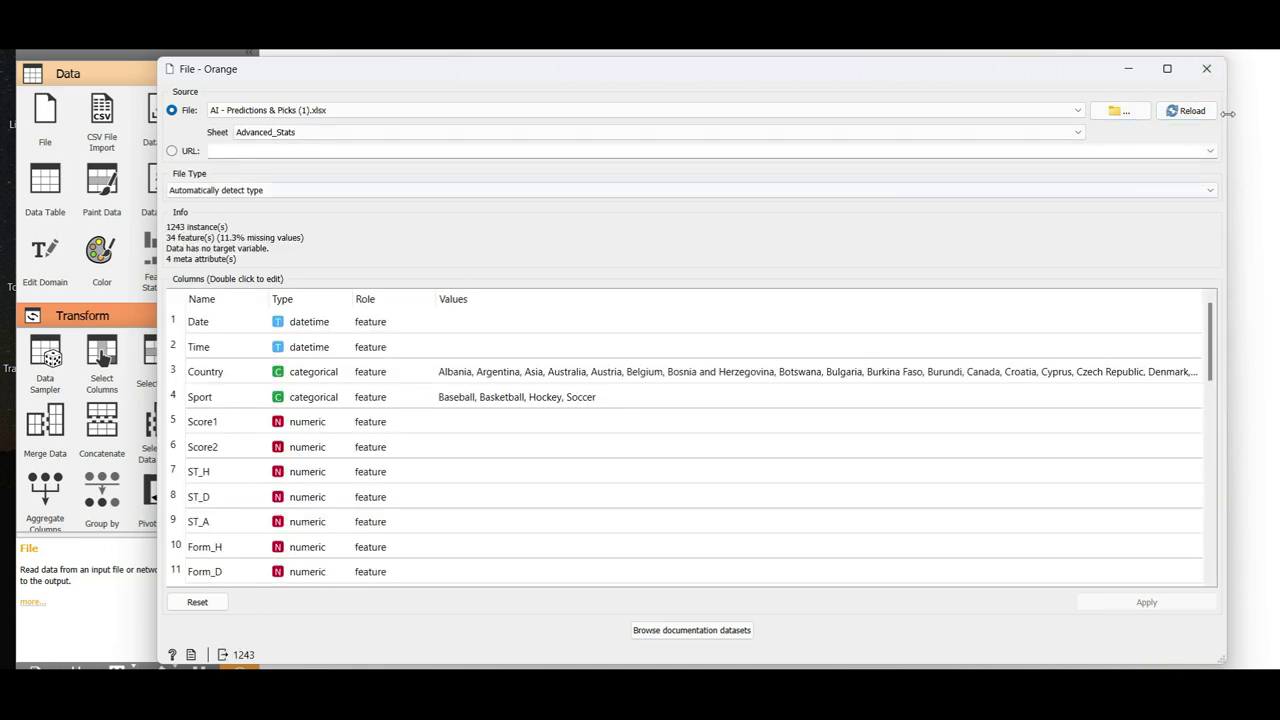
{"action": "left_click", "coordinate": [1205, 70]}
Step: Add Edit Domain after File with Country and Sport as text, then add Select Columns after it
{"action": "left_click_drag", "start_coordinate": [352, 217], "coordinate": [401, 173]}
{"action": "left_click", "coordinate": [440, 205]}
{"action": "double_click", "coordinate": [421, 178]}
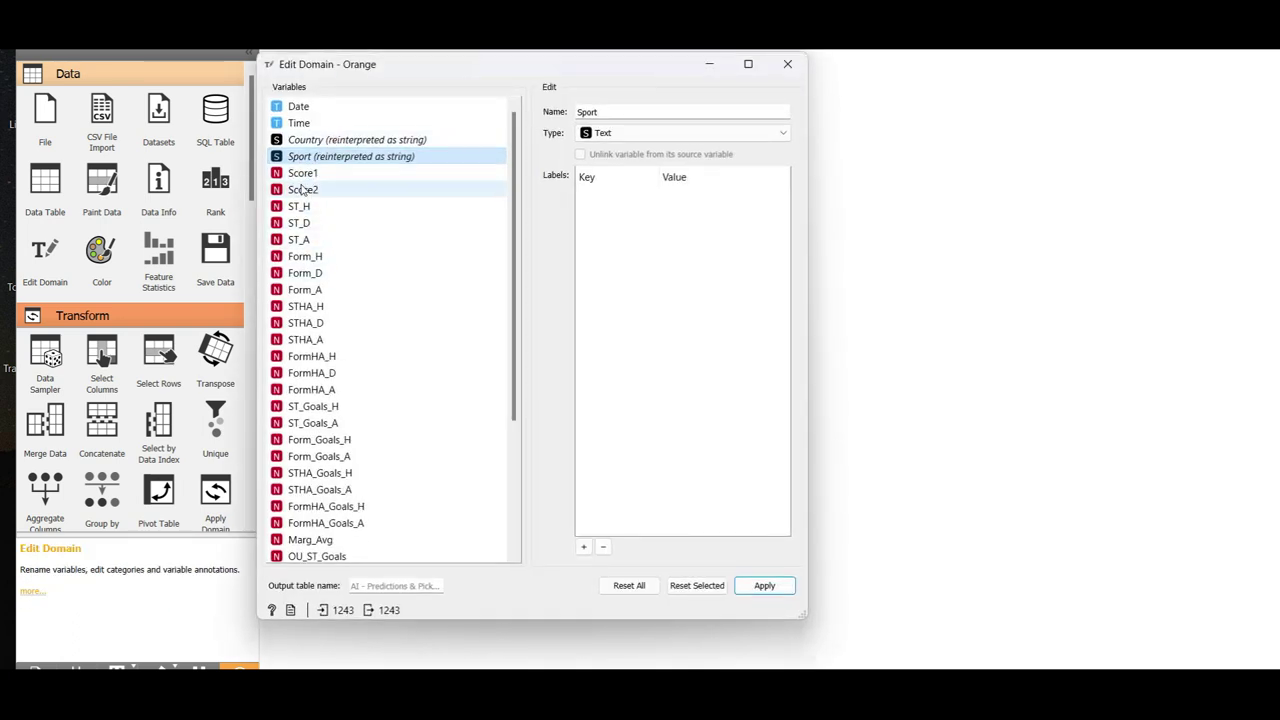
{"action": "scroll", "coordinate": [345, 320], "scroll_direction": "down", "scroll_amount": 4}
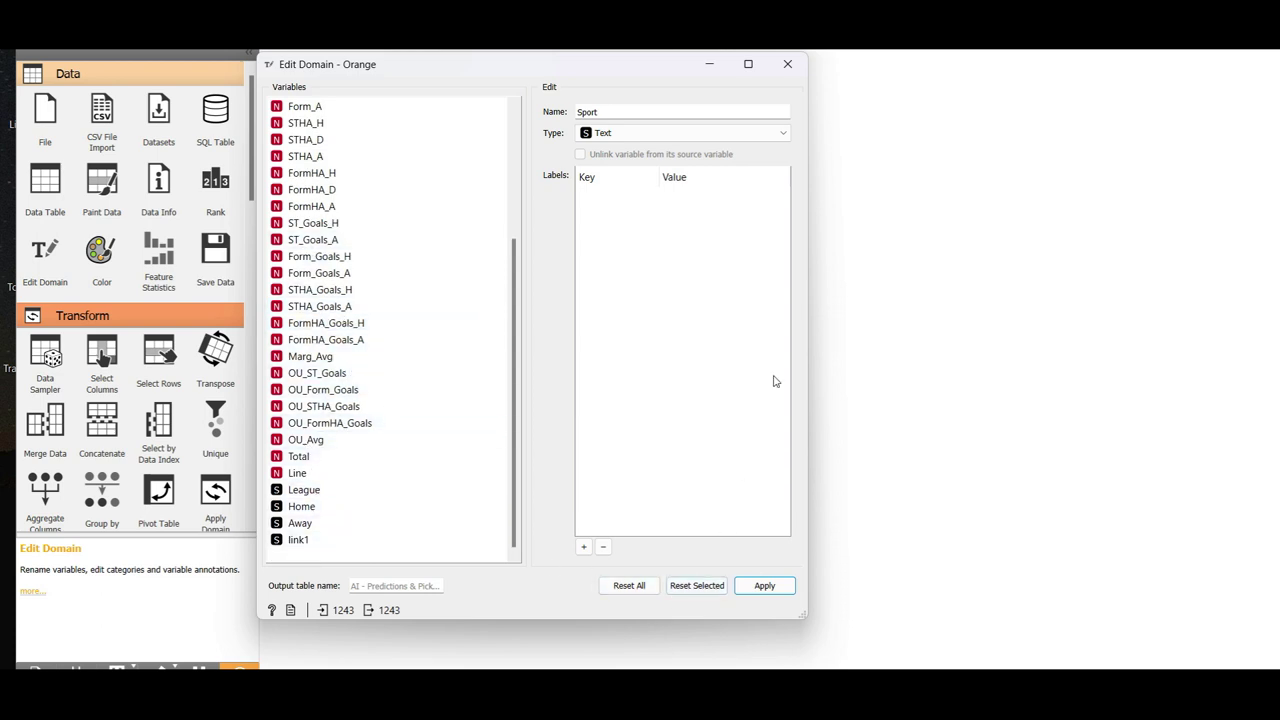
{"action": "left_click", "coordinate": [752, 584]}
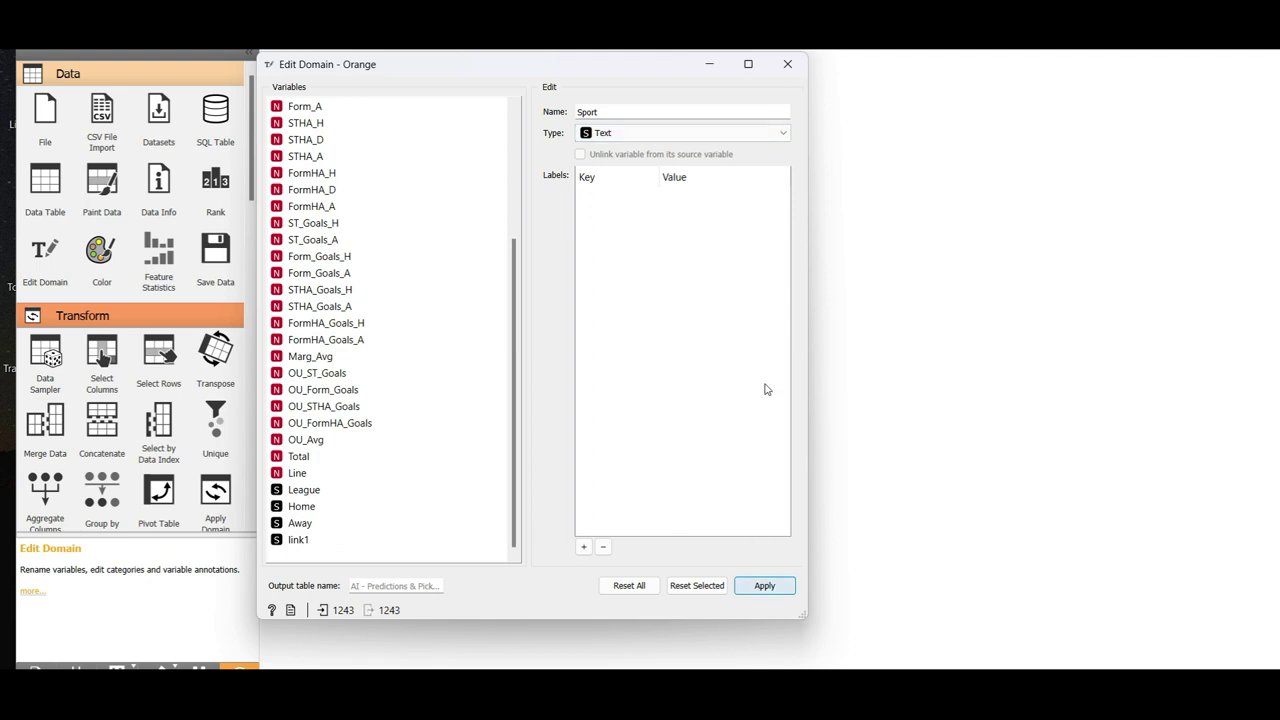
{"action": "left_click", "coordinate": [787, 64]}
{"action": "left_click_drag", "start_coordinate": [444, 178], "coordinate": [466, 249]}
{"action": "left_click", "coordinate": [510, 280]}
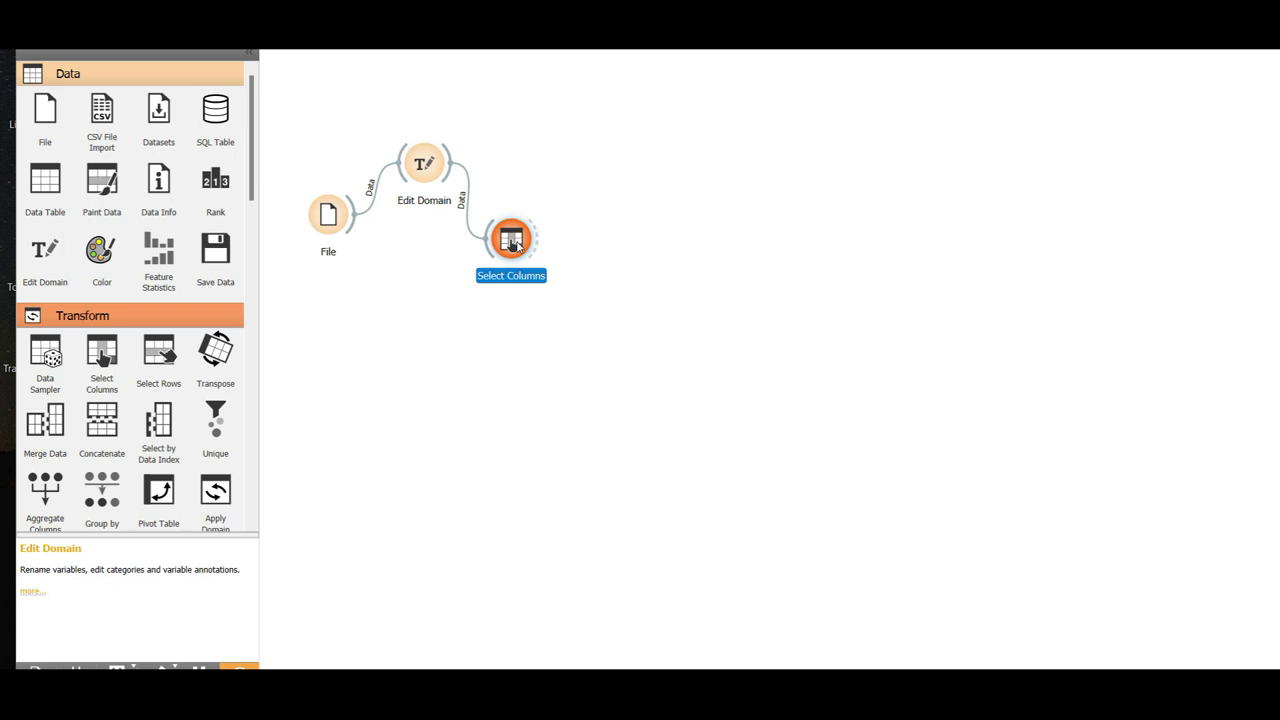
Step: Review the Select Columns settings, then open the AI - Predictions workbook in Excel from the desktop
{"action": "double_click", "coordinate": [510, 240]}
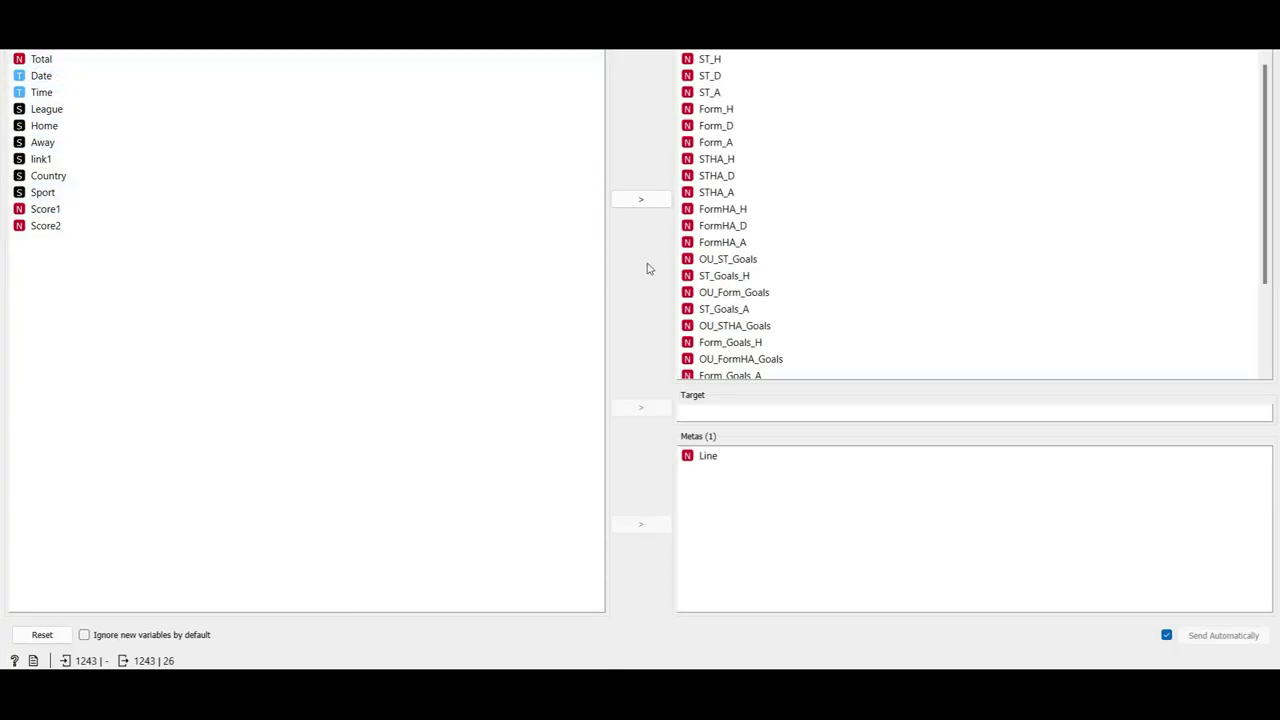
{"action": "scroll", "coordinate": [745, 180], "scroll_direction": "down", "scroll_amount": 3}
{"action": "scroll", "coordinate": [731, 69], "scroll_direction": "up", "scroll_amount": 3}
{"action": "scroll", "coordinate": [735, 150], "scroll_direction": "down", "scroll_amount": 3}
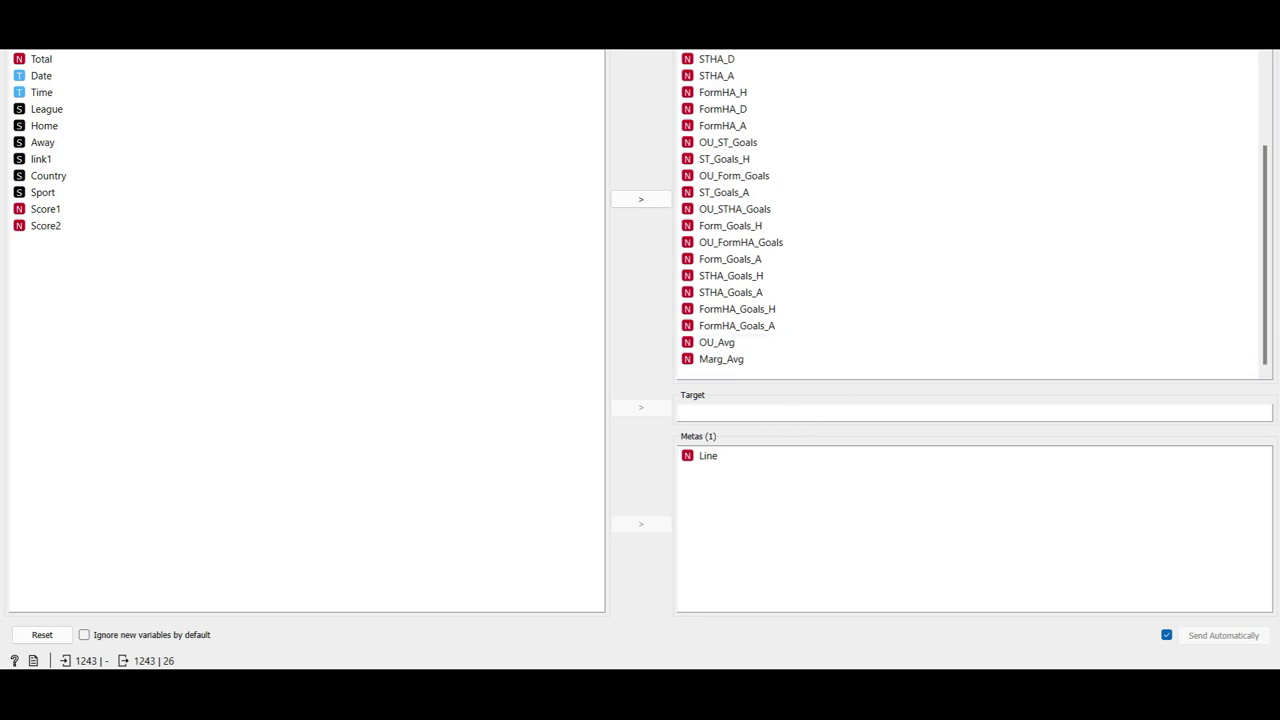
{"action": "left_click", "coordinate": [1262, 30]}
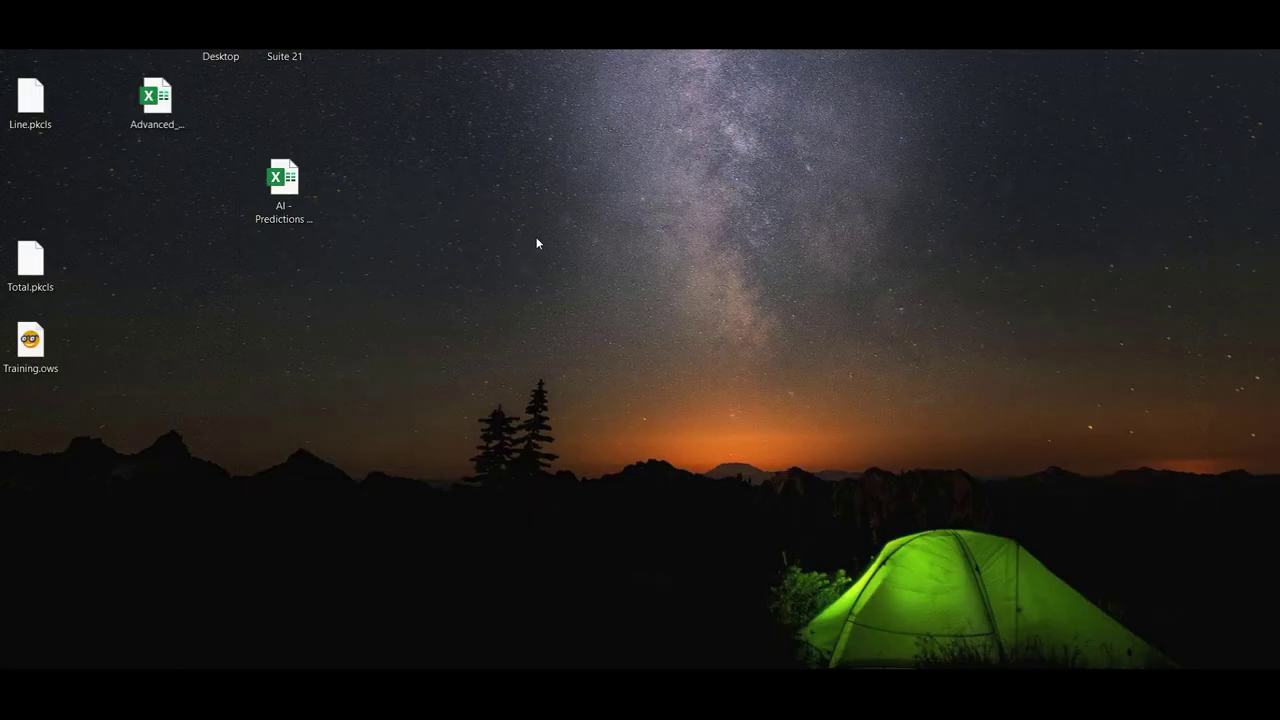
{"action": "double_click", "coordinate": [284, 190]}
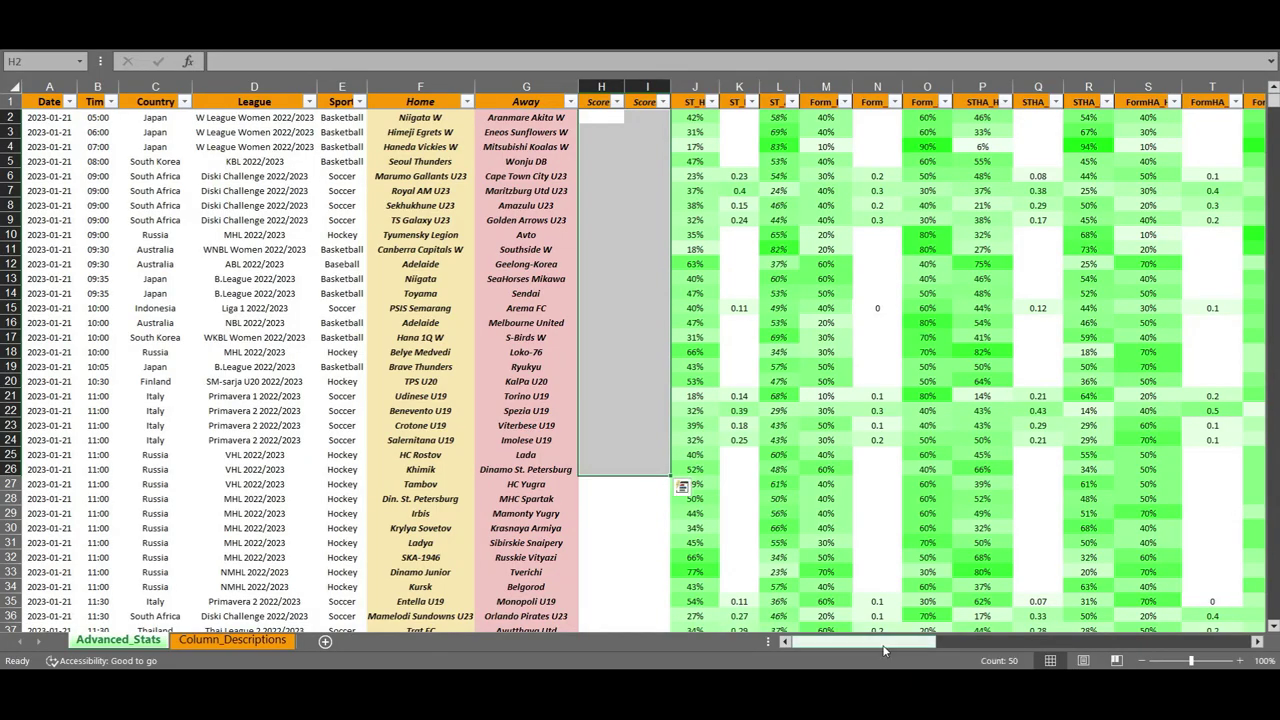
Step: Enter the headings RealMargin in AM1 and RealTotal in AN1
{"action": "left_click_drag", "start_coordinate": [889, 640], "coordinate": [1229, 640]}
{"action": "left_click", "coordinate": [1239, 104]}
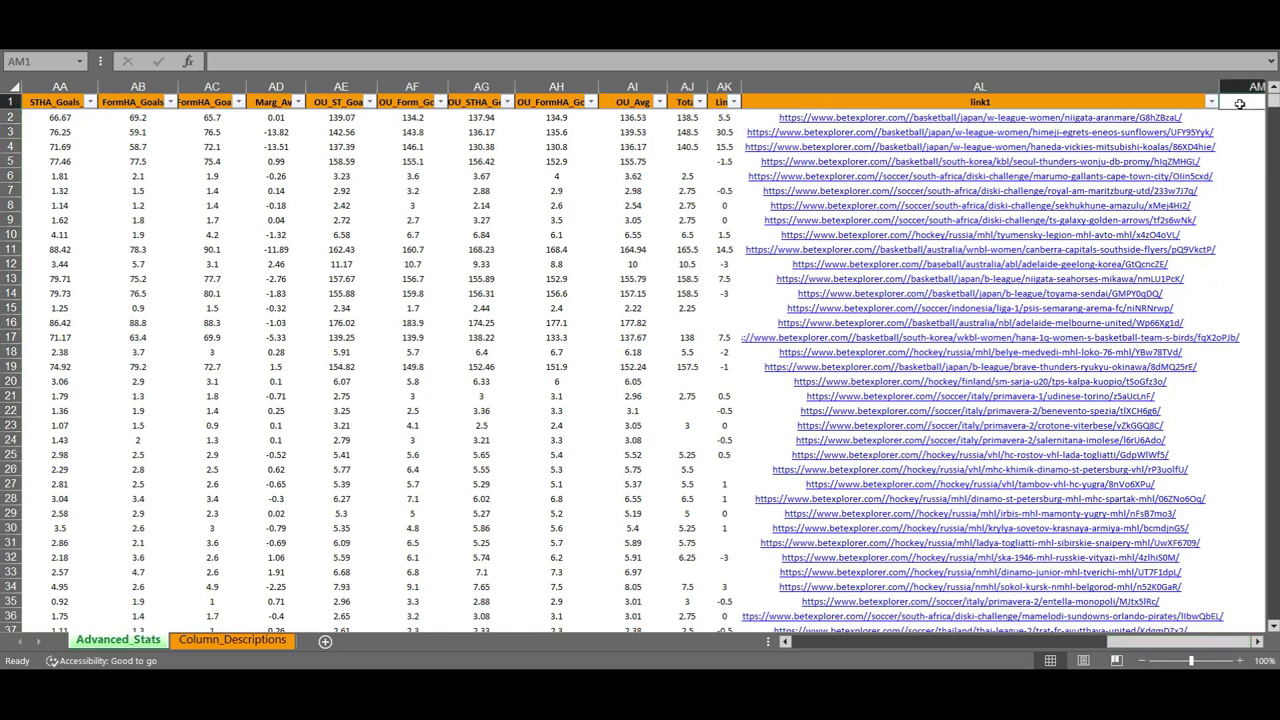
{"action": "type", "text": "RealMargin"}
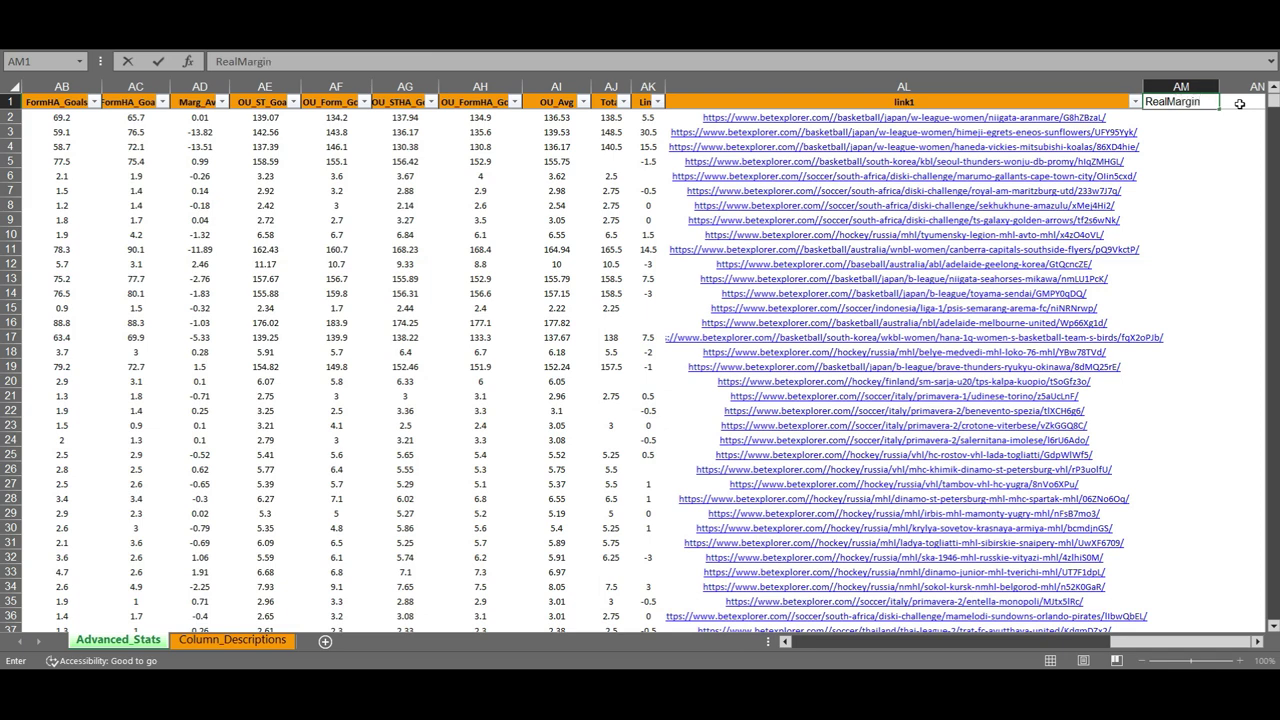
{"action": "key", "text": "Tab"}
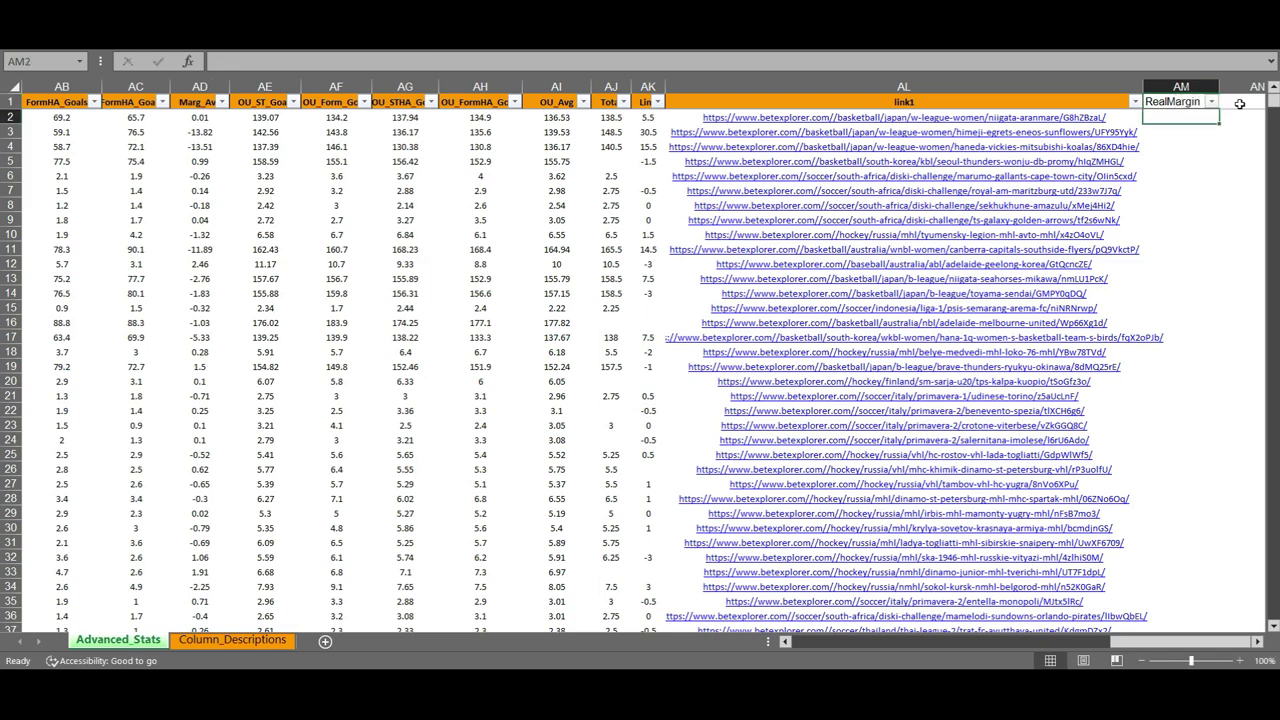
{"action": "type", "text": "RealTotal"}
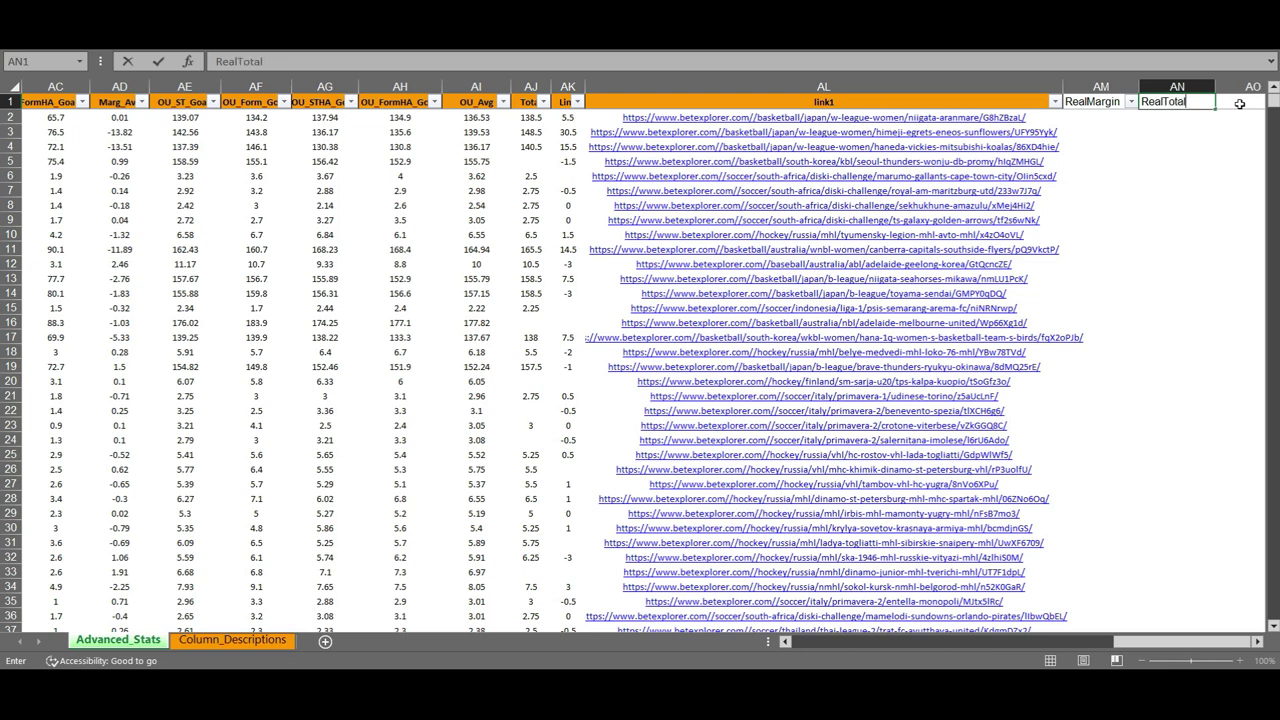
{"action": "key", "text": "Return"}
Step: Select the cells under RealMargin, then close Excel, saving the workbook
{"action": "left_click", "coordinate": [1118, 117]}
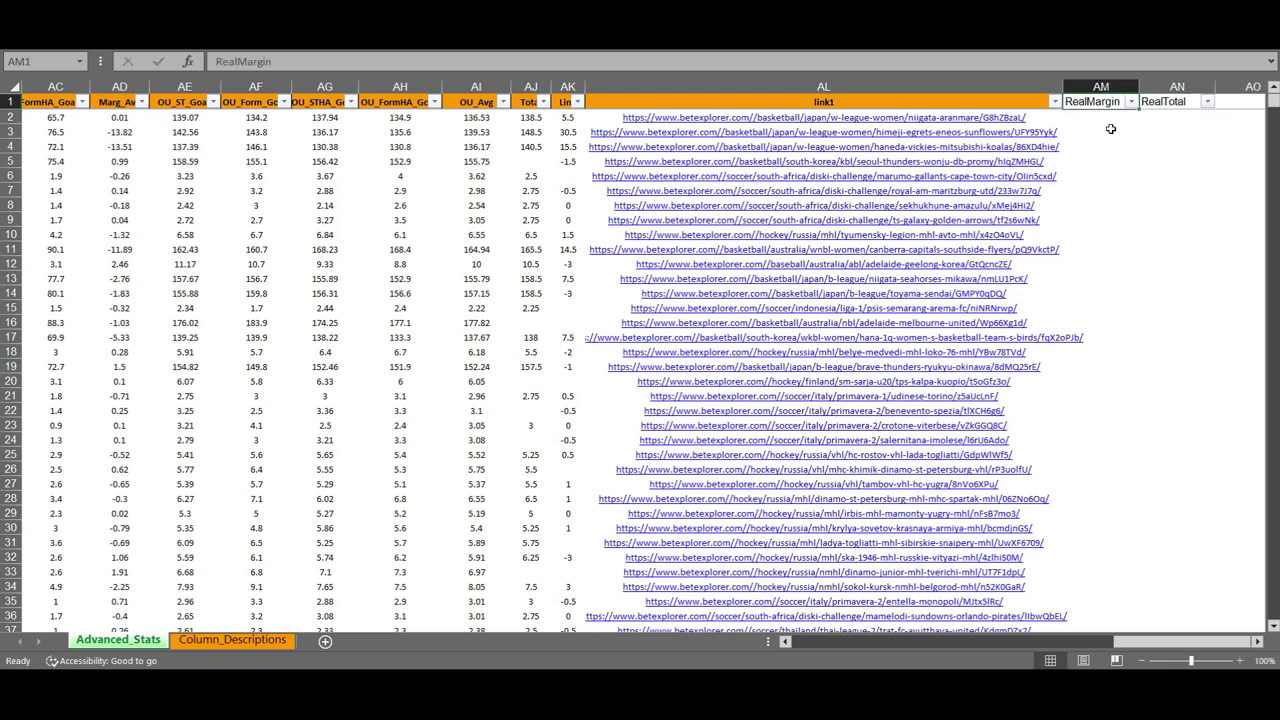
{"action": "left_click_drag", "start_coordinate": [1088, 175], "coordinate": [1082, 189]}
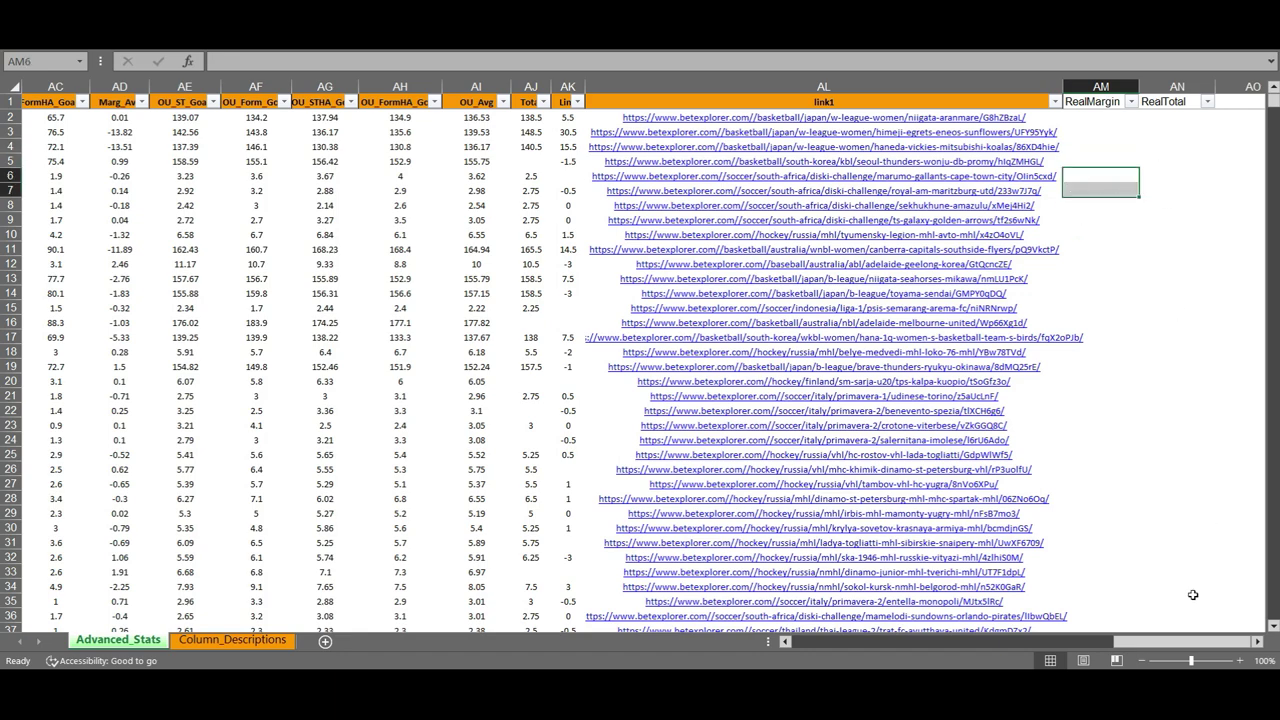
{"action": "left_click_drag", "start_coordinate": [1205, 644], "coordinate": [885, 644]}
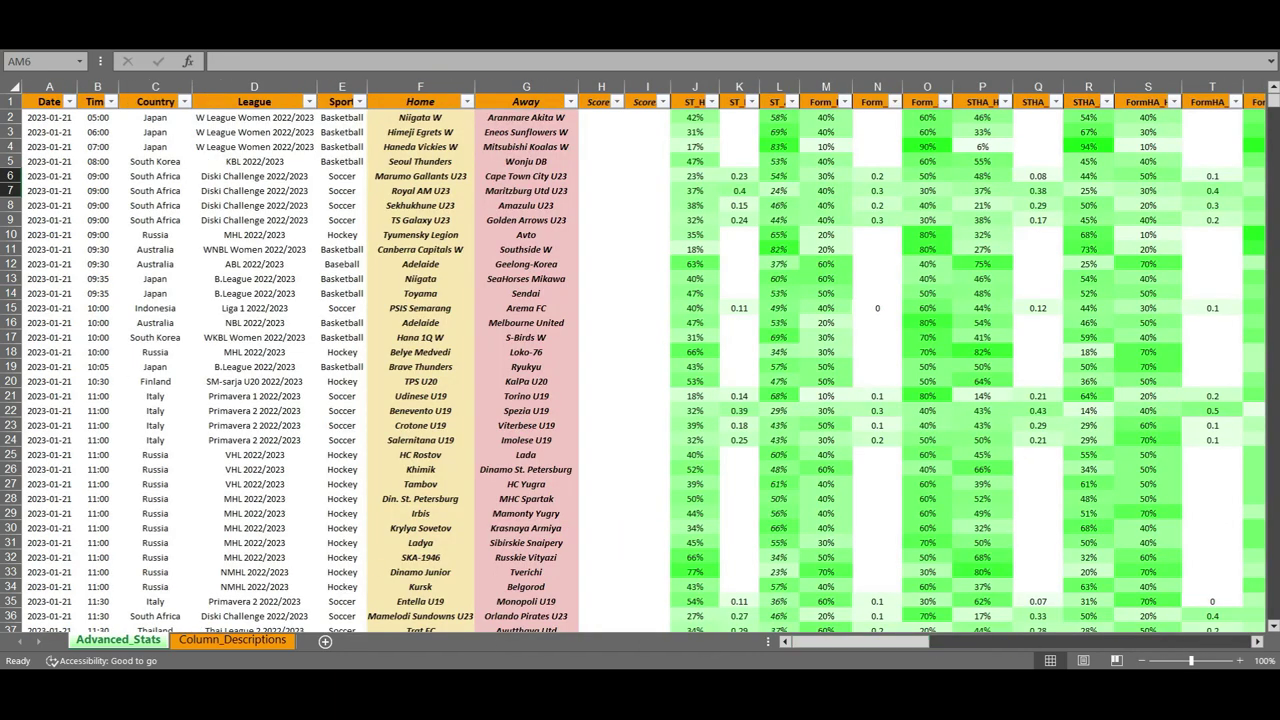
{"action": "key", "text": "alt+F4"}
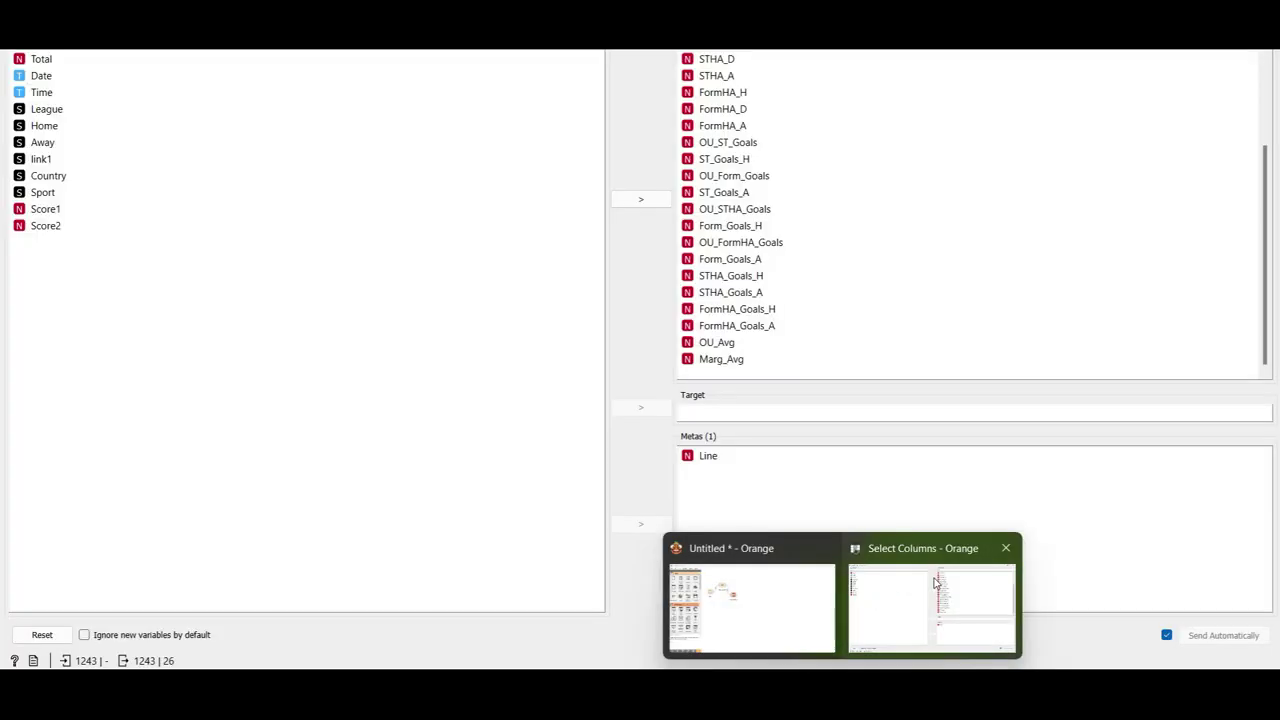
Step: Back in Orange, reload the spreadsheet in the File widget
{"action": "left_click", "coordinate": [935, 585]}
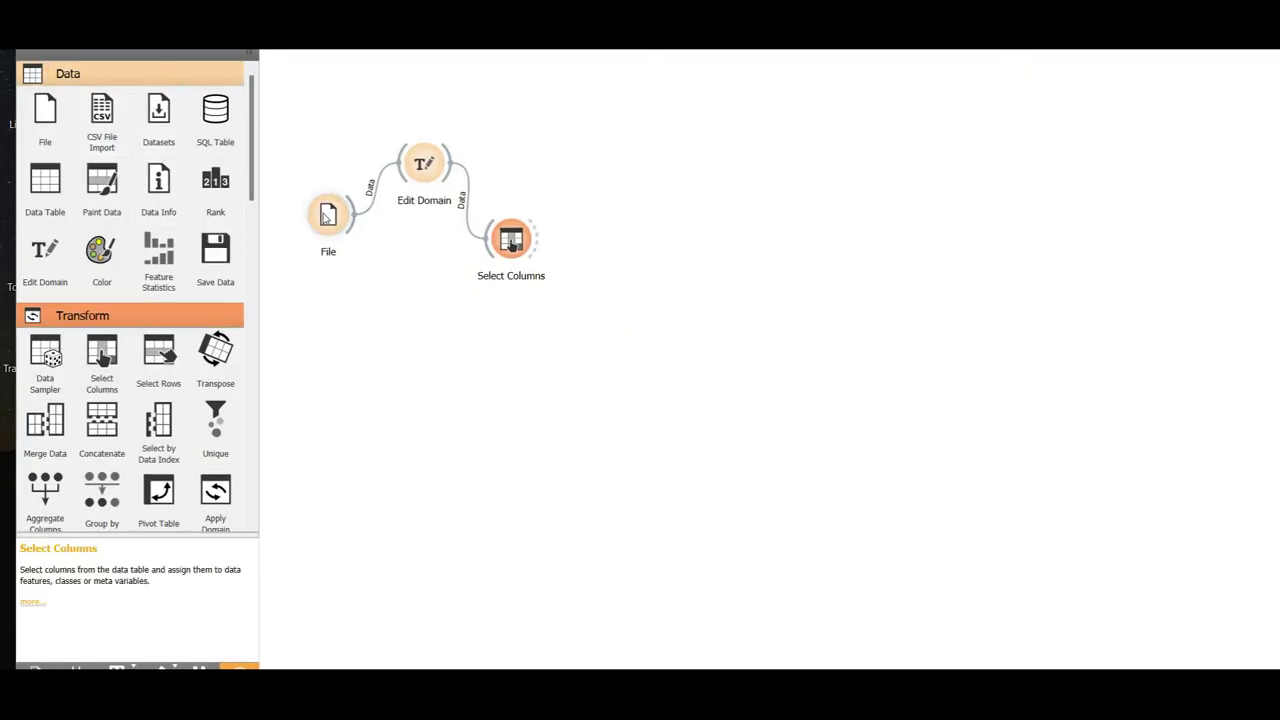
{"action": "double_click", "coordinate": [328, 215]}
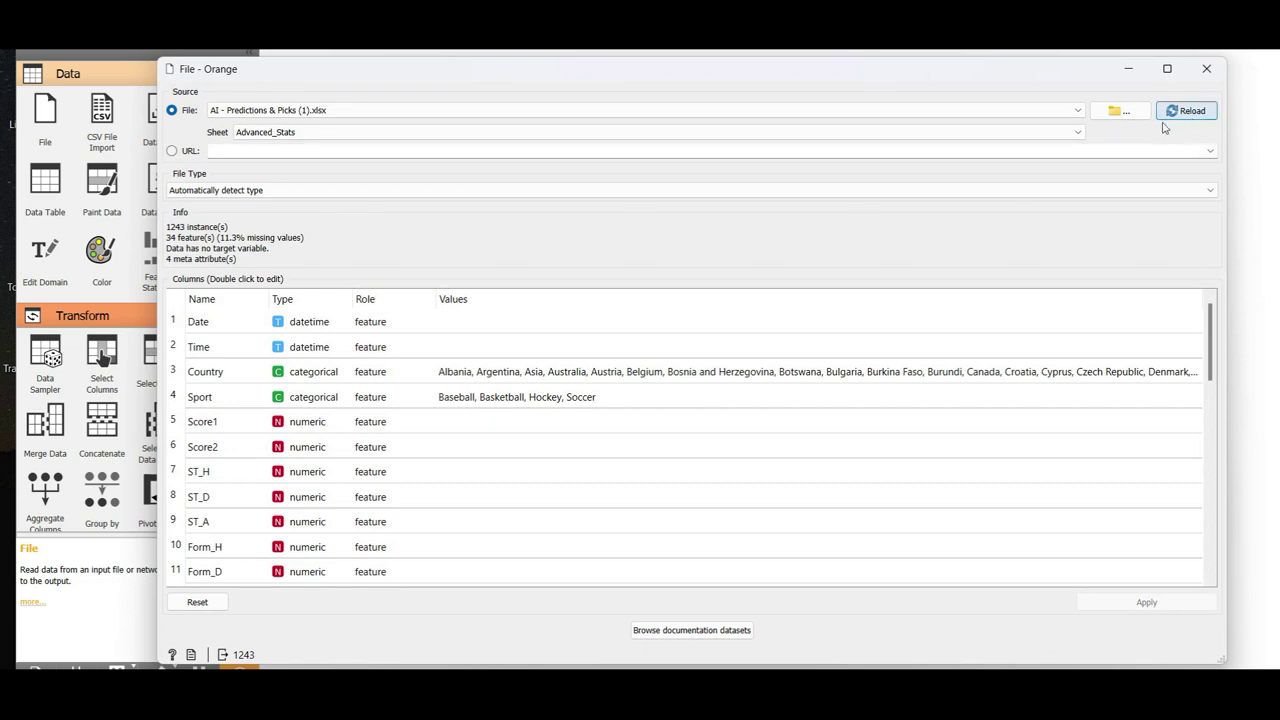
{"action": "left_click_drag", "start_coordinate": [1213, 432], "coordinate": [1213, 543]}
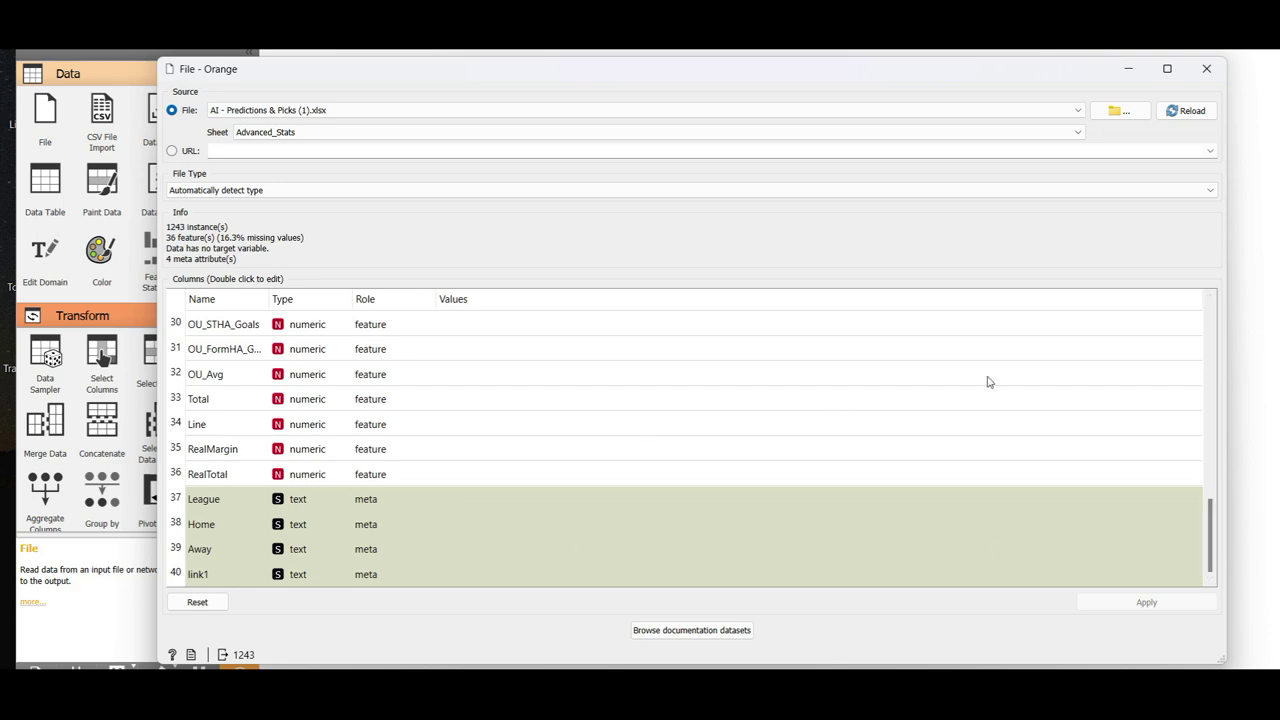
{"action": "scroll", "coordinate": [987, 381], "scroll_direction": "up", "scroll_amount": 3}
{"action": "left_click", "coordinate": [1206, 68]}
Step: Confirm in Edit Domain that RealMargin and RealTotal now appear as numeric variables
{"action": "double_click", "coordinate": [406, 182]}
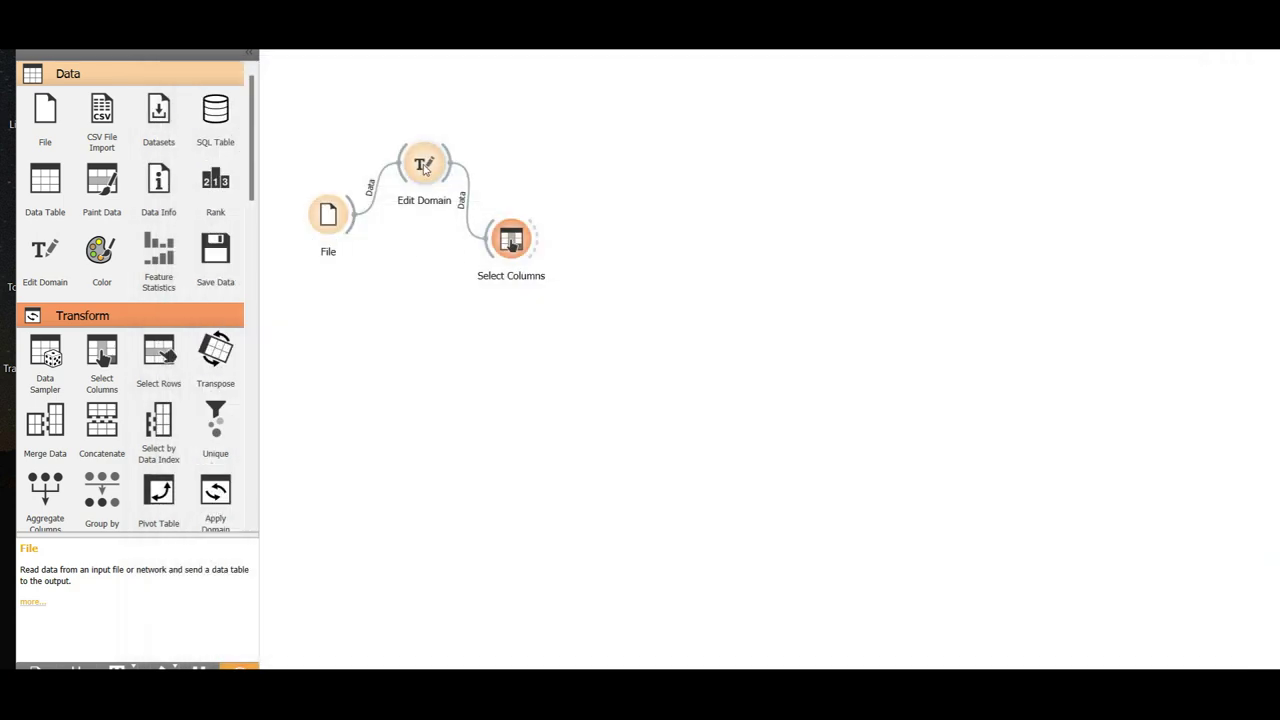
{"action": "scroll", "coordinate": [511, 362], "scroll_direction": "down", "scroll_amount": 2}
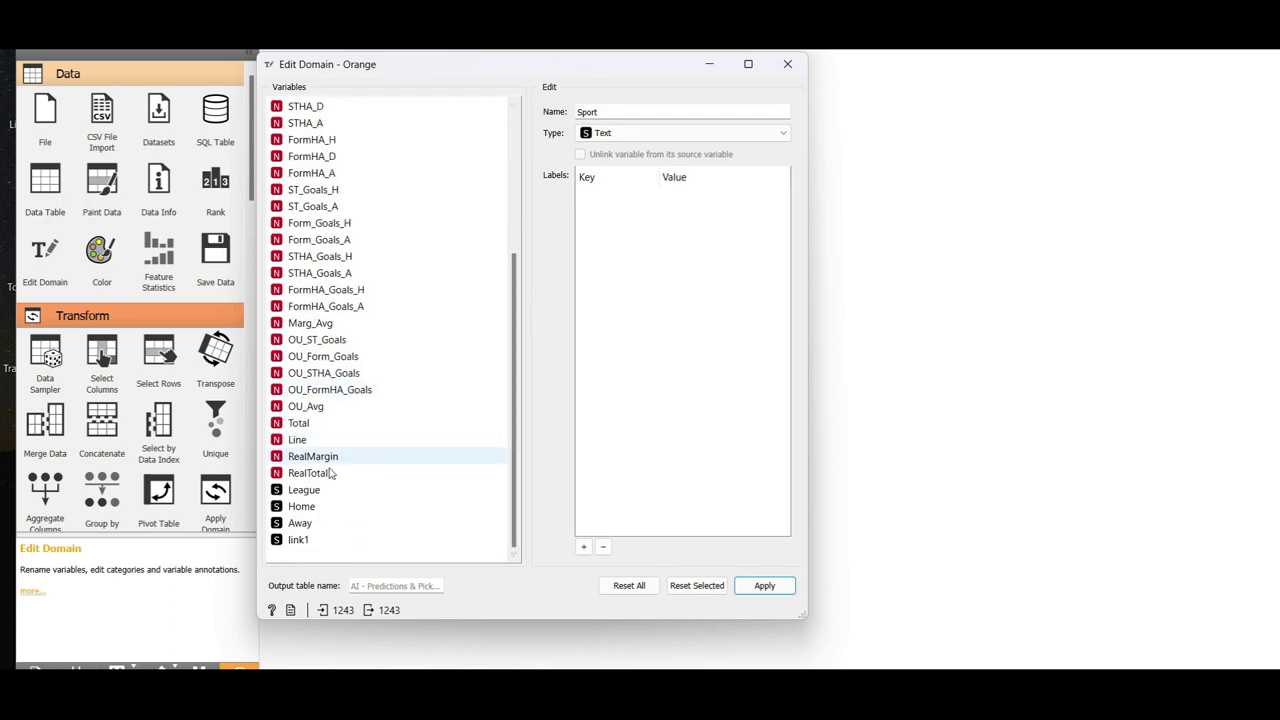
{"action": "left_click", "coordinate": [788, 63]}
{"action": "double_click", "coordinate": [531, 232]}
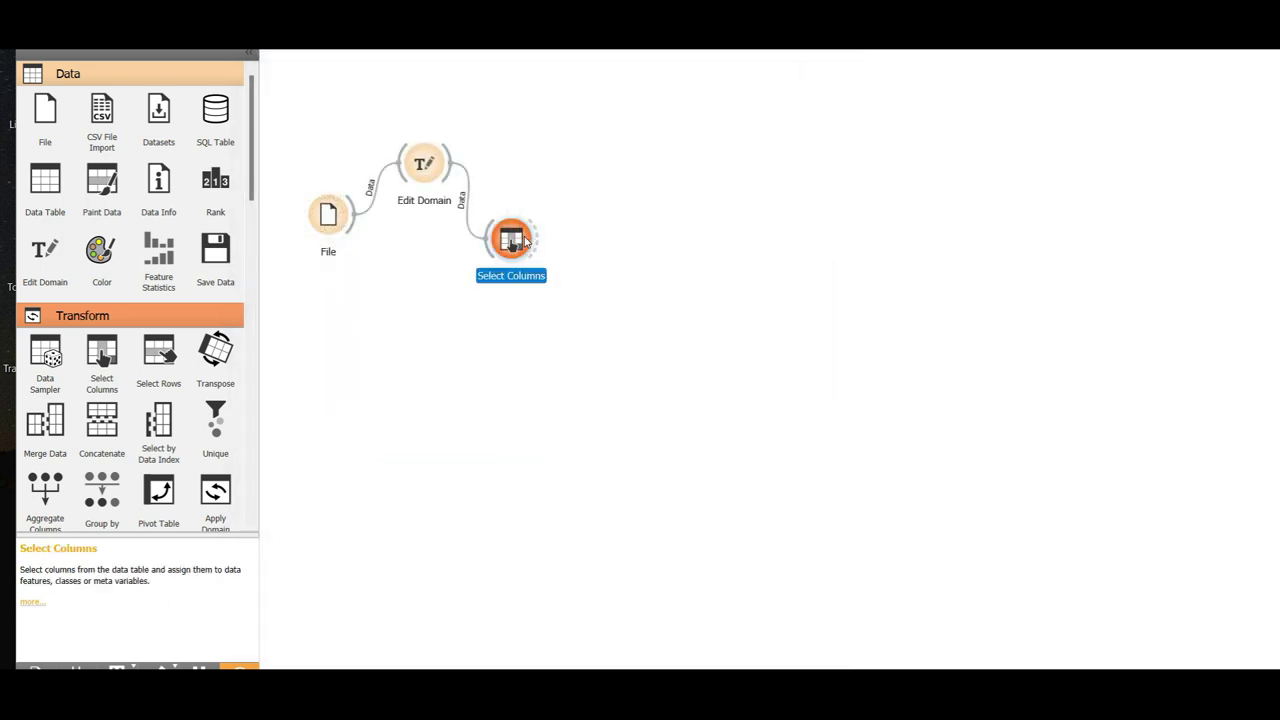
Step: In Select Columns, move RealMargin and RealTotal to Ignored and make RealMargin the target
{"action": "scroll", "coordinate": [733, 190], "scroll_direction": "down", "scroll_amount": 1}
{"action": "left_click", "coordinate": [720, 342]}
{"action": "left_click", "coordinate": [731, 358], "text": "shift"}
{"action": "left_click_drag", "start_coordinate": [720, 342], "coordinate": [46, 289]}
{"action": "left_click", "coordinate": [66, 244]}
{"action": "left_click_drag", "start_coordinate": [710, 432], "coordinate": [709, 414]}
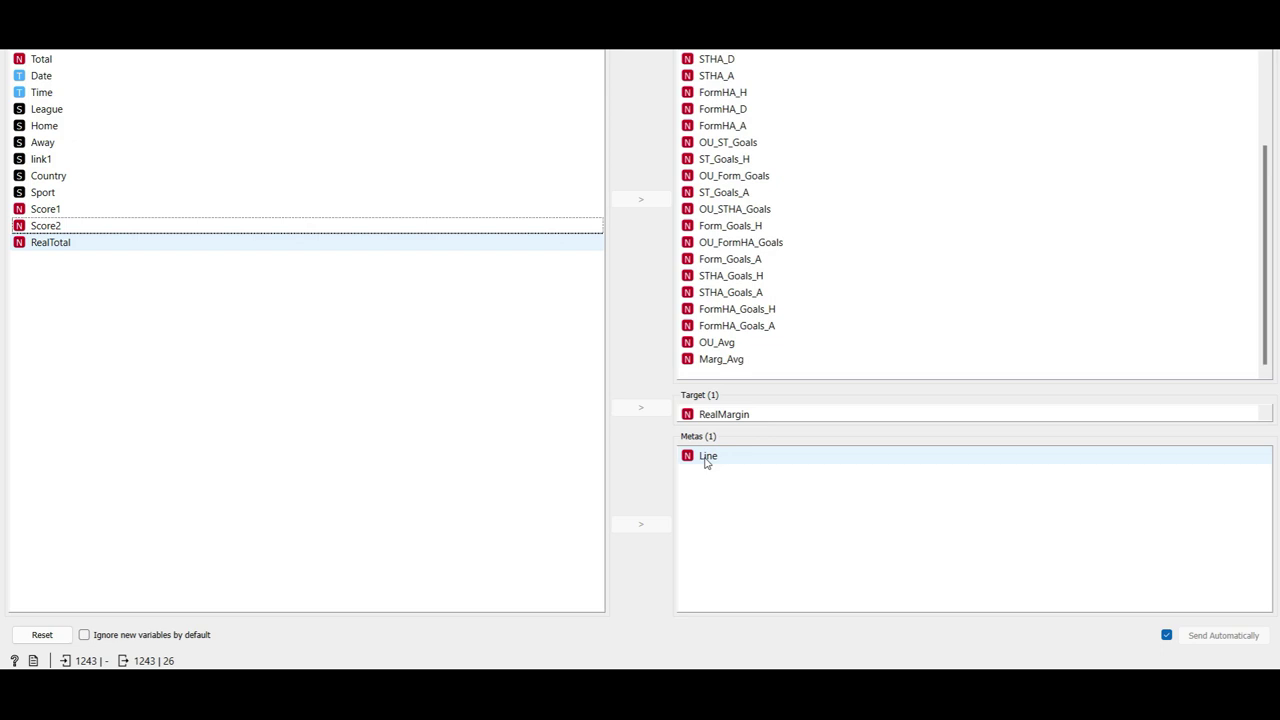
Step: Add a Load Model widget from the Model toolbox to the canvas
{"action": "scroll", "coordinate": [789, 183], "scroll_direction": "up", "scroll_amount": 2}
{"action": "scroll", "coordinate": [937, 229], "scroll_direction": "down", "scroll_amount": 2}
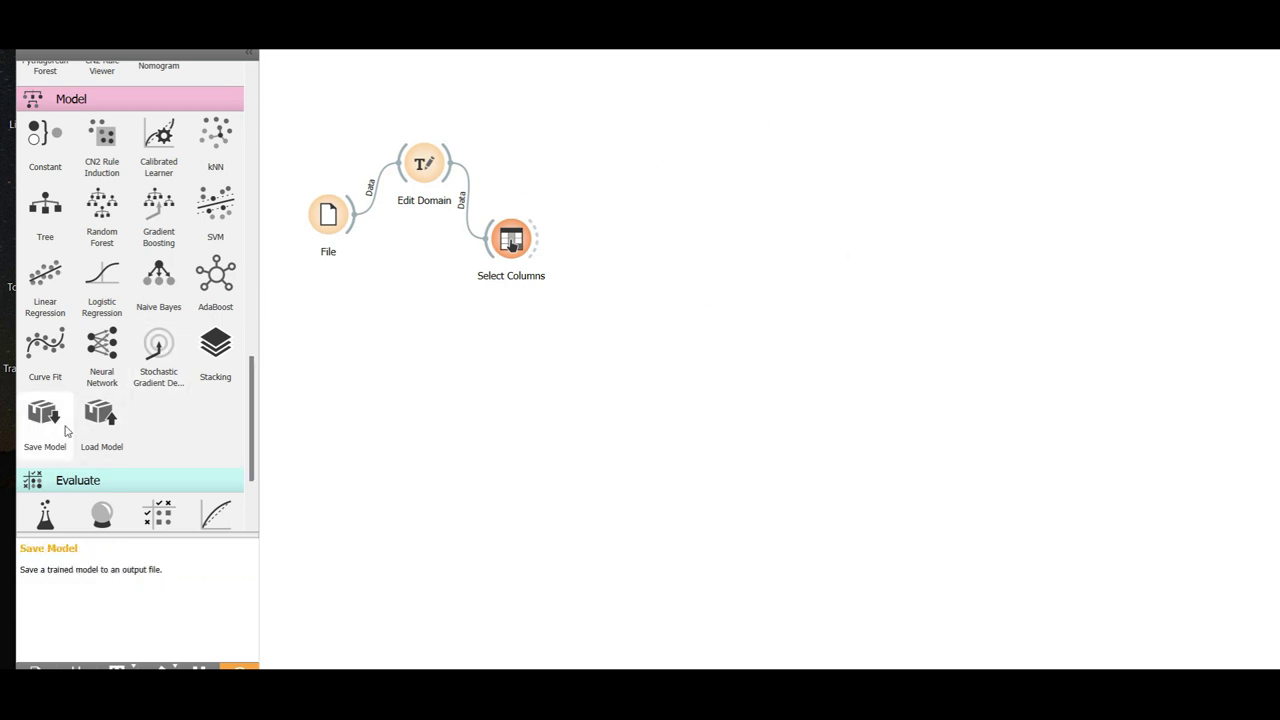
{"action": "left_click_drag", "start_coordinate": [93, 420], "coordinate": [634, 143]}
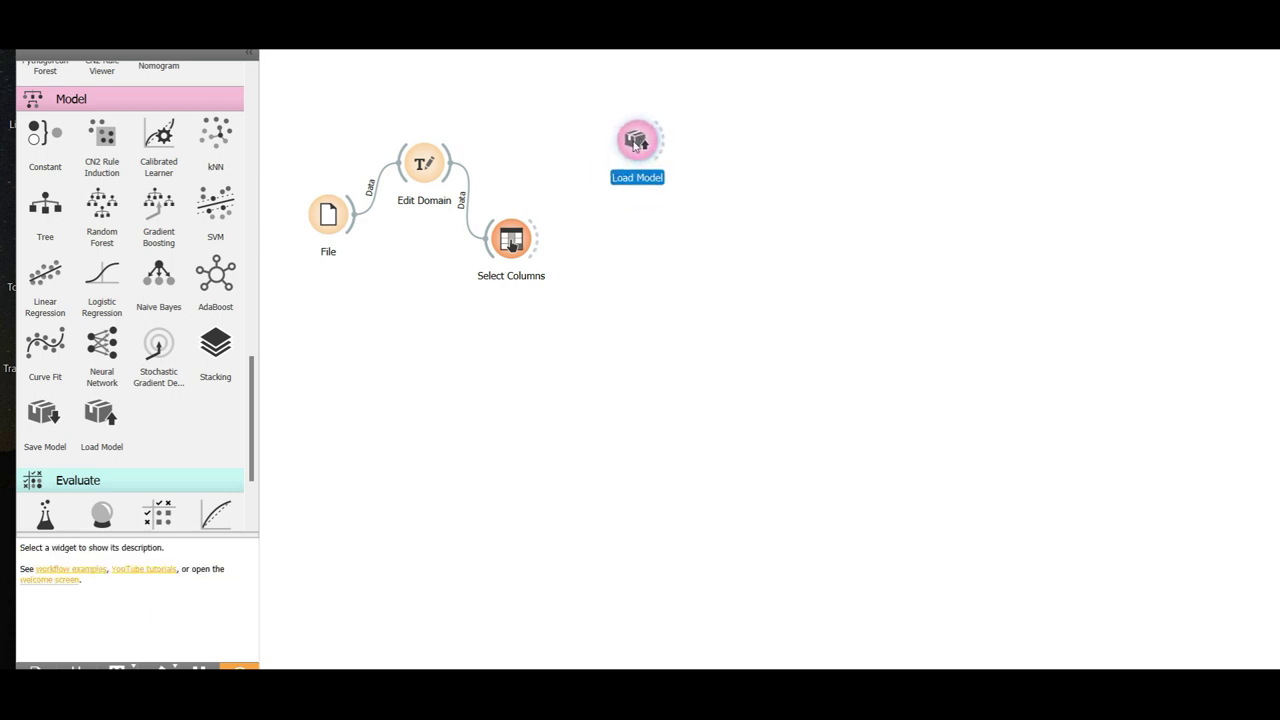
{"action": "double_click", "coordinate": [636, 148]}
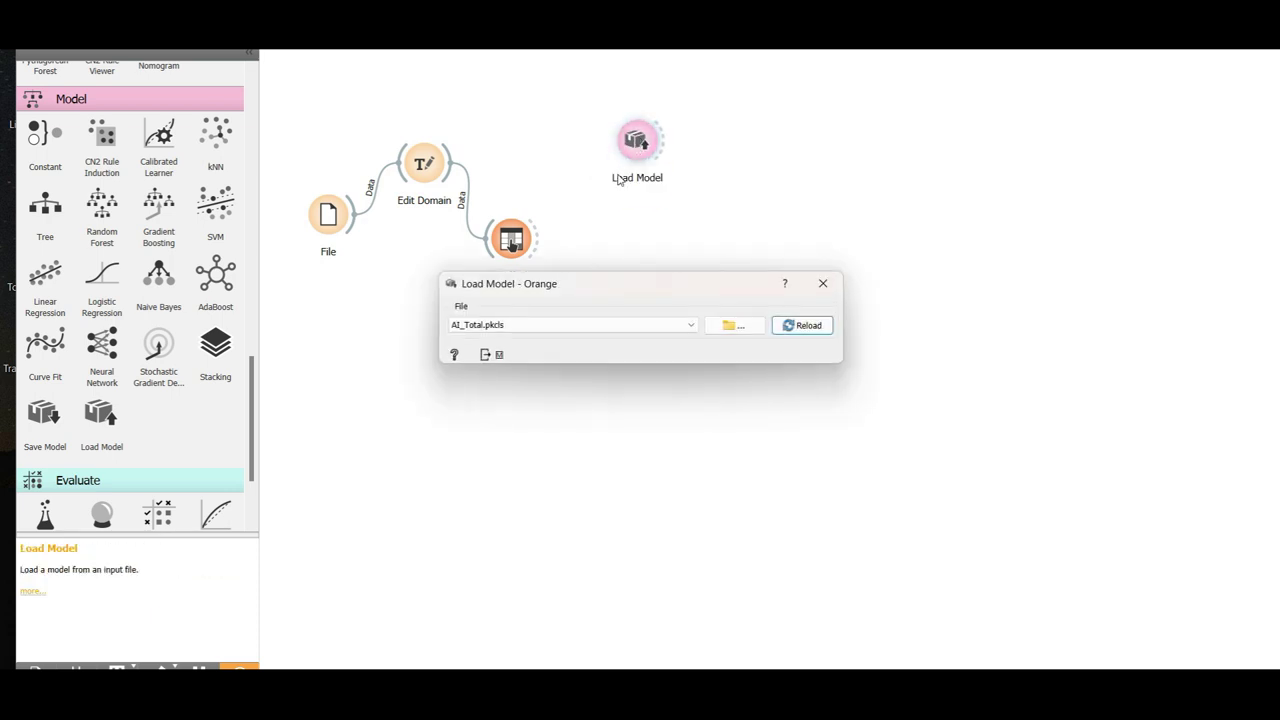
Step: Load the Desktop model file Line.pkcls in the Load Model widget
{"action": "left_click", "coordinate": [728, 324]}
{"action": "scroll", "coordinate": [445, 300], "scroll_direction": "up", "scroll_amount": 3}
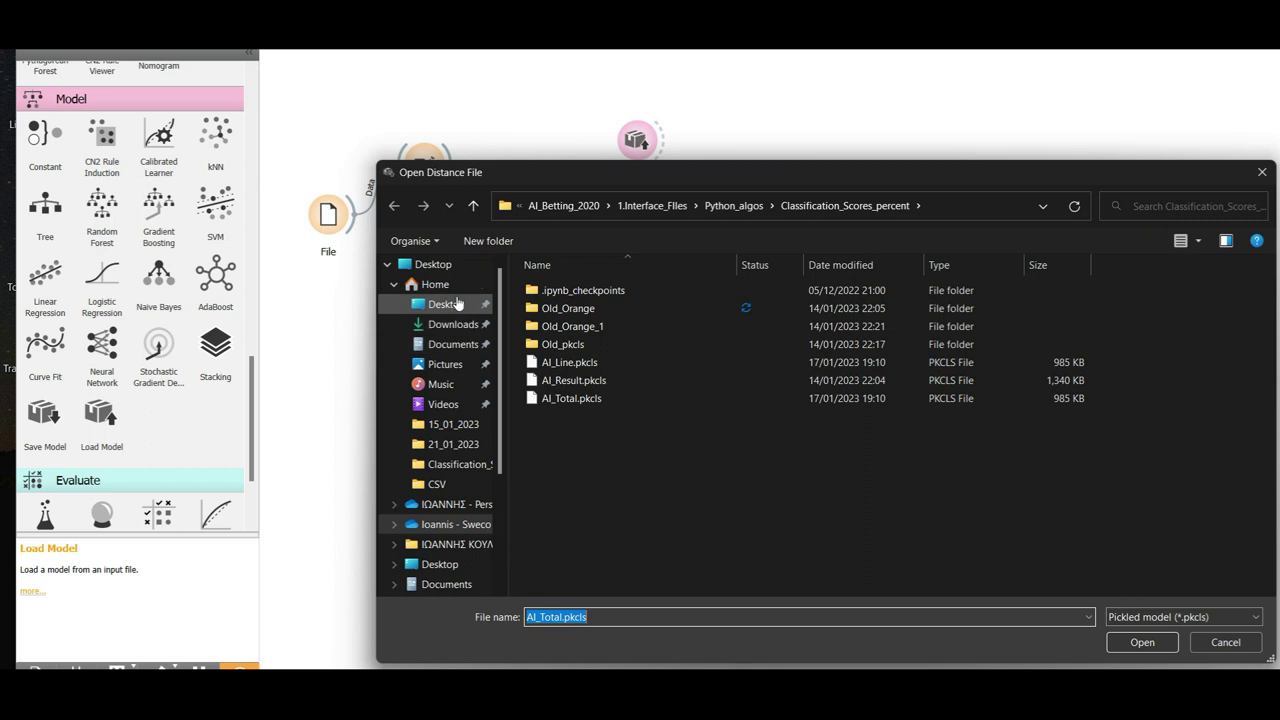
{"action": "left_click", "coordinate": [446, 304]}
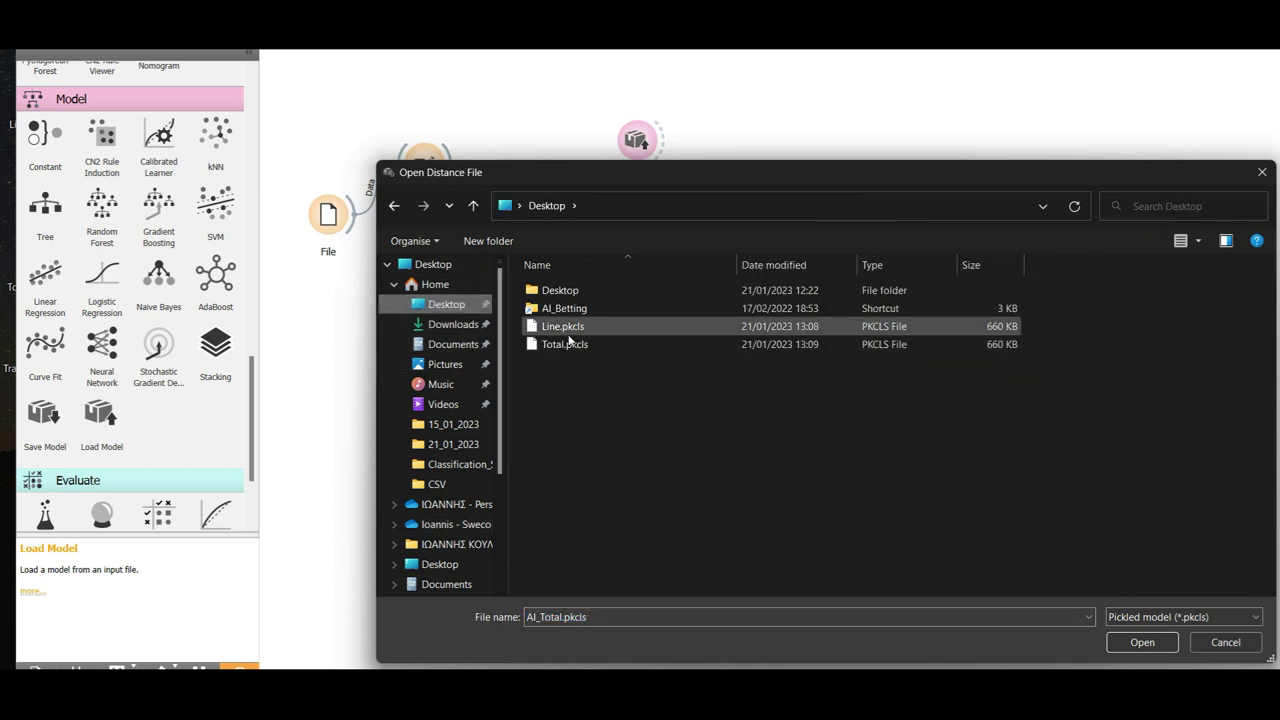
{"action": "left_click", "coordinate": [567, 326]}
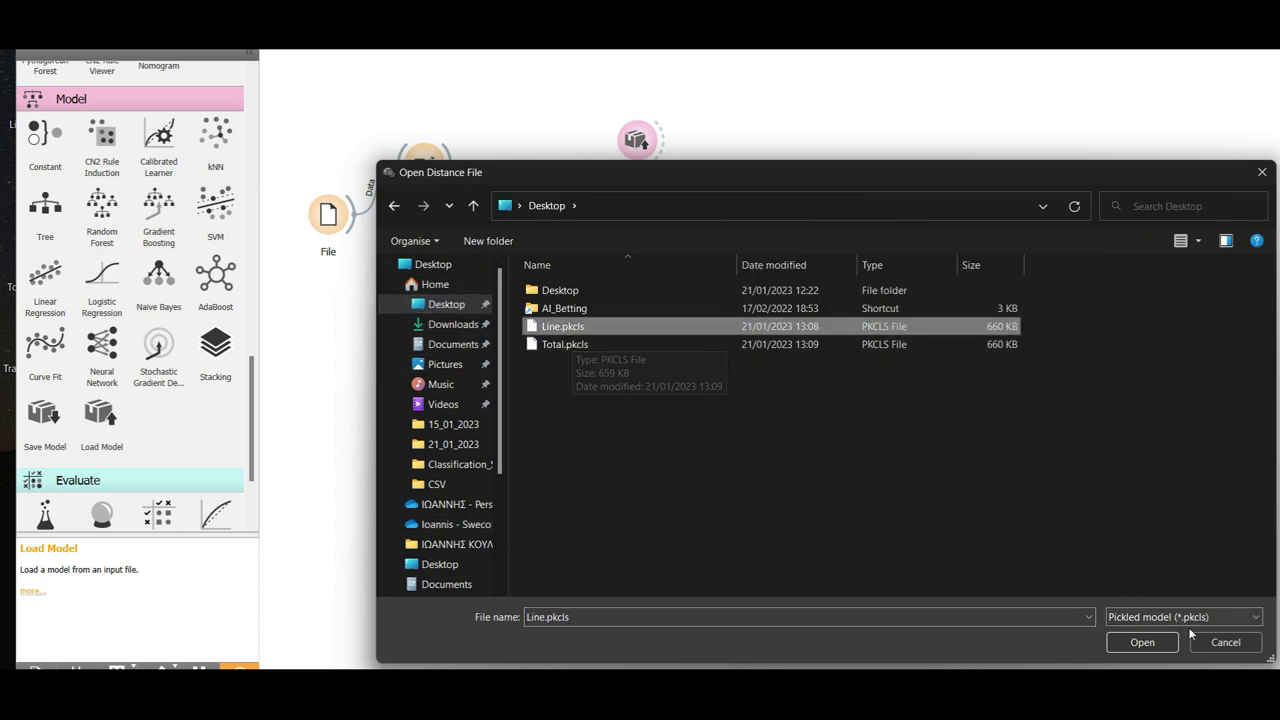
{"action": "left_click", "coordinate": [1142, 643]}
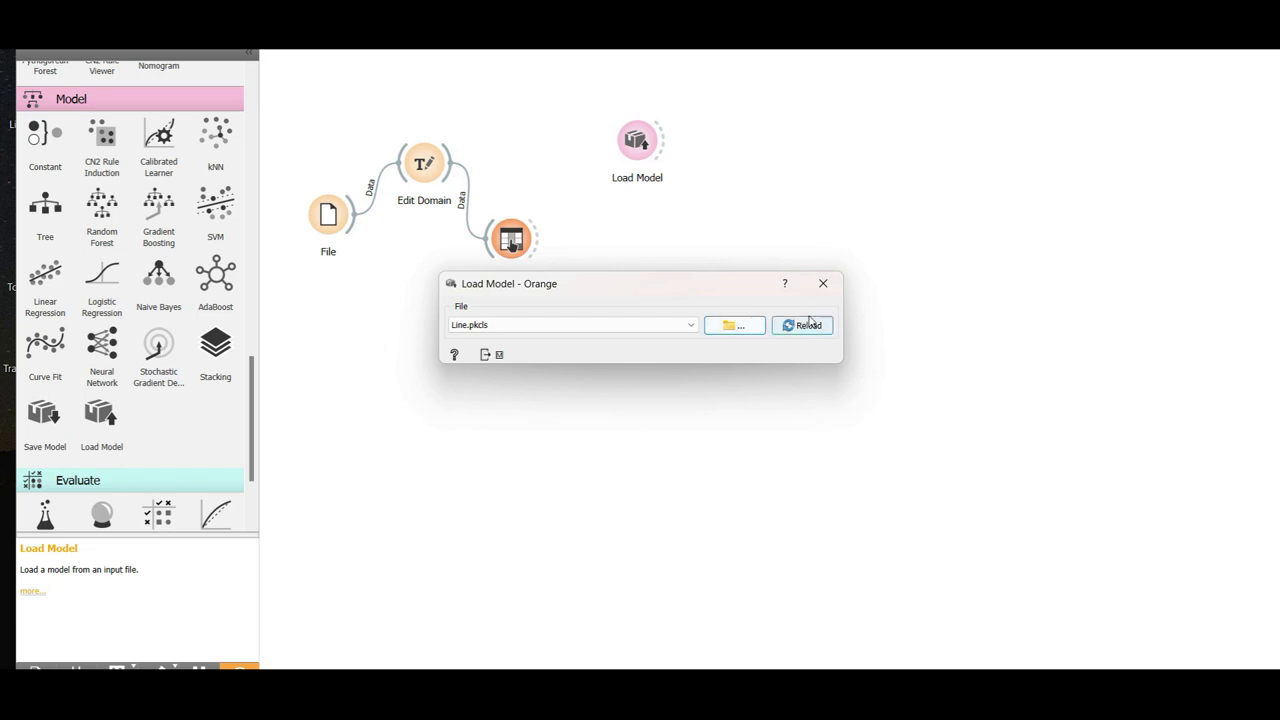
{"action": "left_click", "coordinate": [822, 285]}
Step: Duplicate the Load Model widget below the original and have the copy load Total.pkcls
{"action": "left_click", "coordinate": [633, 143]}
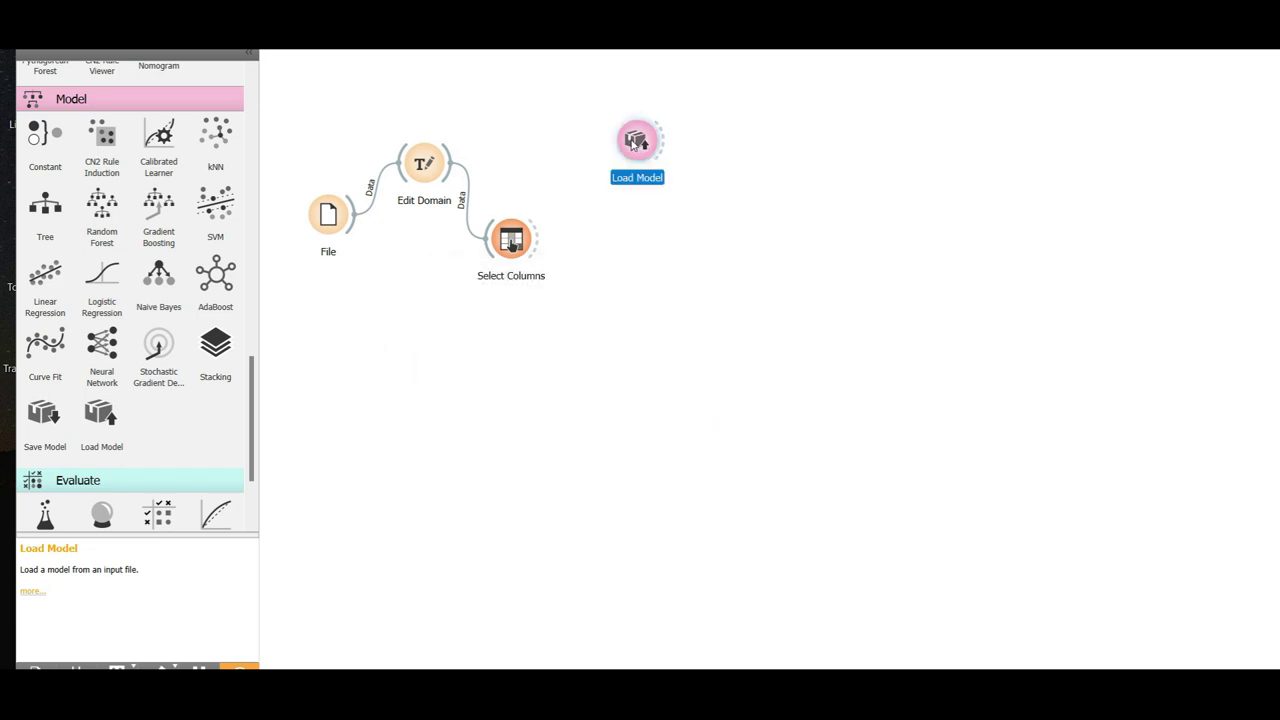
{"action": "key", "text": "ctrl+d"}
{"action": "left_click_drag", "start_coordinate": [640, 242], "coordinate": [653, 424]}
{"action": "double_click", "coordinate": [652, 424]}
{"action": "left_click", "coordinate": [726, 322]}
{"action": "left_click", "coordinate": [560, 345]}
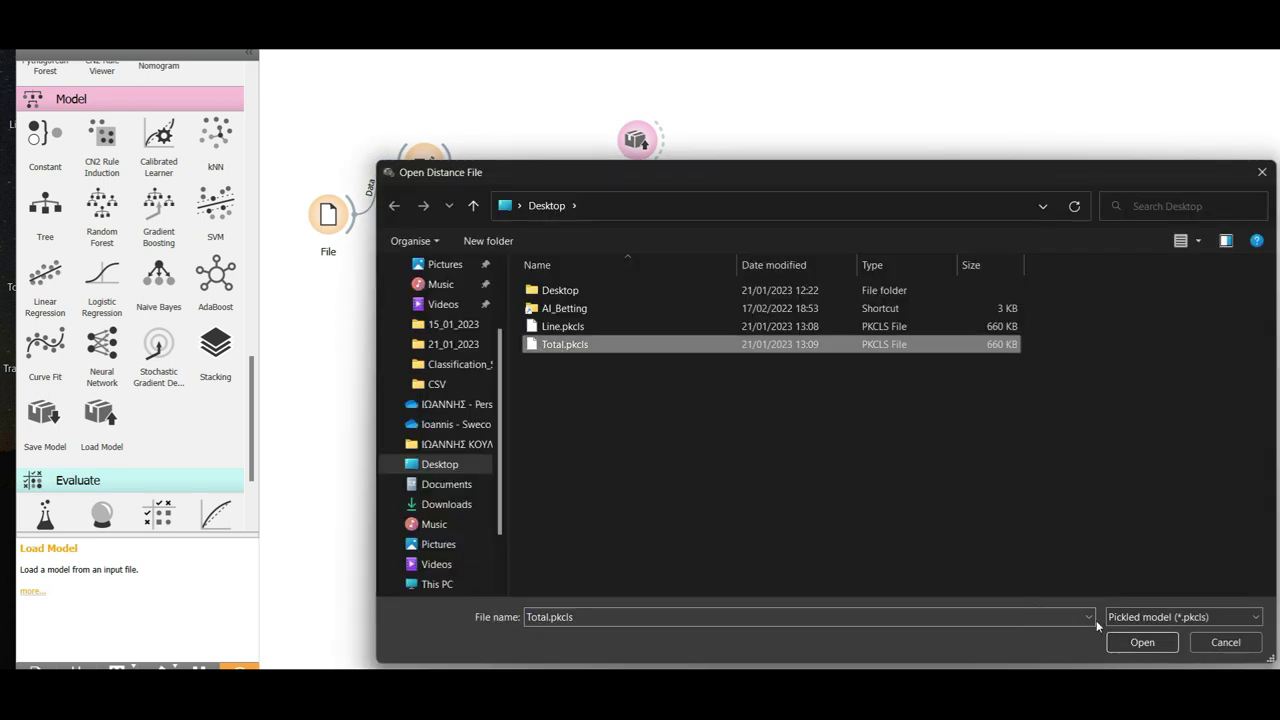
{"action": "left_click", "coordinate": [1142, 642]}
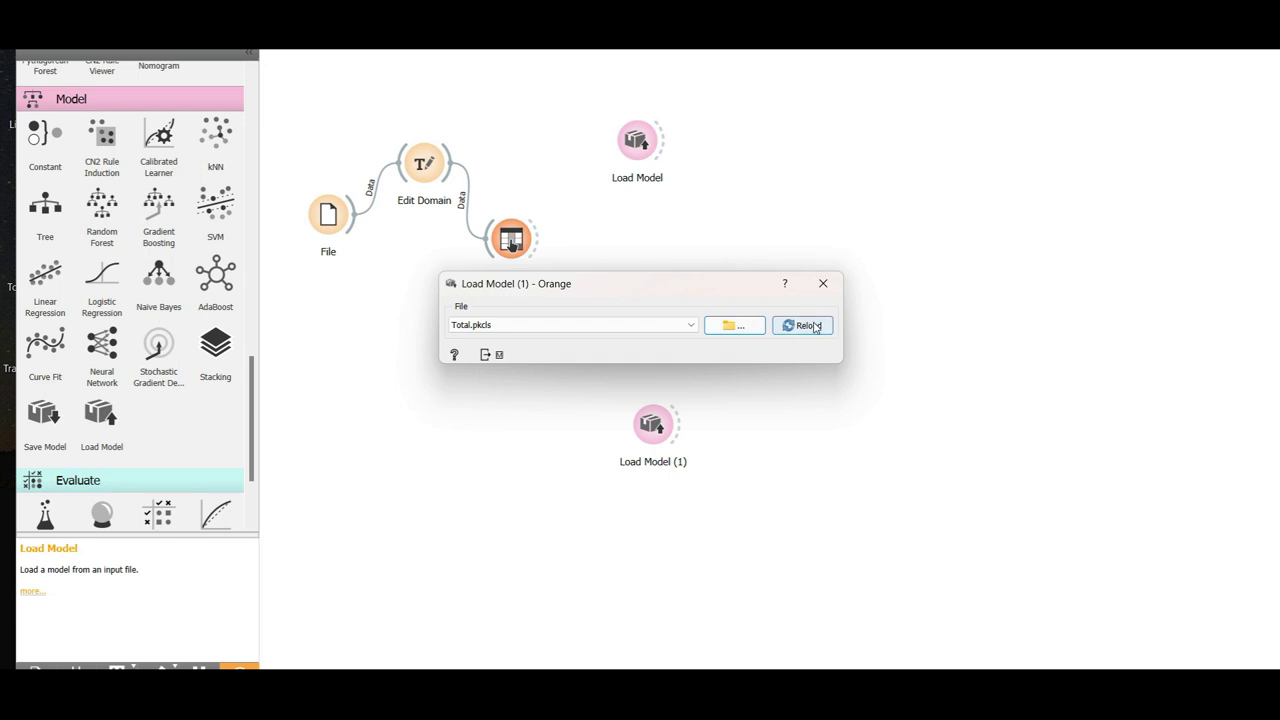
{"action": "left_click", "coordinate": [823, 284]}
{"action": "left_click", "coordinate": [626, 181]}
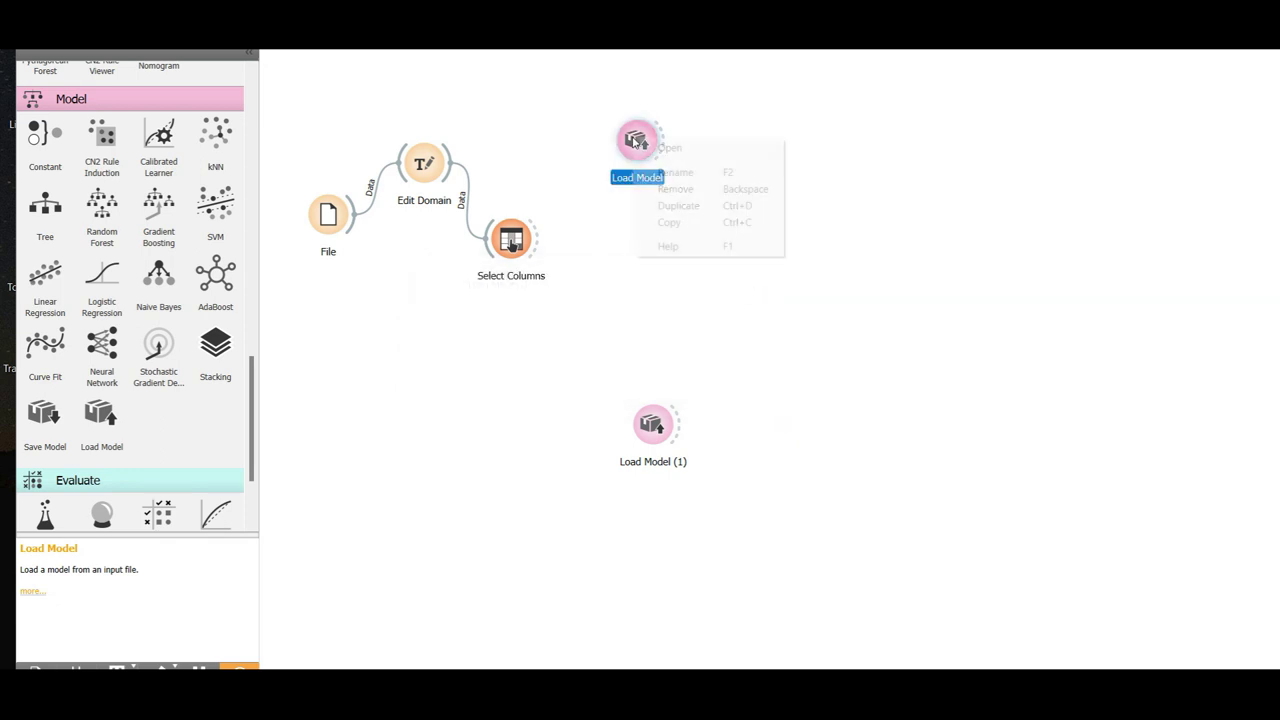
Step: Rename the first Load Model widget to LoadLine
{"action": "right_click", "coordinate": [633, 137]}
{"action": "left_click", "coordinate": [698, 189]}
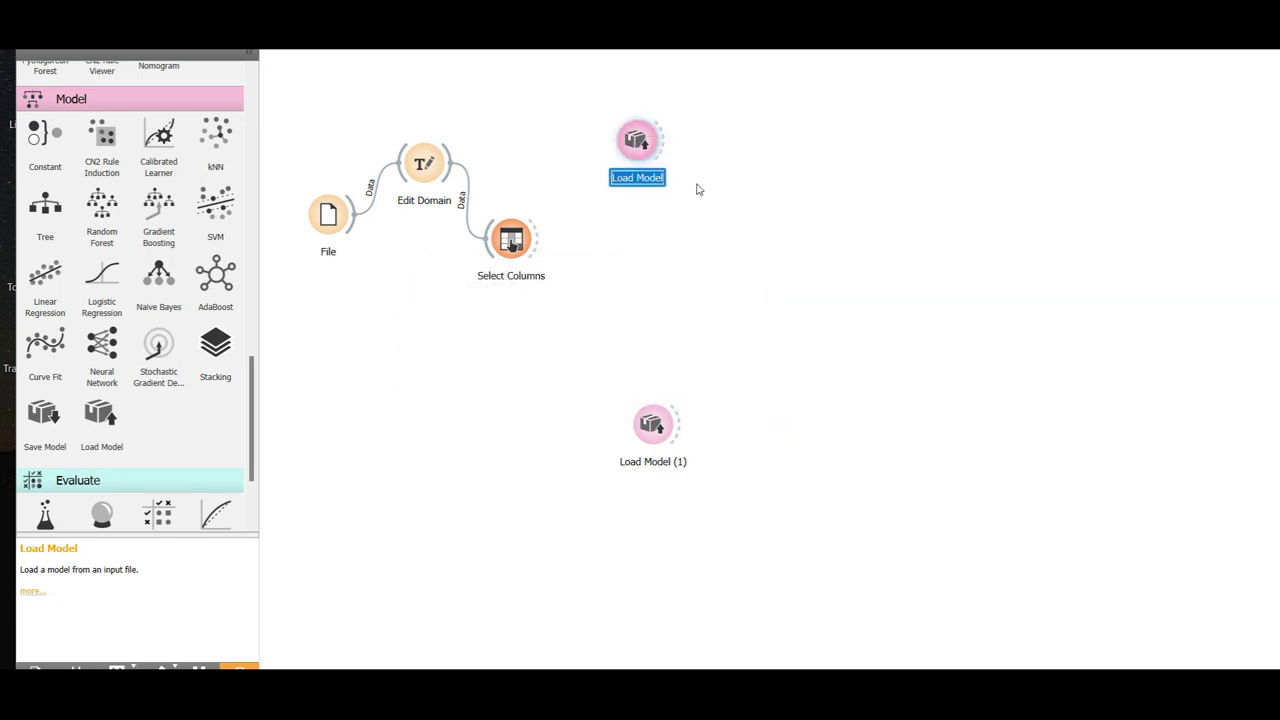
{"action": "type", "text": "LoadLine"}
{"action": "key", "text": "Return"}
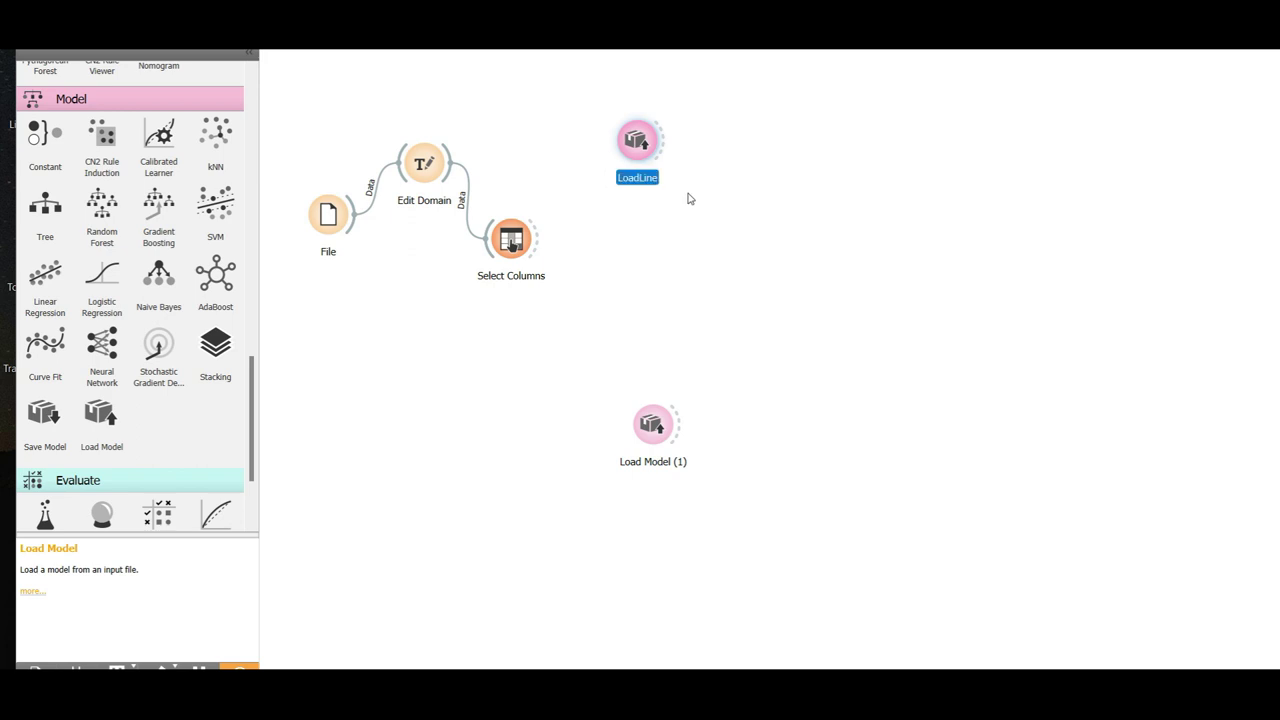
Step: Rename Load Model (1) to LoadTotal, undoing an accidental deletion first
{"action": "right_click", "coordinate": [663, 424]}
{"action": "left_click", "coordinate": [724, 471]}
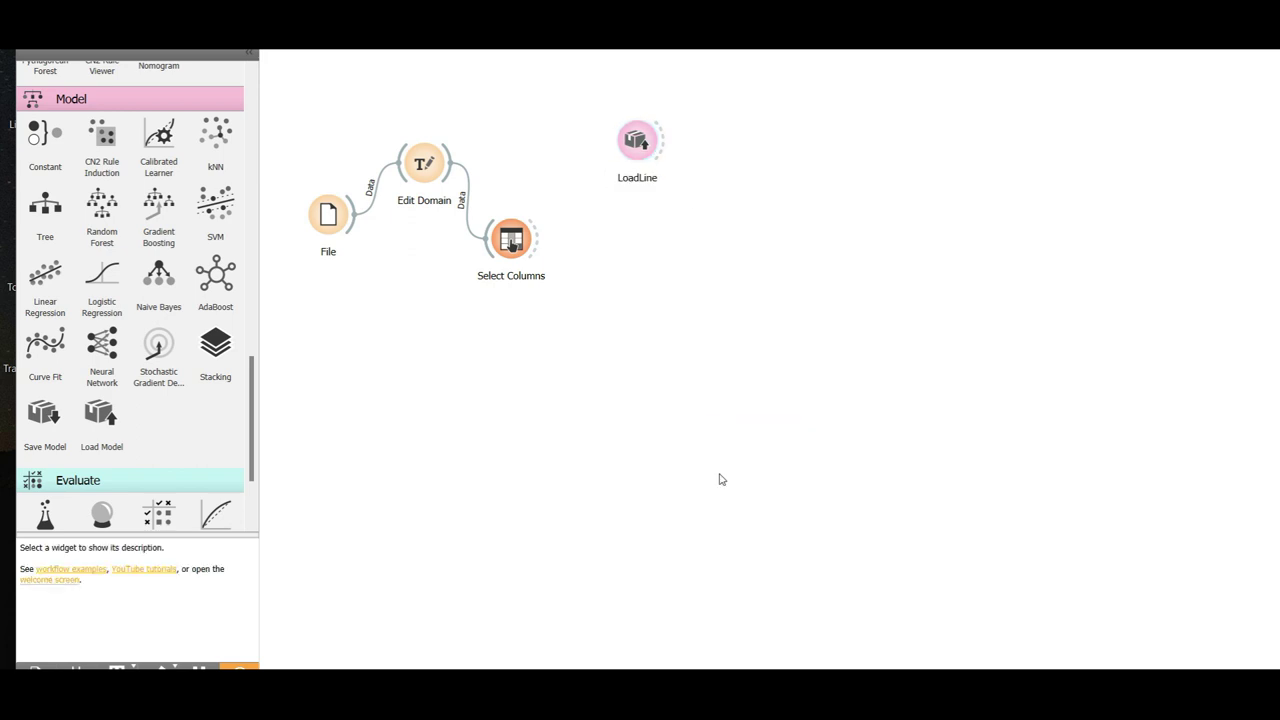
{"action": "key", "text": "ctrl+z"}
{"action": "right_click", "coordinate": [663, 422]}
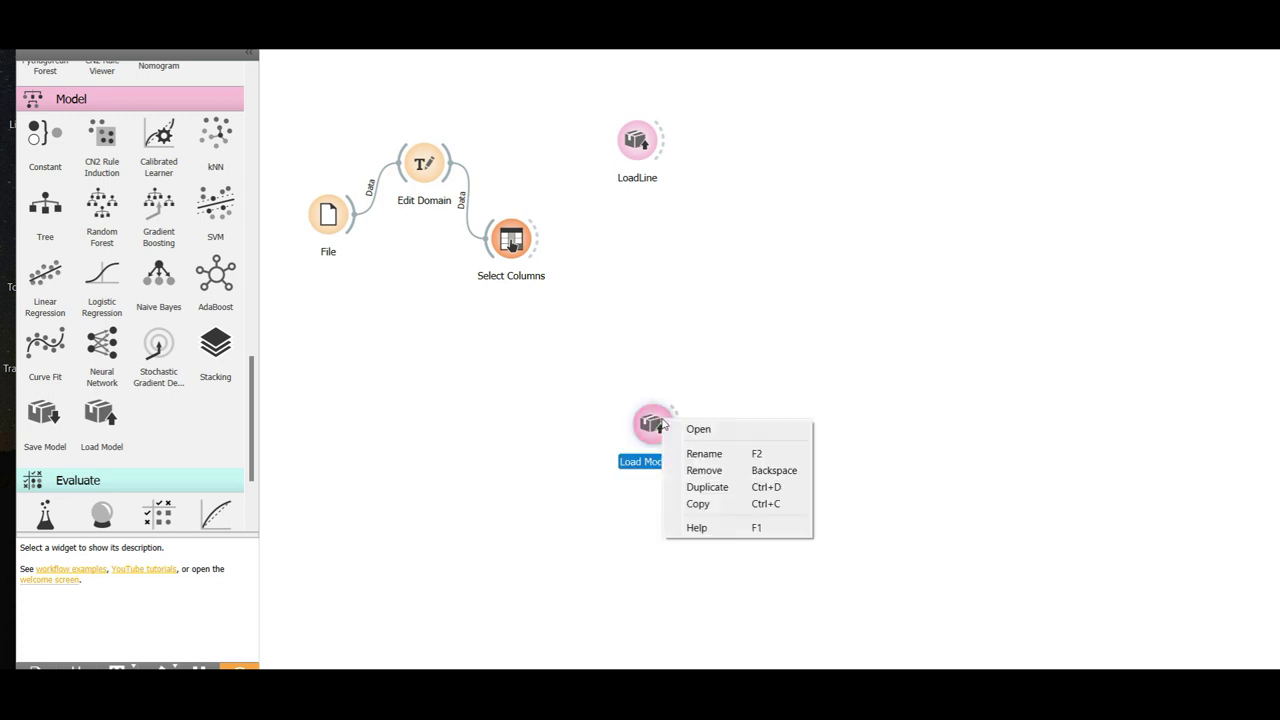
{"action": "left_click", "coordinate": [698, 452]}
{"action": "type", "text": "Load"}
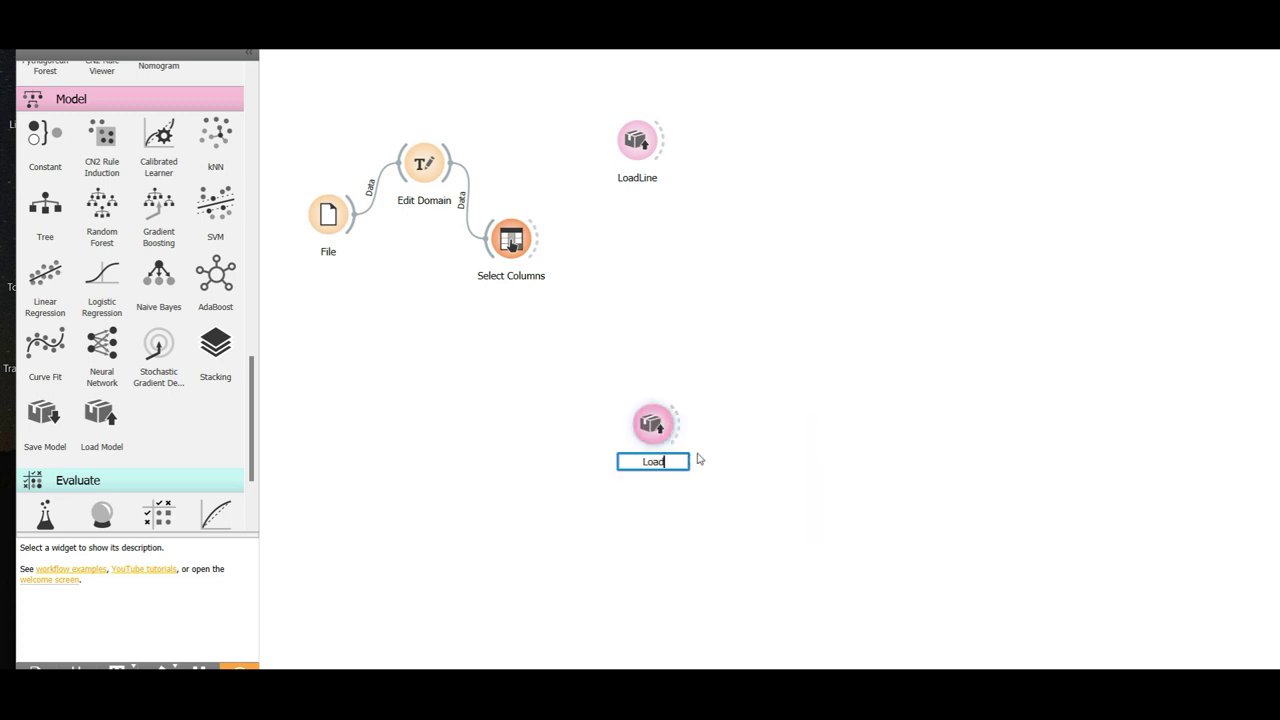
{"action": "type", "text": "Total"}
{"action": "key", "text": "Return"}
{"action": "left_click_drag", "start_coordinate": [538, 242], "coordinate": [614, 231]}
{"action": "left_click", "coordinate": [659, 157]}
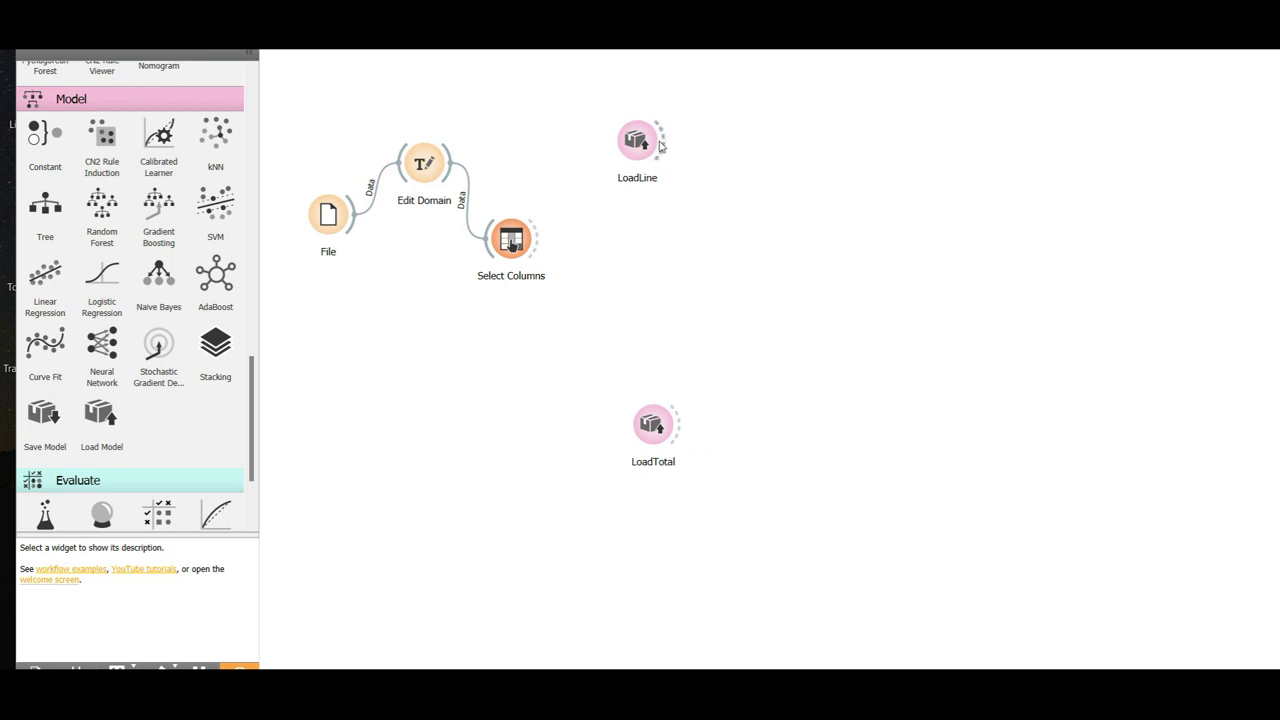
Step: Add a Predictions widget fed by Select Columns' data and briefly view its results
{"action": "left_click_drag", "start_coordinate": [539, 240], "coordinate": [712, 265]}
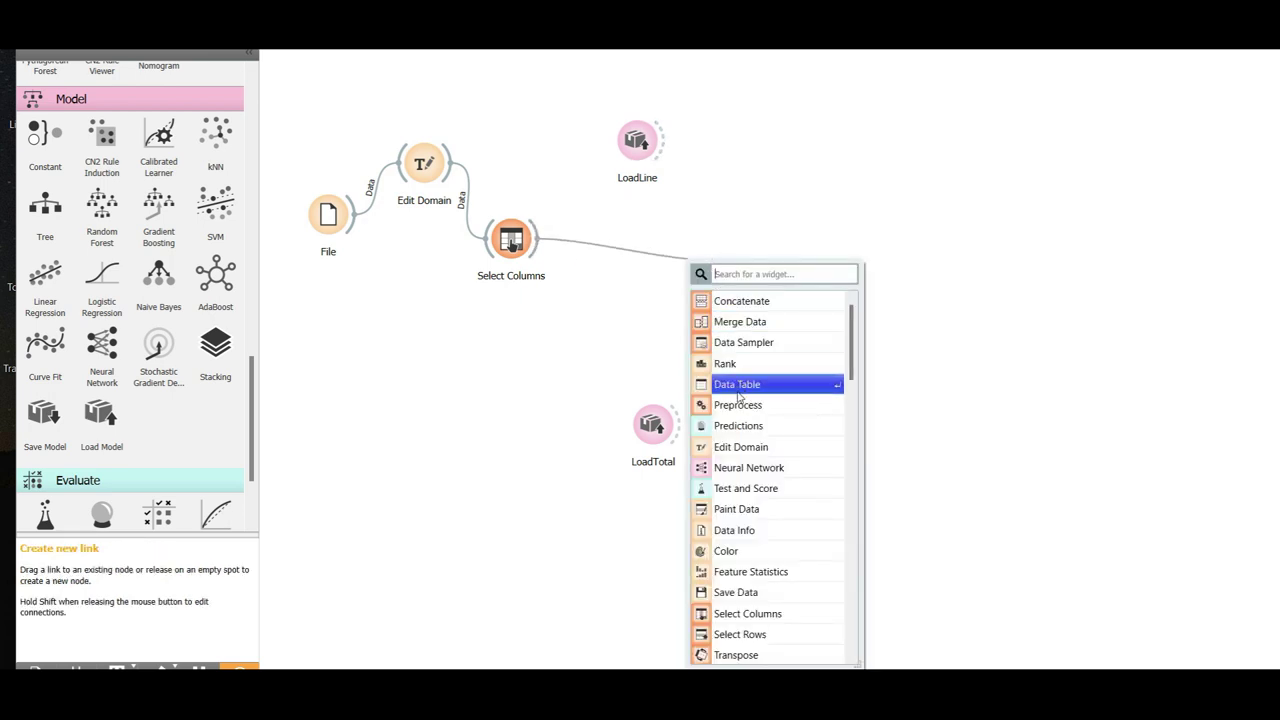
{"action": "left_click", "coordinate": [738, 425]}
{"action": "left_click_drag", "start_coordinate": [740, 297], "coordinate": [767, 286]}
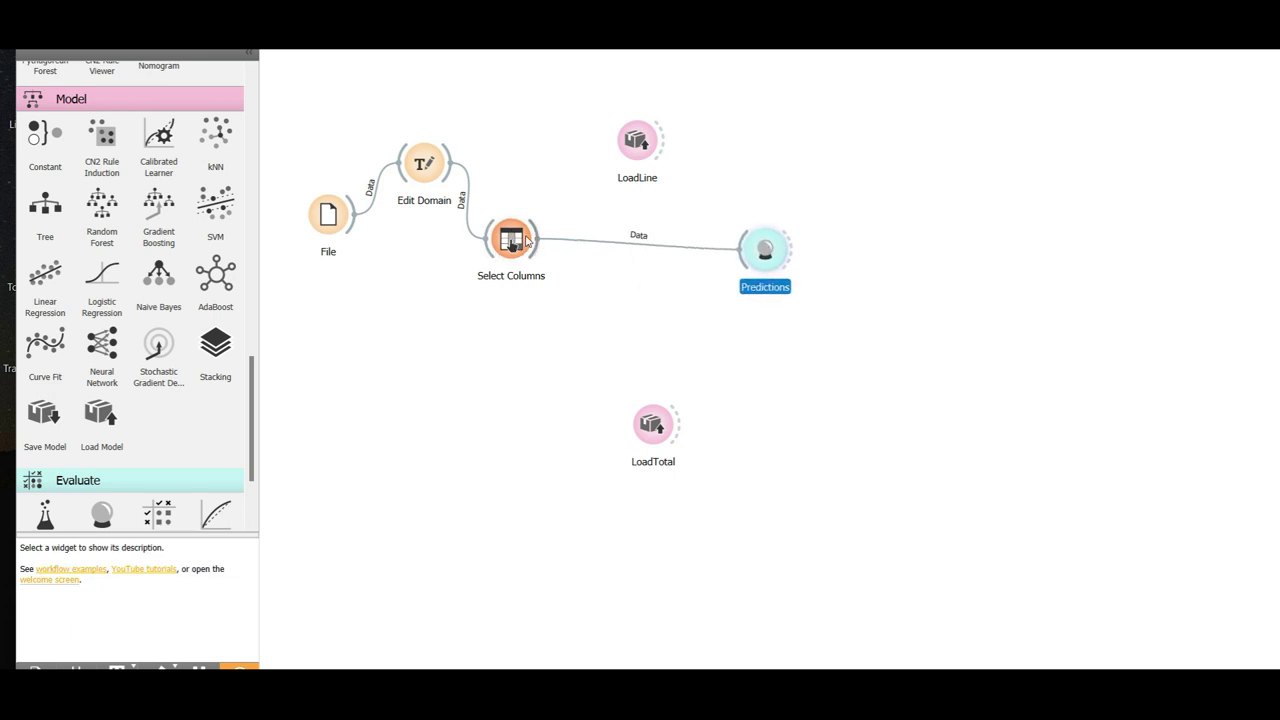
{"action": "double_click", "coordinate": [770, 250]}
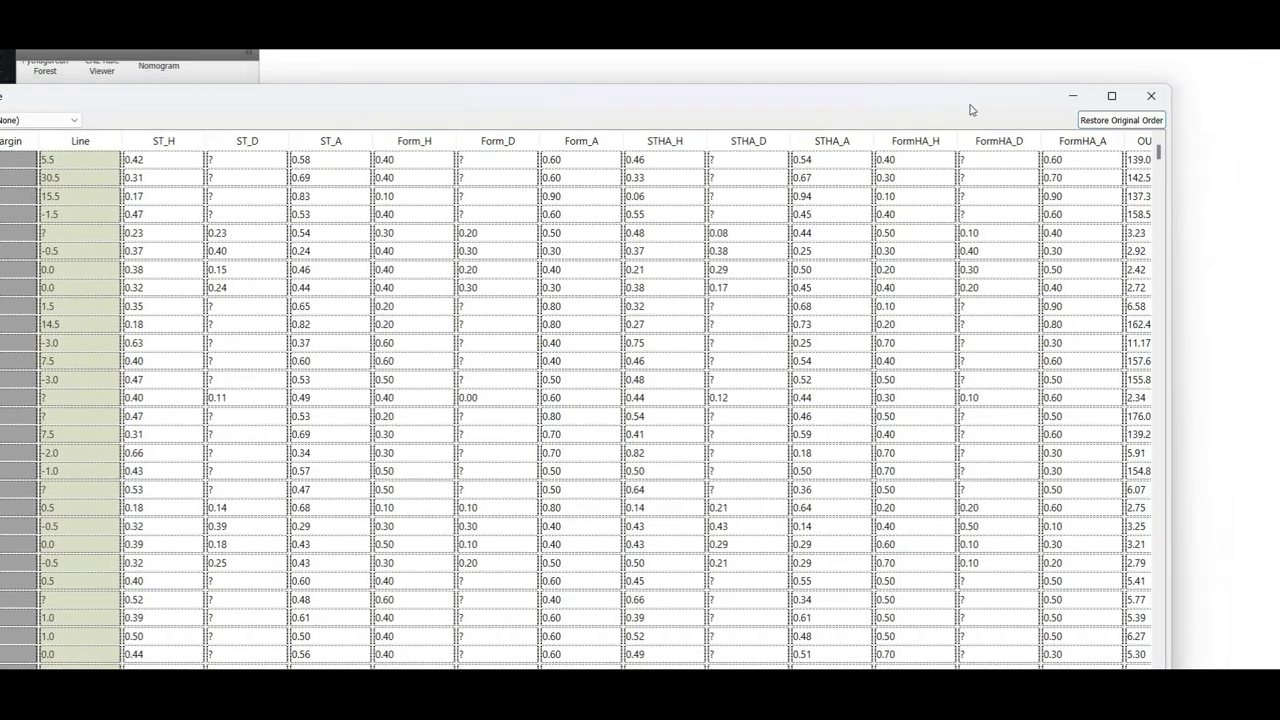
{"action": "left_click", "coordinate": [1151, 95]}
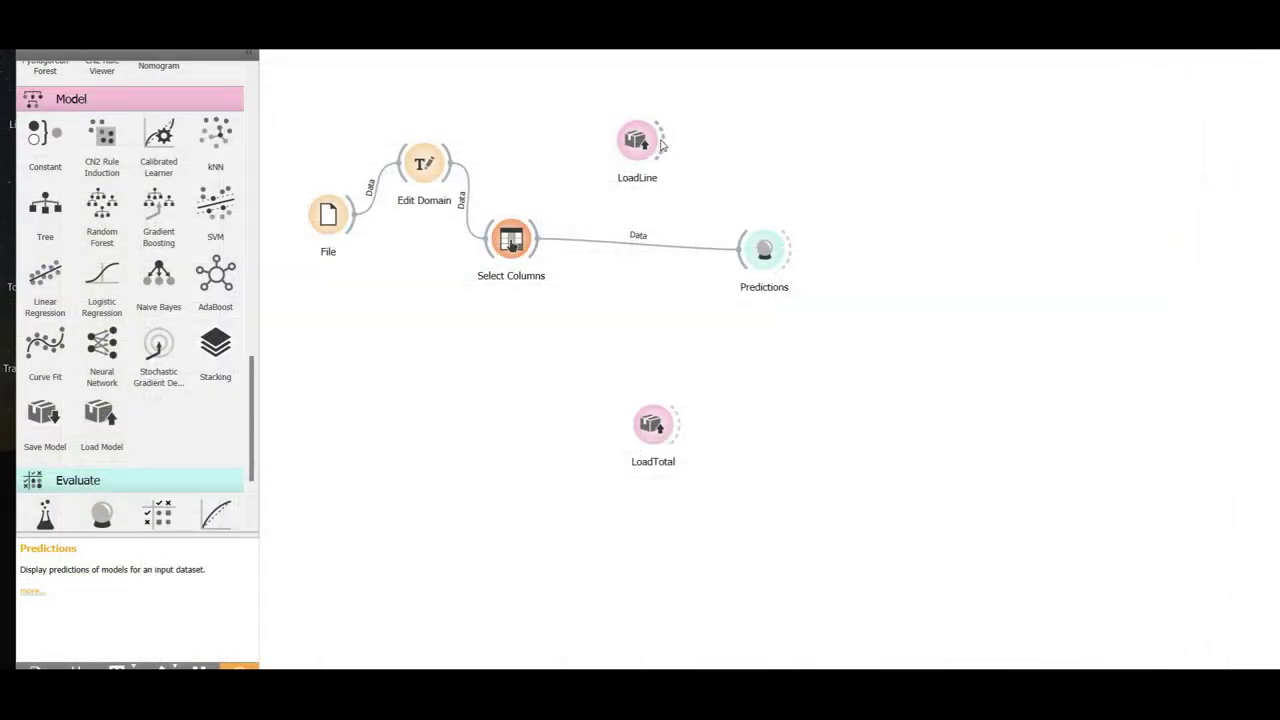
Step: Connect LoadLine's model to Predictions and reopen its results table
{"action": "left_click_drag", "start_coordinate": [668, 148], "coordinate": [740, 240]}
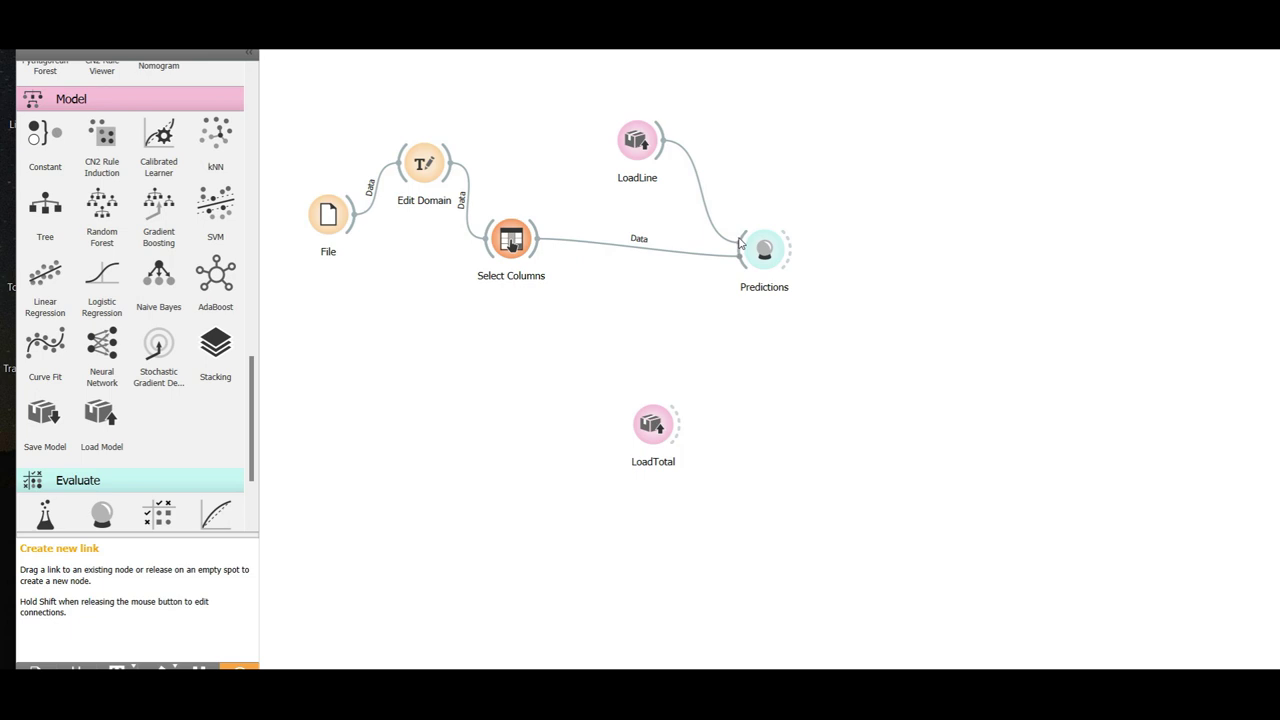
{"action": "left_click_drag", "start_coordinate": [740, 240], "coordinate": [742, 245]}
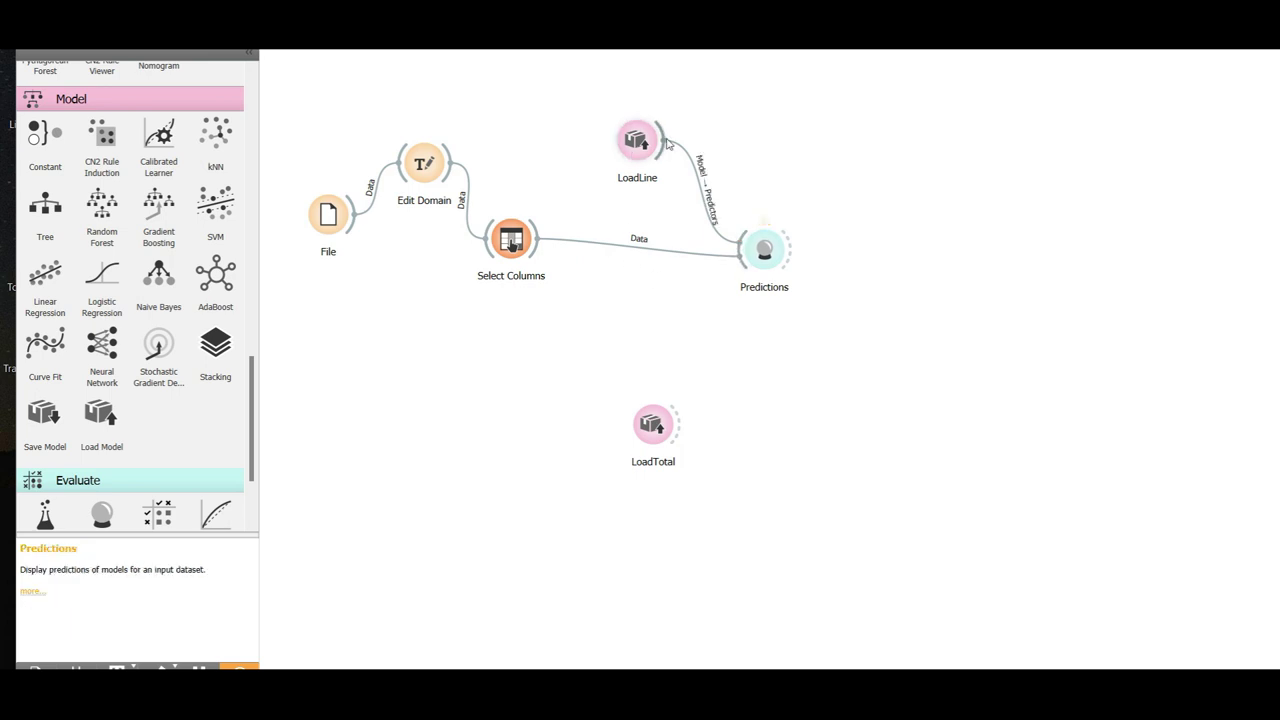
{"action": "double_click", "coordinate": [764, 250]}
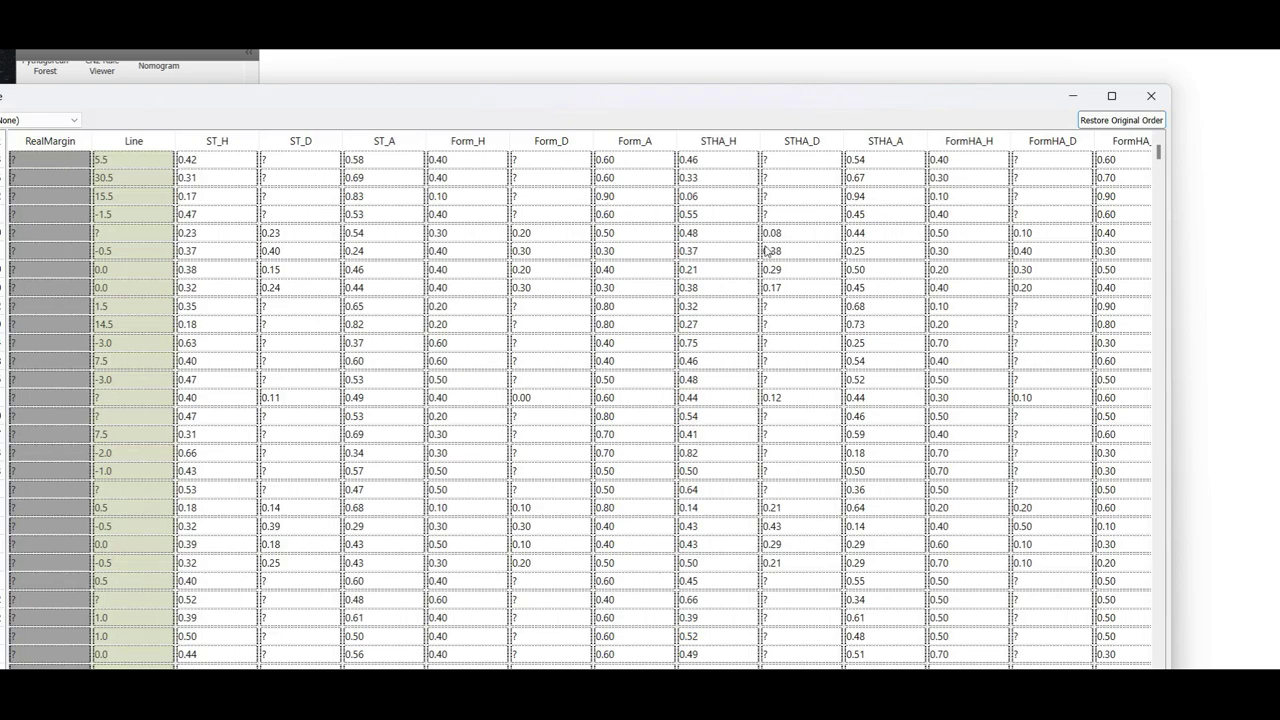
{"action": "left_click_drag", "start_coordinate": [191, 97], "coordinate": [431, 86]}
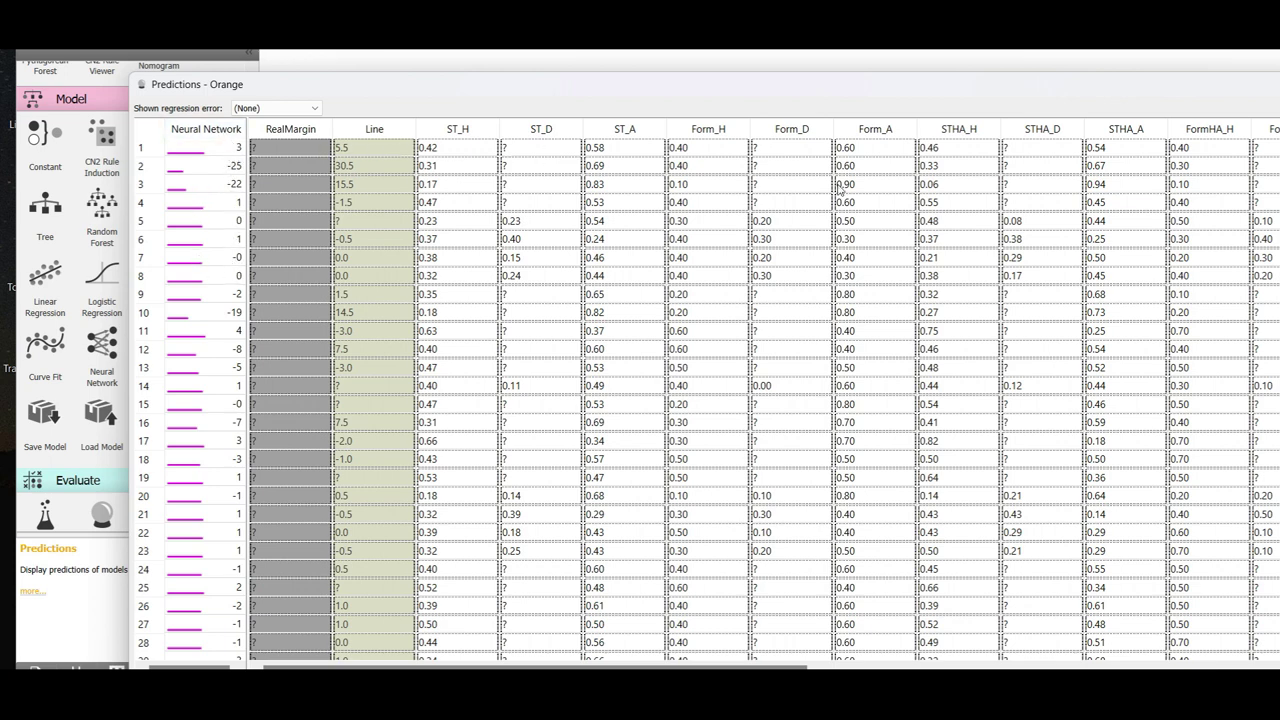
{"action": "left_click_drag", "start_coordinate": [775, 665], "coordinate": [500, 667]}
{"action": "scroll", "coordinate": [222, 291], "scroll_direction": "down", "scroll_amount": 1}
{"action": "scroll", "coordinate": [236, 300], "scroll_direction": "up", "scroll_amount": 1}
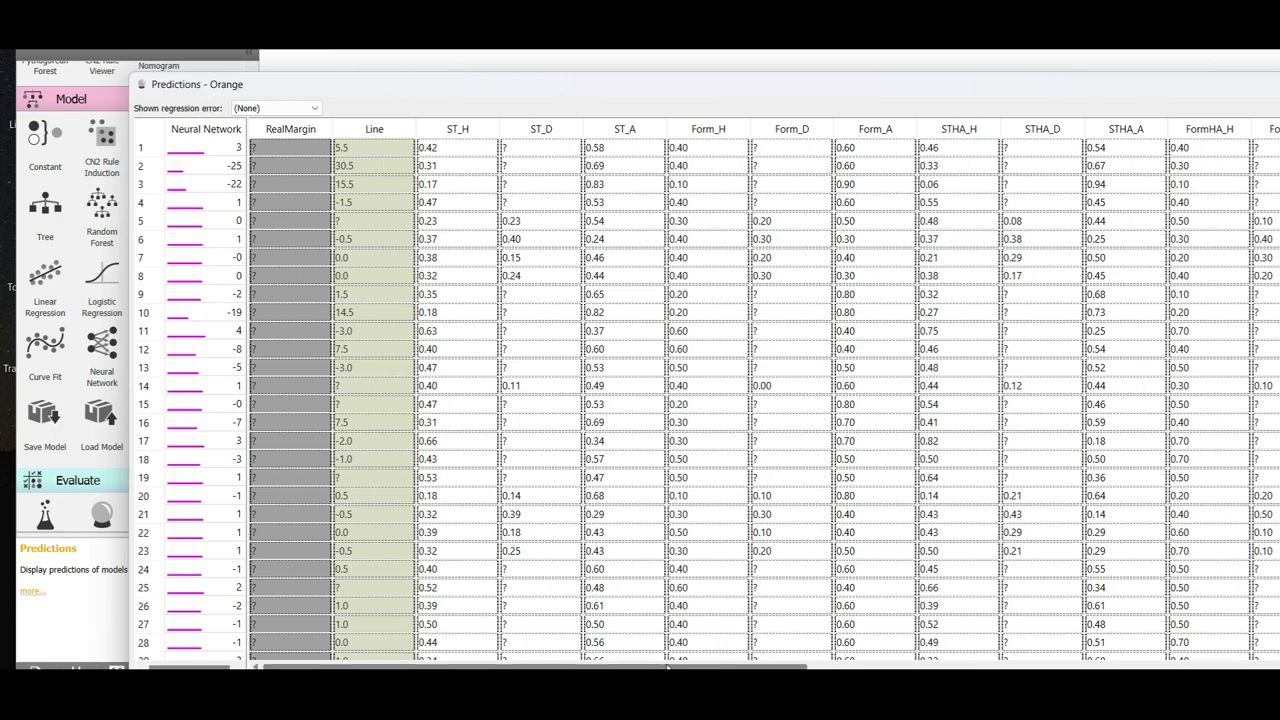
{"action": "left_click_drag", "start_coordinate": [668, 668], "coordinate": [1240, 665]}
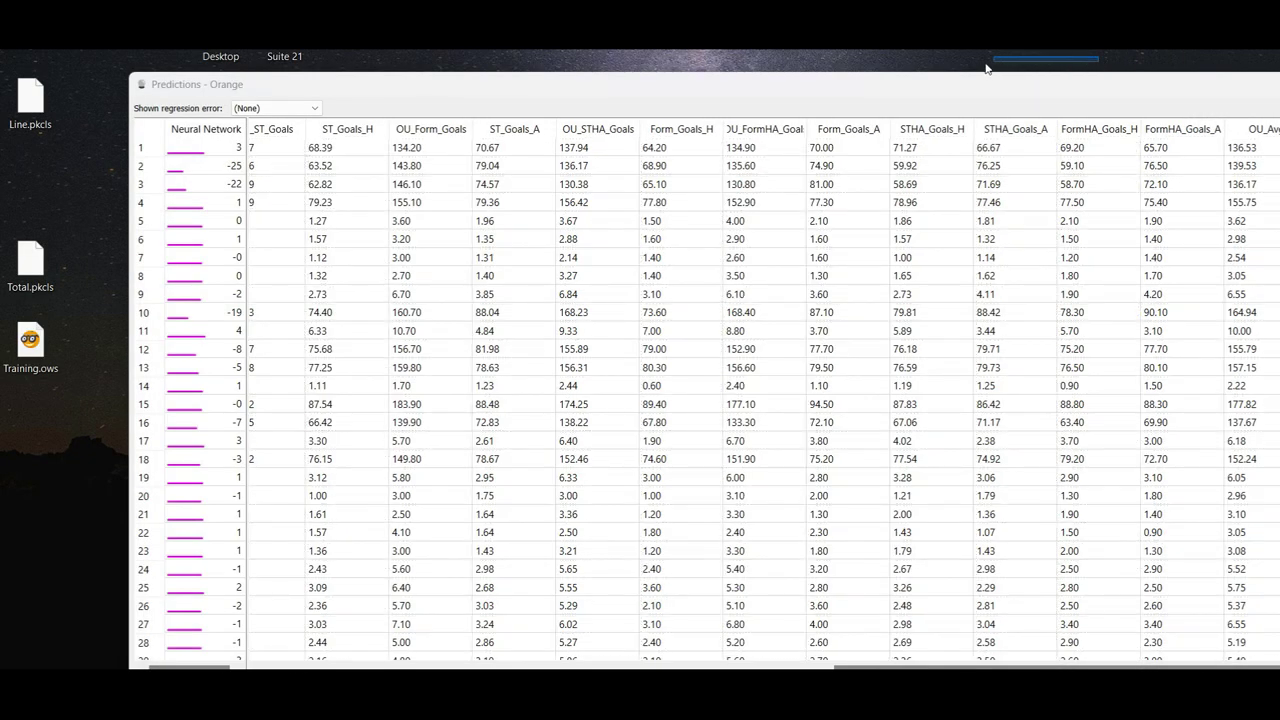
Step: Maximize and scroll through the Predictions results, then close the window
{"action": "double_click", "coordinate": [751, 91]}
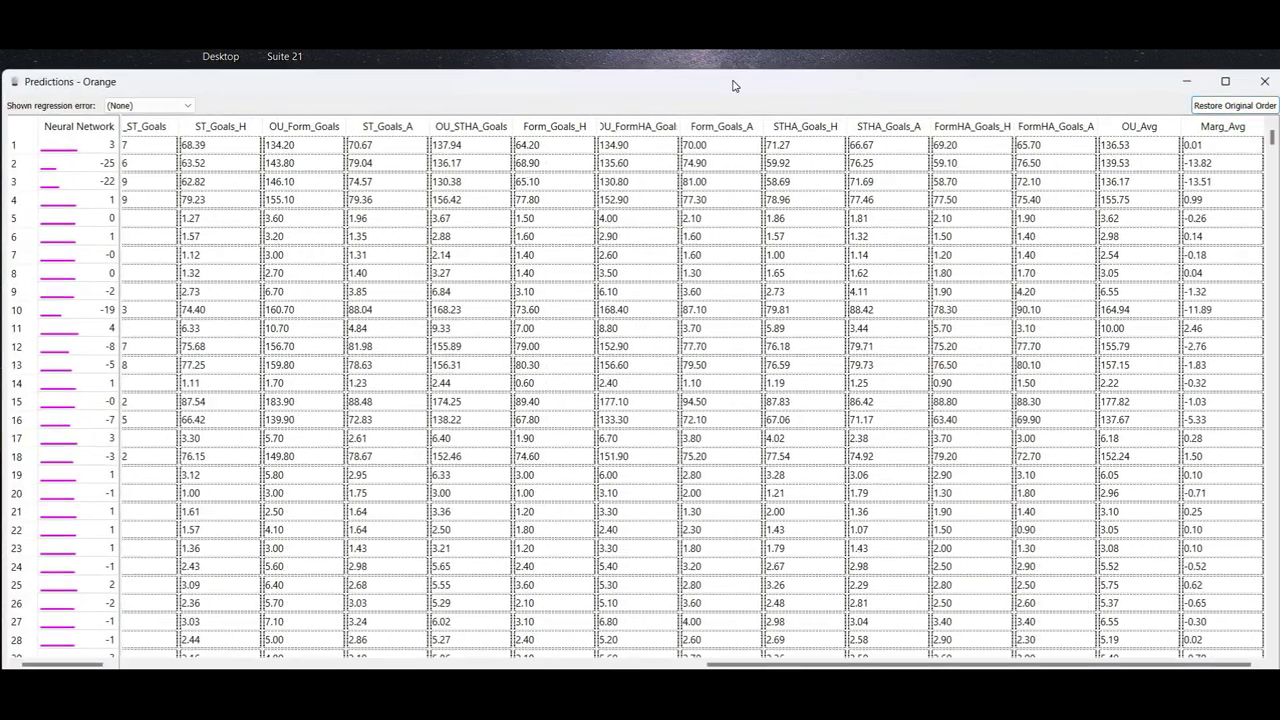
{"action": "left_click_drag", "start_coordinate": [732, 86], "coordinate": [762, 86]}
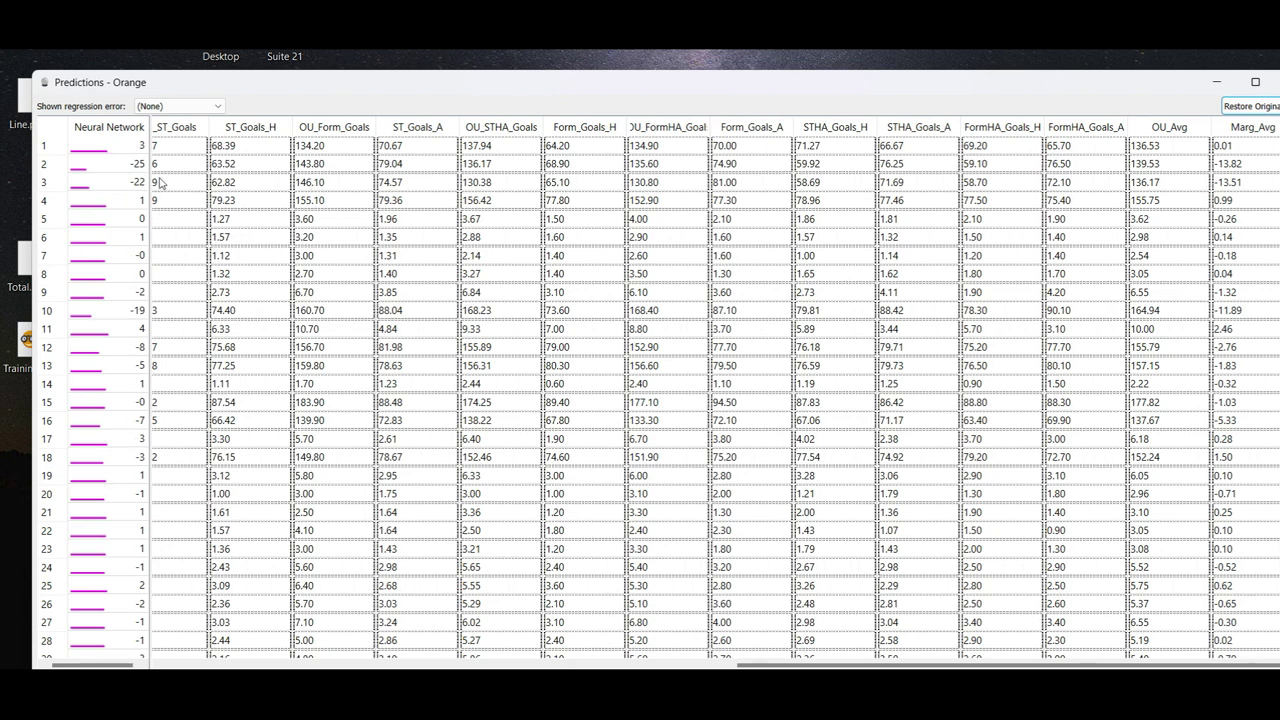
{"action": "left_click_drag", "start_coordinate": [824, 665], "coordinate": [128, 660]}
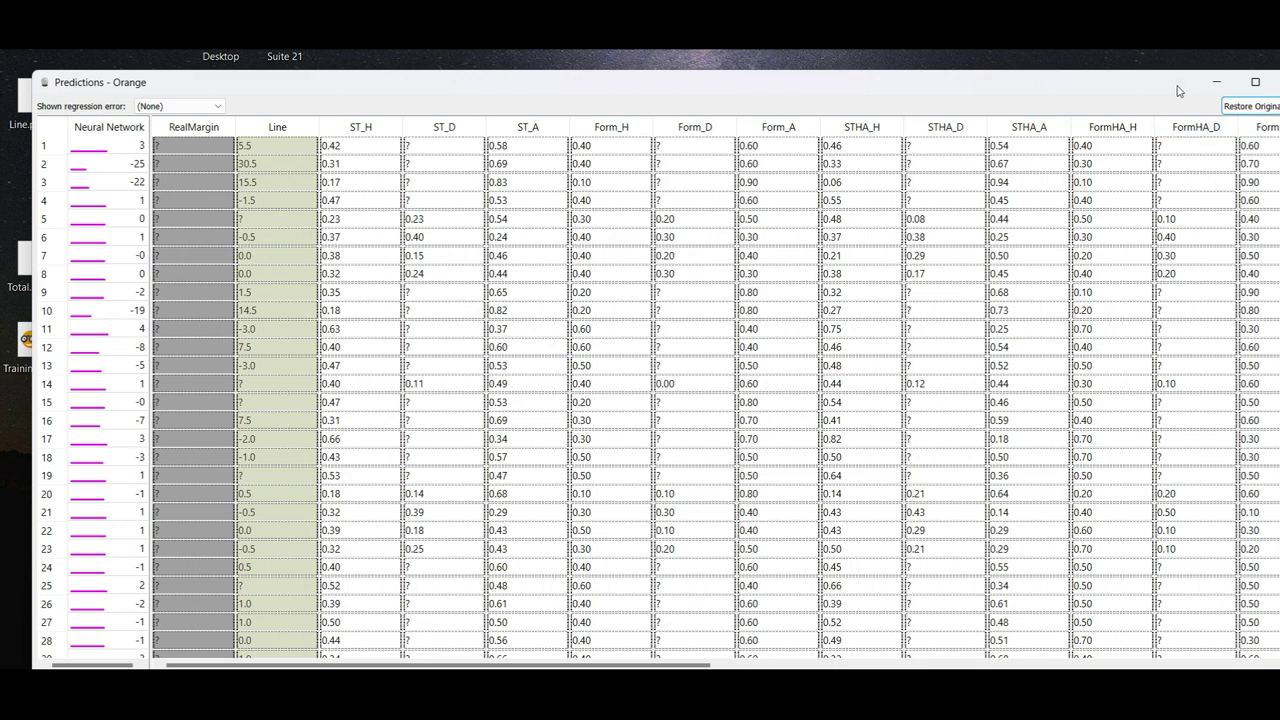
{"action": "left_click_drag", "start_coordinate": [1240, 84], "coordinate": [1050, 107]}
{"action": "left_click", "coordinate": [1099, 104]}
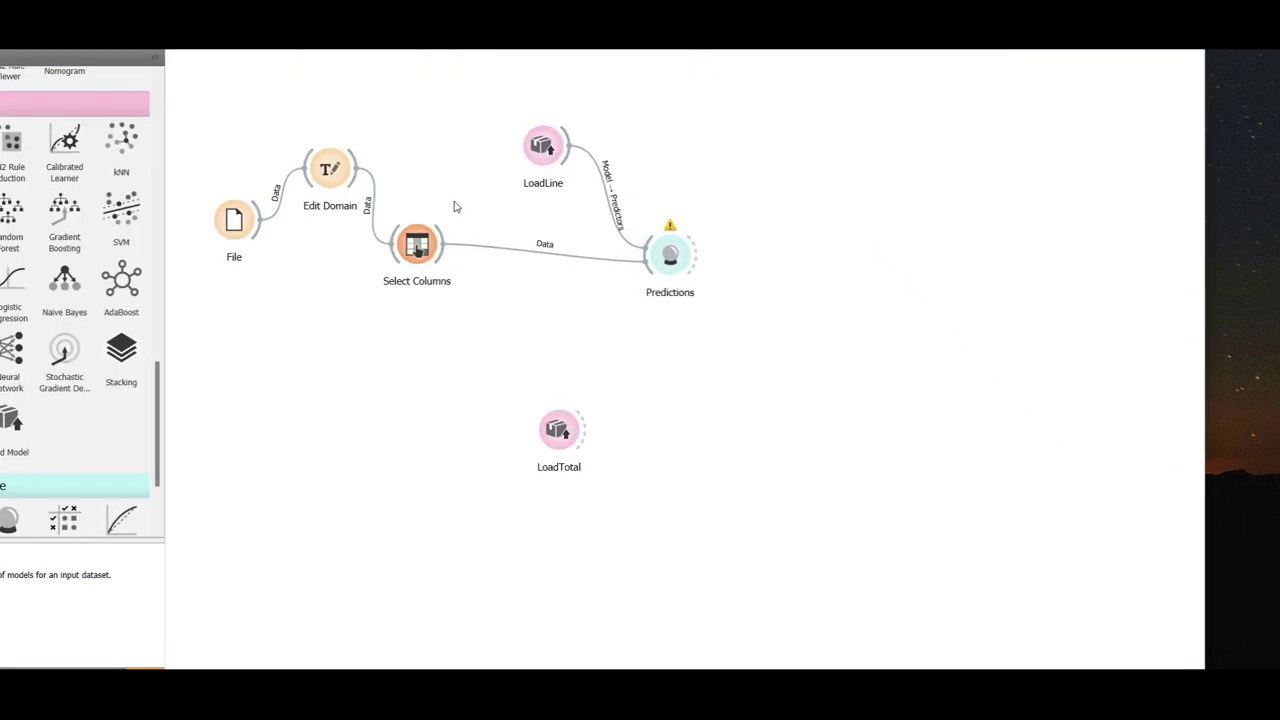
Step: Copy-paste the Select Columns and Predictions pair below and link Edit Domain to the copy
{"action": "left_click_drag", "start_coordinate": [562, 438], "coordinate": [684, 430]}
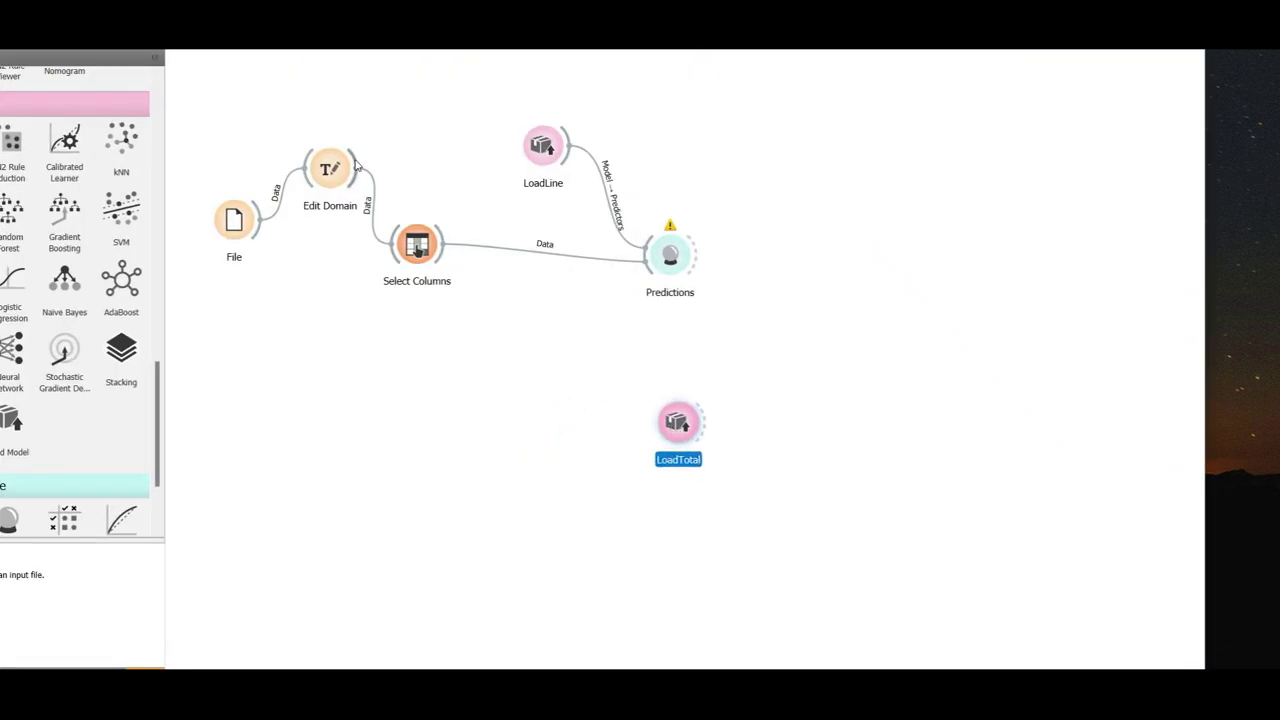
{"action": "left_click_drag", "start_coordinate": [740, 336], "coordinate": [420, 232]}
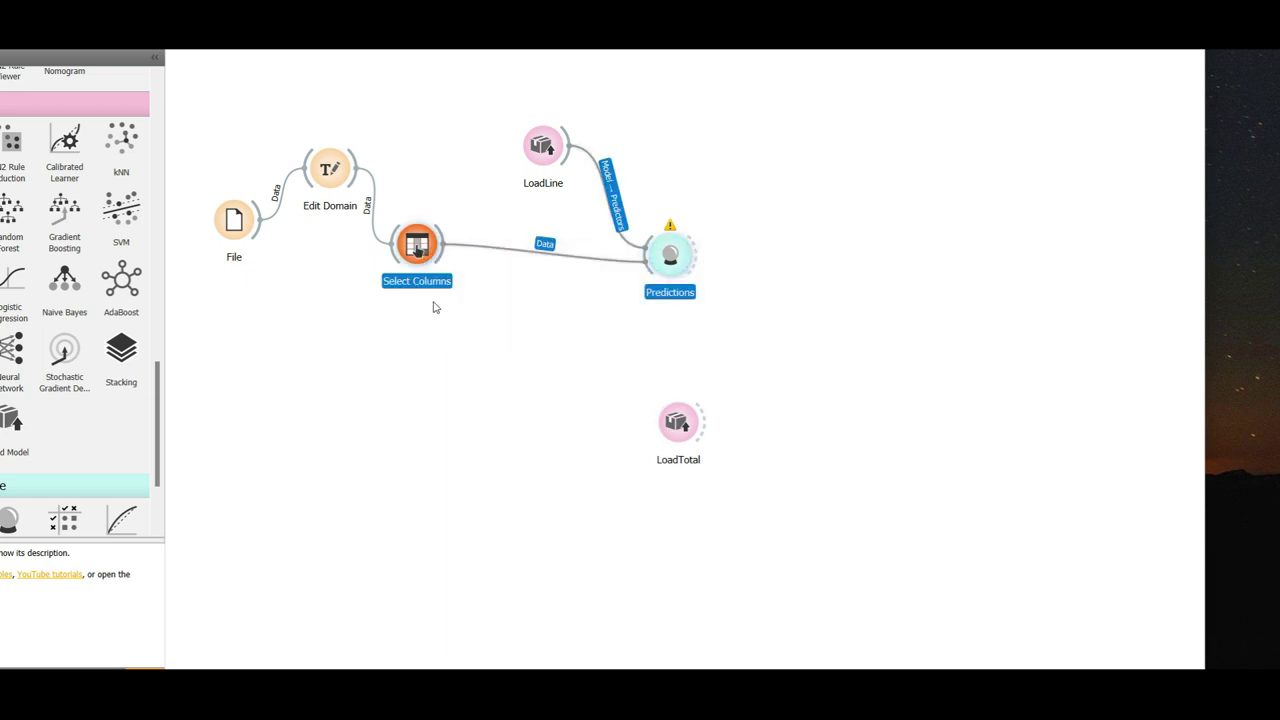
{"action": "key", "text": "ctrl+c"}
{"action": "key", "text": "ctrl+v"}
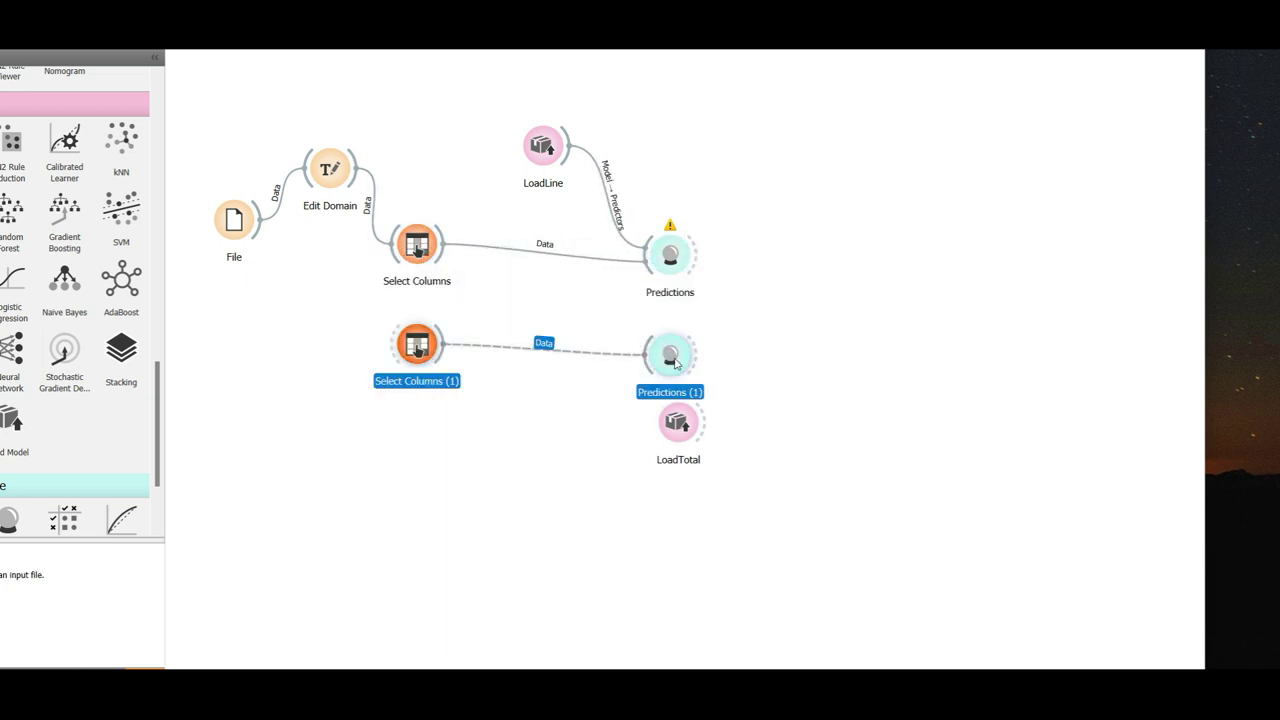
{"action": "left_click_drag", "start_coordinate": [676, 364], "coordinate": [680, 516]}
{"action": "left_click", "coordinate": [451, 455]}
{"action": "left_click_drag", "start_coordinate": [347, 192], "coordinate": [420, 500]}
Step: Set Select Columns (1) to target RealTotal with Total as meta, linking LoadTotal to Predictions (1)
{"action": "left_click", "coordinate": [429, 505]}
{"action": "double_click", "coordinate": [429, 505]}
{"action": "left_click_drag", "start_coordinate": [745, 428], "coordinate": [117, 335]}
{"action": "left_click_drag", "start_coordinate": [69, 243], "coordinate": [57, 291]}
{"action": "left_click_drag", "start_coordinate": [62, 58], "coordinate": [749, 491]}
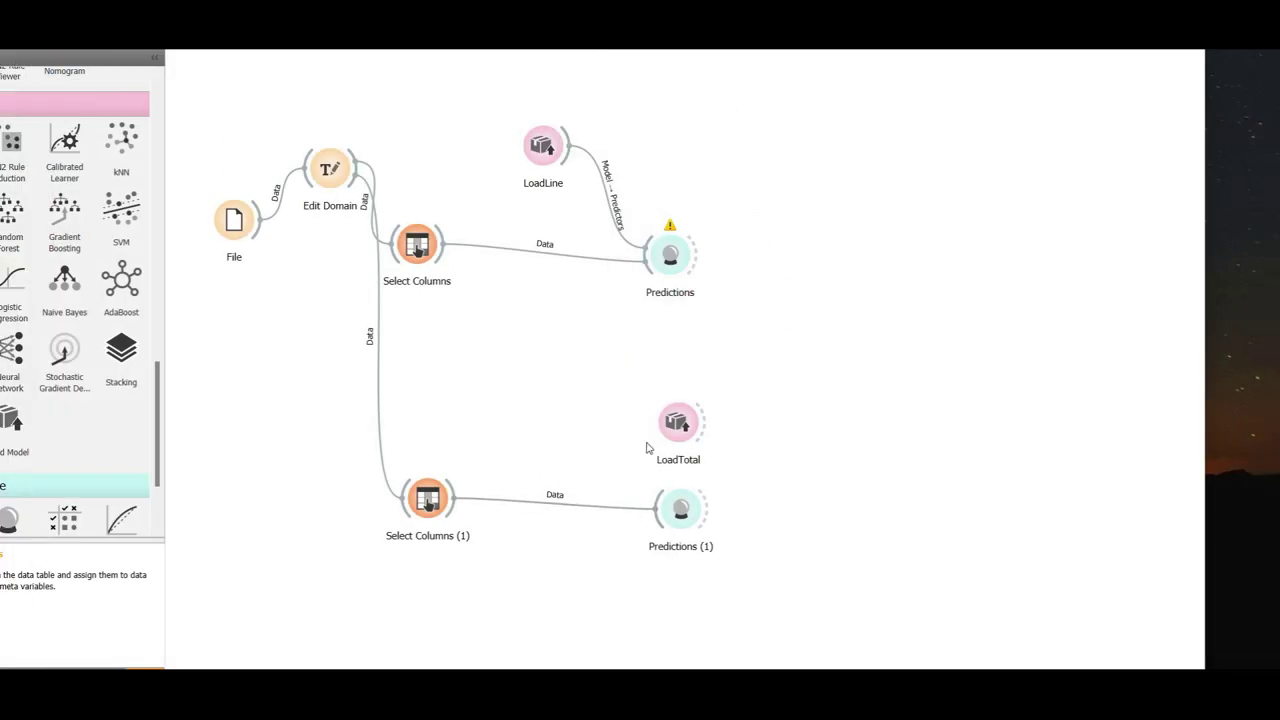
{"action": "left_click_drag", "start_coordinate": [661, 421], "coordinate": [655, 507]}
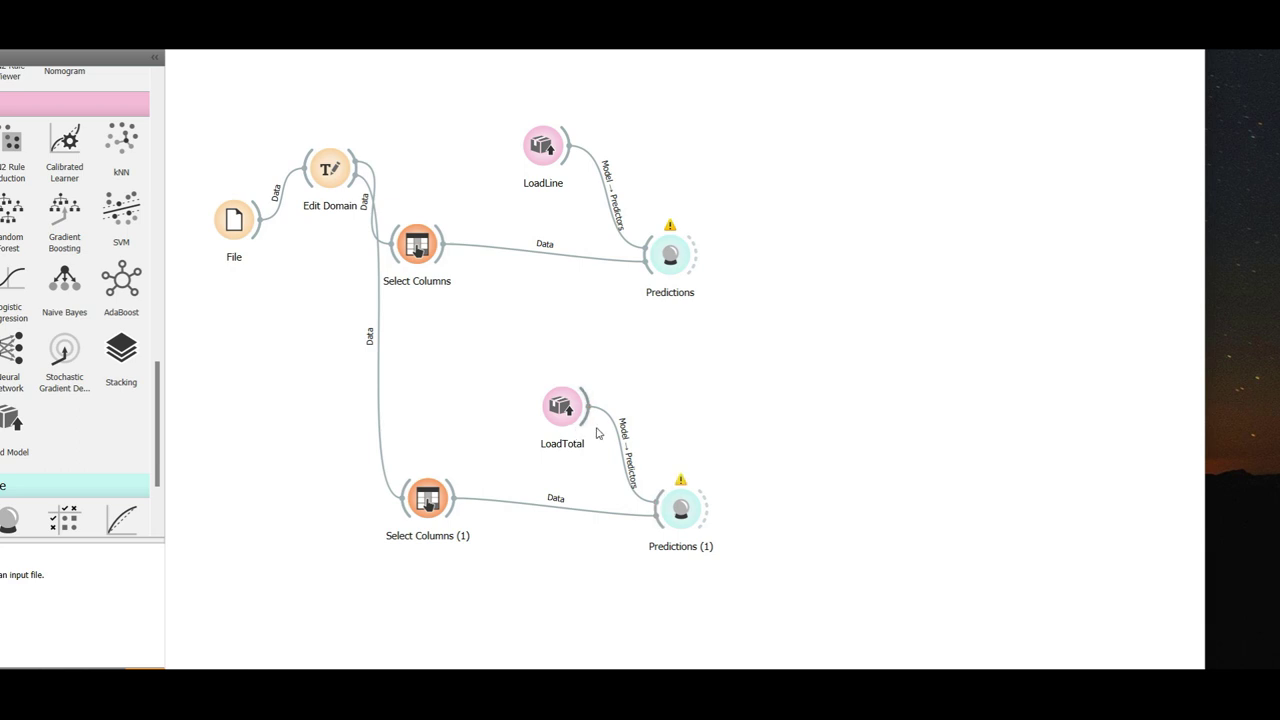
Step: Open Predictions (1) and scroll through Neural Network predicted totals (153, 146, 133…) per match
{"action": "double_click", "coordinate": [681, 510]}
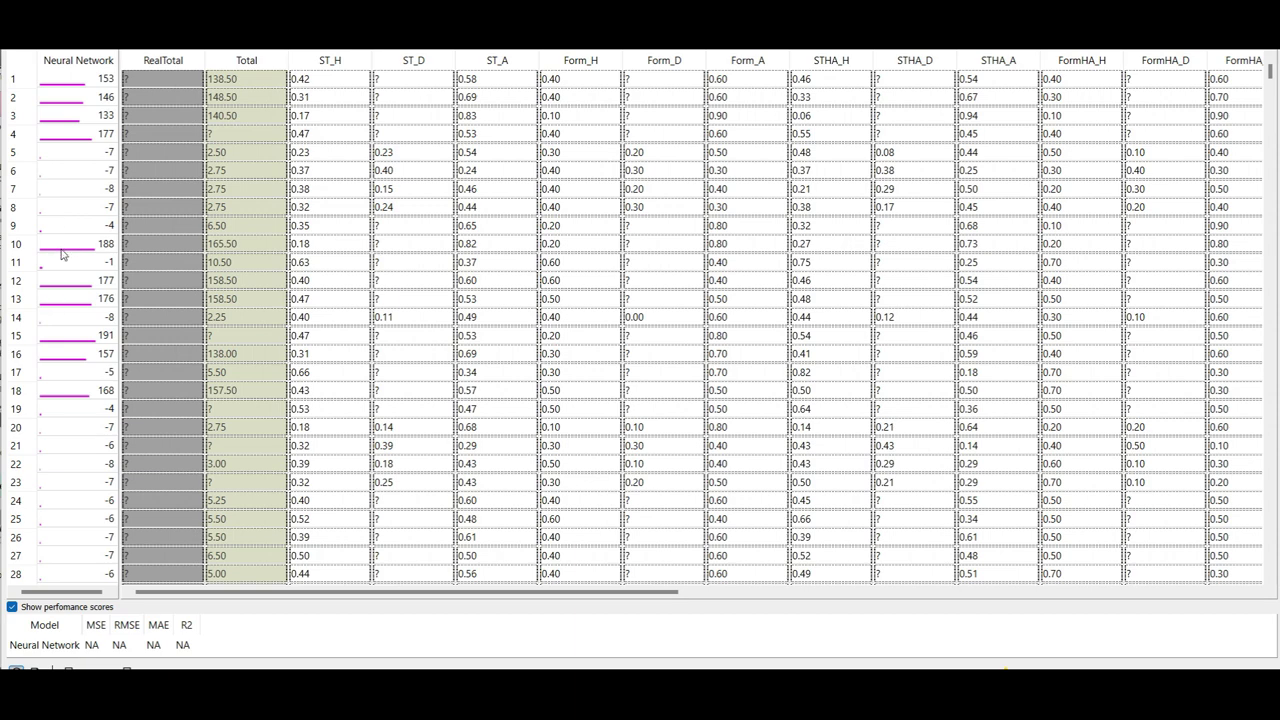
{"action": "scroll", "coordinate": [58, 262], "scroll_direction": "down", "scroll_amount": 2}
{"action": "scroll", "coordinate": [57, 266], "scroll_direction": "up", "scroll_amount": 2}
{"action": "scroll", "coordinate": [183, 296], "scroll_direction": "down", "scroll_amount": 10}
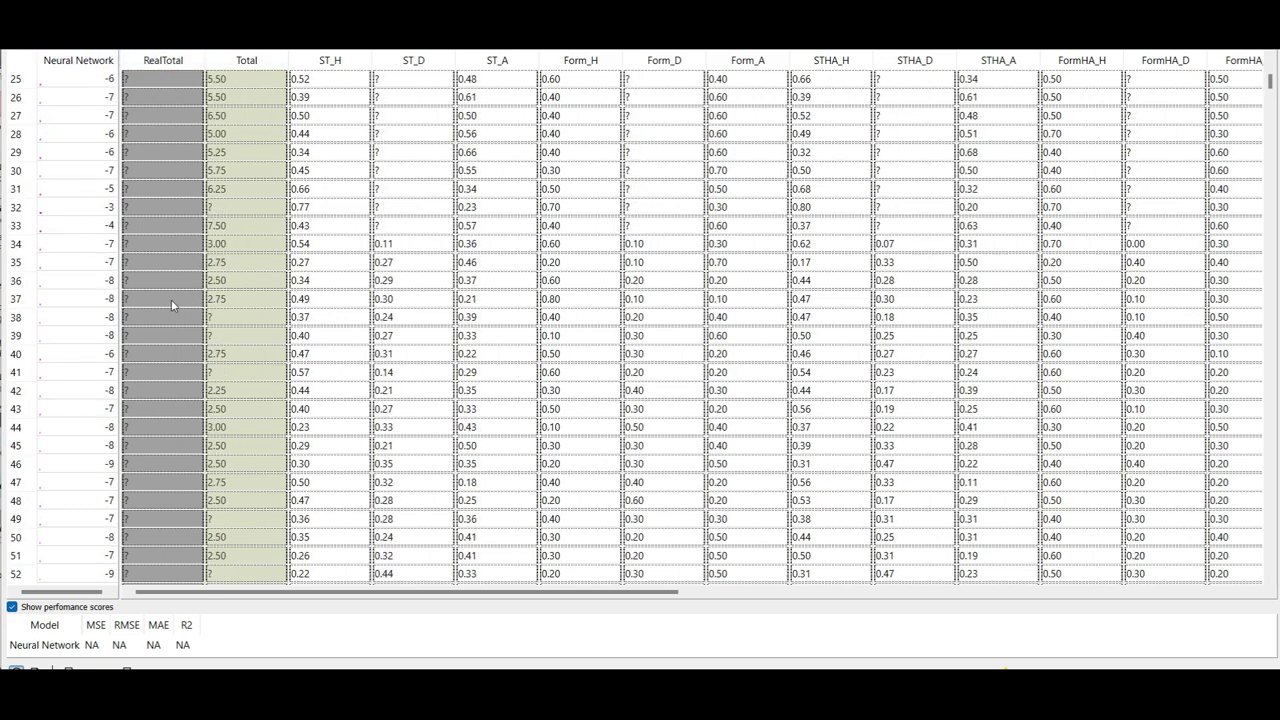
{"action": "scroll", "coordinate": [167, 313], "scroll_direction": "down", "scroll_amount": 7}
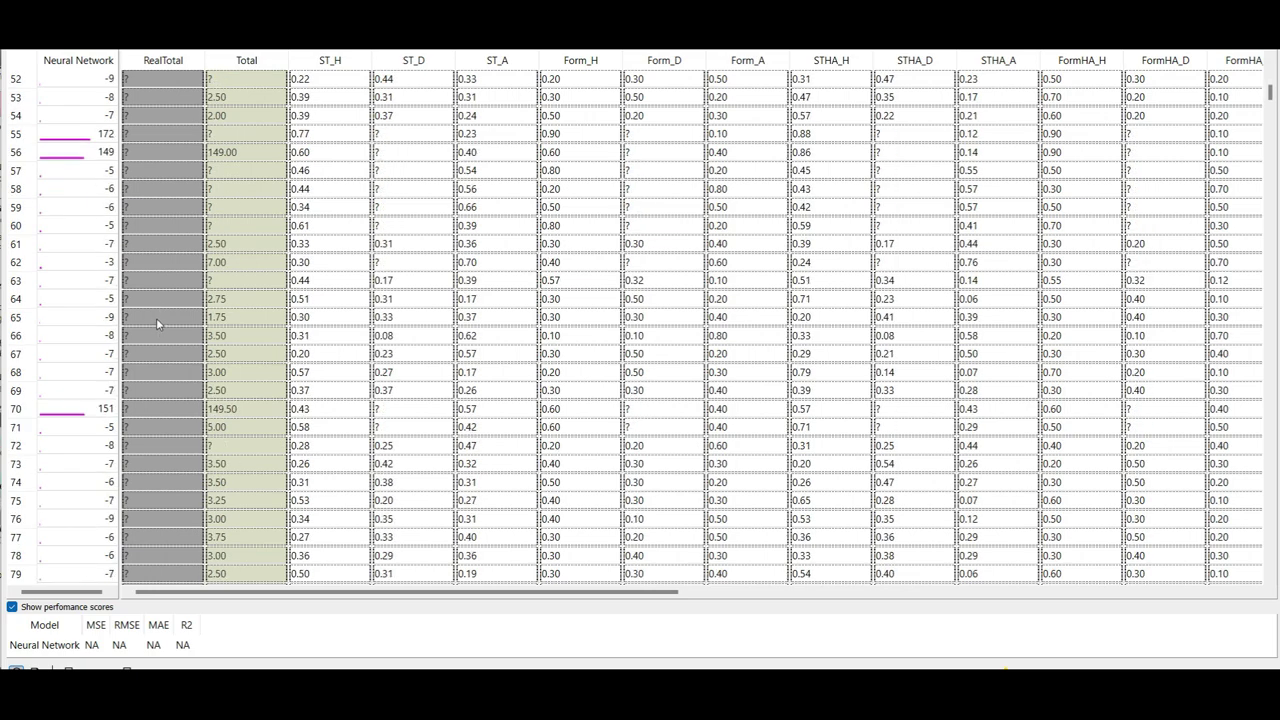
{"action": "scroll", "coordinate": [132, 350], "scroll_direction": "up", "scroll_amount": 14}
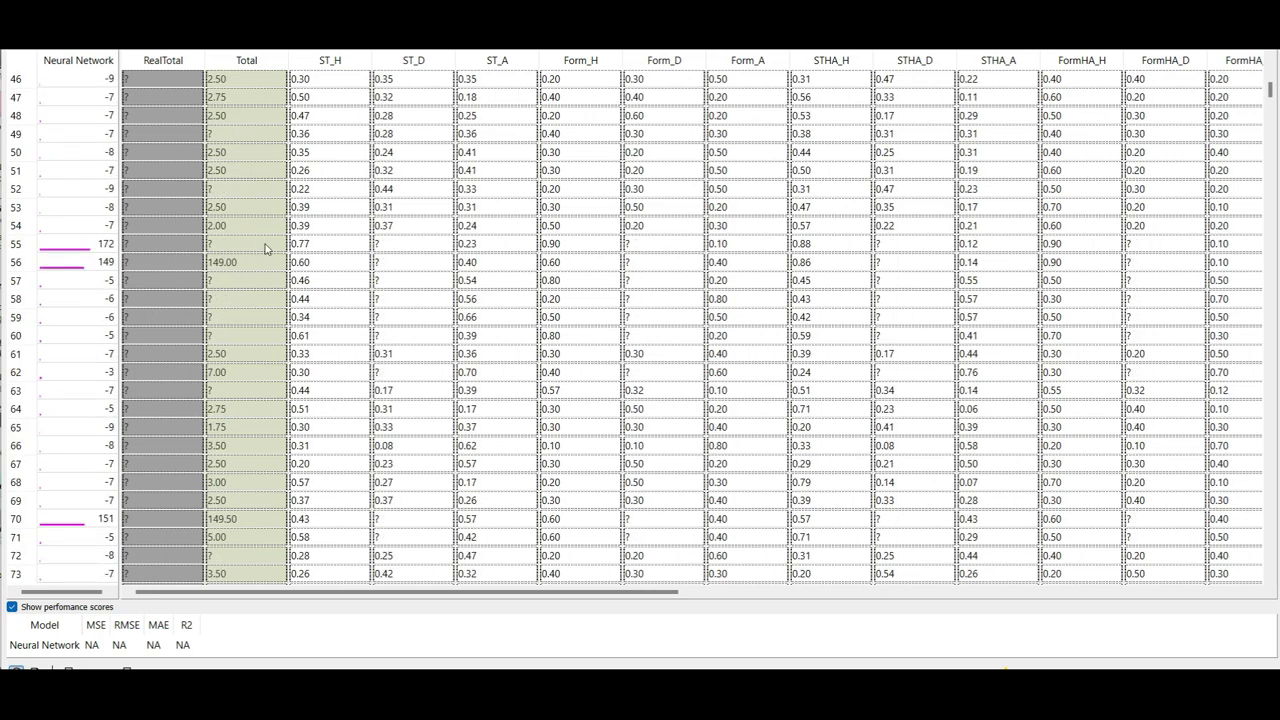